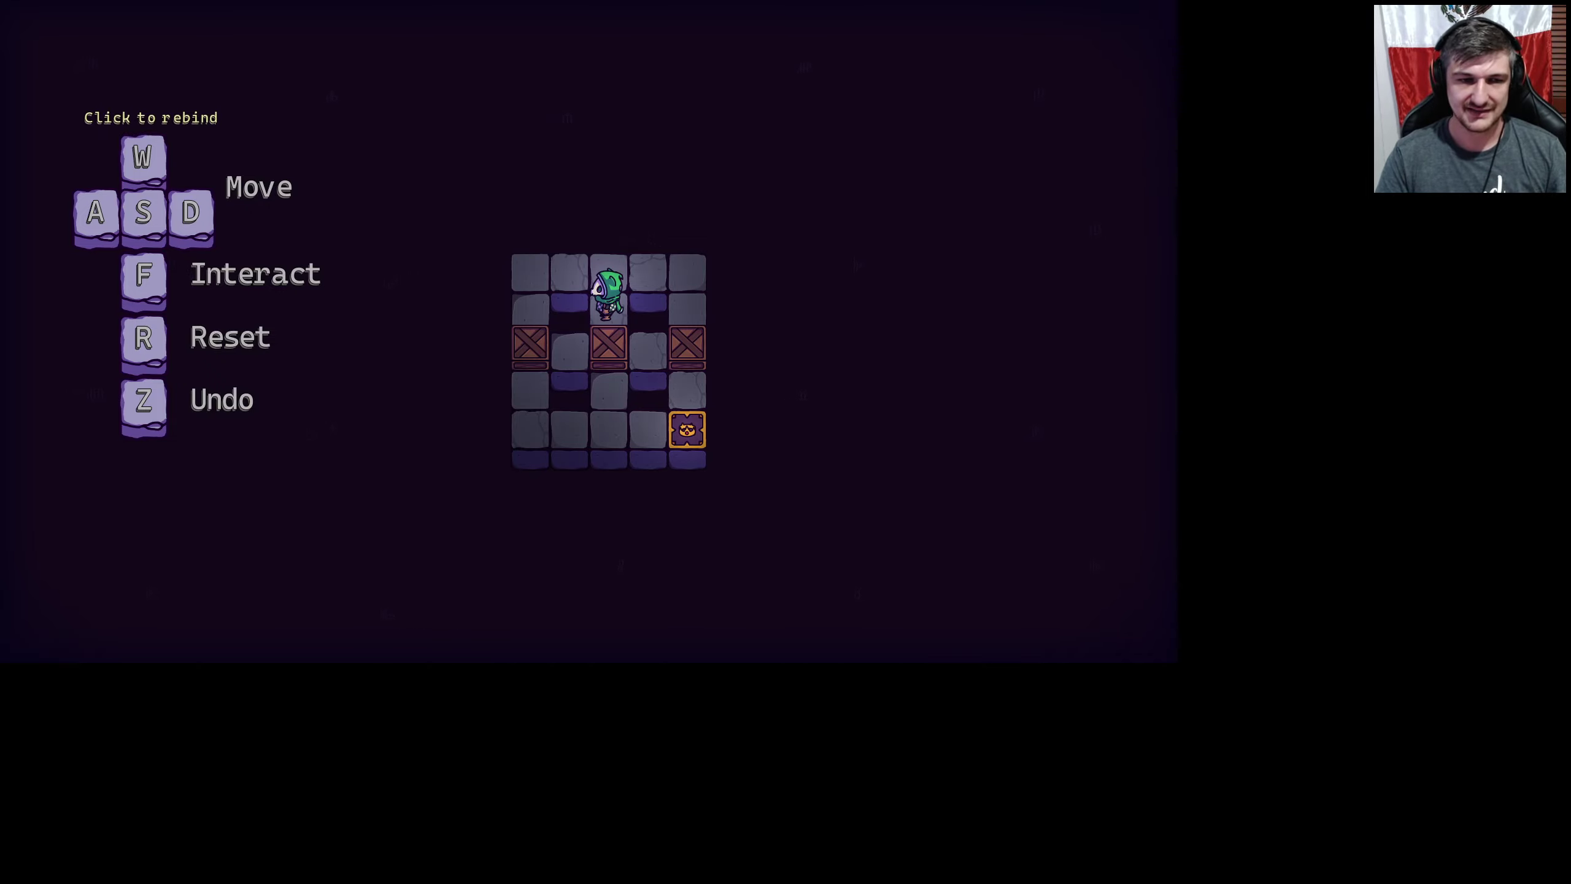
Push the right crate down onto the goal and the middle crate left, then reset the stuck puzzle.
key("w")
key("d")
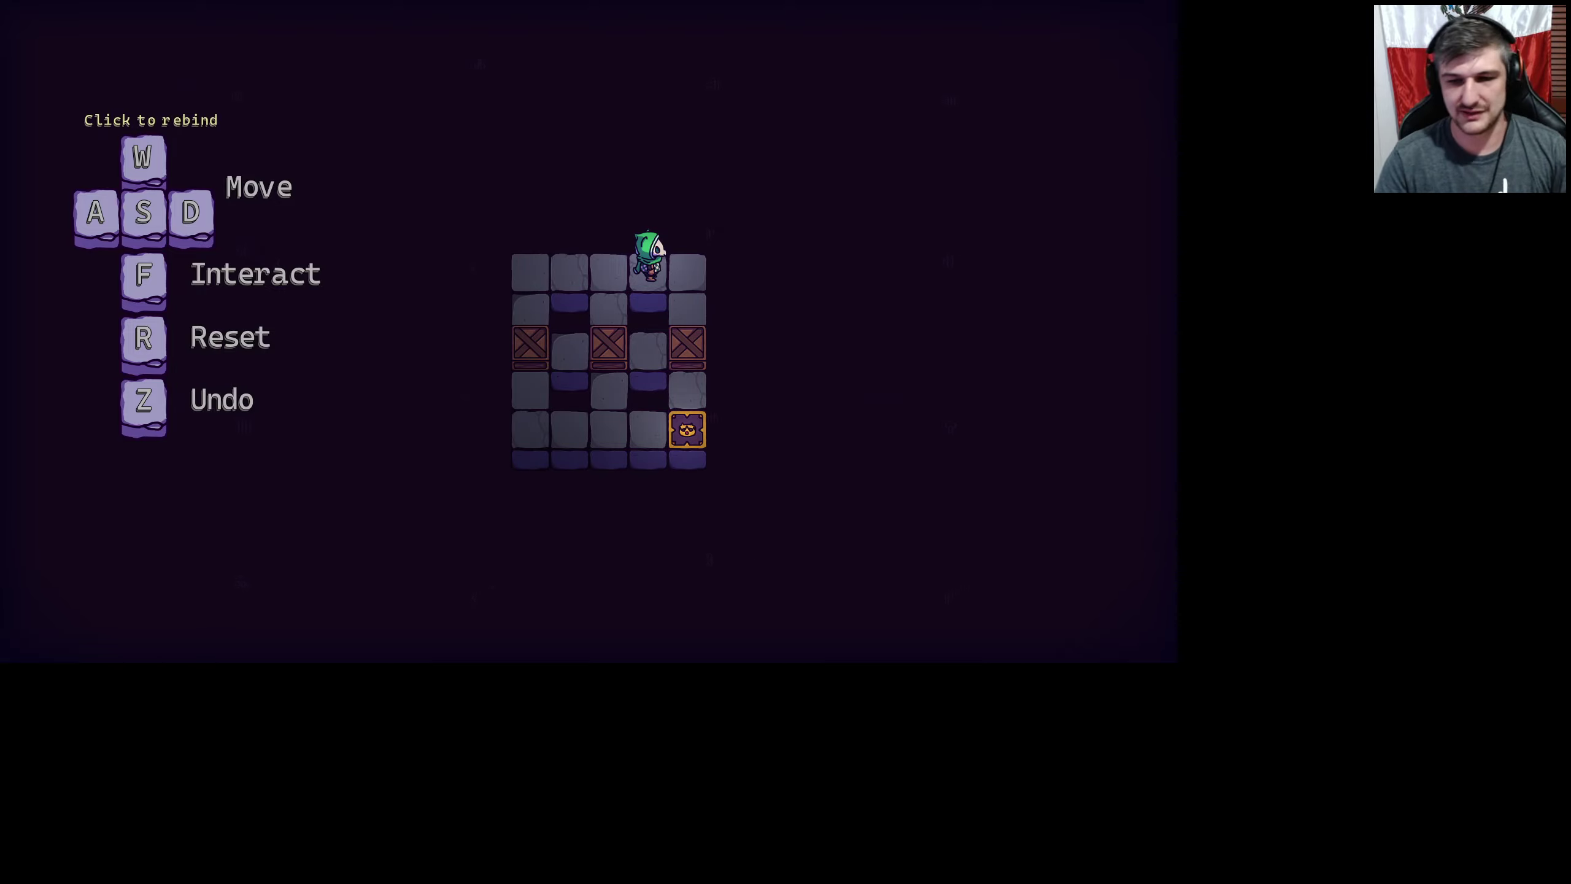
key("d")
key("s")
key("s")
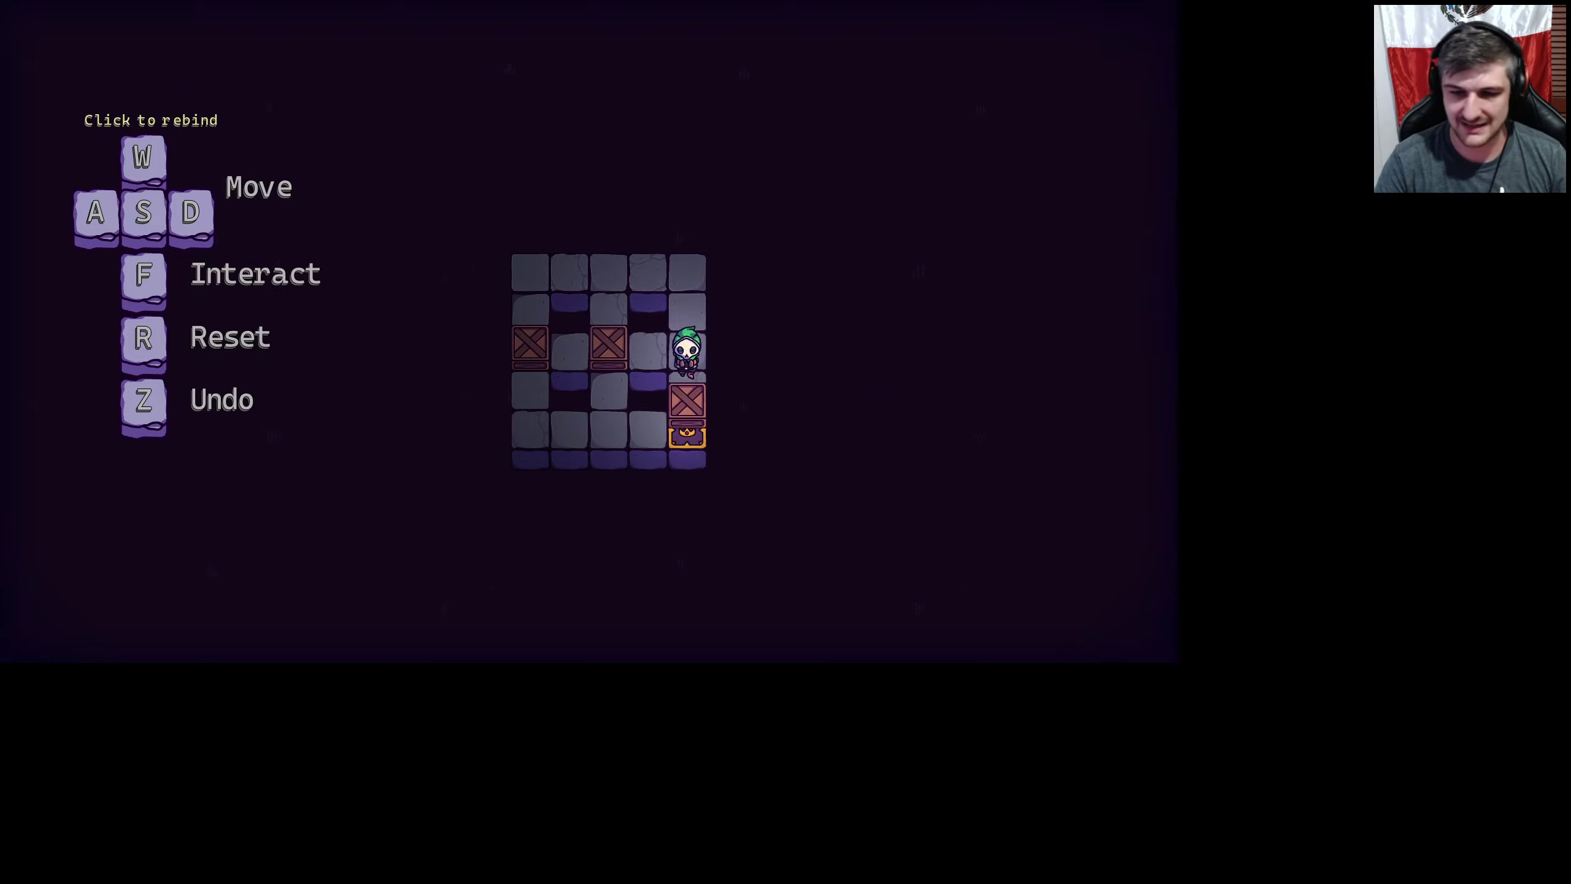
key("w")
key("a")
key("a")
key("d")
key("d")
key("r")
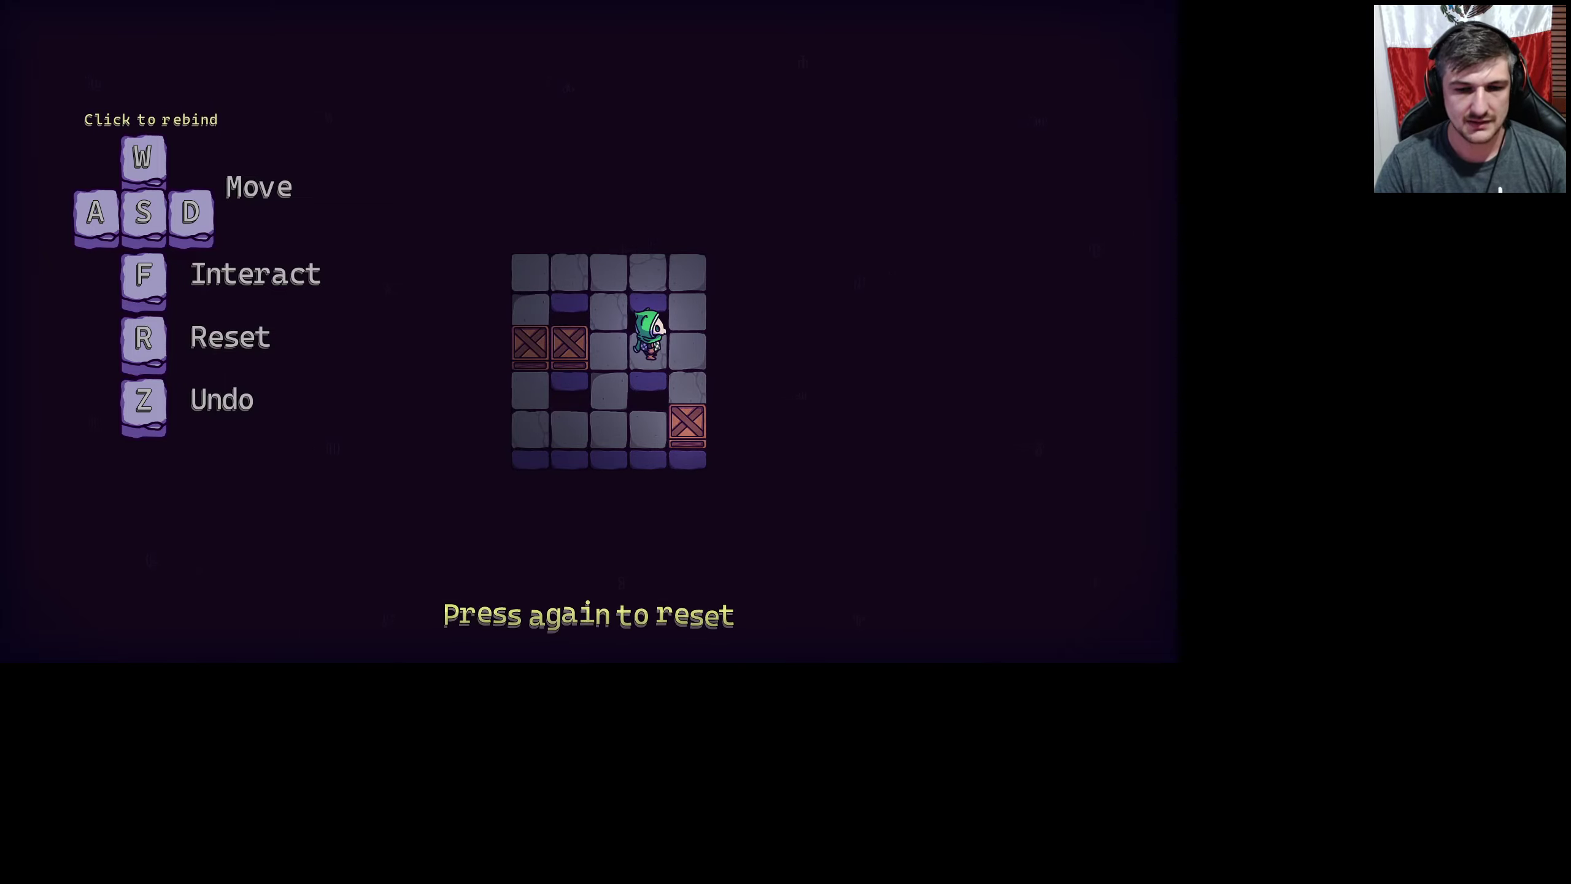
key("r")
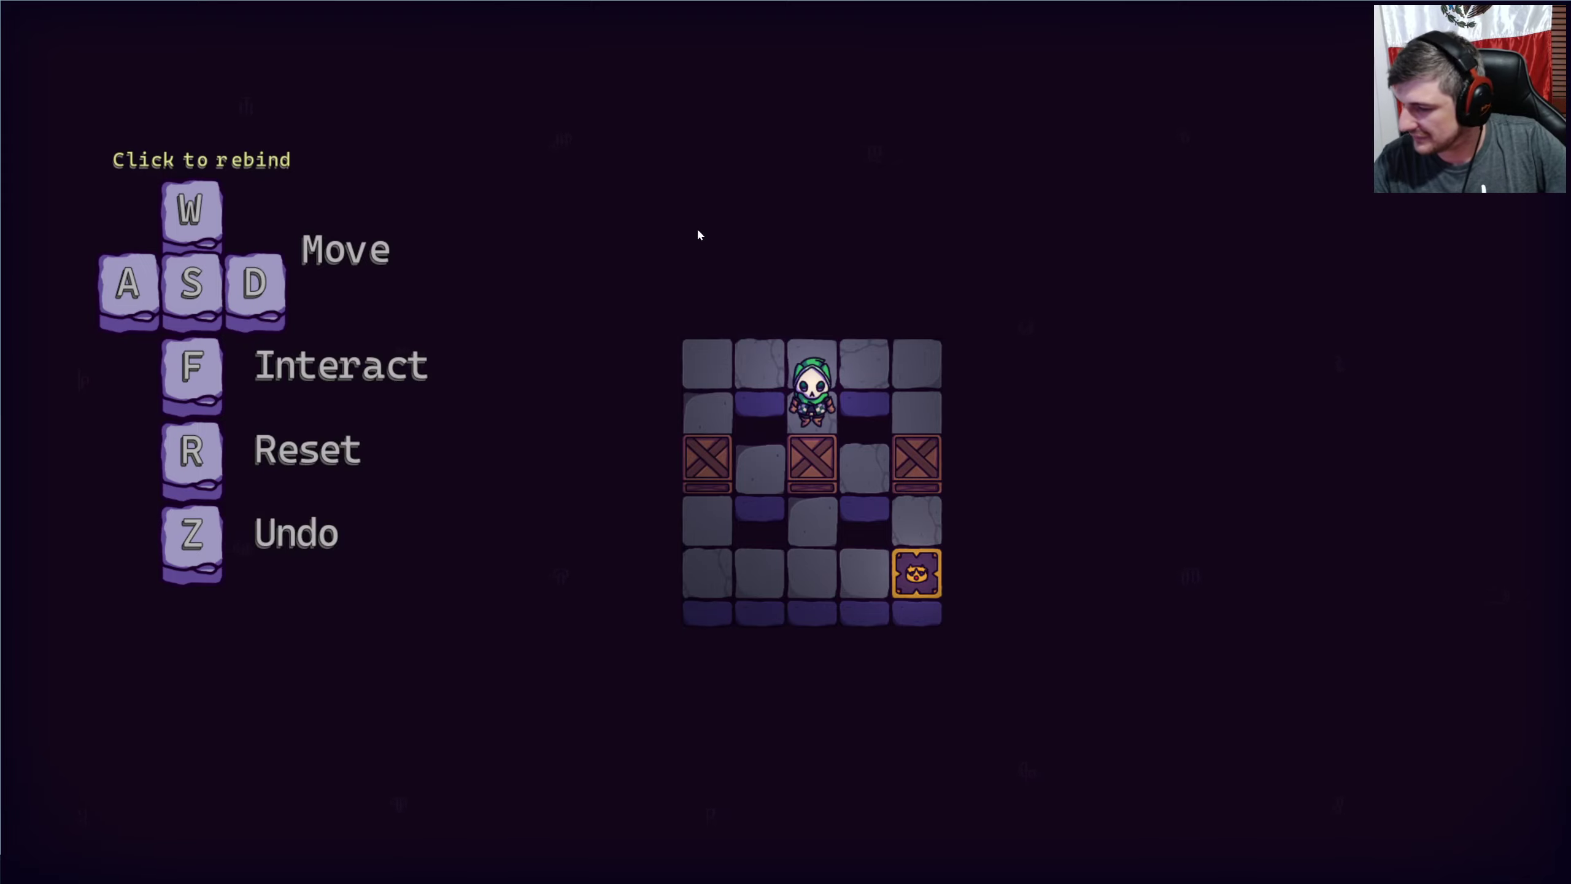
Try pushing the middle crate down two tiles, then reset the puzzle again.
key("w")
key("s")
key("s")
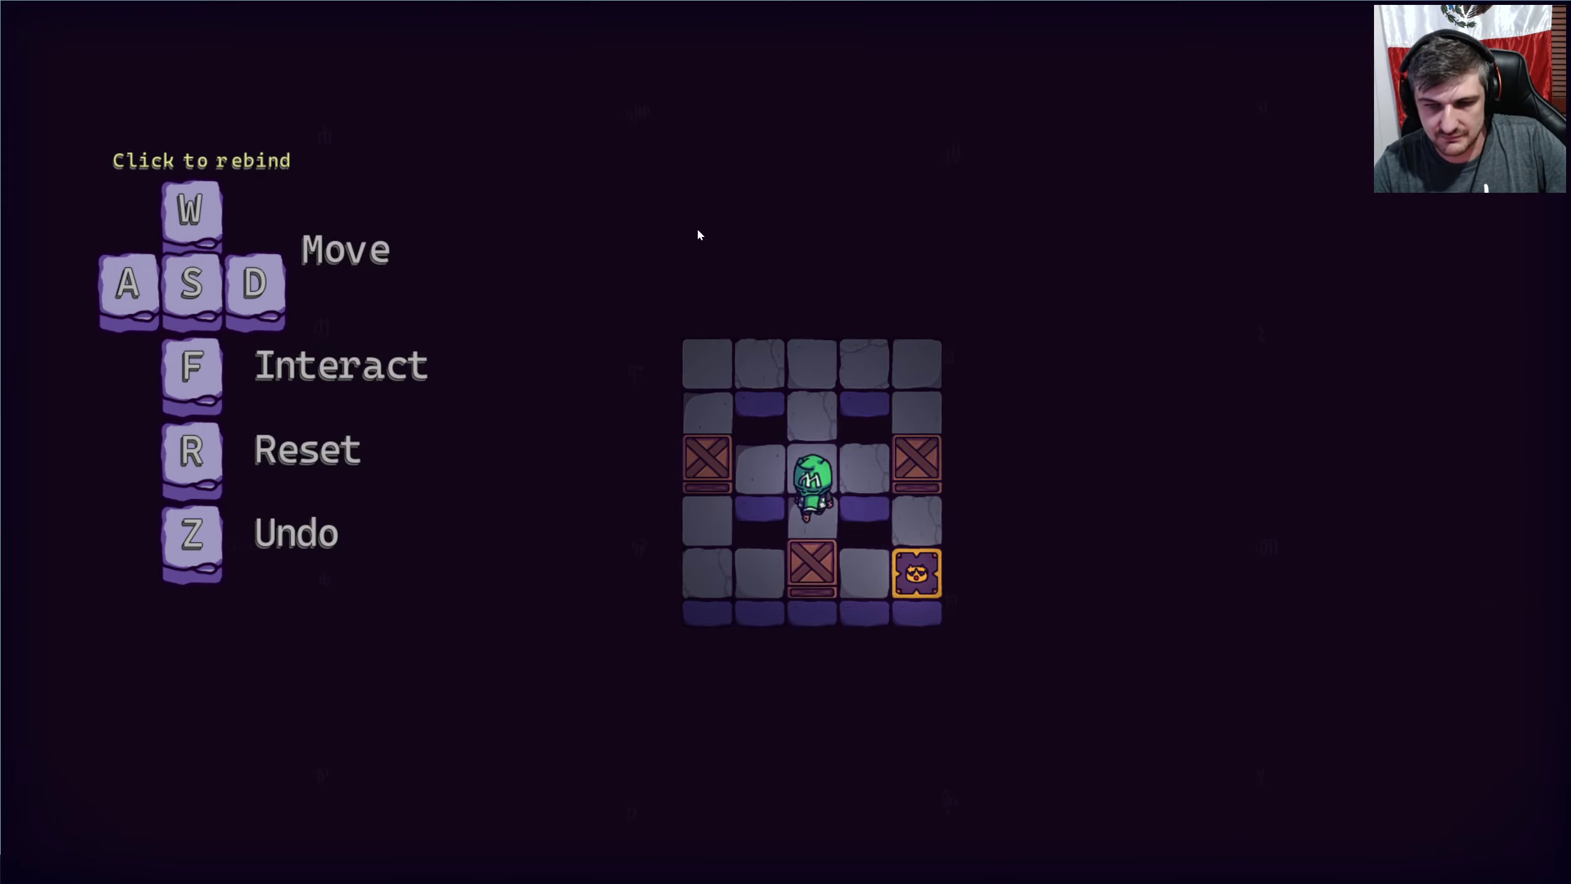
key("w")
key("d")
key("r")
key("r")
Push the right crate down and the middle crate left, then step onto the goal tile.
key("d")
key("d")
key("s")
key("s")
key("a")
key("a")
key("s")
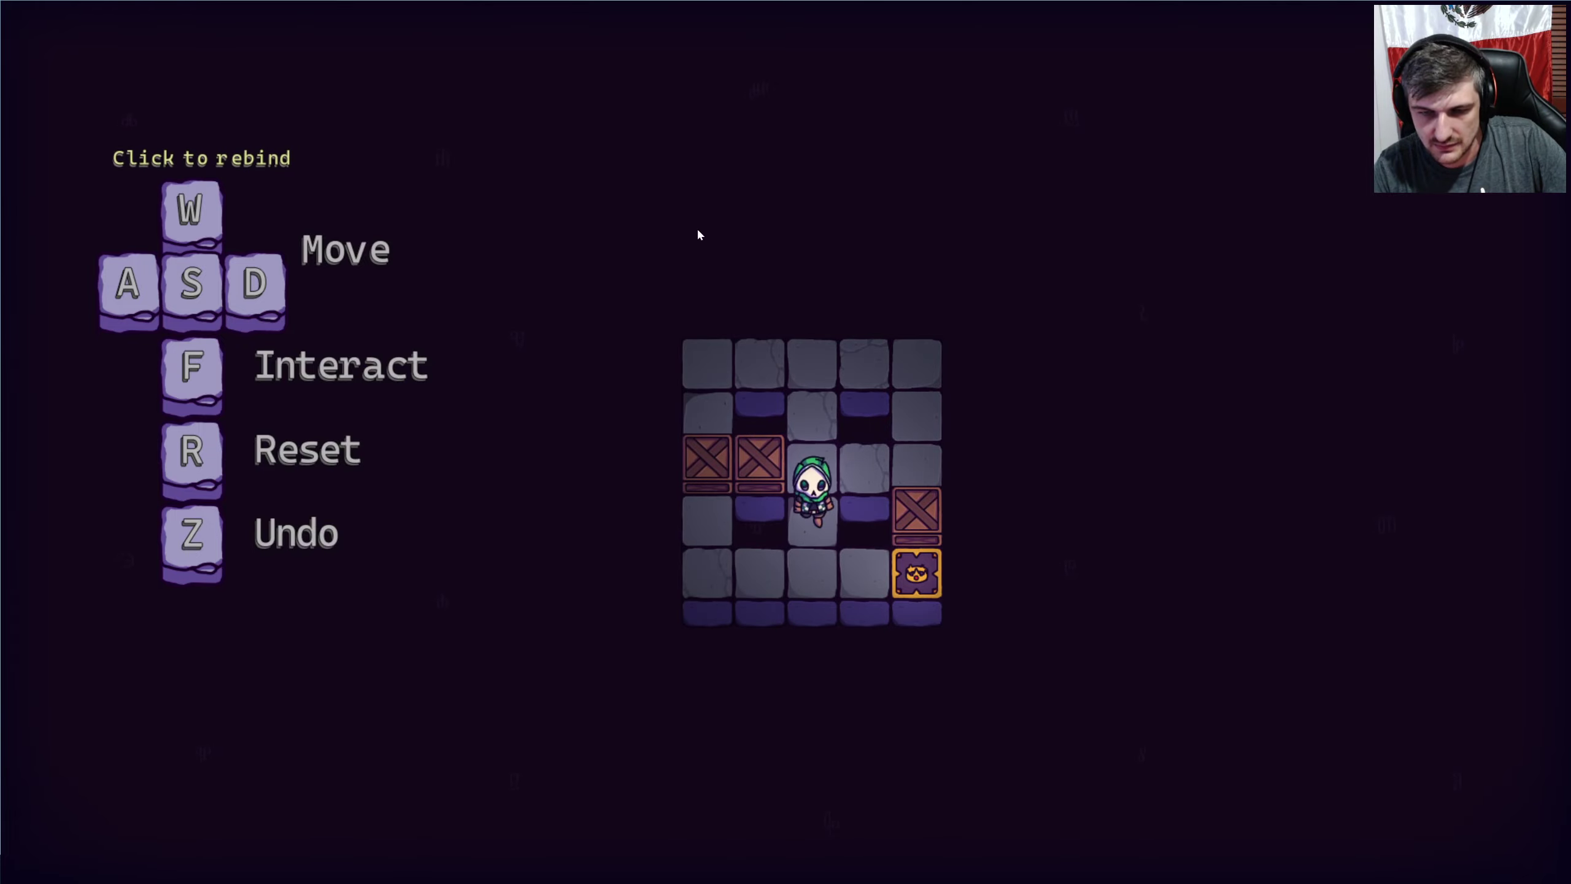
key("s")
key("d")
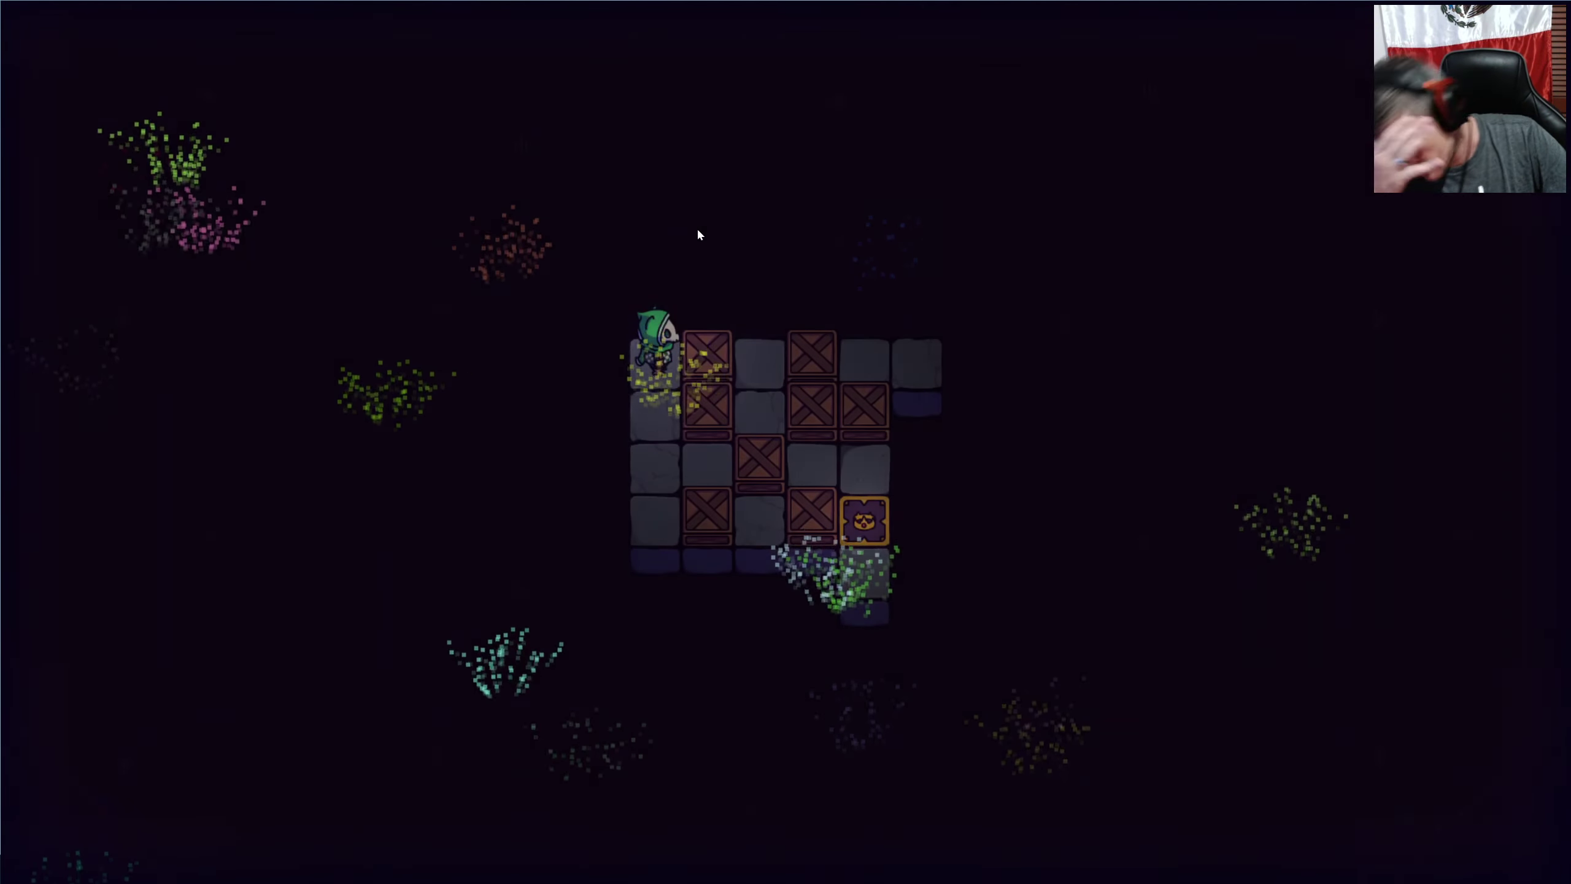
Walk down and right, pushing the nearby crates outward to the left and right.
key("s")
key("s")
key("d")
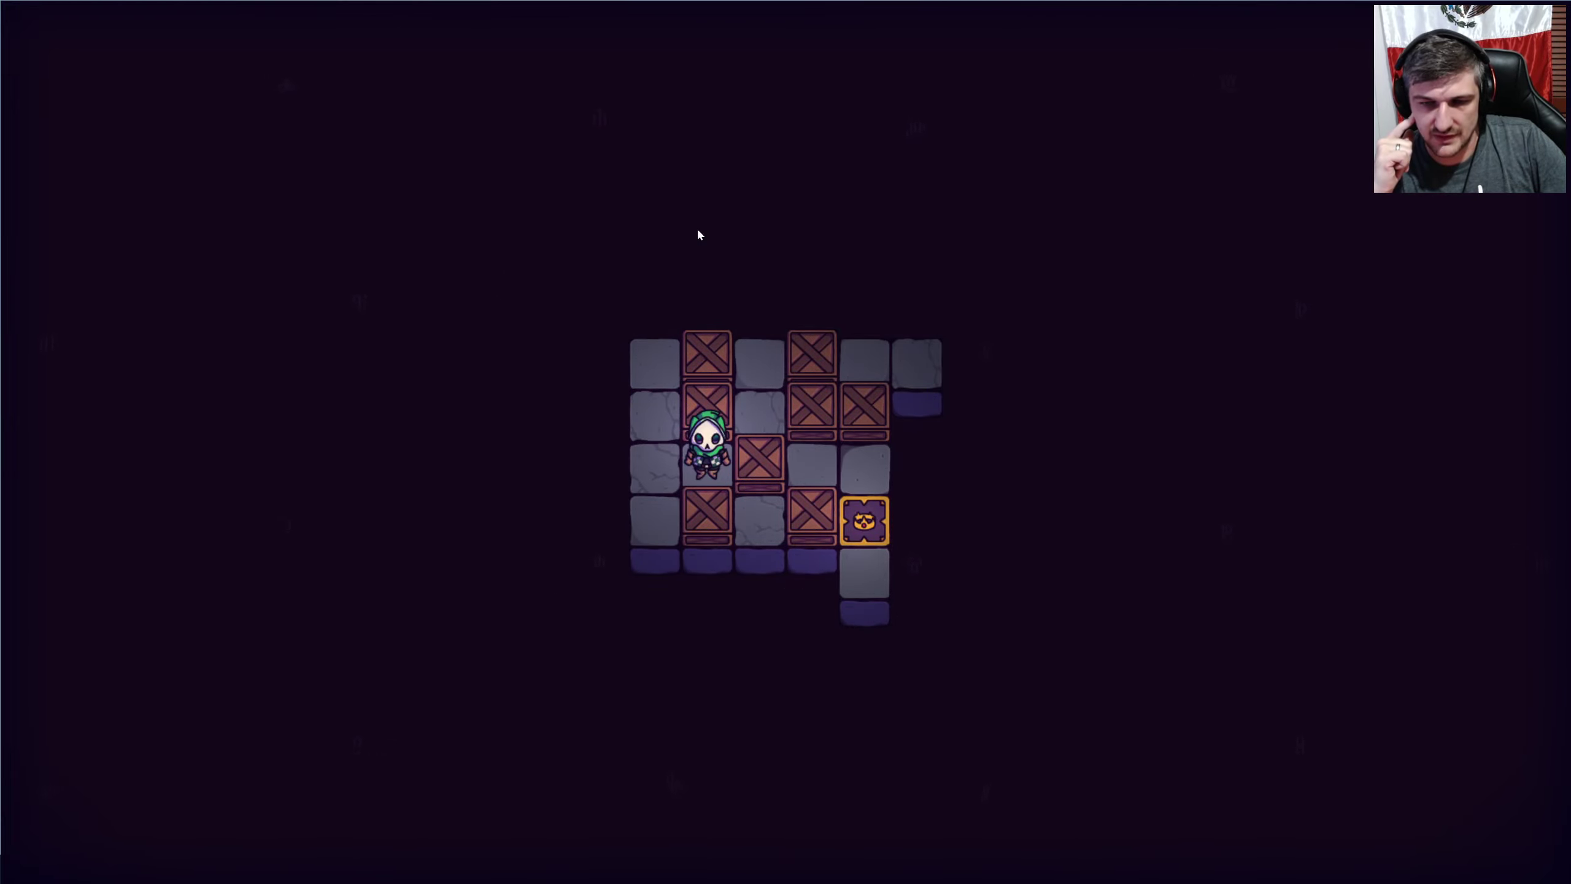
key("d")
key("s")
key("a")
key("a")
key("d")
key("d")
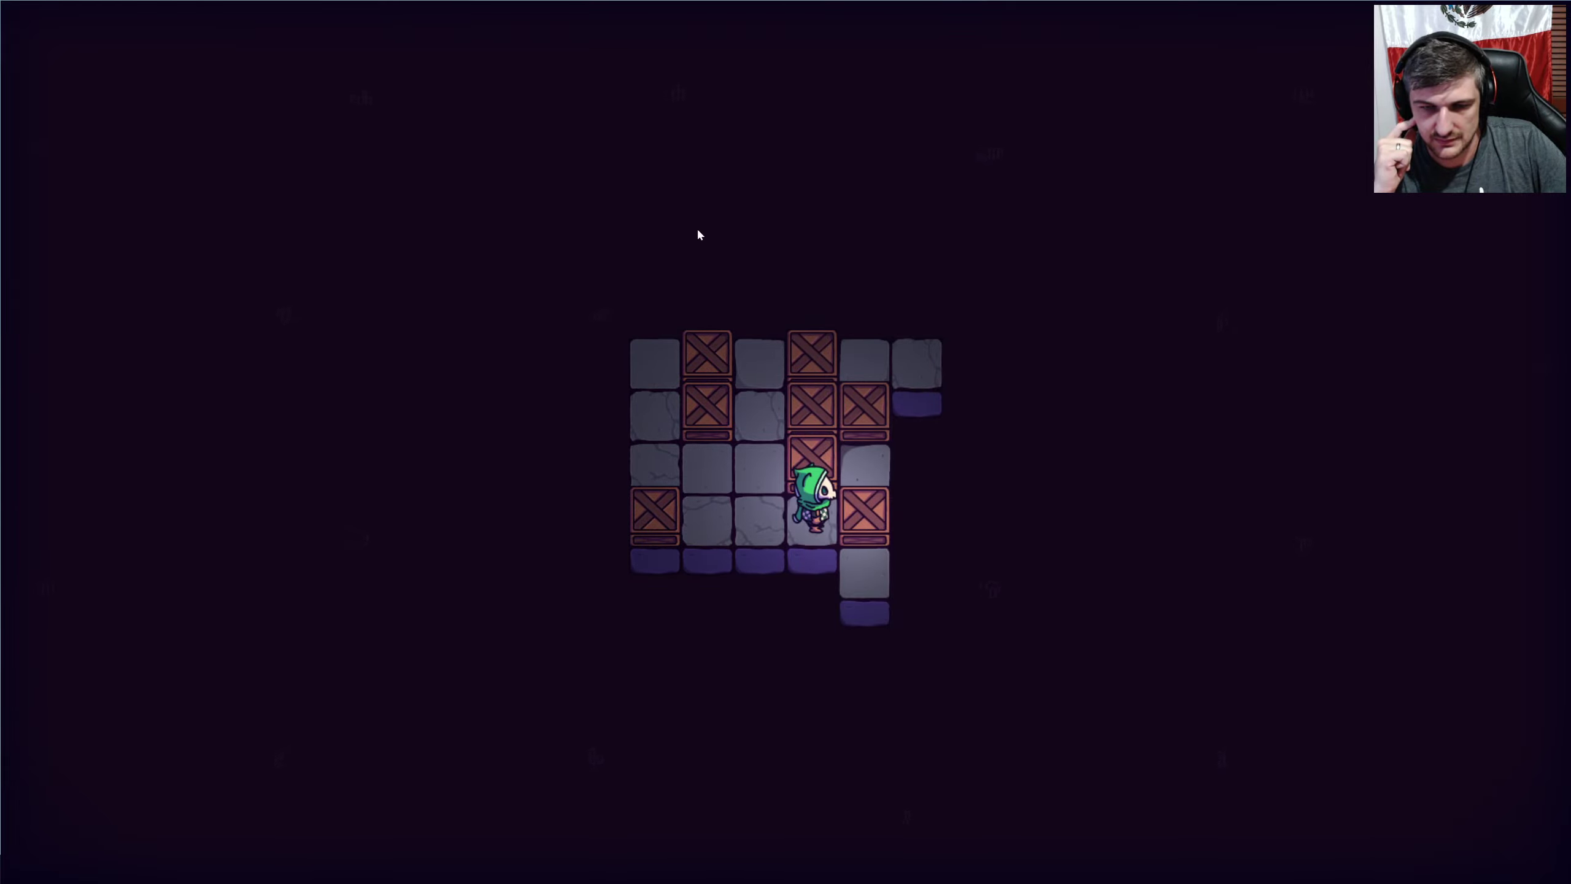
Walk left and up, pushing the second-column crates into the first column.
key("a")
key("w")
key("w")
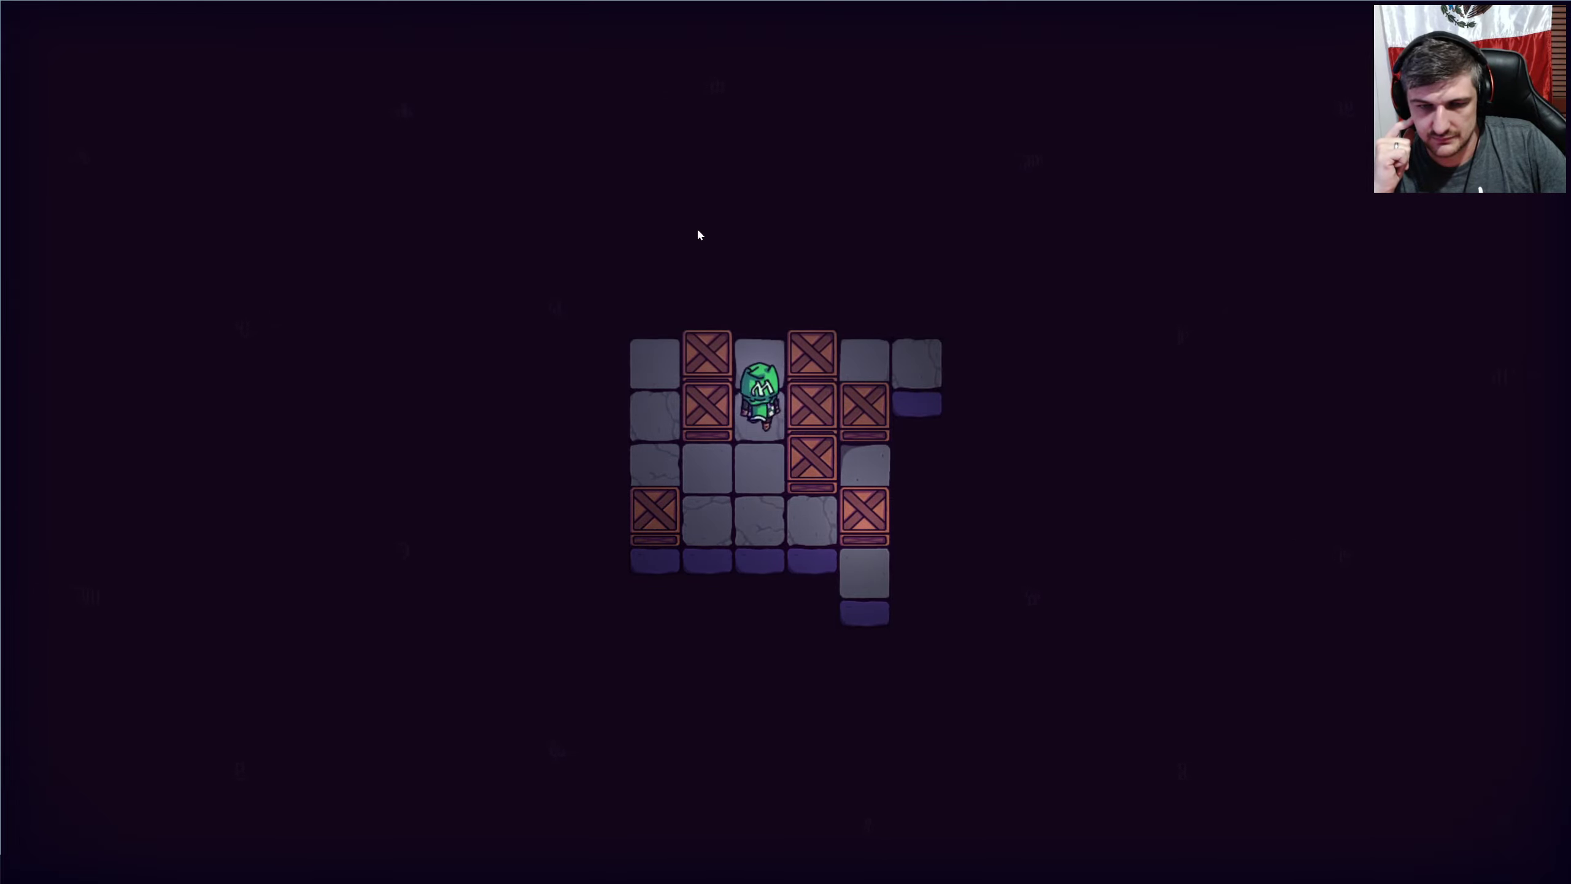
key("a")
key("w")
key("a")
key("w")
Push the top-row crate several tiles to the right.
key("d")
key("d")
key("s")
key("s")
key("s")
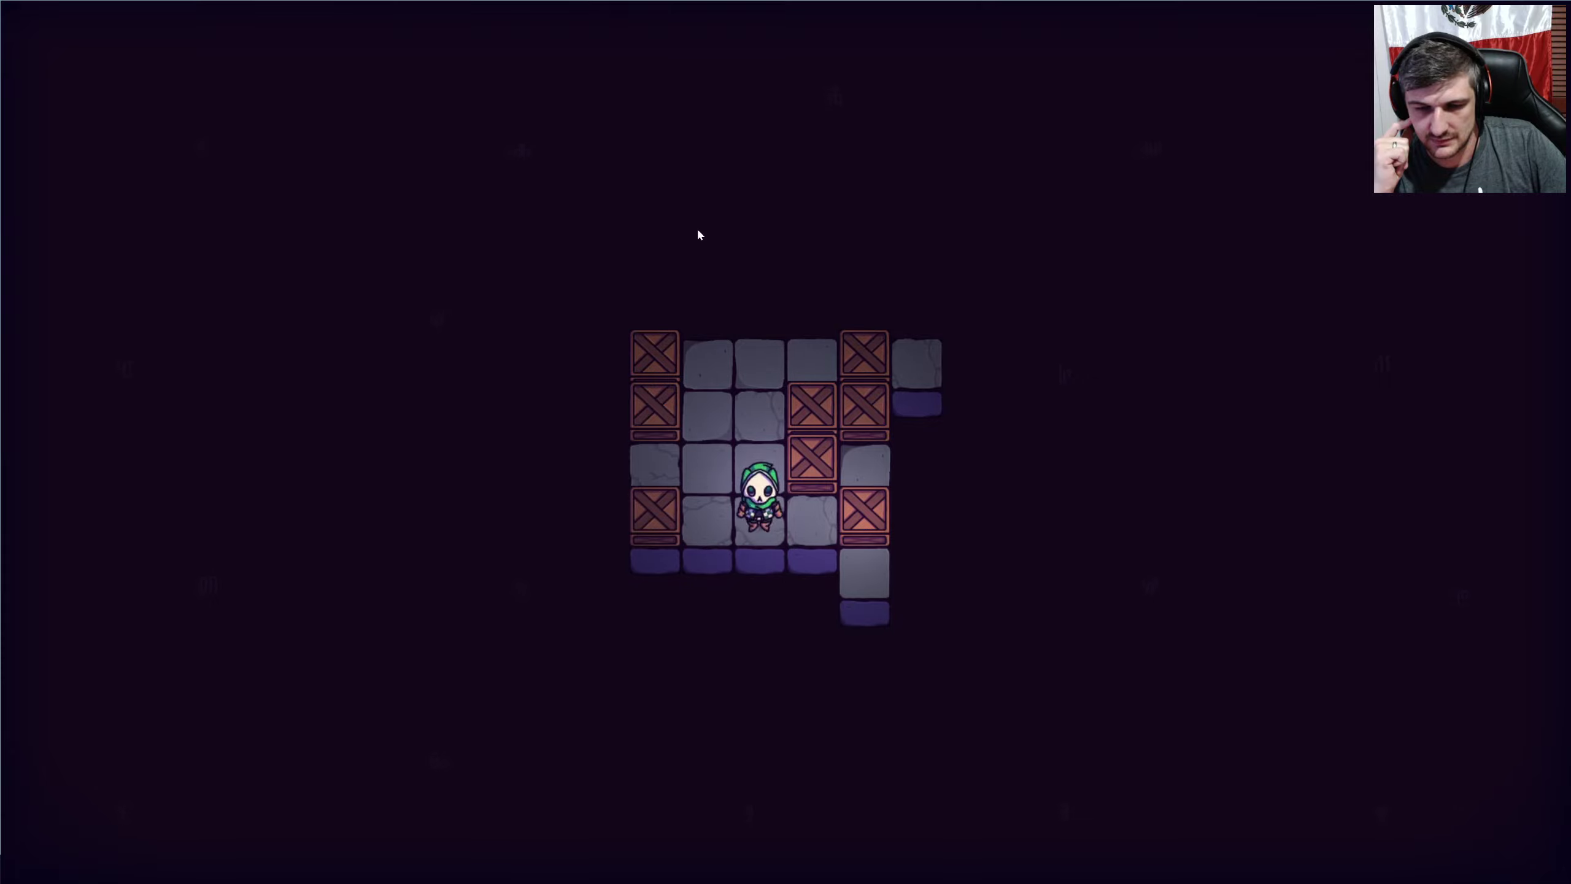
key("w")
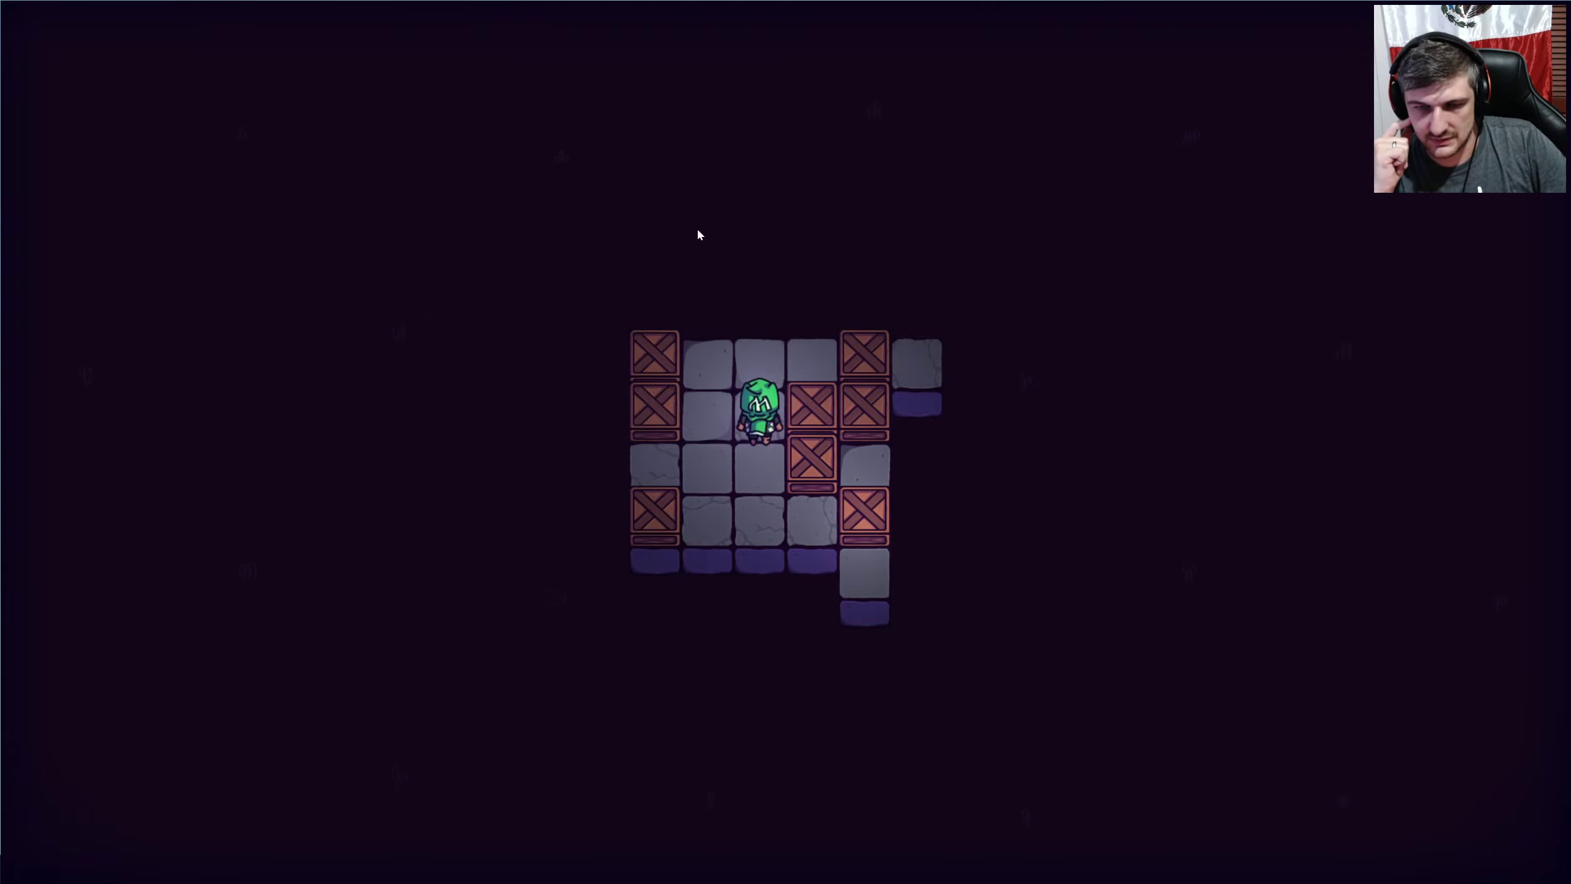
key("w")
key("d")
key("d")
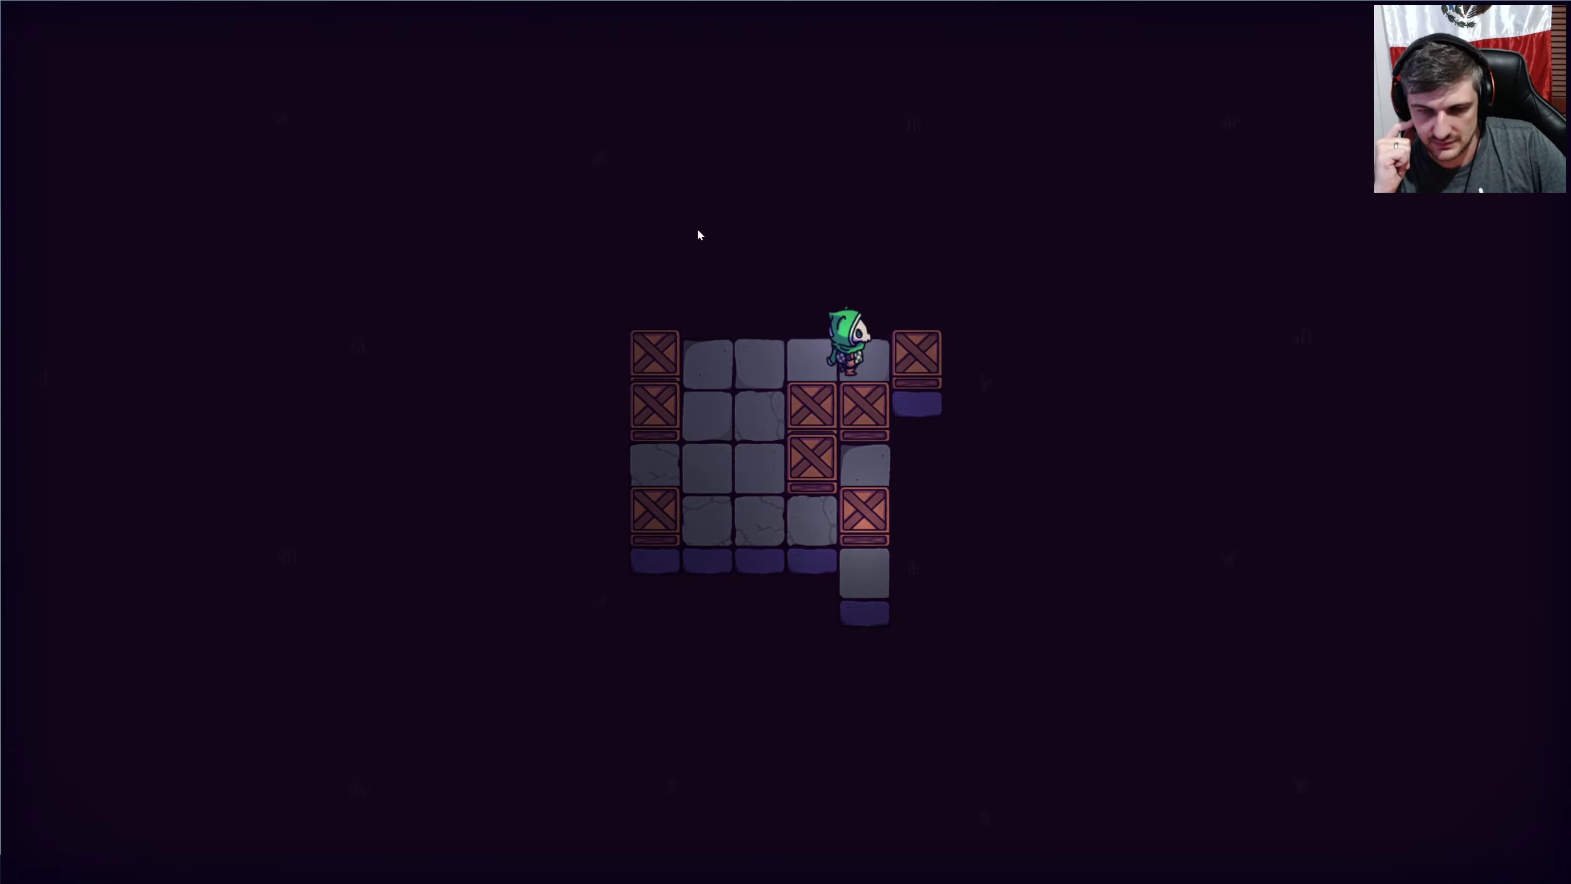
Push crates down, left and up to open space, moving one into the top row.
key("s")
key("a")
key("a")
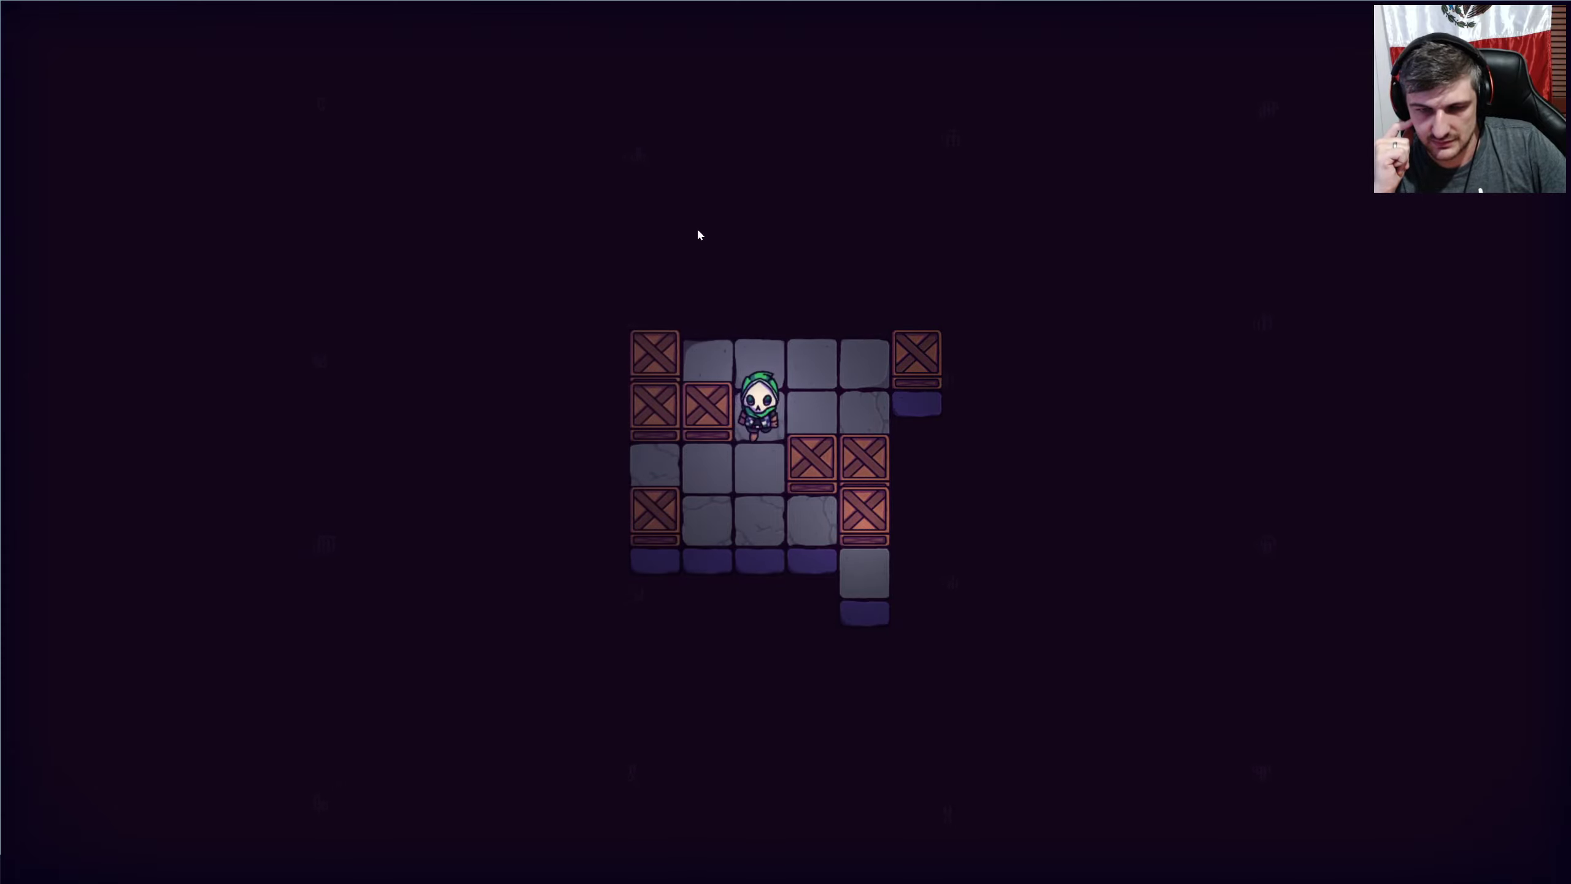
key("s")
key("s")
key("d")
key("w")
key("w")
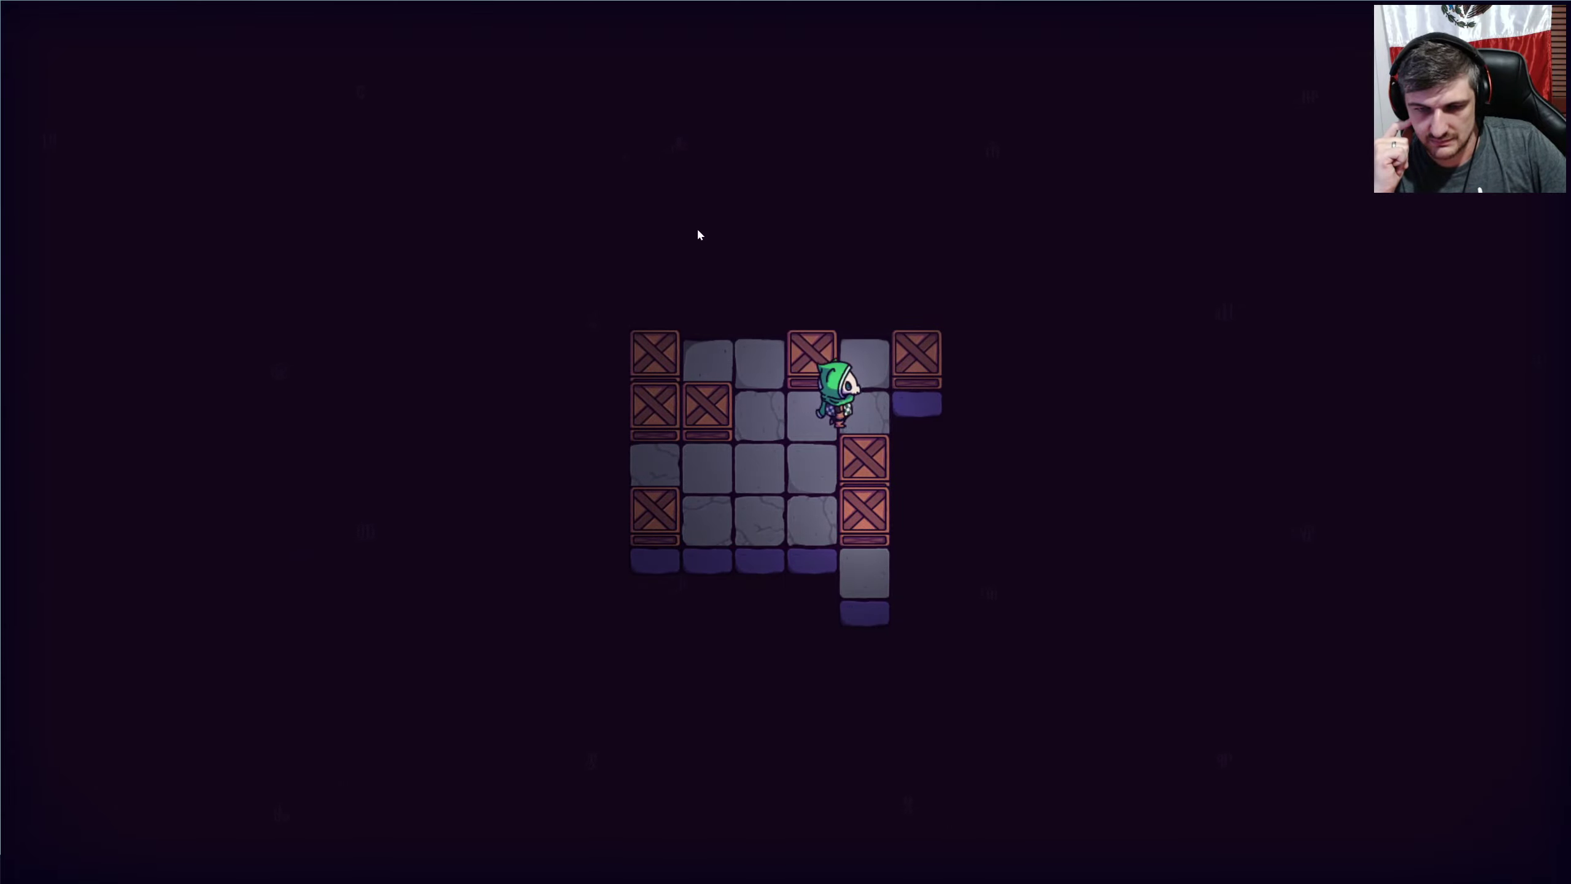
key("s")
Restart the level and reposition the character one row down.
key("r")
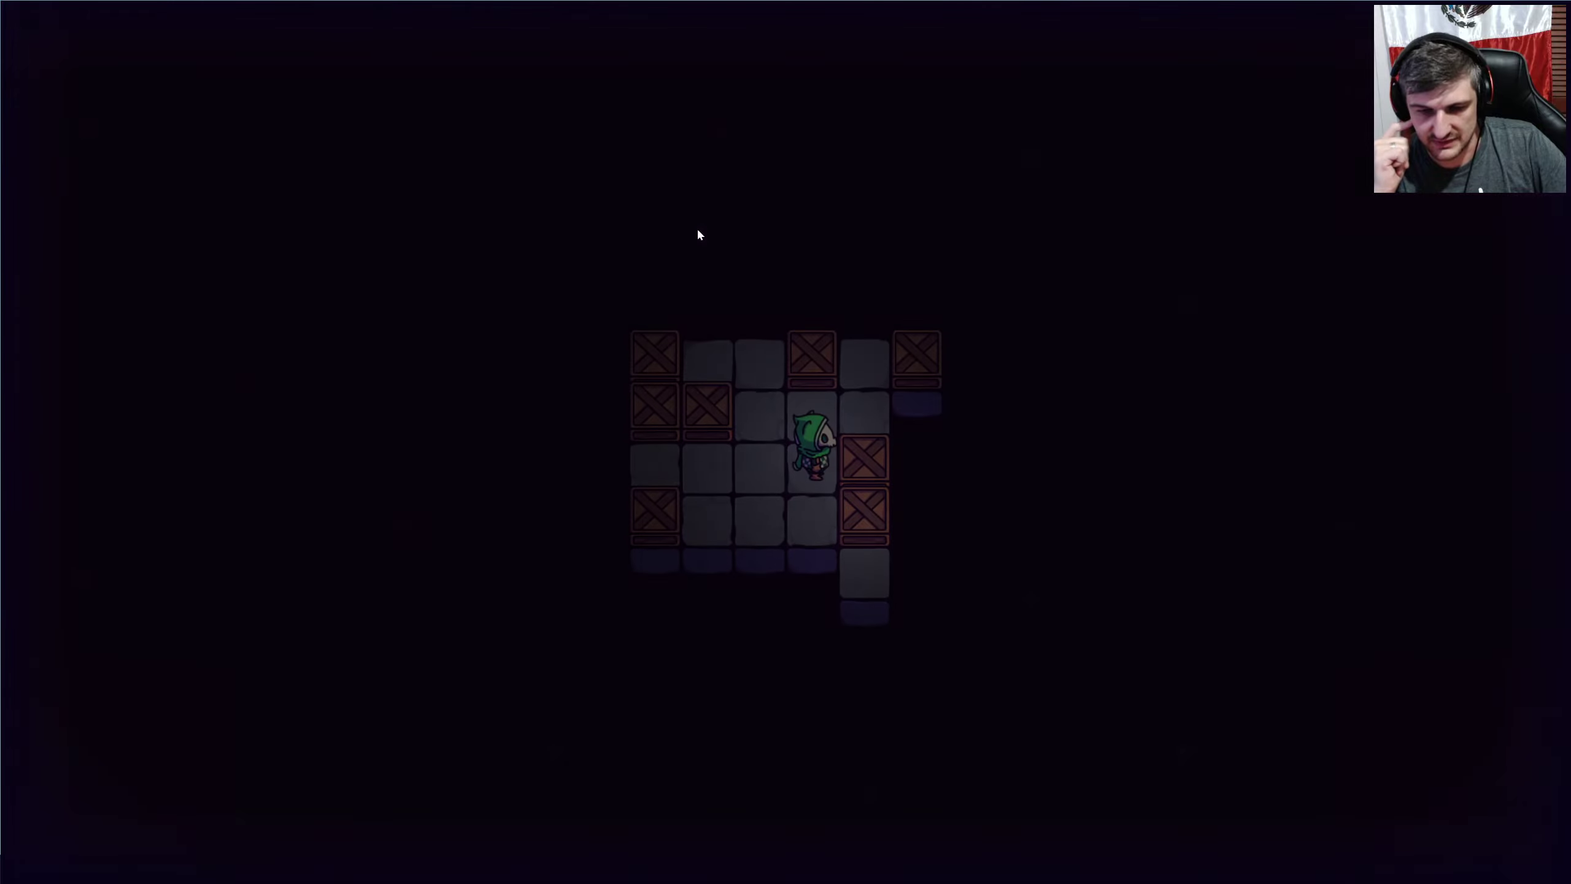
key("s")
key("d")
key("a")
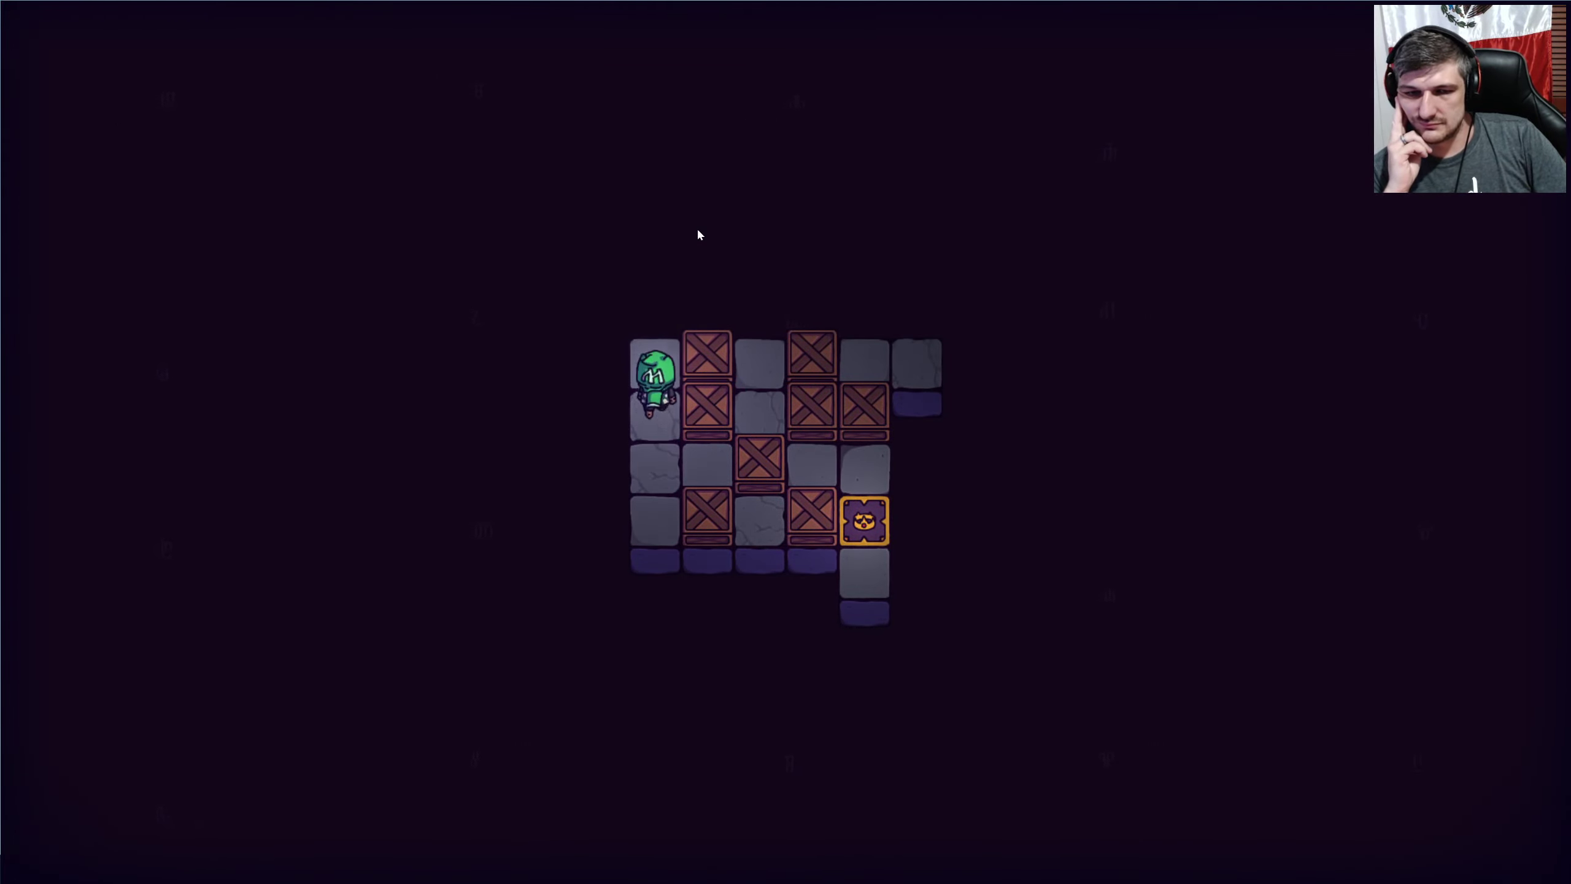
Push the top crate right and the lower one down, then reach the goal tile.
key("w")
key("d")
key("s")
key("s")
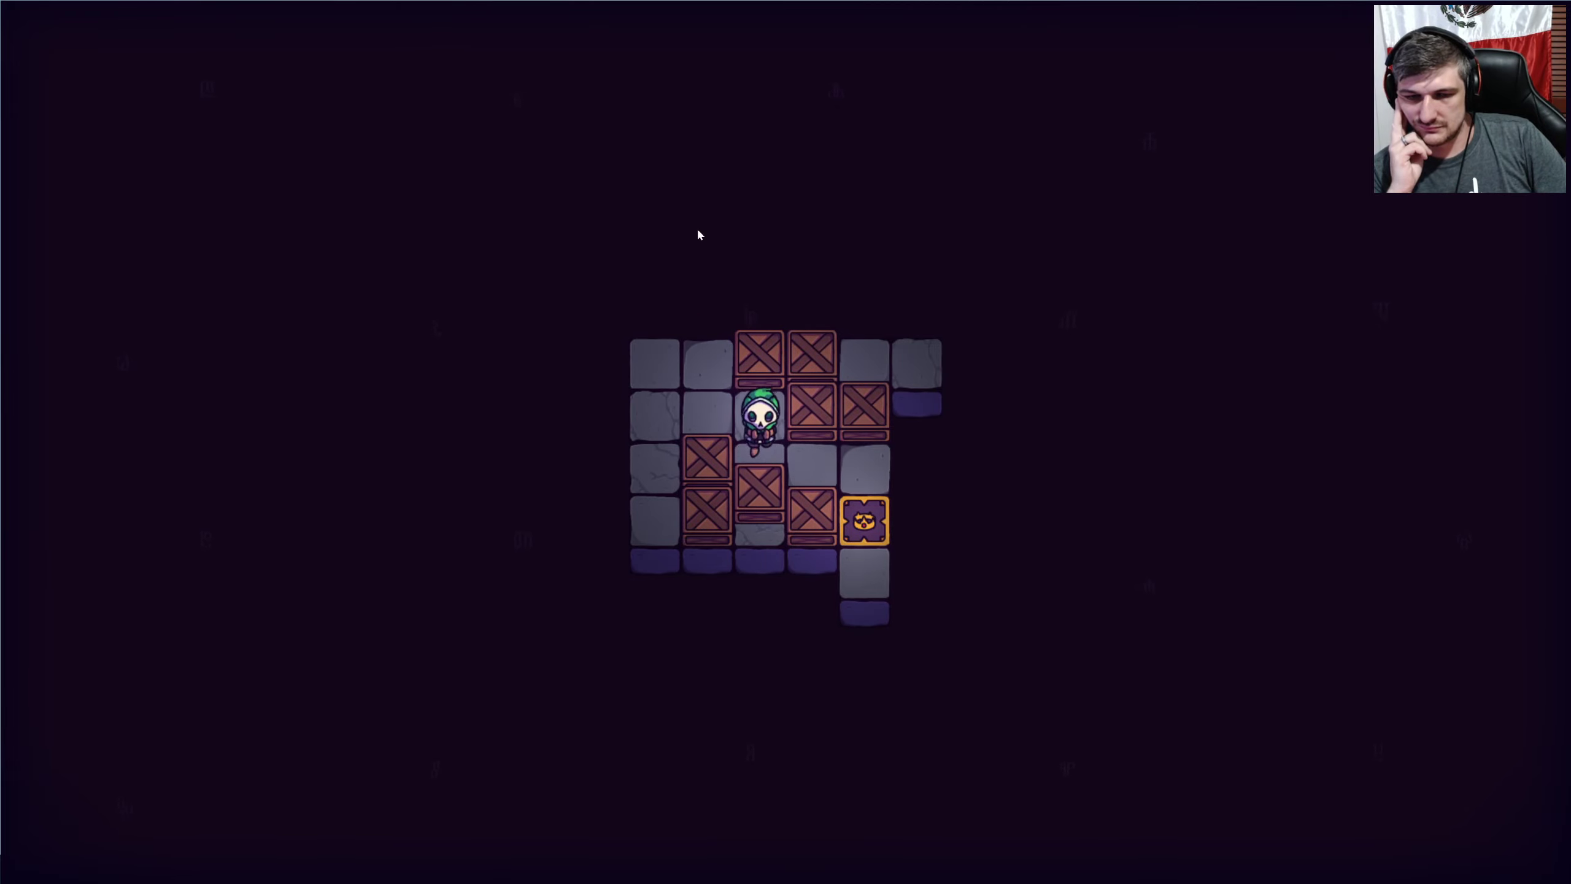
key("d")
key("d")
key("s")
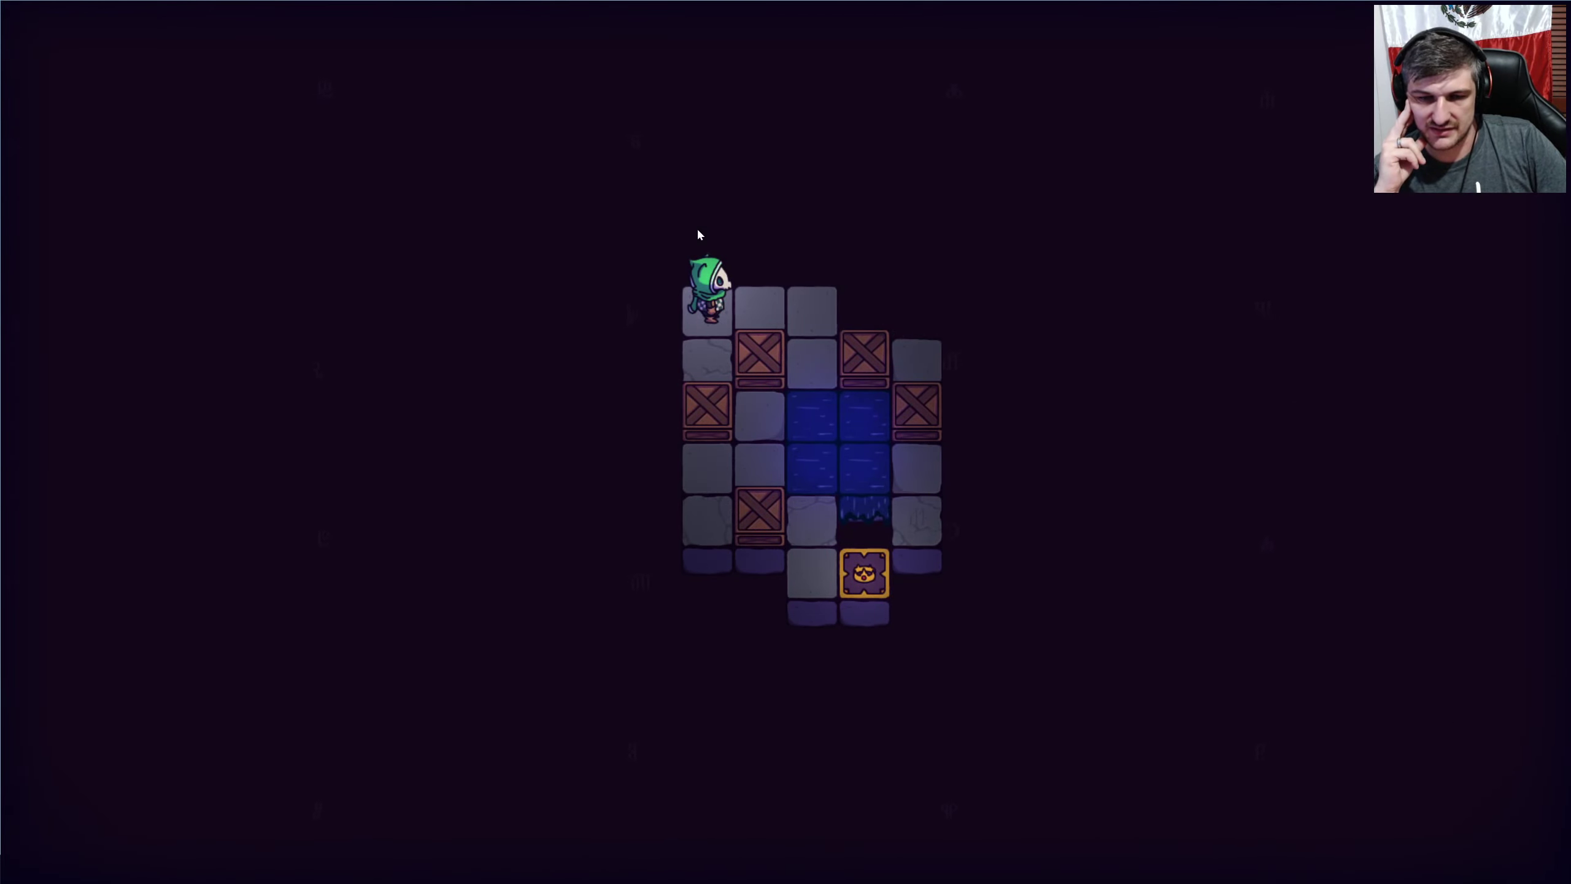
Push a crate down into the water and the lower crate right, then restart.
key("d")
key("d")
key("s")
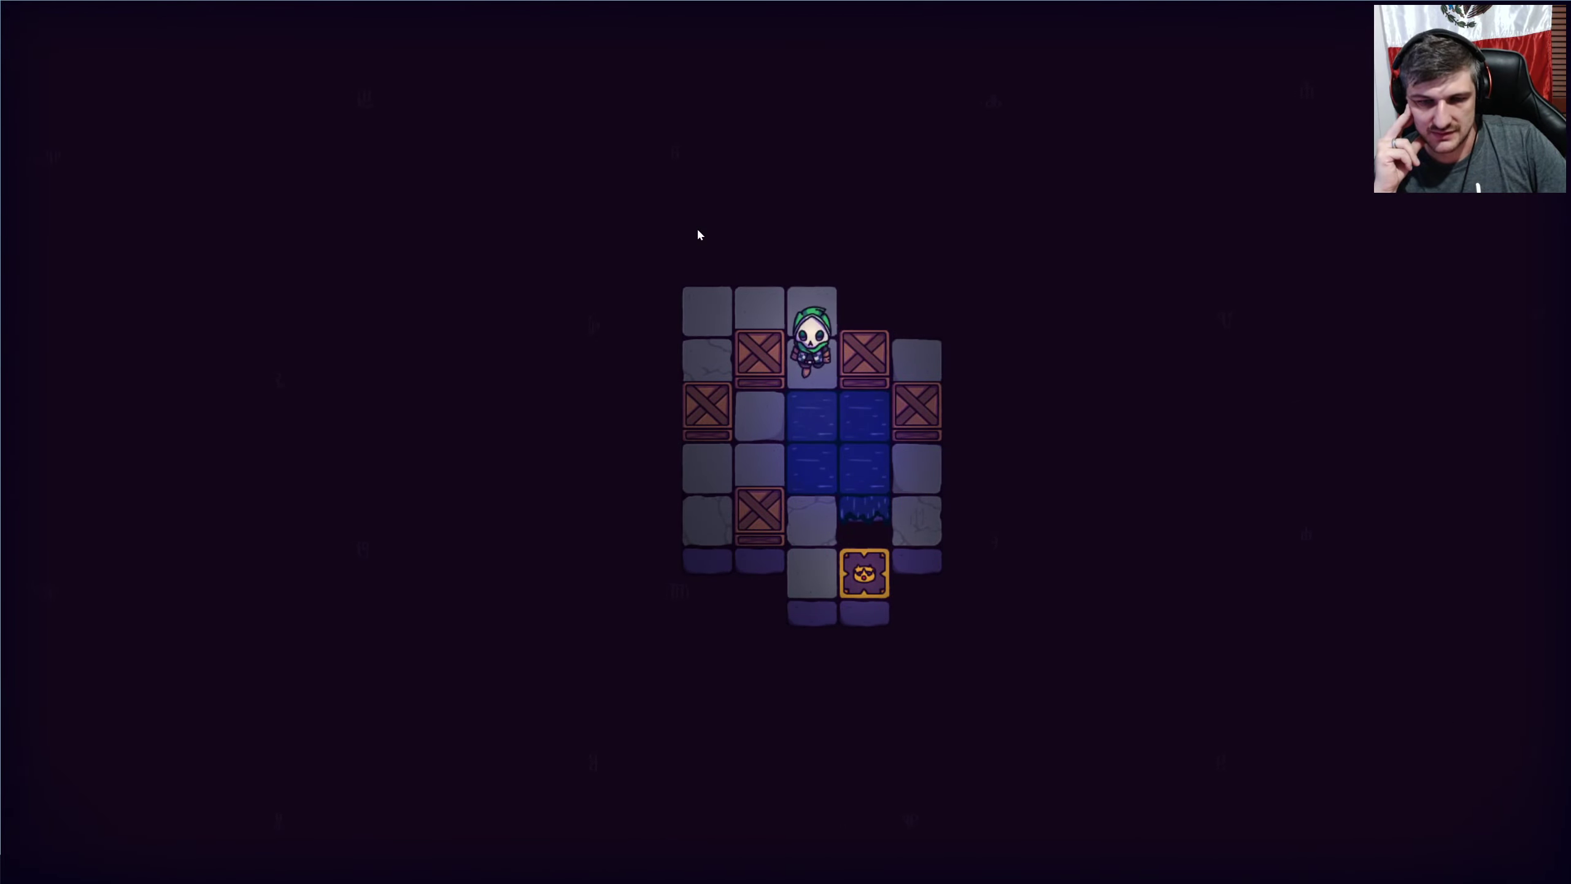
key("s")
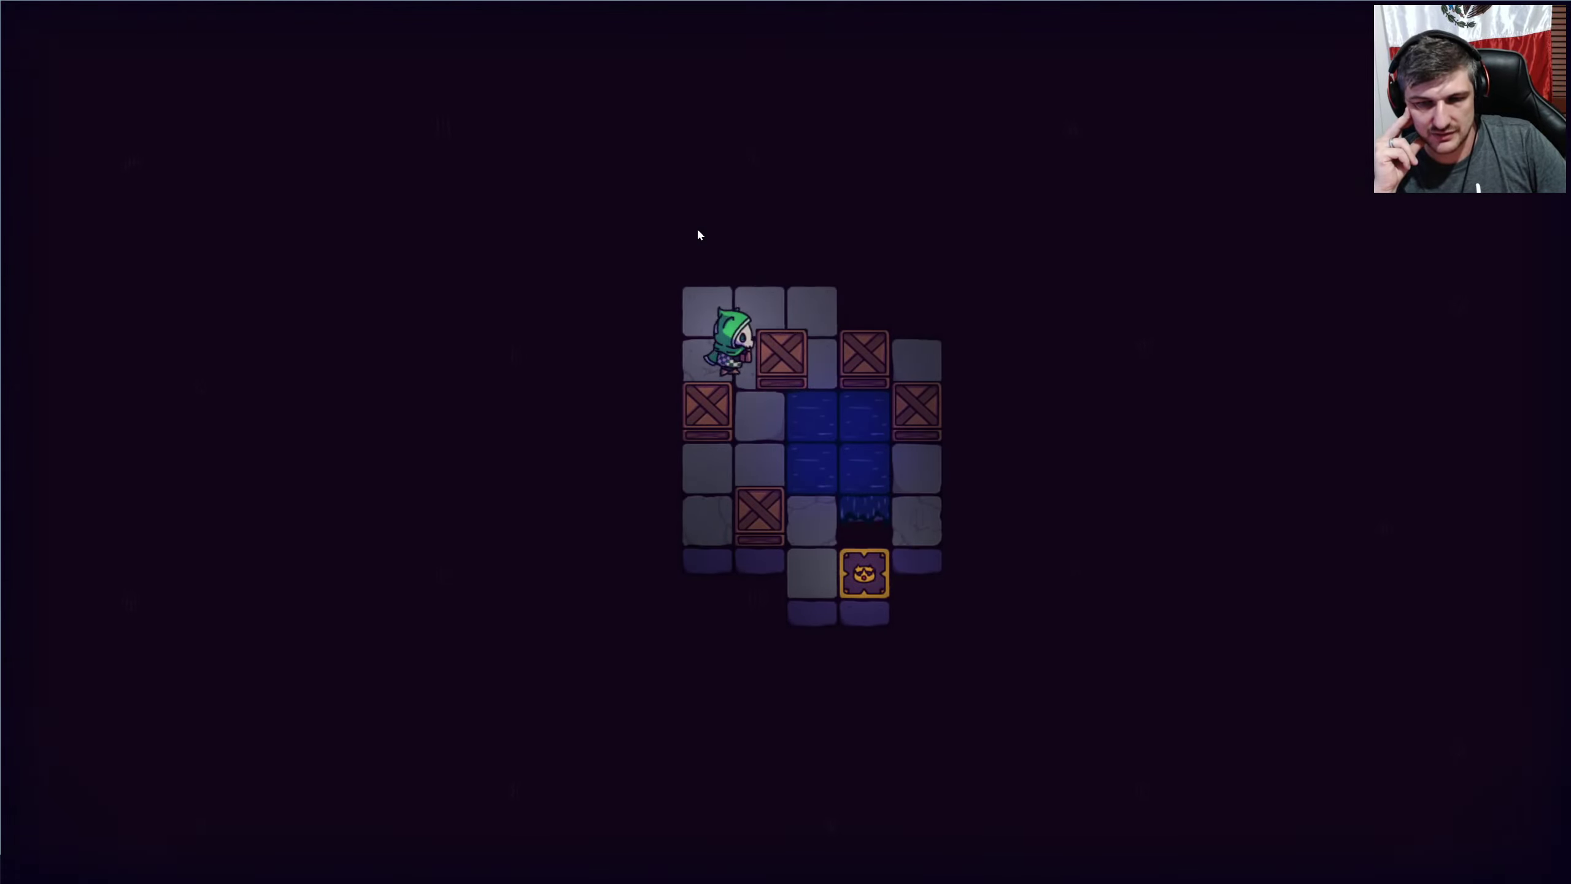
key("d")
key("s")
key("a")
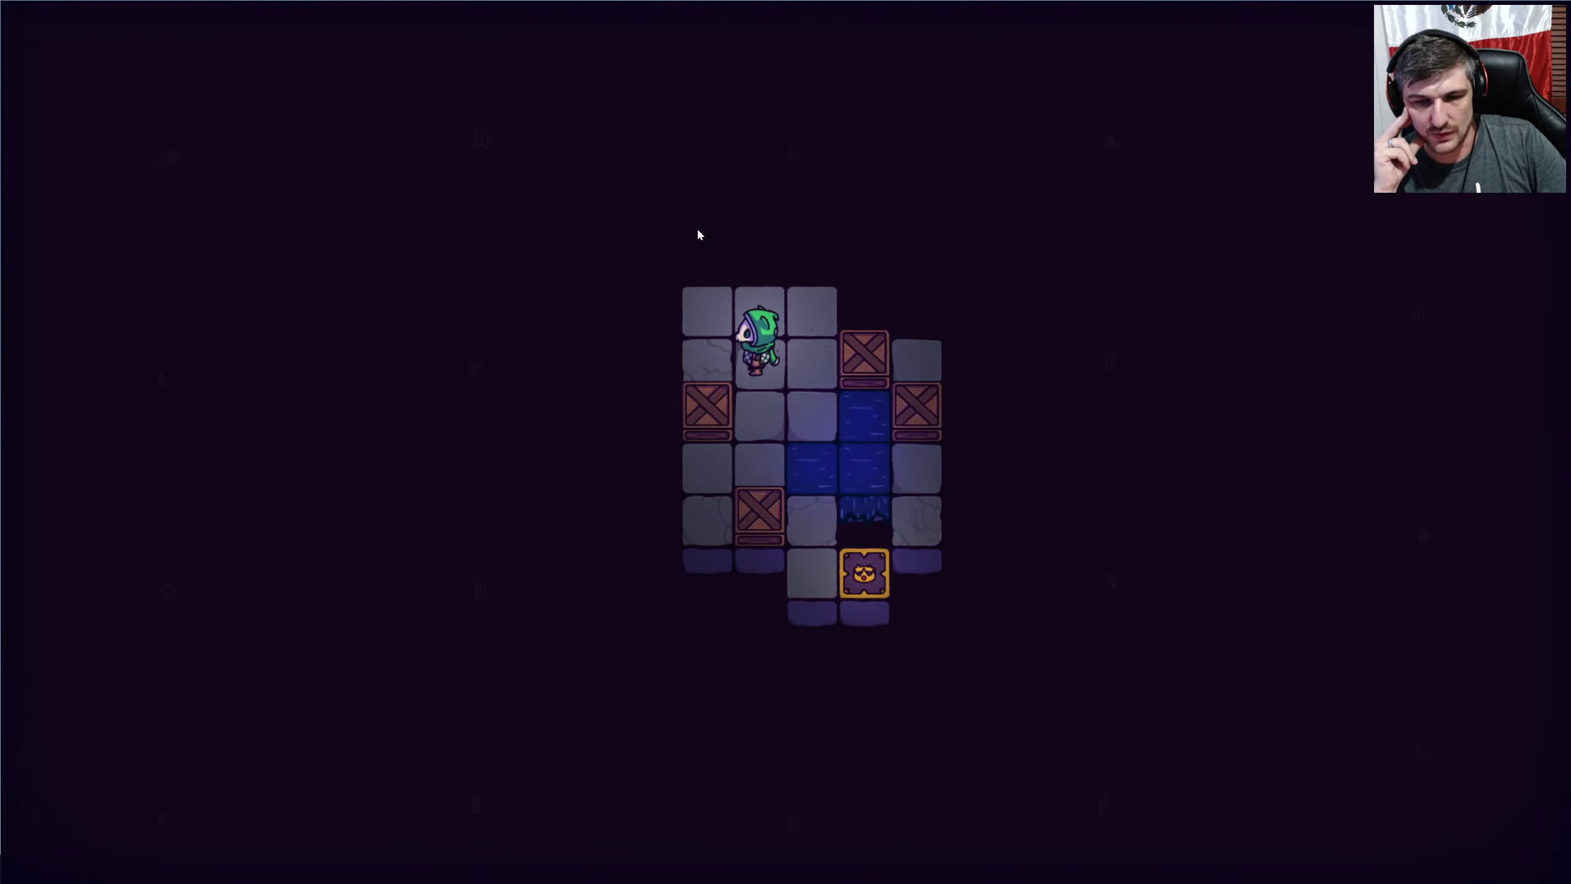
key("s")
key("s")
key("a")
key("s")
key("d")
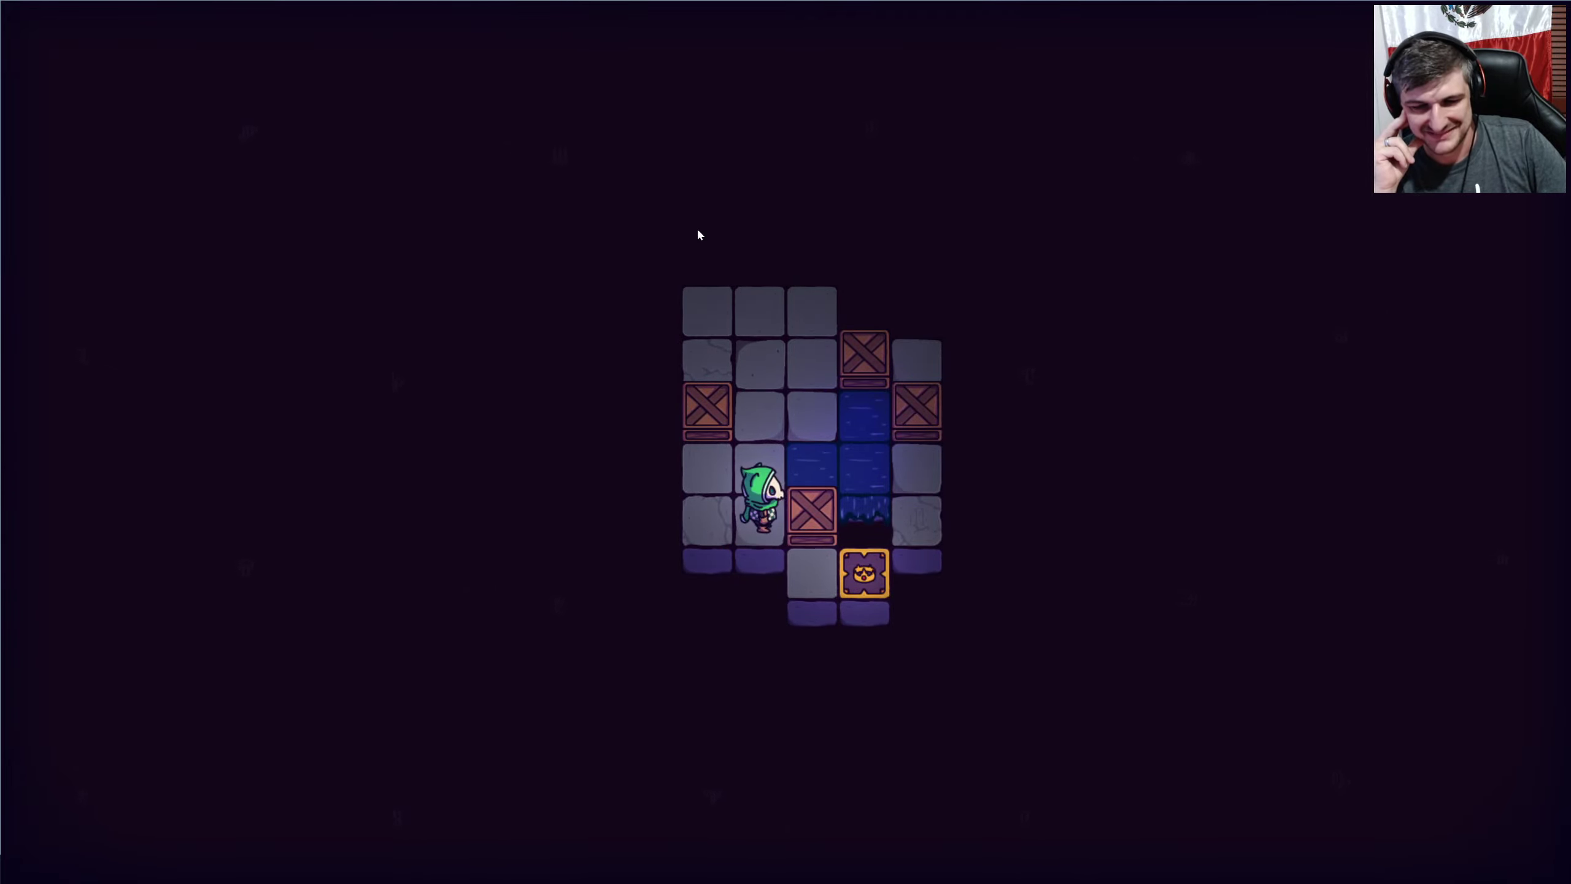
key("r")
key("r")
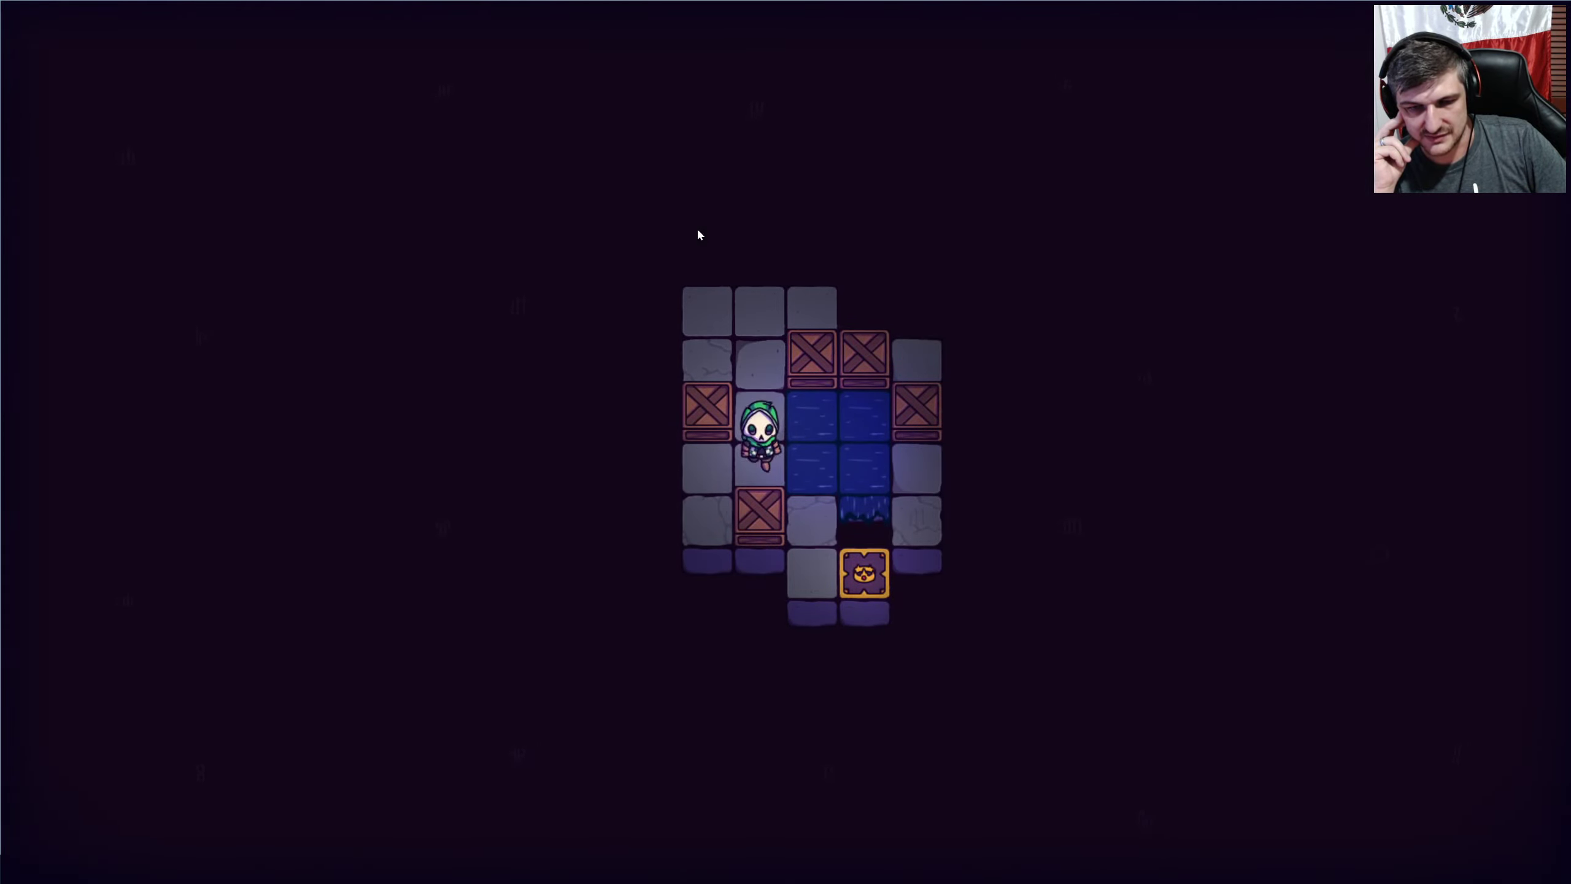
Push a crate right, return to the top, push a crate into the water, then reset.
key("s")
key("w")
key("w")
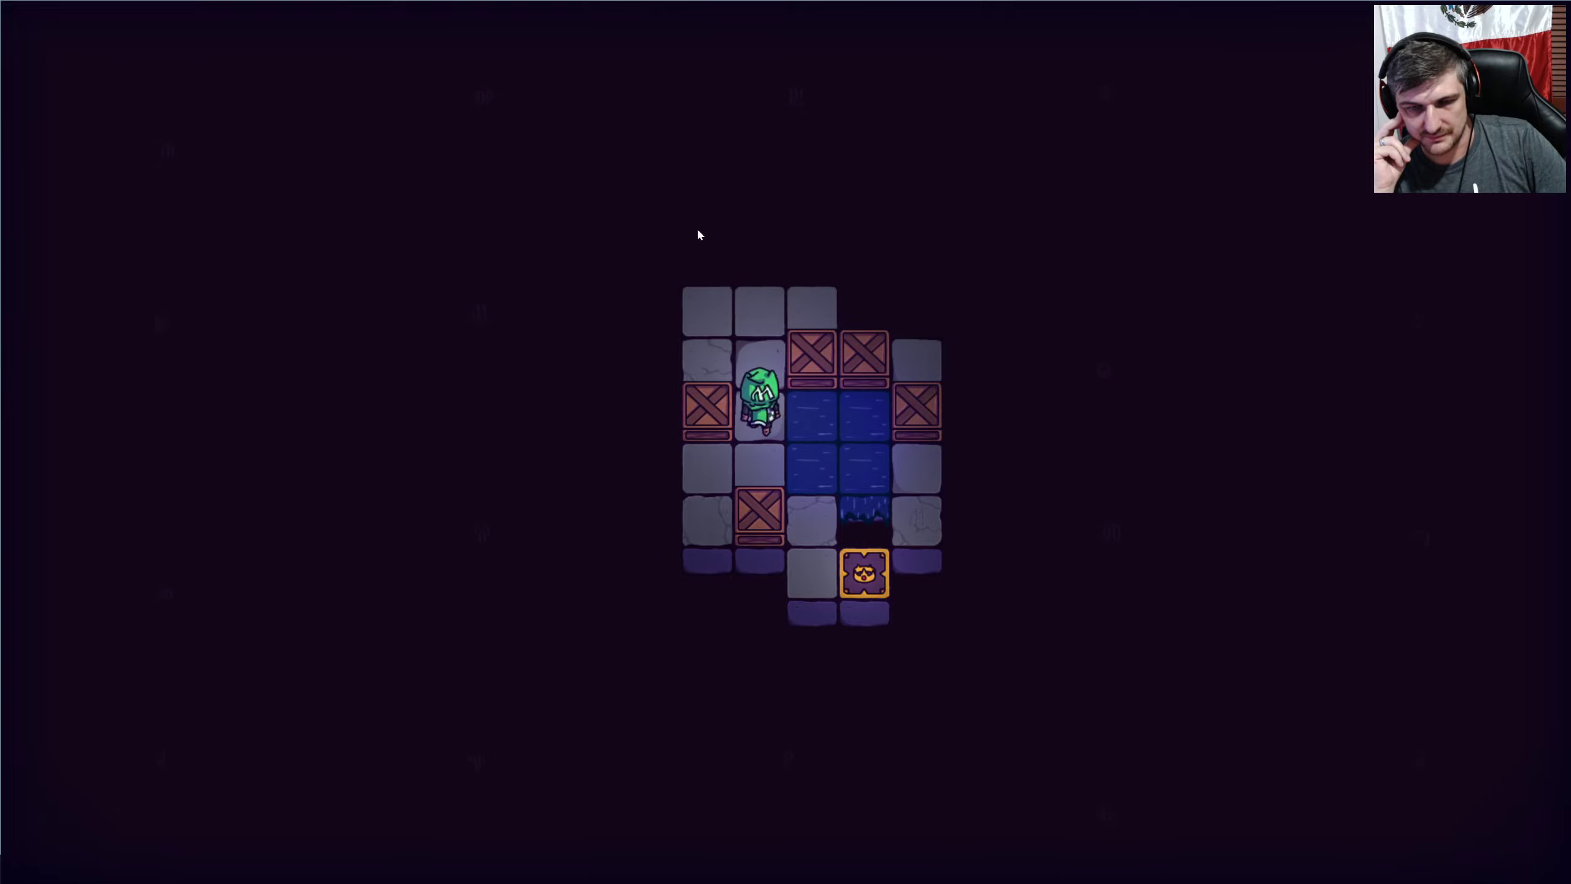
key("w")
key("w")
key("d")
key("s")
key("a")
key("r")
key("r")
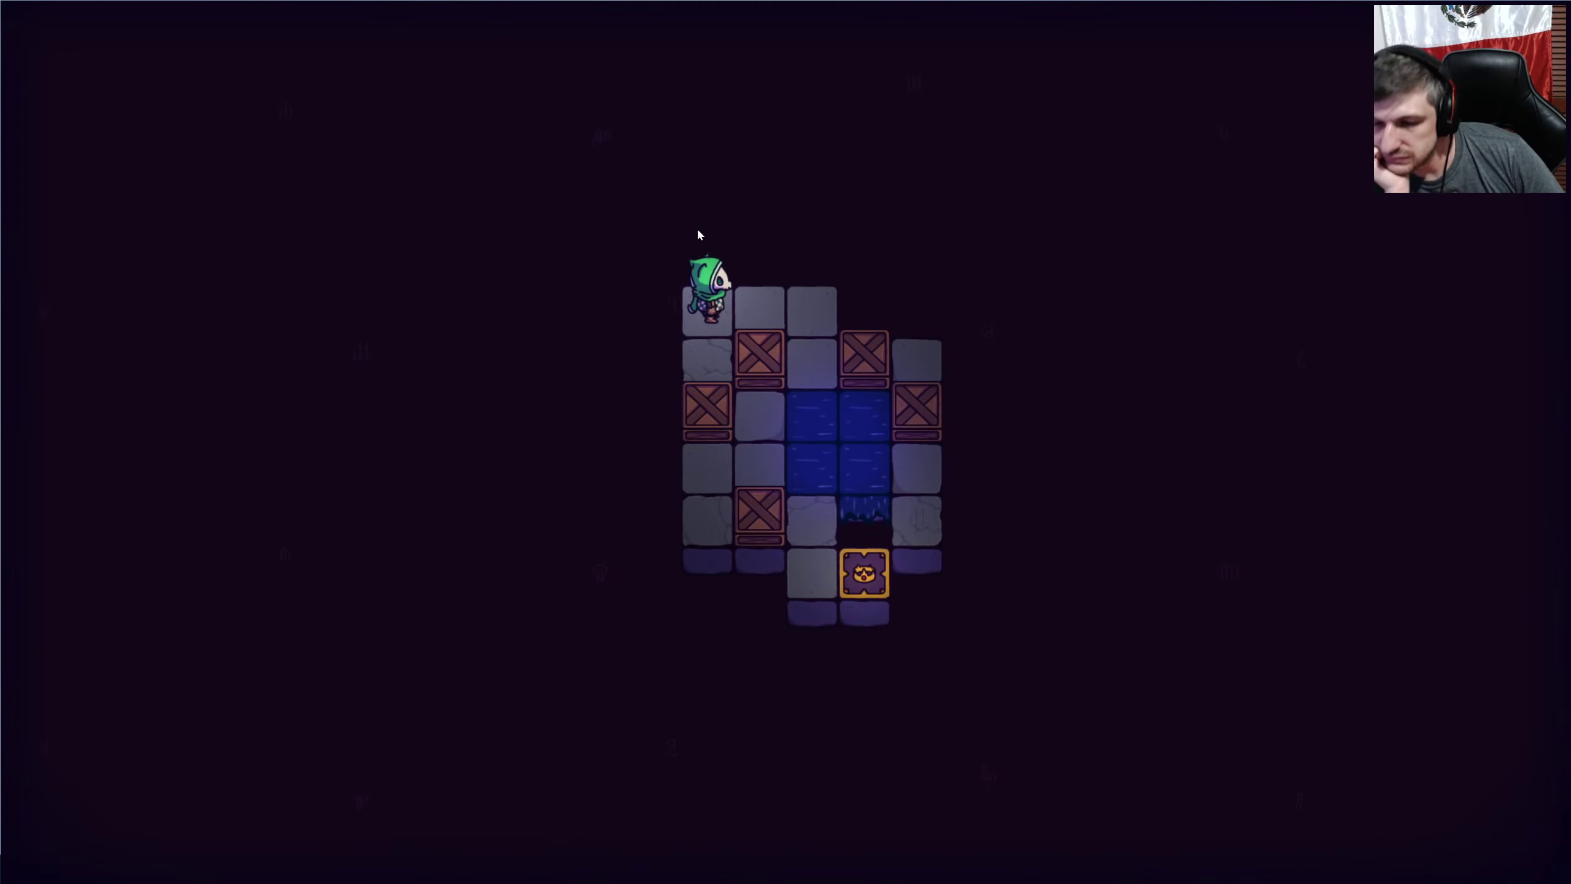
Step down, push a crate right, return to the top row, then reset again.
key("s")
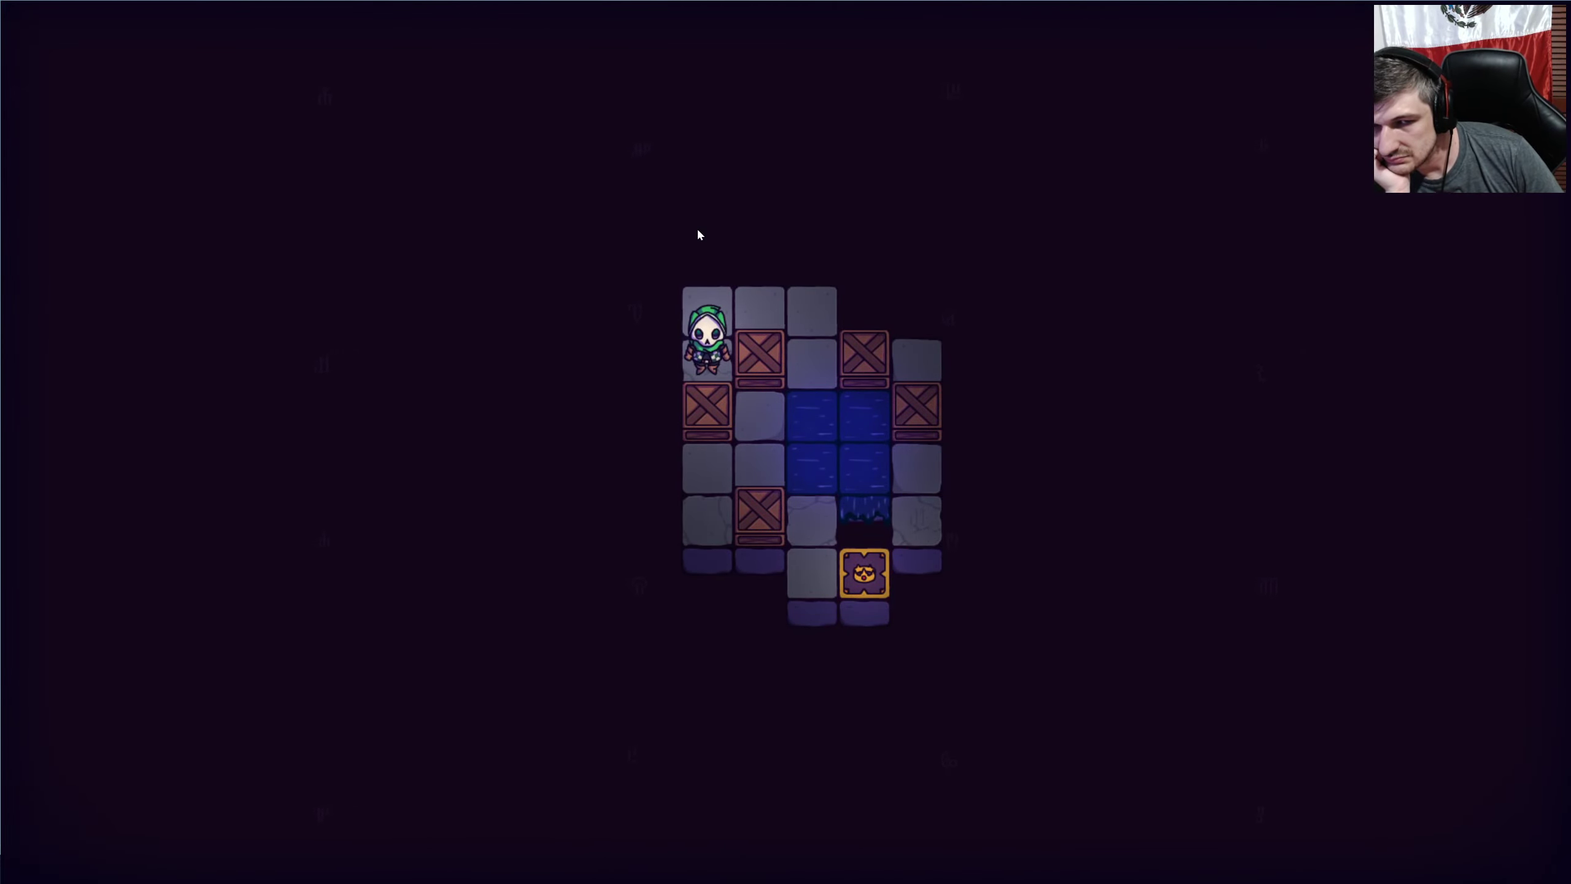
key("d")
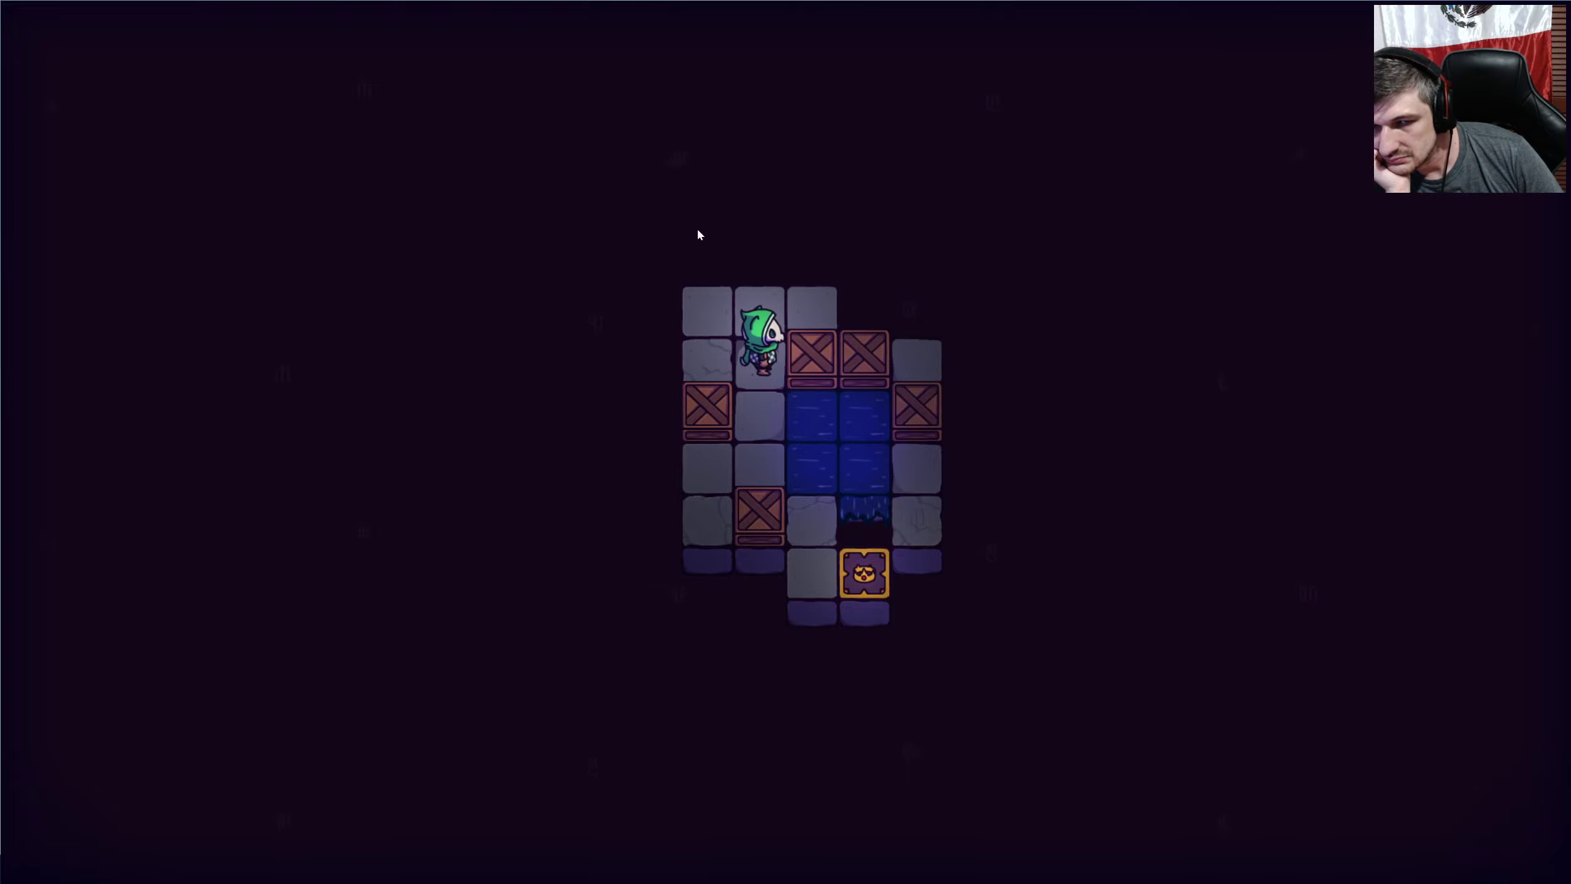
key("w")
key("d")
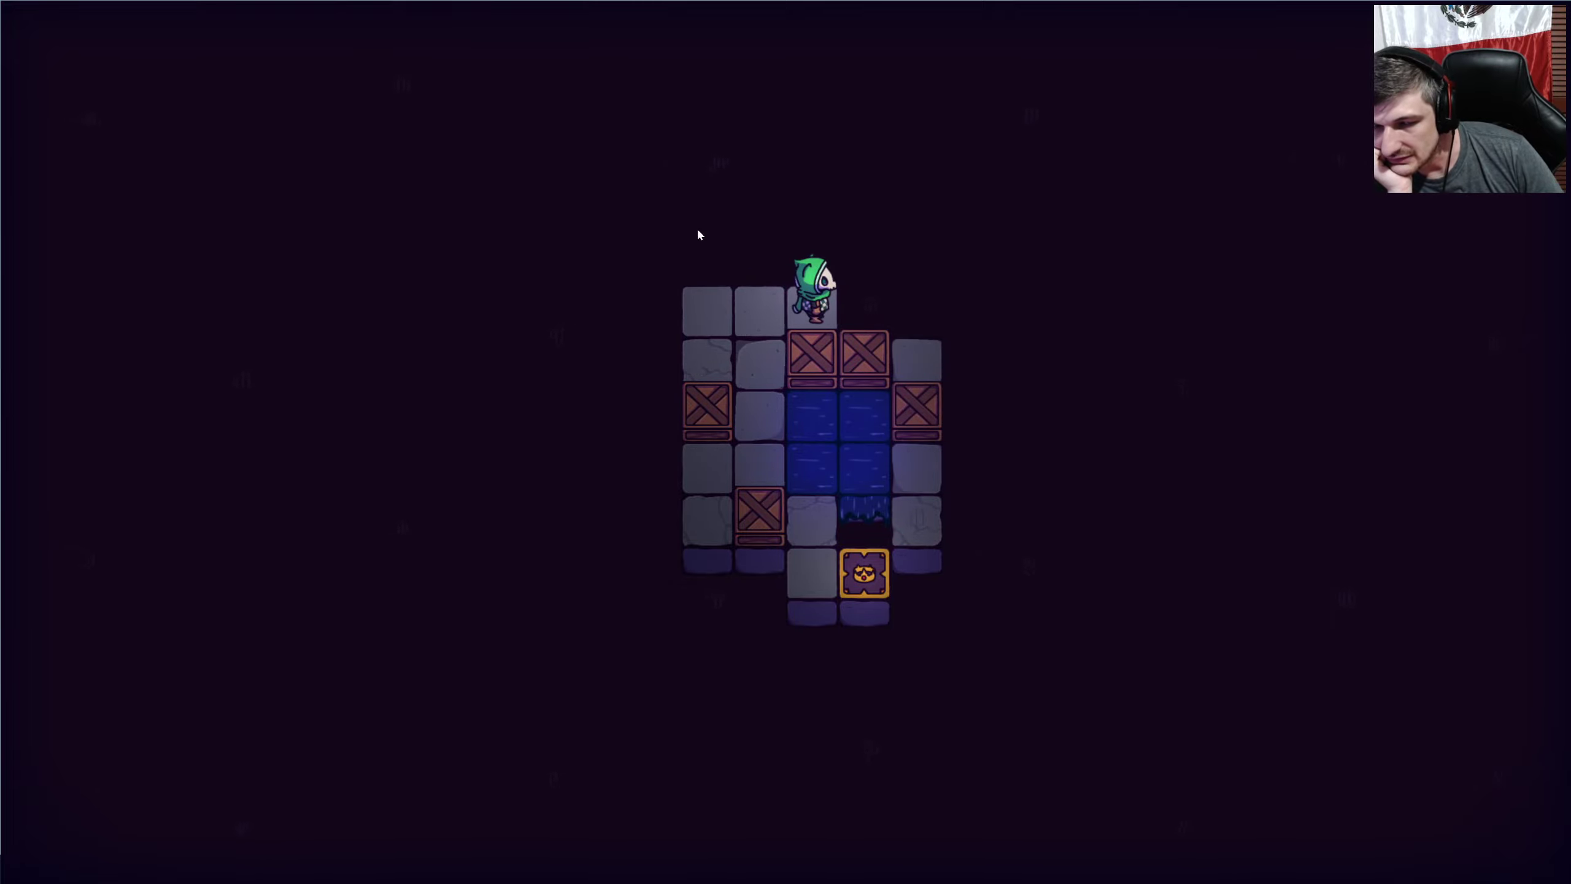
key("r")
key("r")
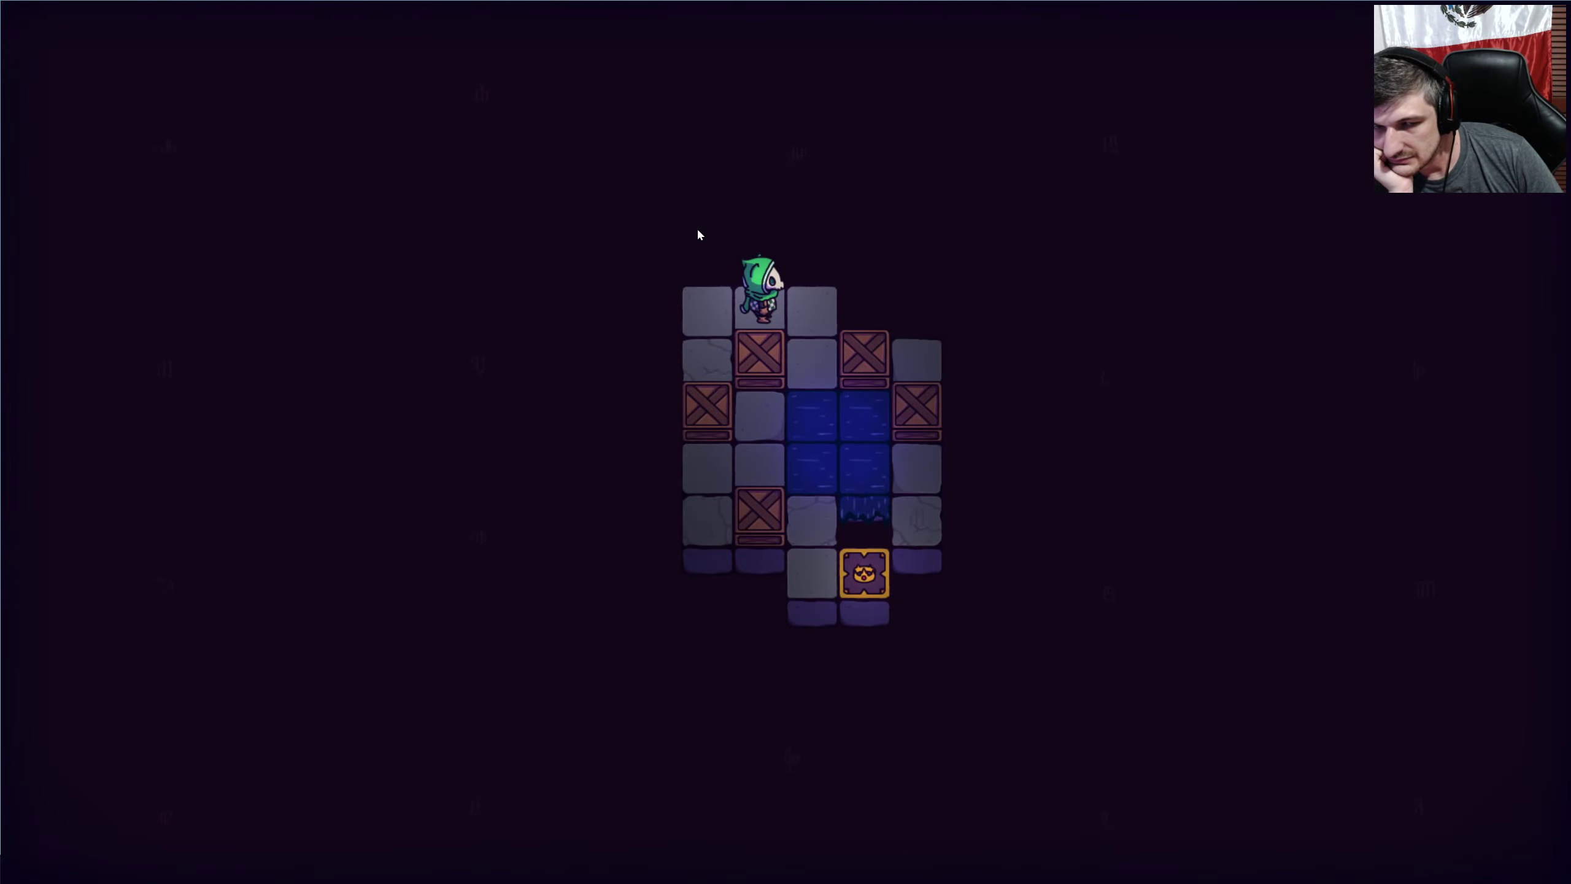
Walk along the top row, push a crate down from it, then restart the level.
key("a")
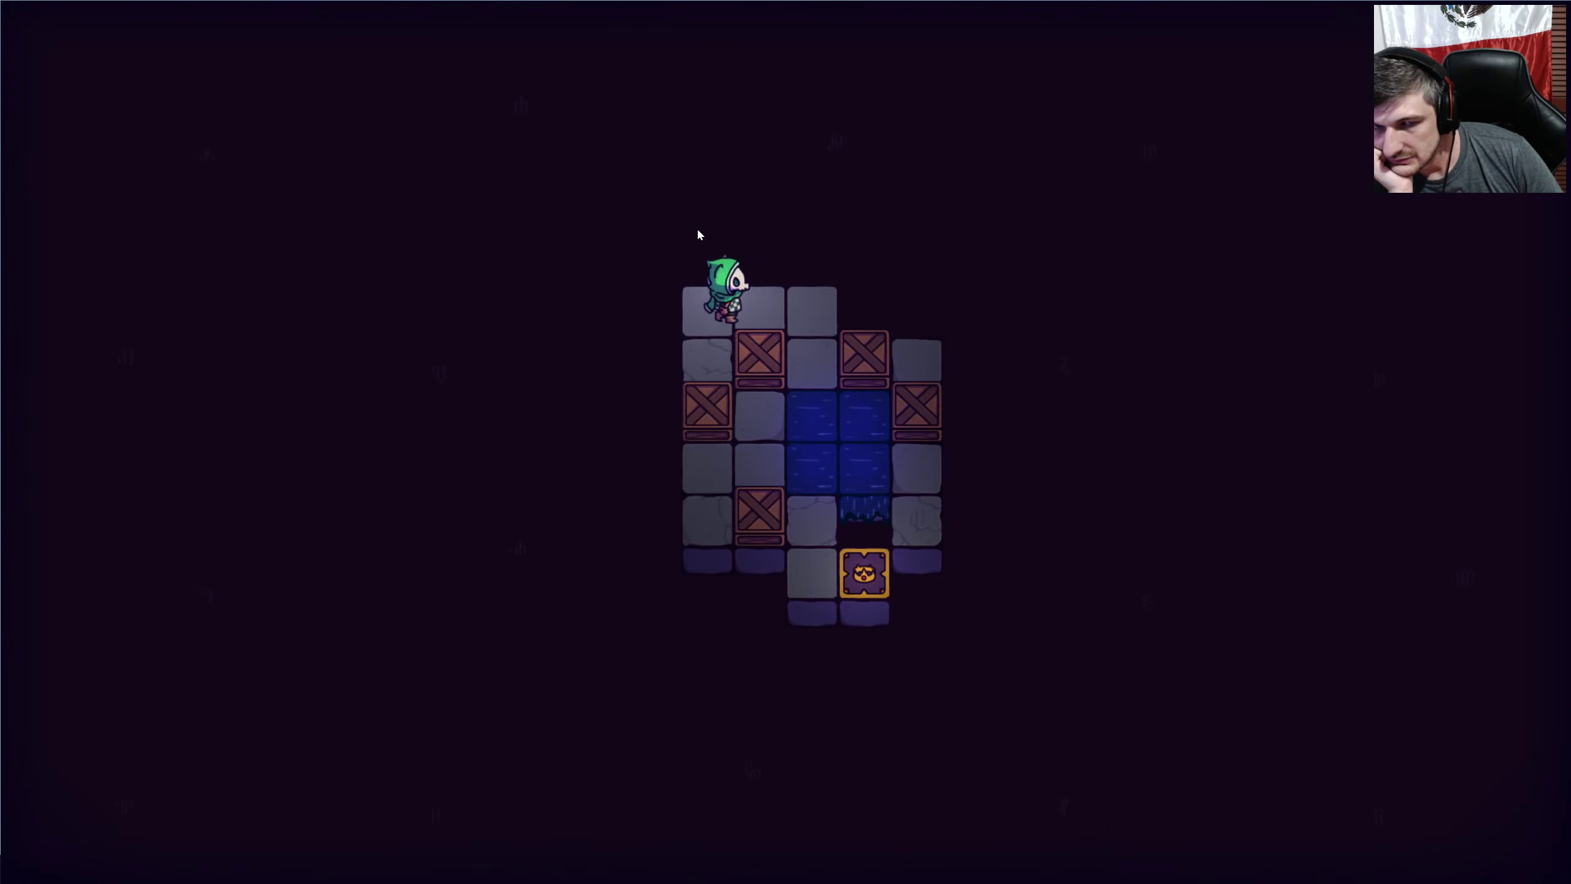
key("d")
key("d")
key("d")
key("s")
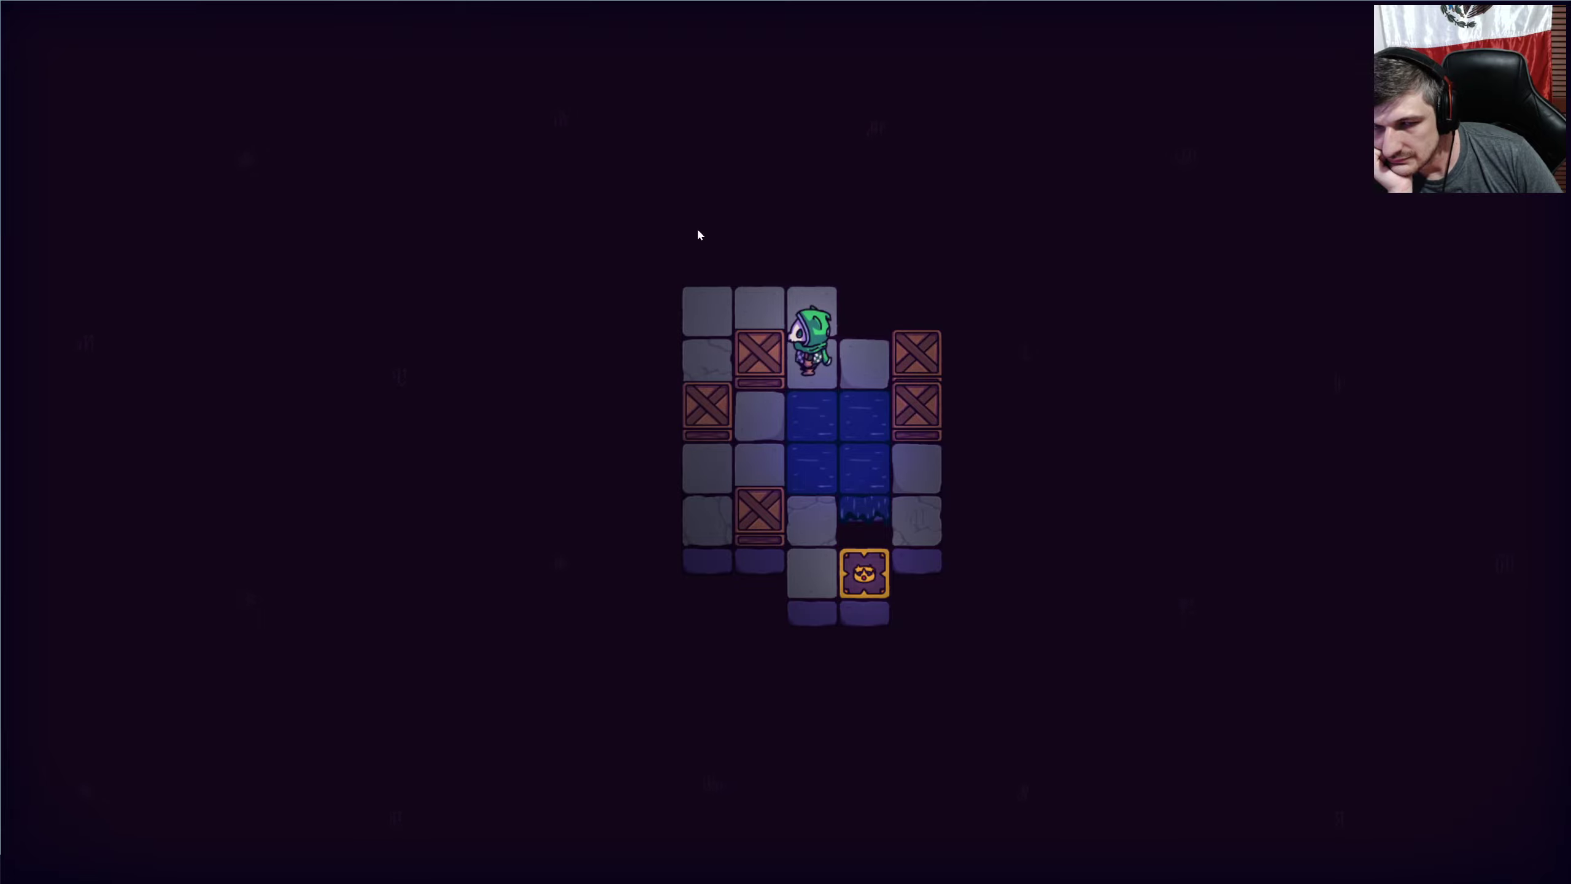
key("a")
key("w")
key("a")
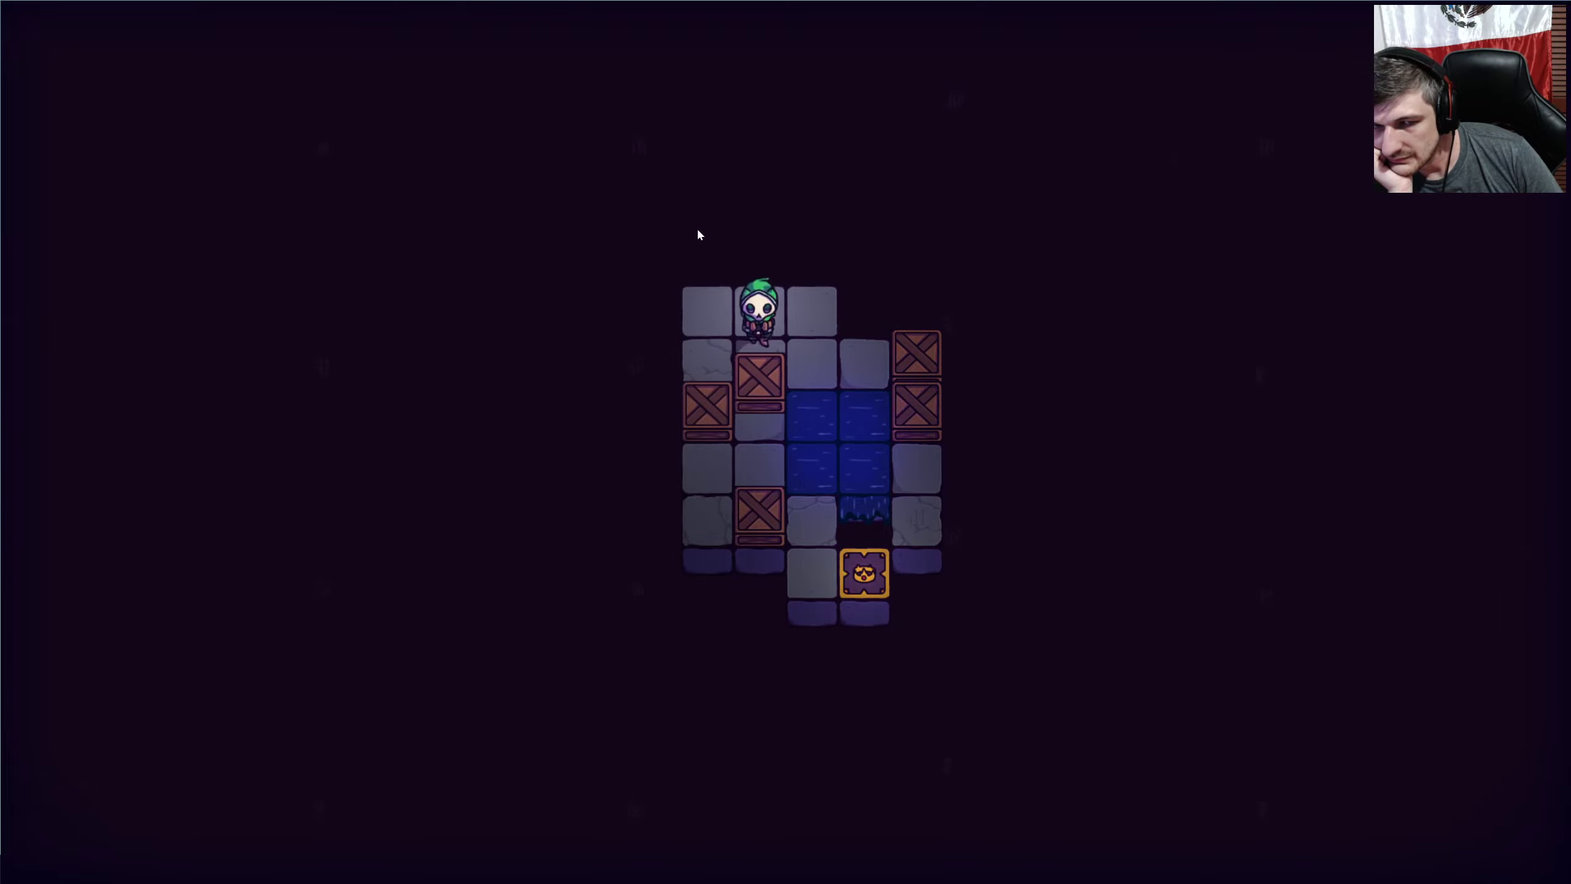
key("s")
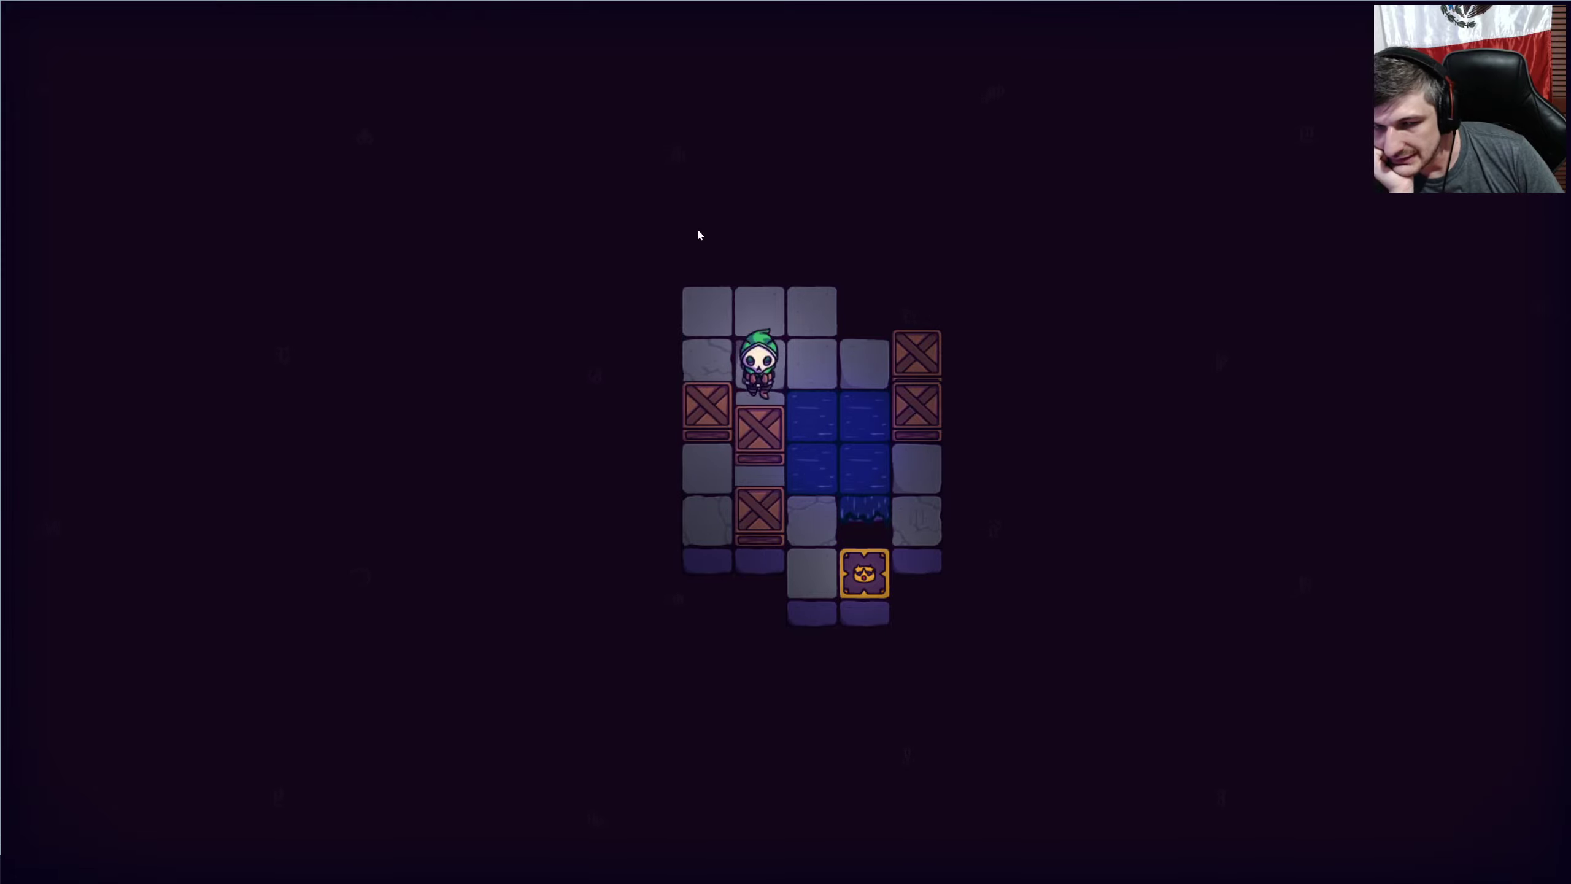
key("s")
key("r")
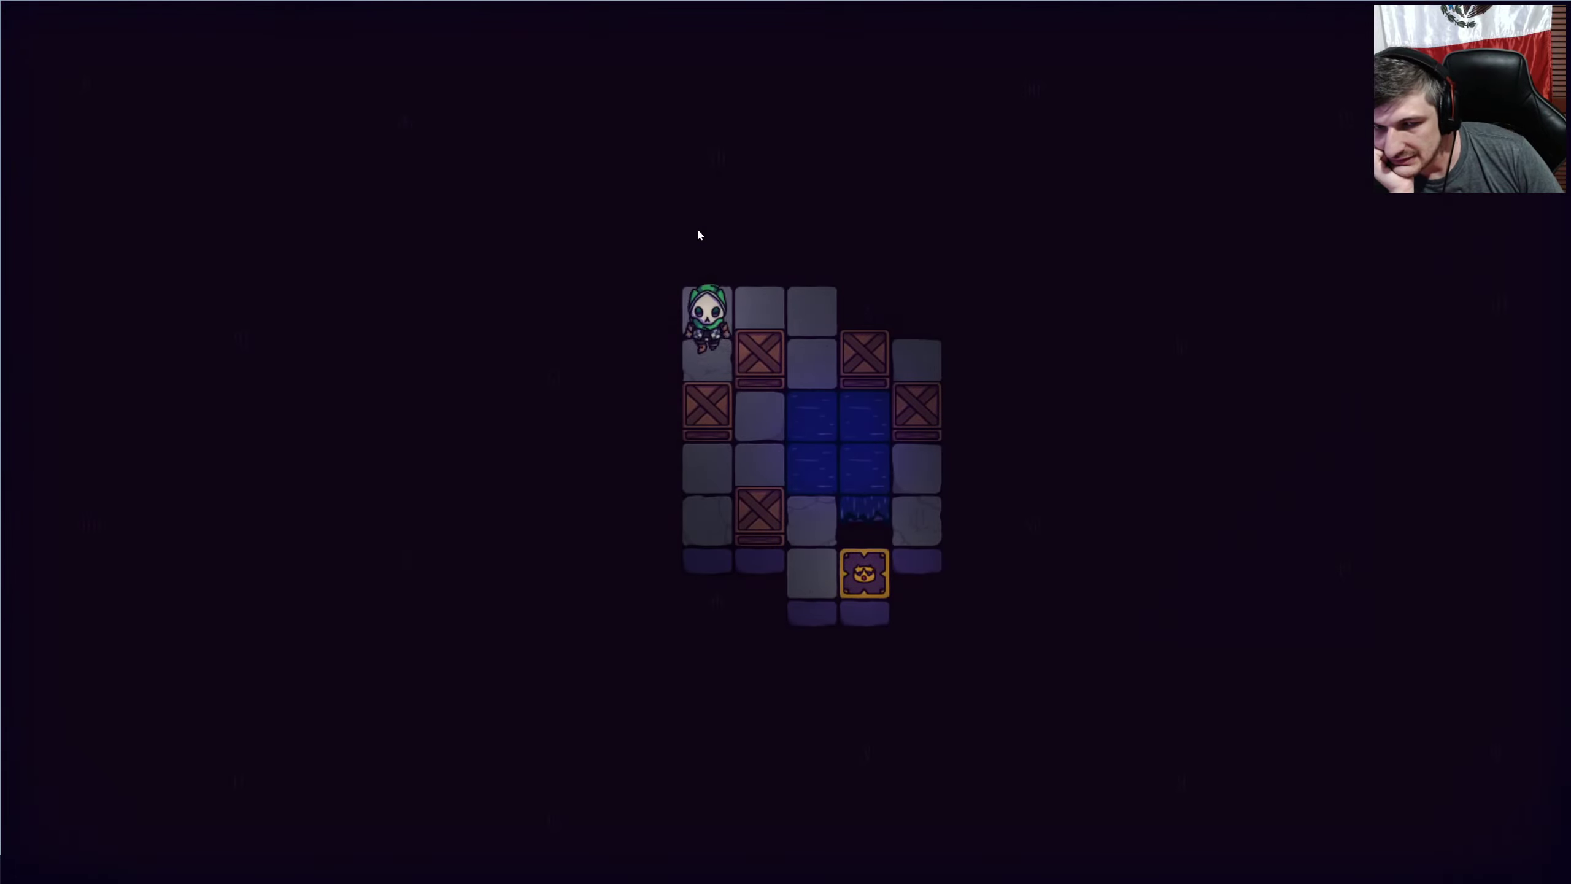
Push the crates down to bridge the water and walk onto the golden goal tile.
key("s")
key("s")
key("w")
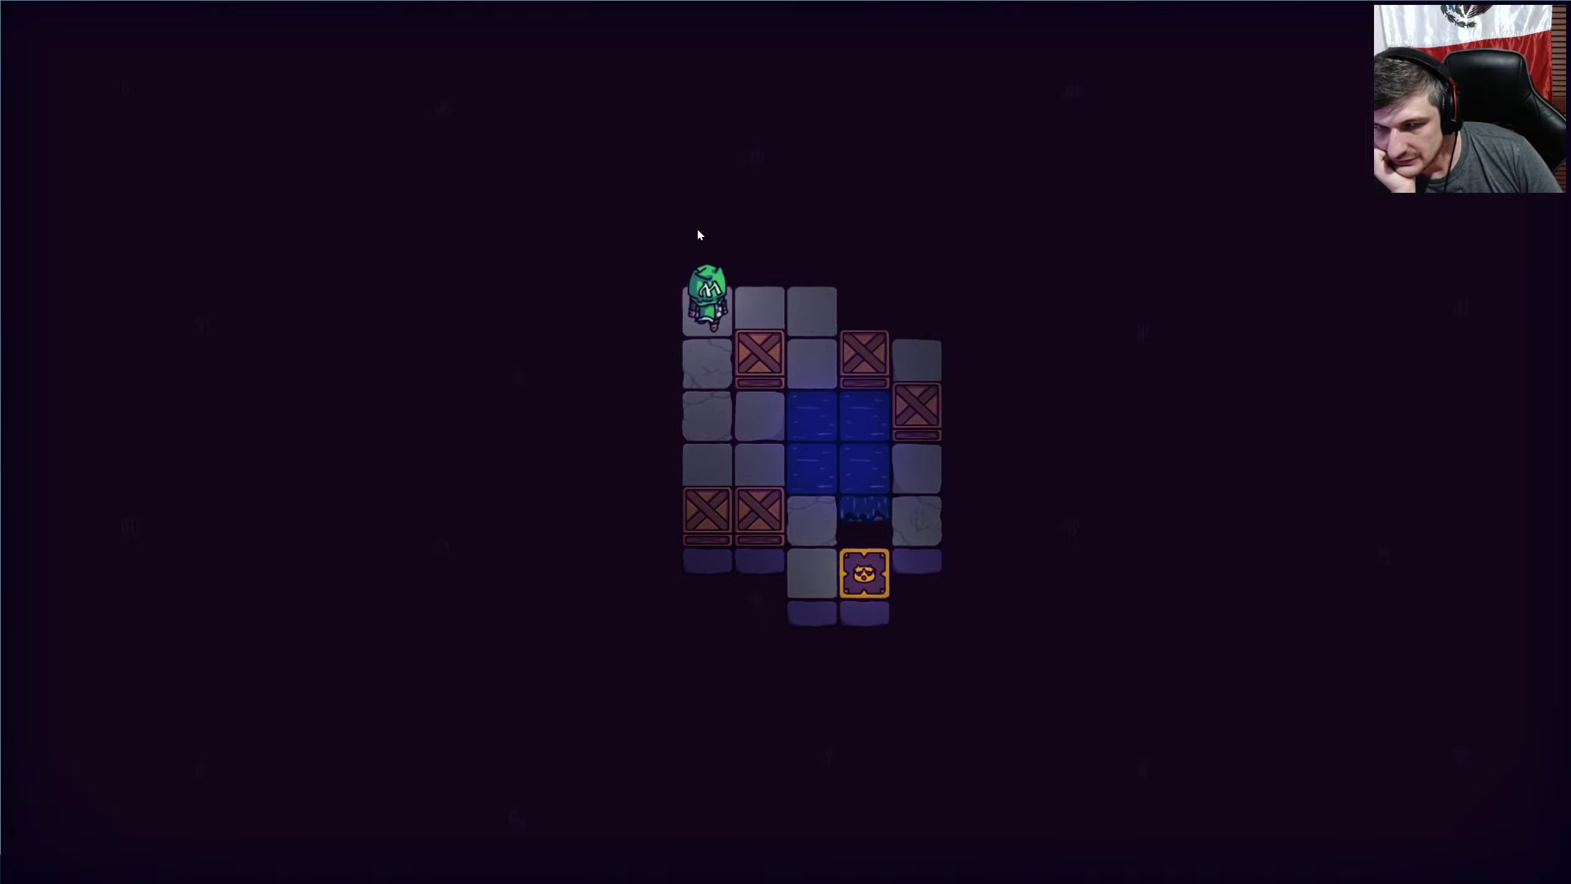
key("d")
key("s")
key("s")
key("a")
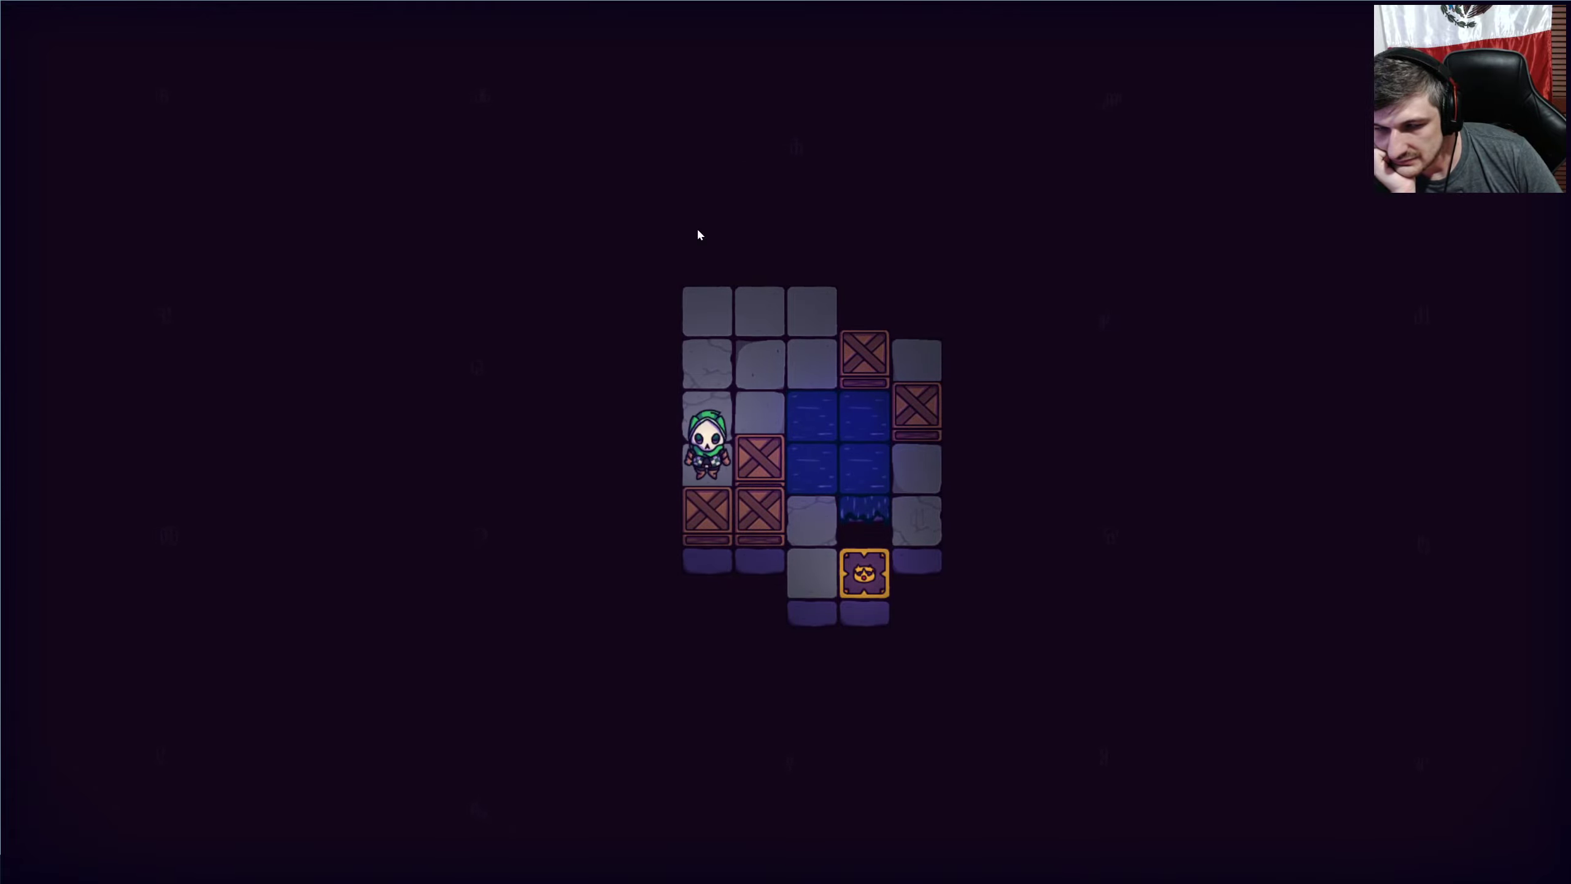
key("Right")
key("Right")
key("Down")
key("Down")
key("Down")
key("Right")
key("Down")
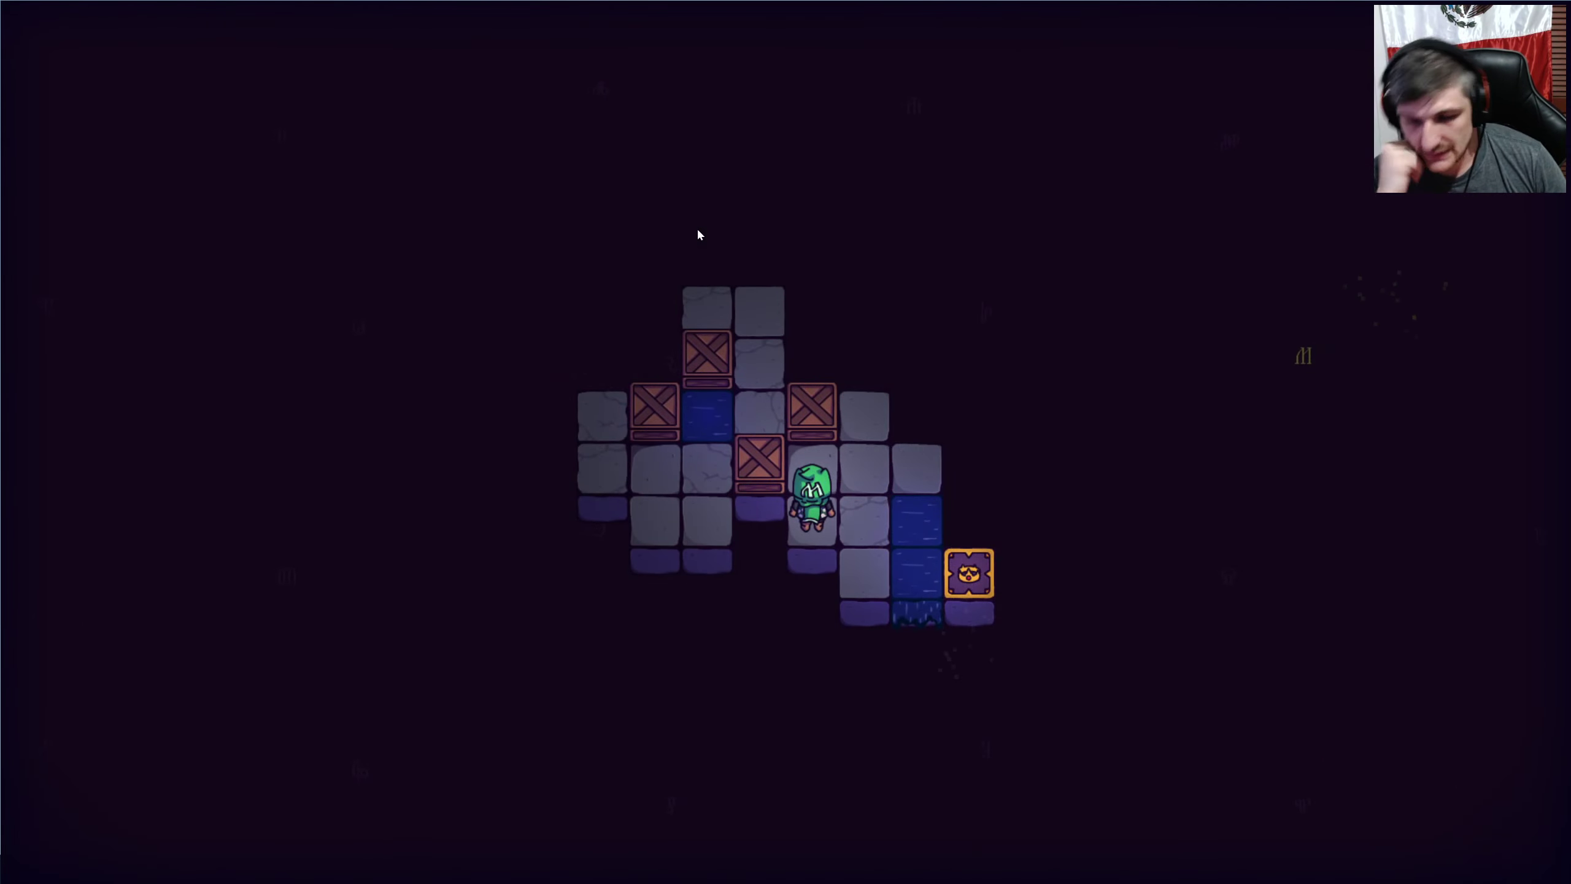
Push the blocking crate aside, then push a crate to the right.
key("Up")
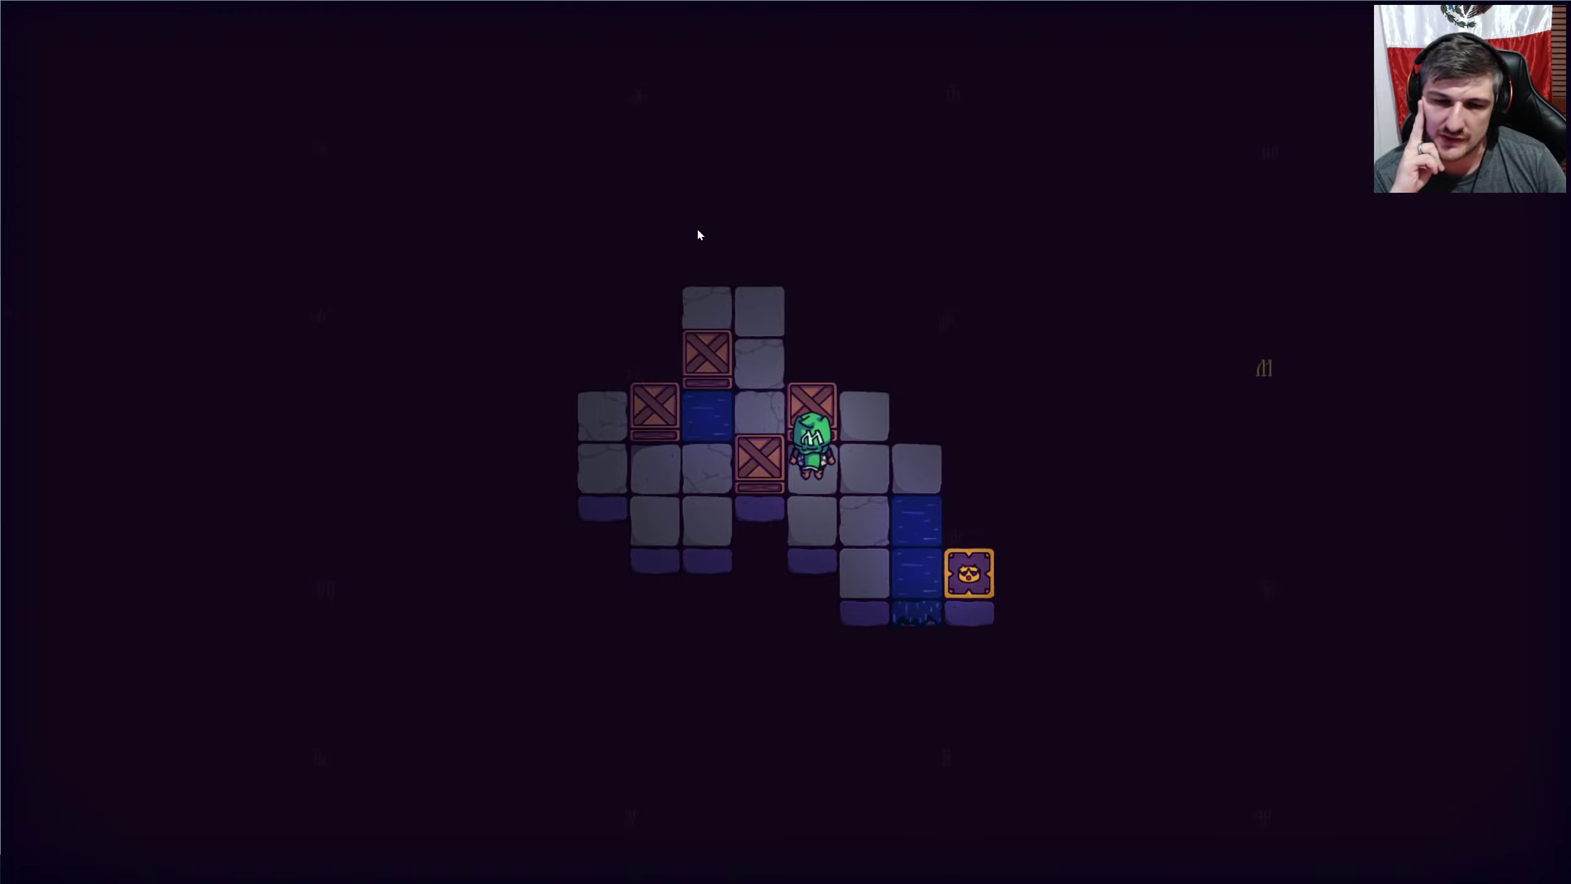
key("Up")
key("Left")
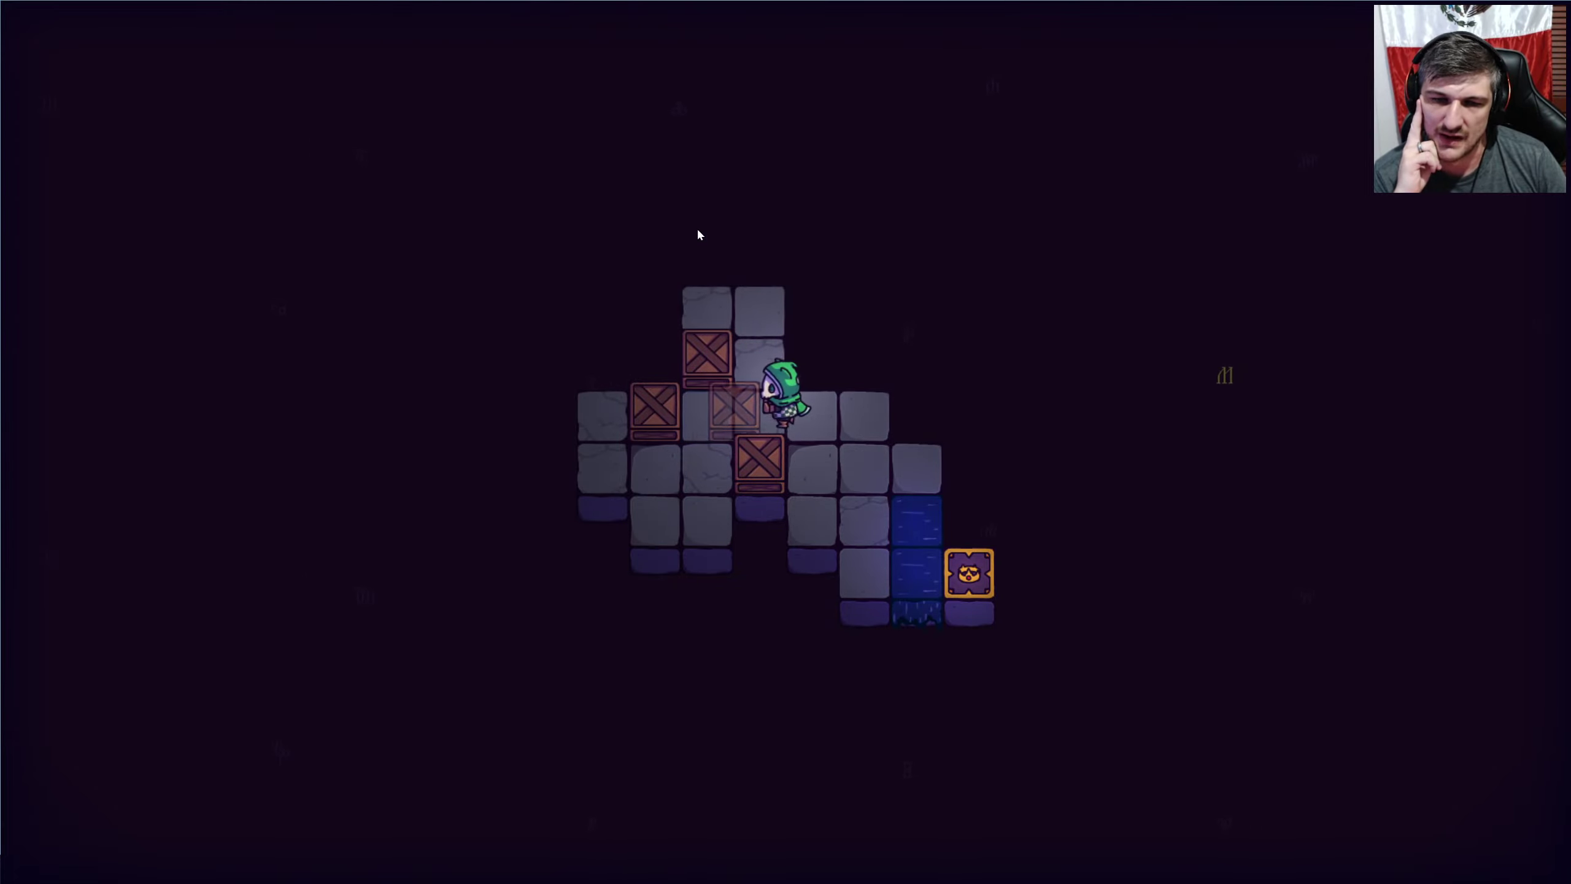
key("Down")
key("Right")
key("Right")
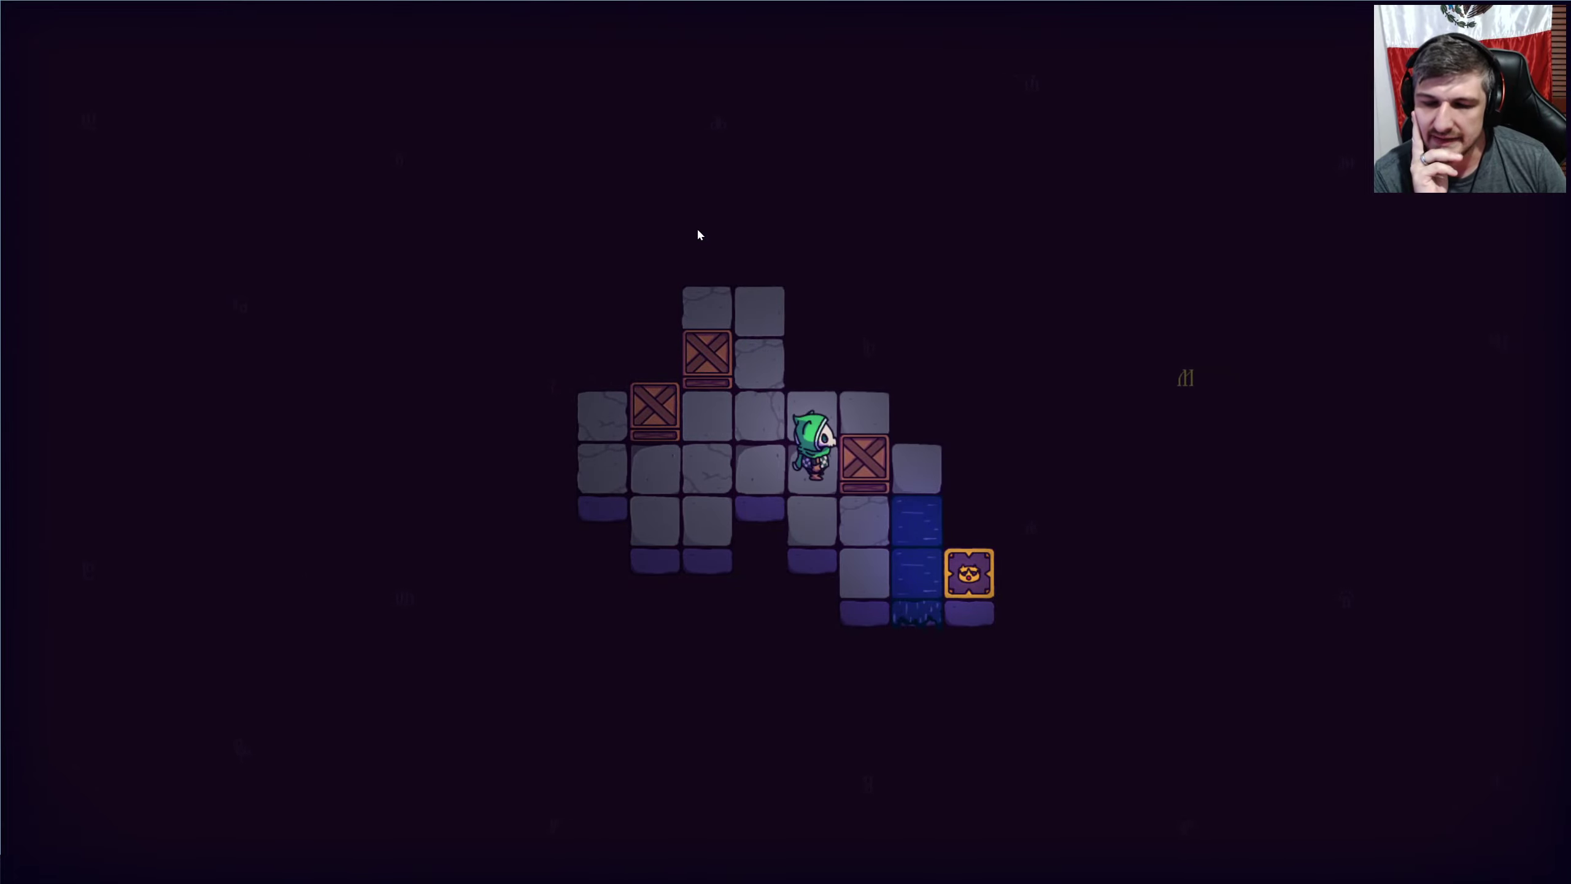
key("Up")
Push that crate down into the first water hole.
key("Down")
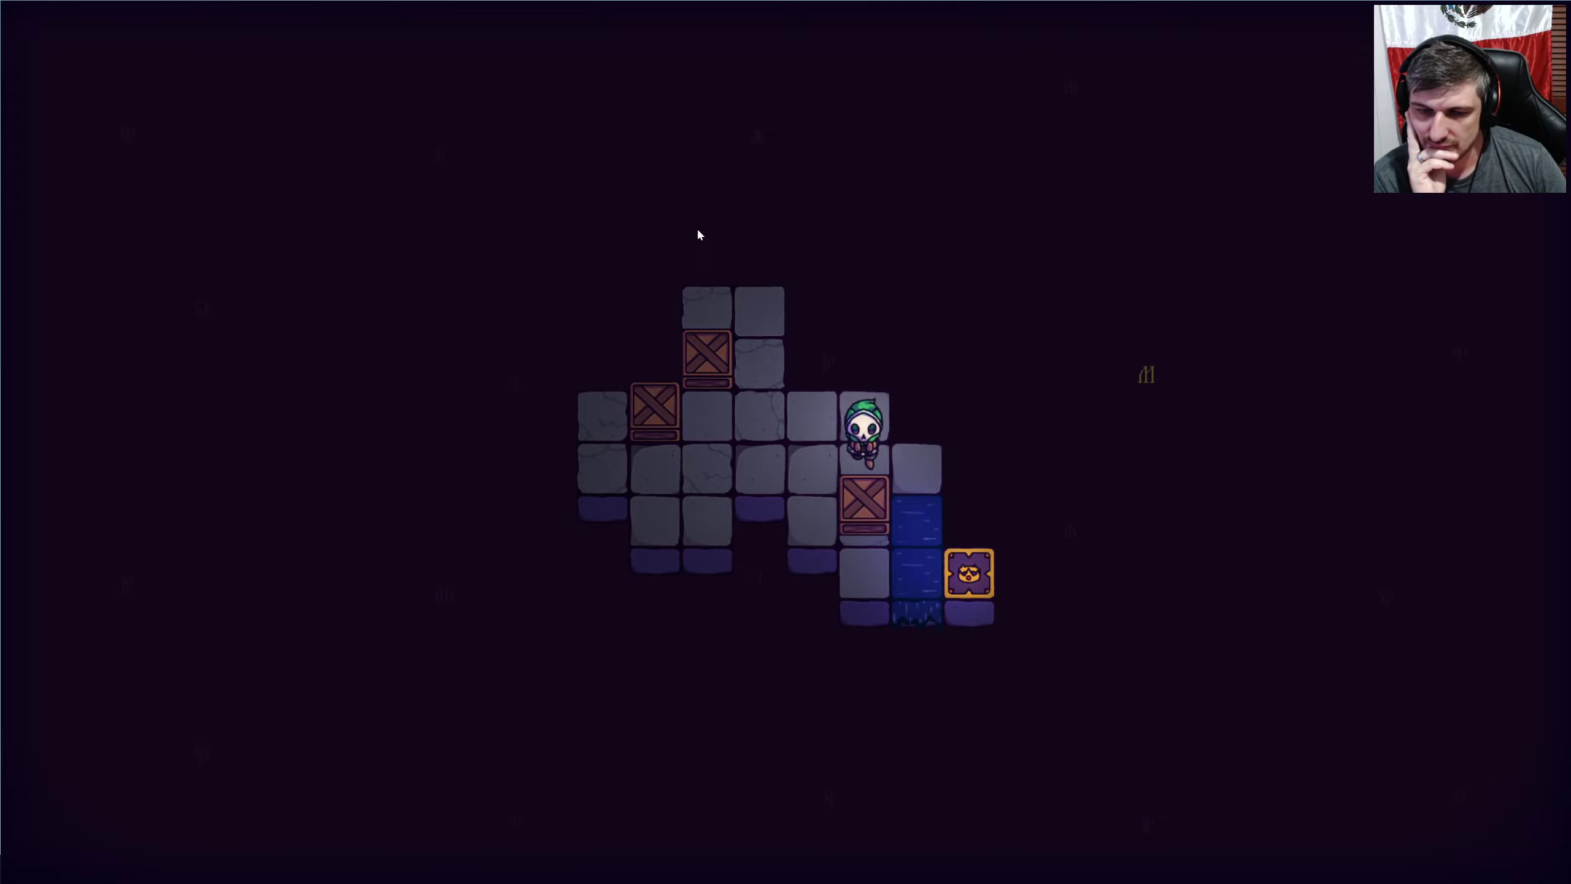
key("Down")
key("Right")
key("Left")
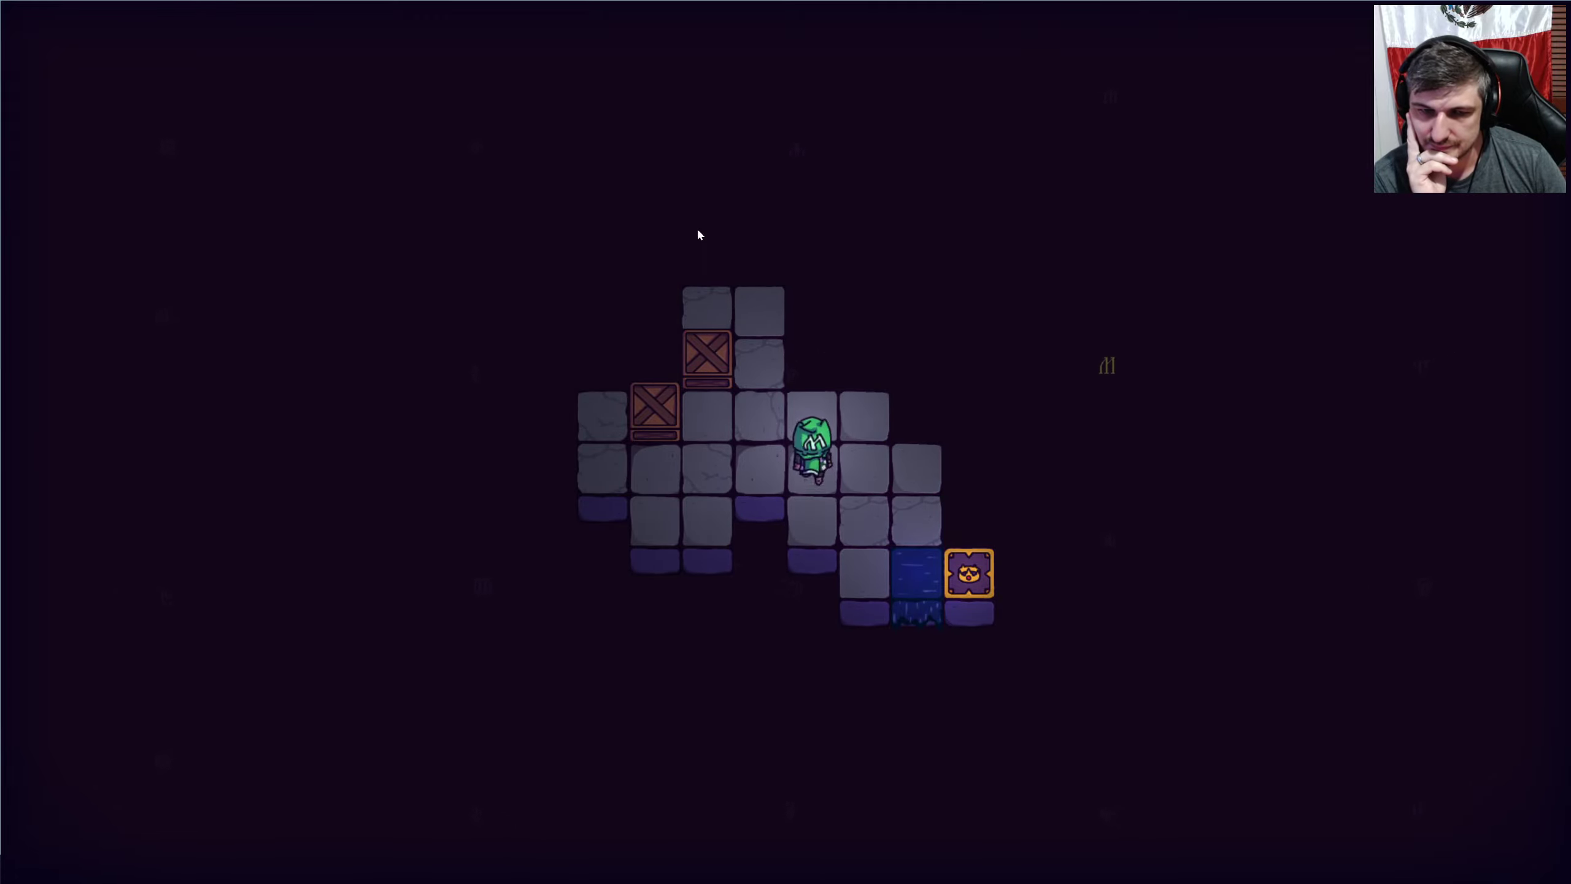
key("Up")
key("Up")
Walk around, push a crate down, and rearrange the remaining crates.
key("Left")
key("Up")
key("Left")
key("Down")
key("Down")
key("Left")
key("Down")
key("Right")
Push a crate into the last water hole and step onto the golden goal tile.
key("Right")
key("Up")
key("Right")
key("Down")
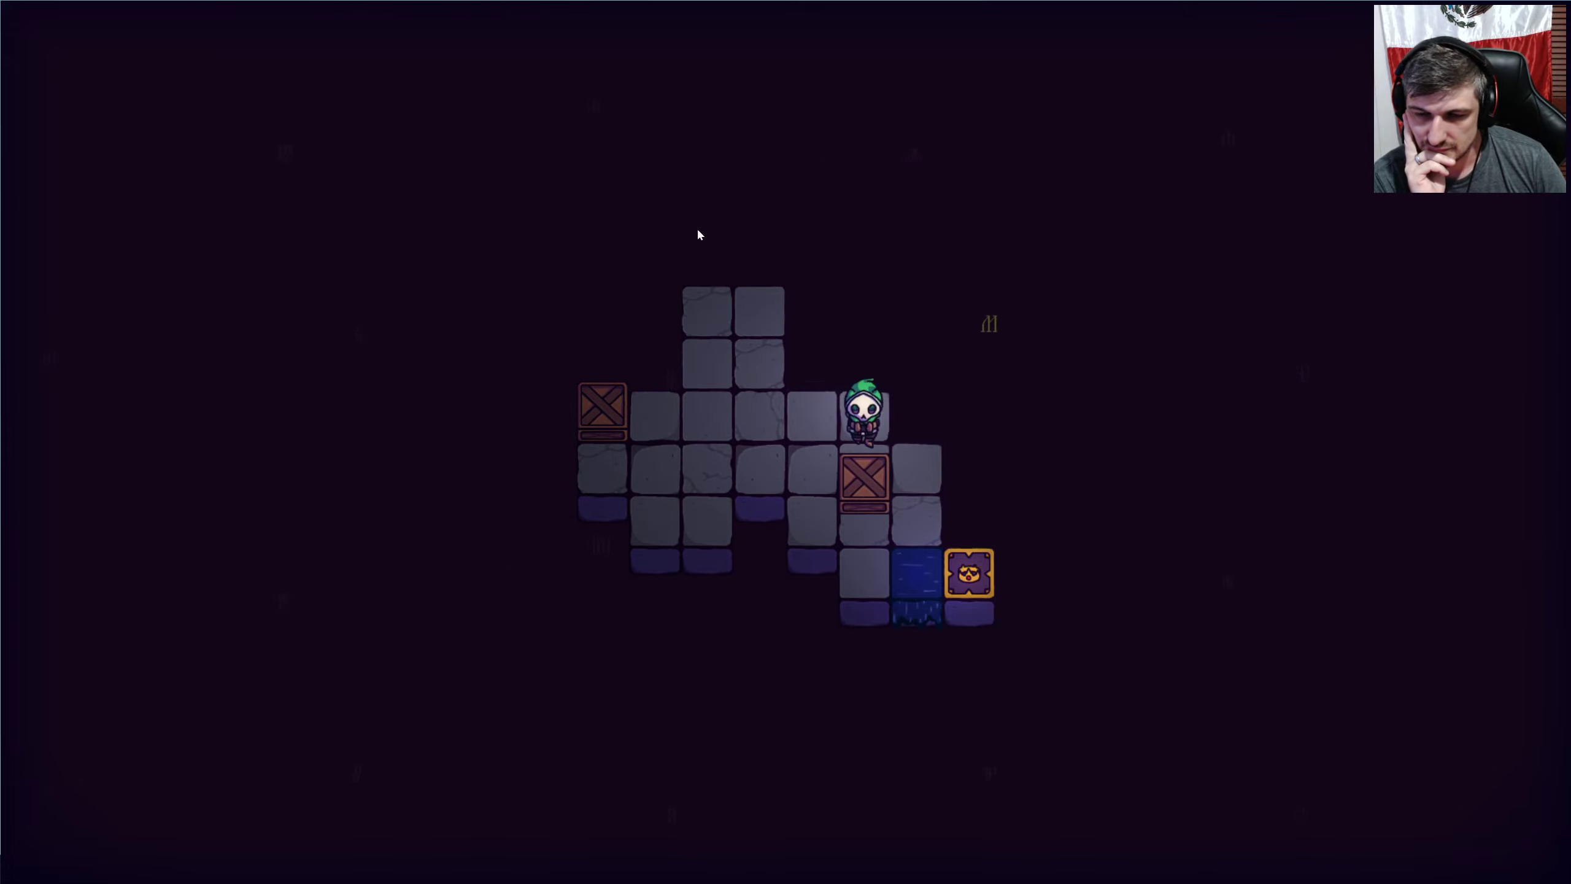
key("Left")
key("Down")
key("Right")
key("Up")
key("Right")
key("Down")
key("Down")
key("Right")
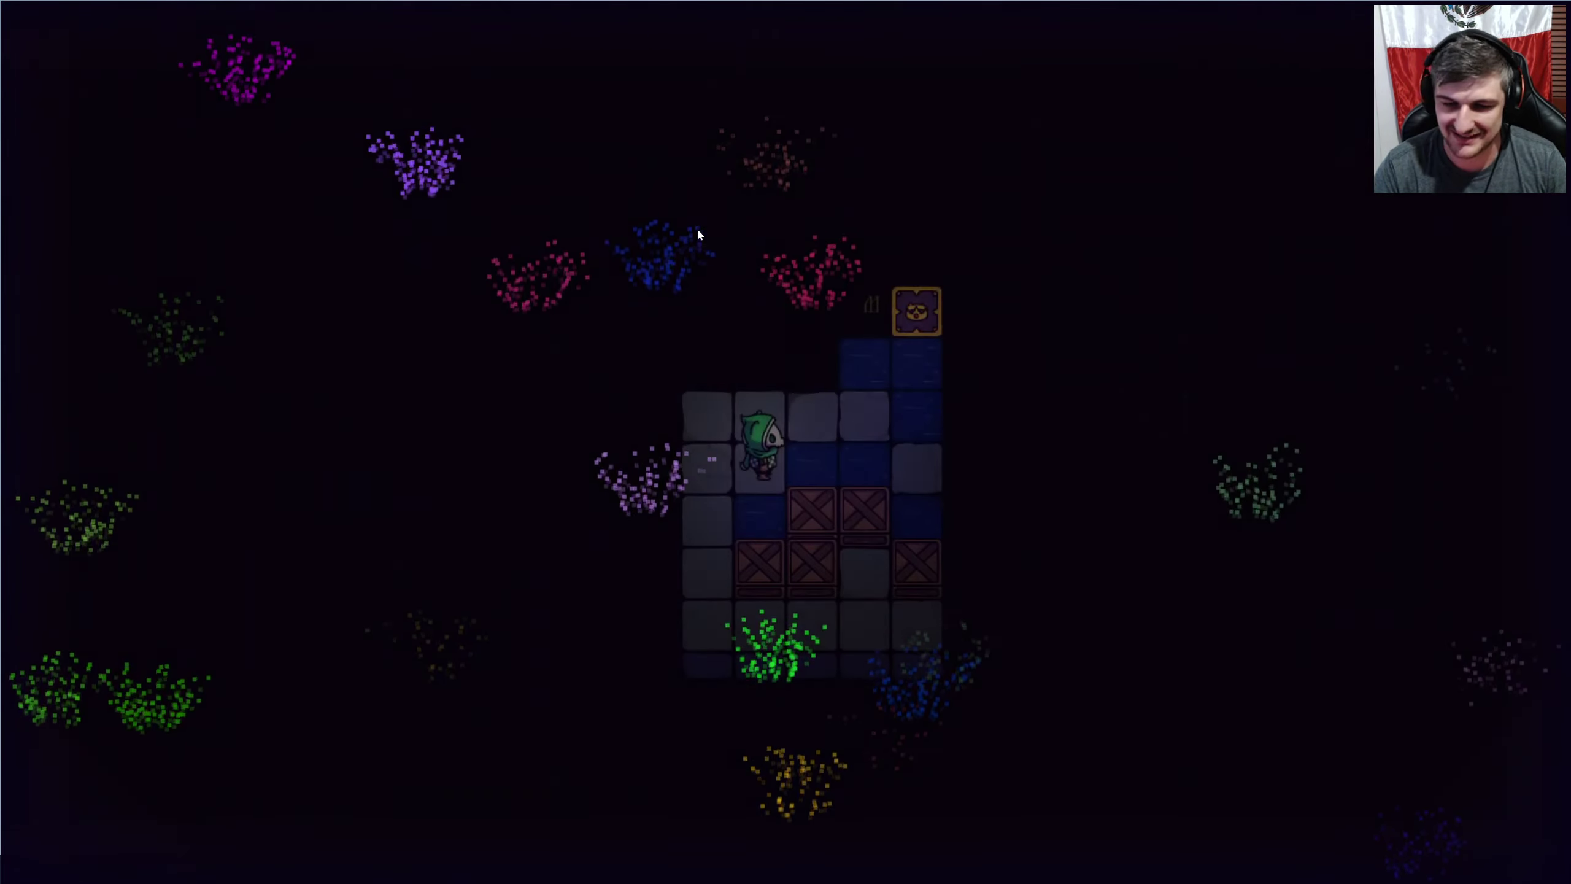
Walk down the left side and push a crate up into the water.
key("Left")
key("Down")
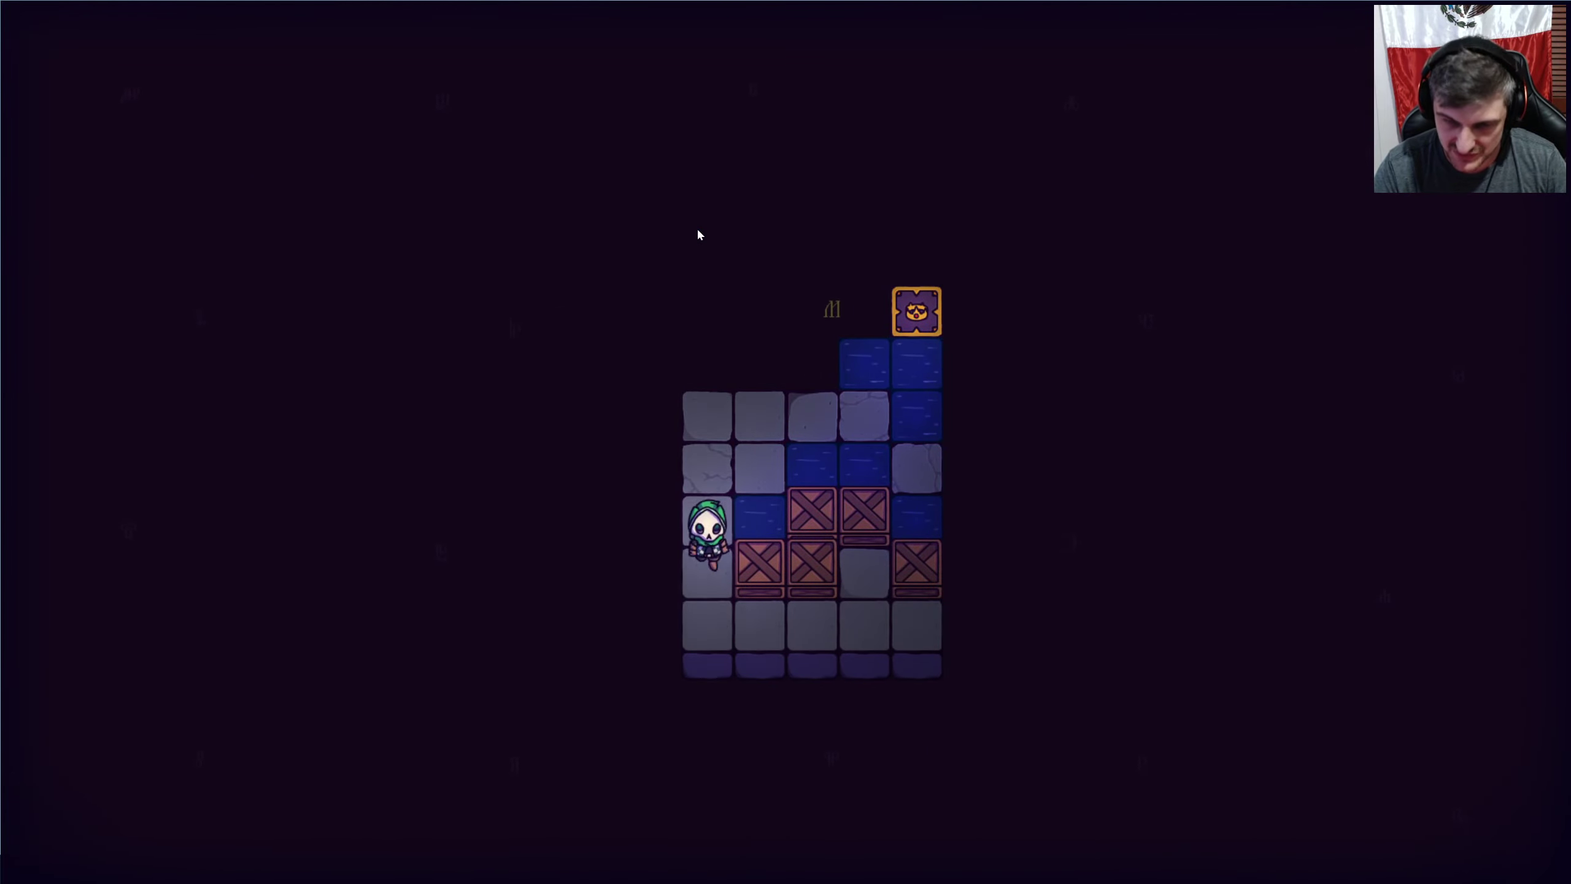
key("Down")
key("Down")
key("Right")
key("Right")
key("Right")
key("Up")
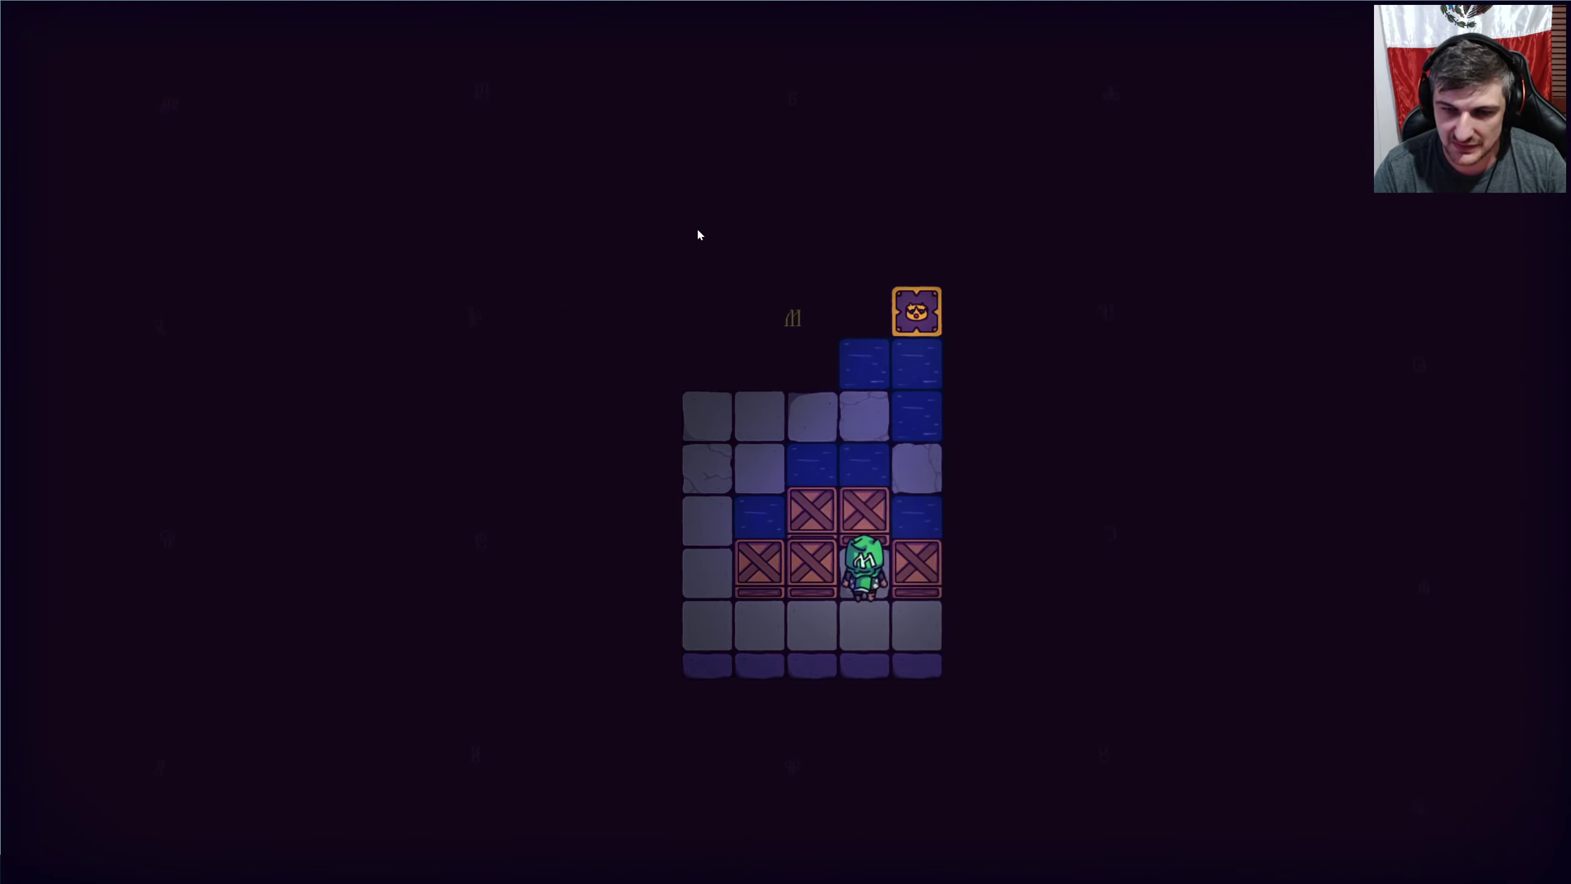
key("Up")
key("Down")
key("Down")
key("Up")
Push crates to the left and weave between them.
key("Left")
key("Left")
key("Up")
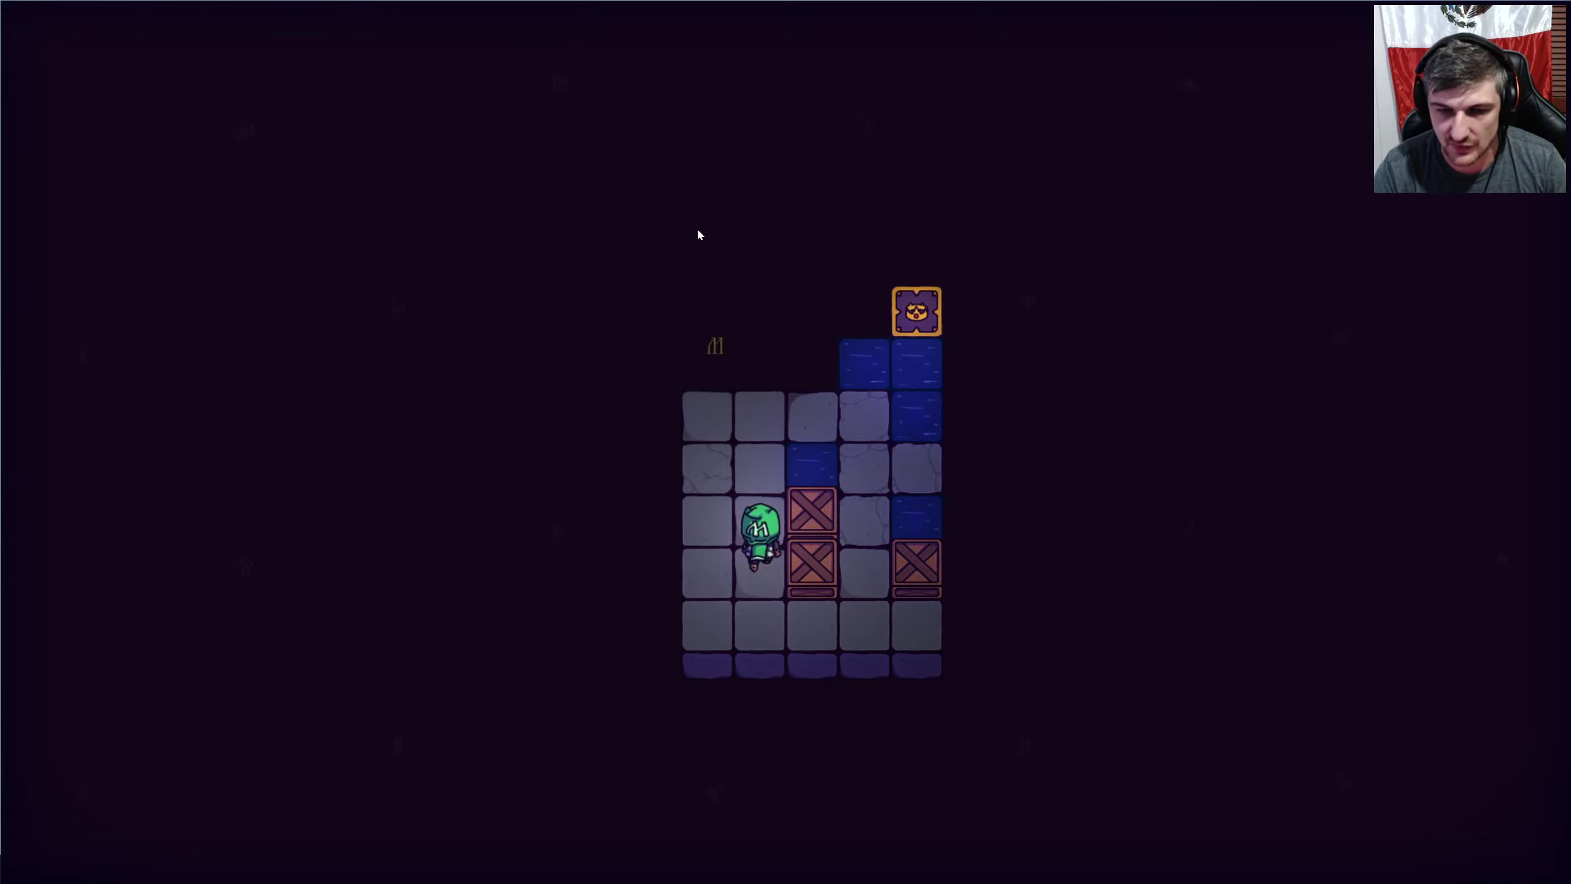
key("Up")
key("Right")
key("Down")
key("Down")
key("Right")
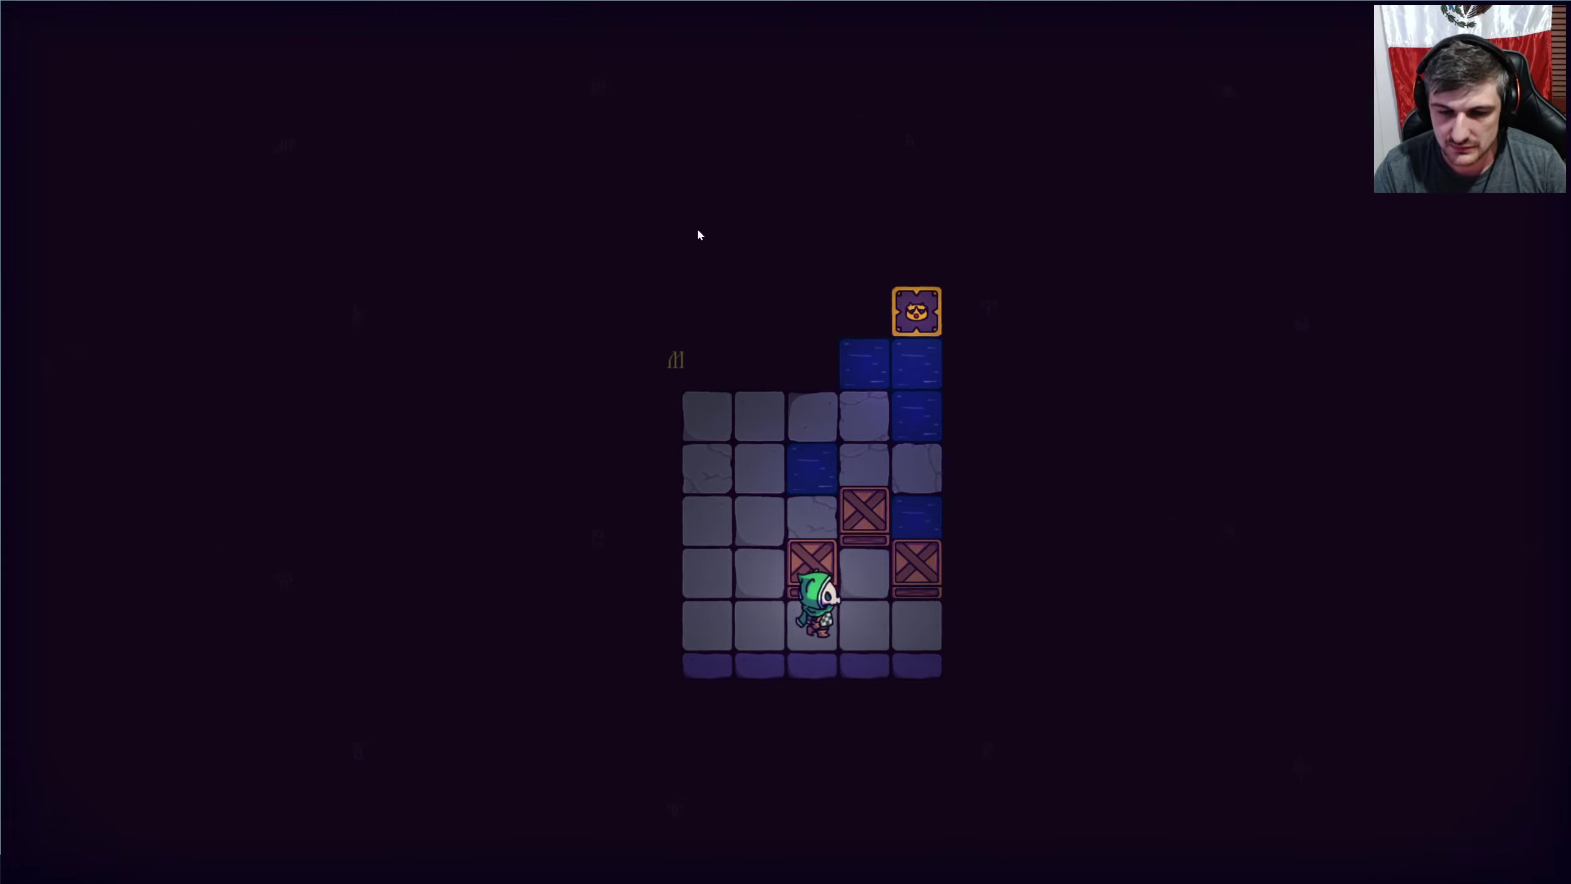
key("Right")
key("Up")
Push crates upward, then shift one crate to the right.
key("Up")
key("Up")
key("Up")
key("Down")
key("Down")
key("Down")
key("Down")
key("Left")
key("Up")
key("Up")
key("Left")
key("Up")
key("Up")
key("Right")
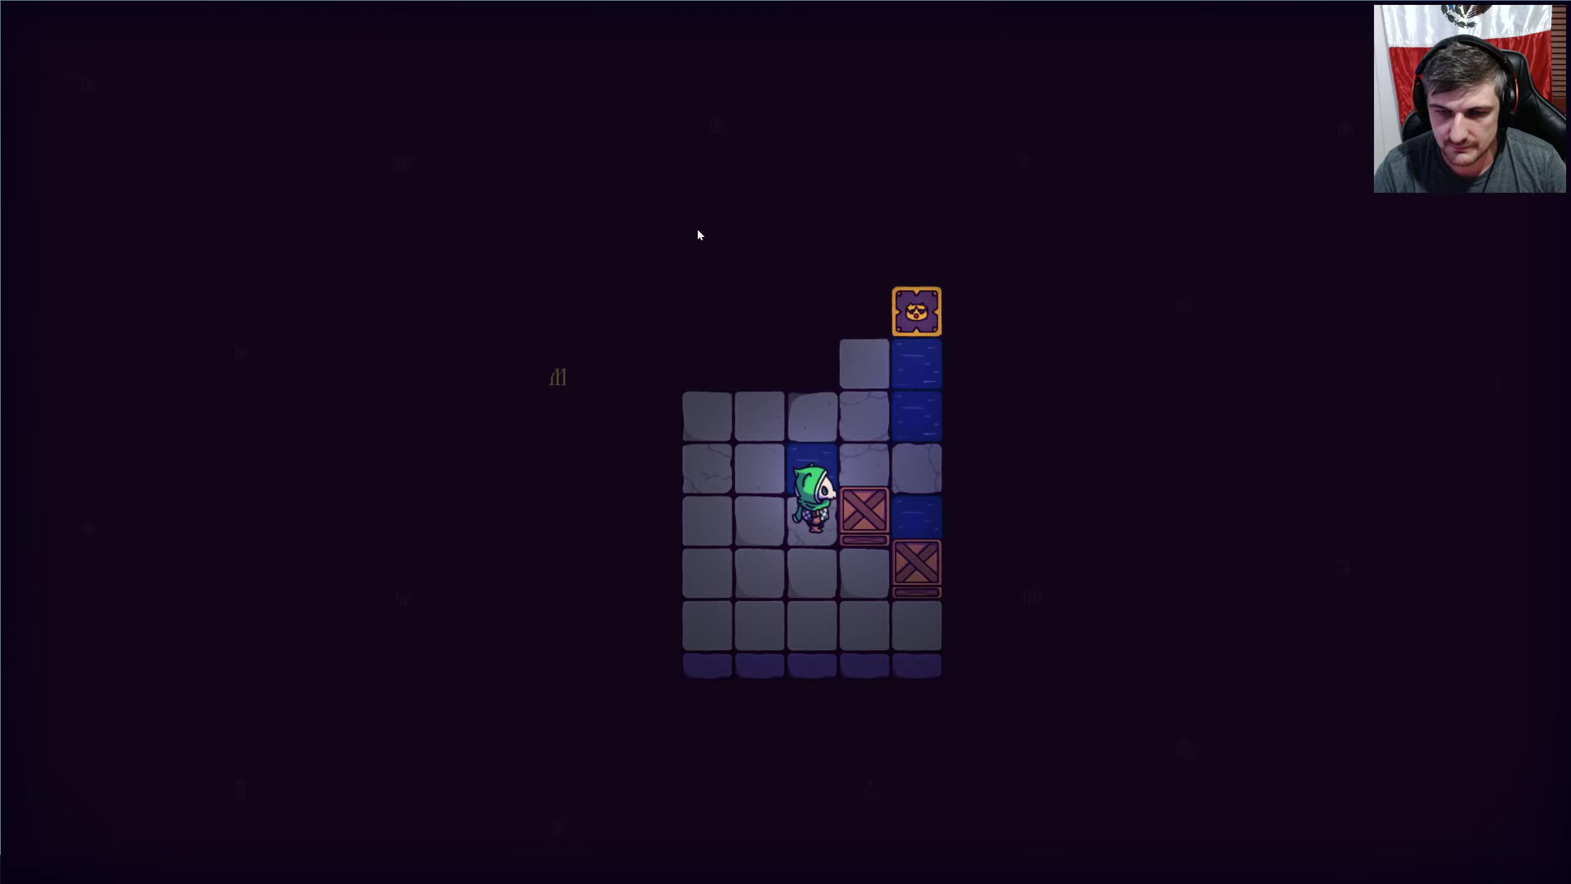
key("Down")
key("Right")
key("Up")
key("Up")
key("Up")
Restart the level with R and walk down to the bottom row.
key("Left")
key("Left")
key("r")
key("r")
key("Left")
key("Down")
key("Down")
key("Down")
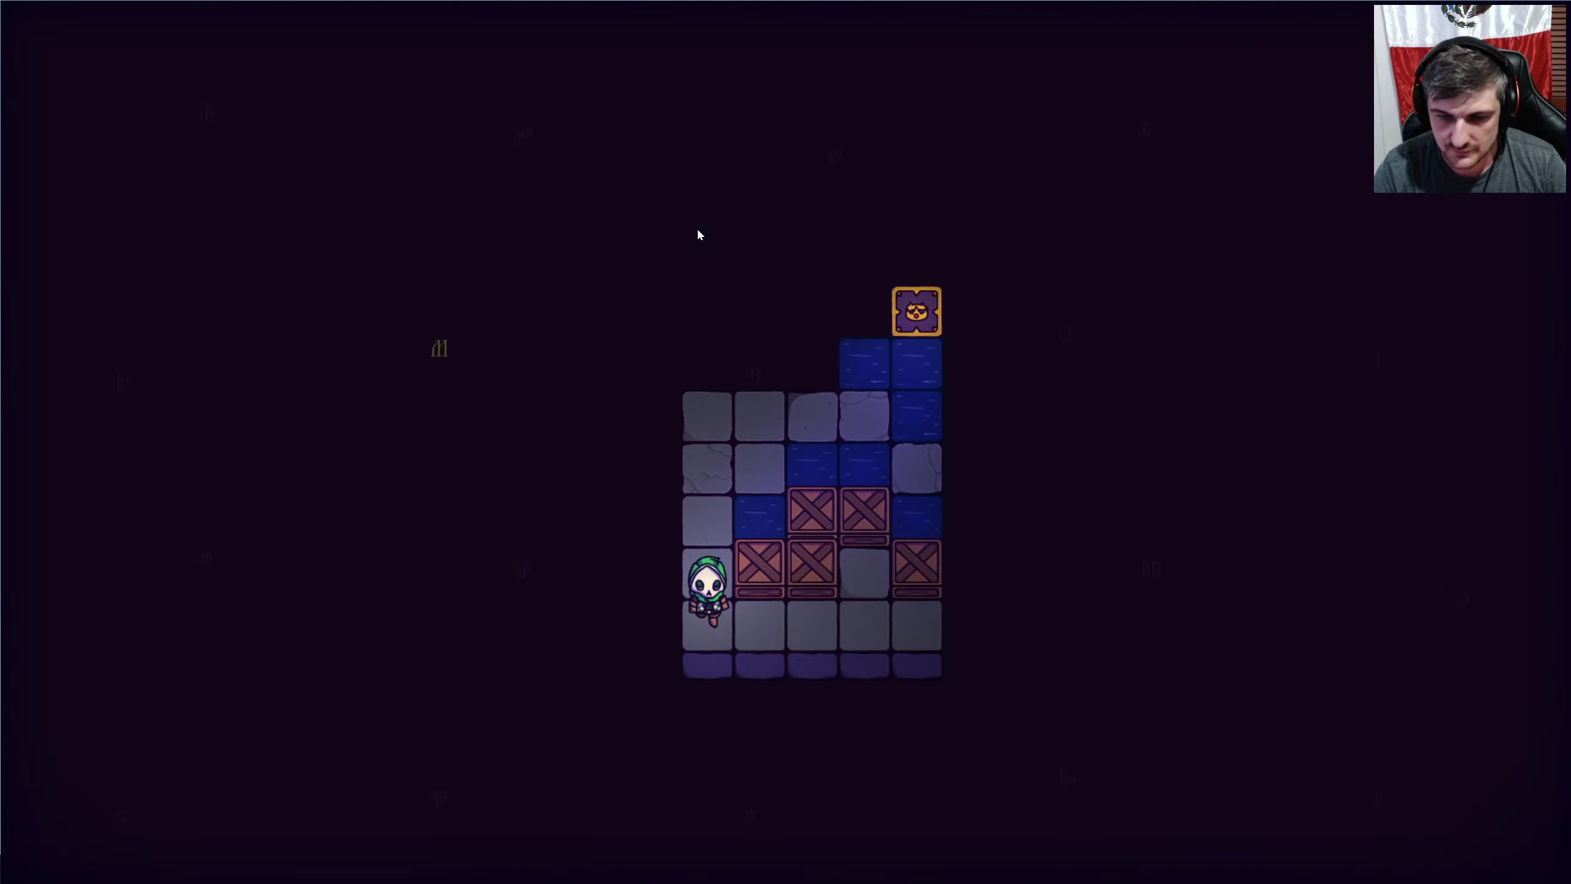
key("Right")
key("Right")
key("Right")
Push a crate up and left into the water column.
key("Up")
key("Up")
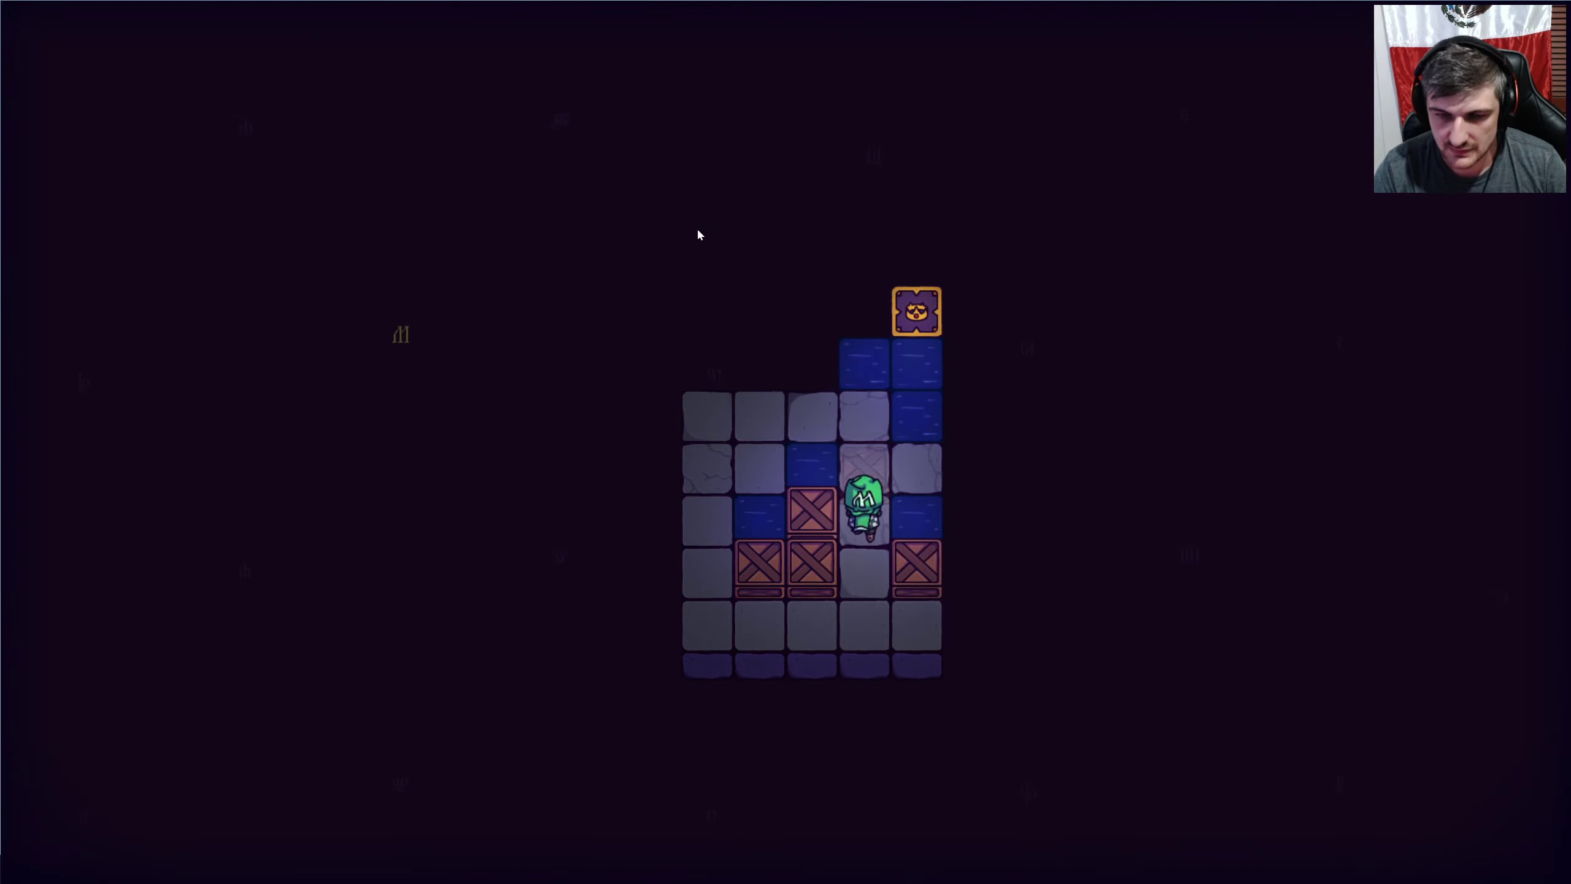
key("Down")
key("Down")
key("Left")
key("Left")
key("Up")
key("Up")
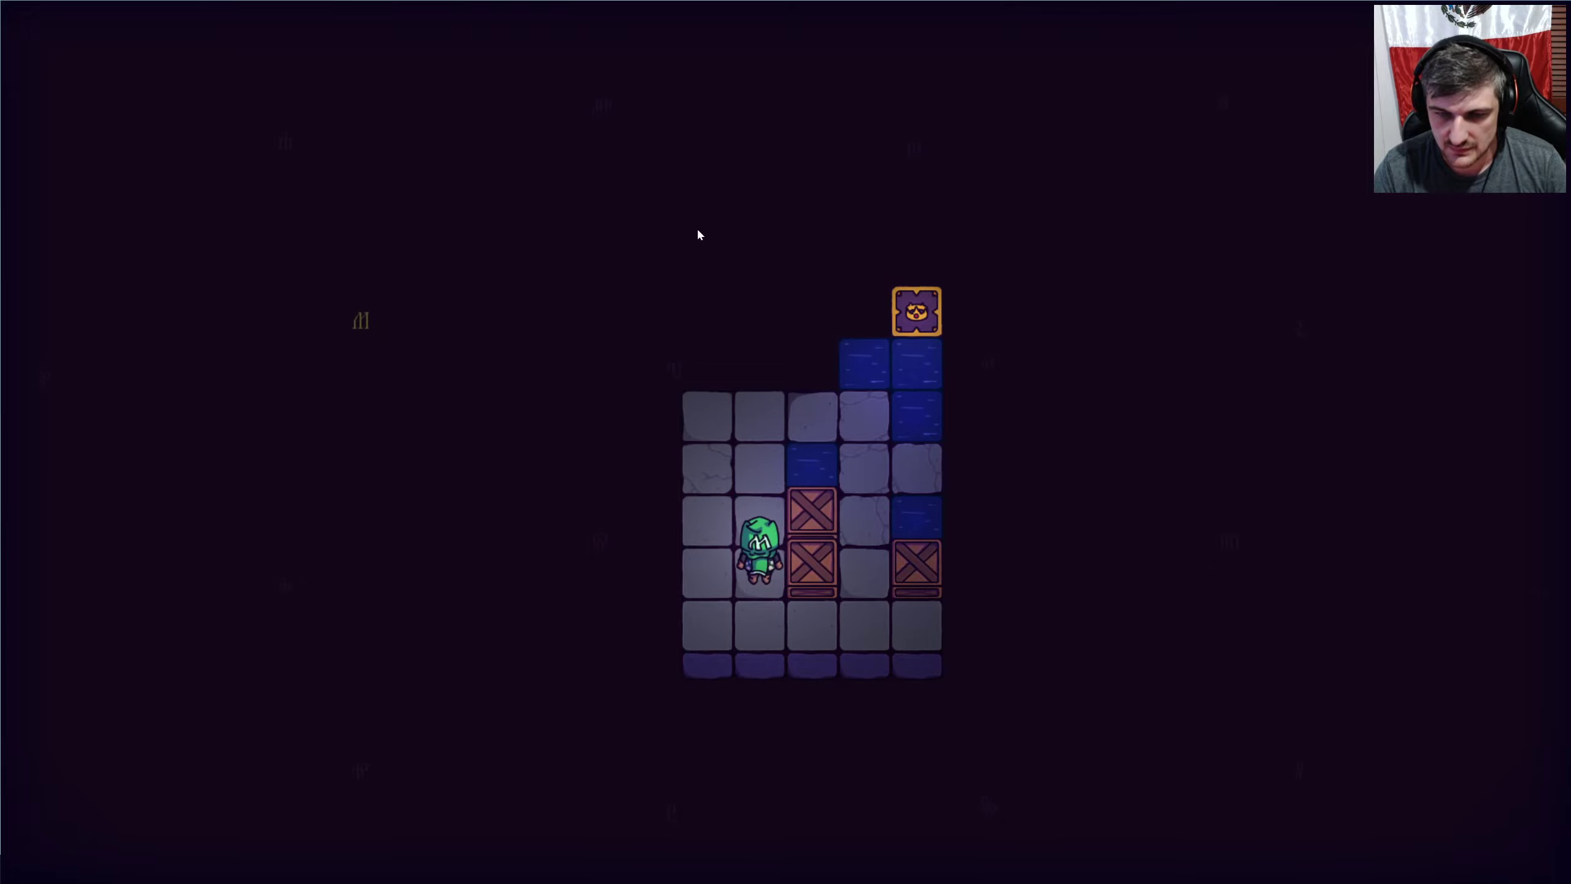
key("Up")
Push the next crate right and into the water.
key("Right")
key("Left")
key("Down")
key("Down")
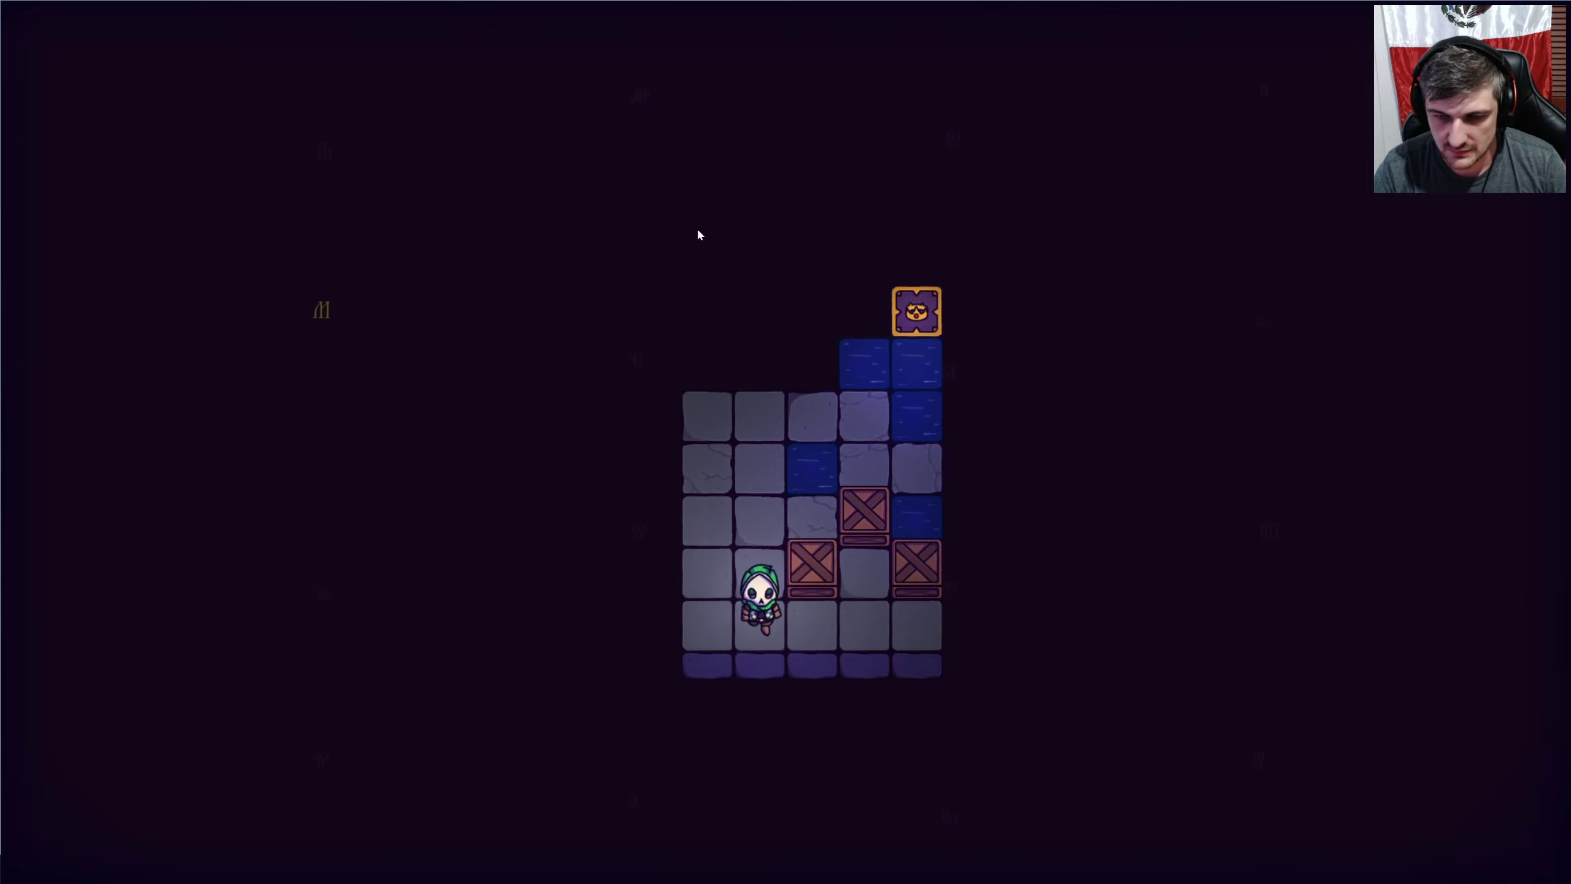
key("Right")
key("Left")
key("Up")
key("Up")
key("Right")
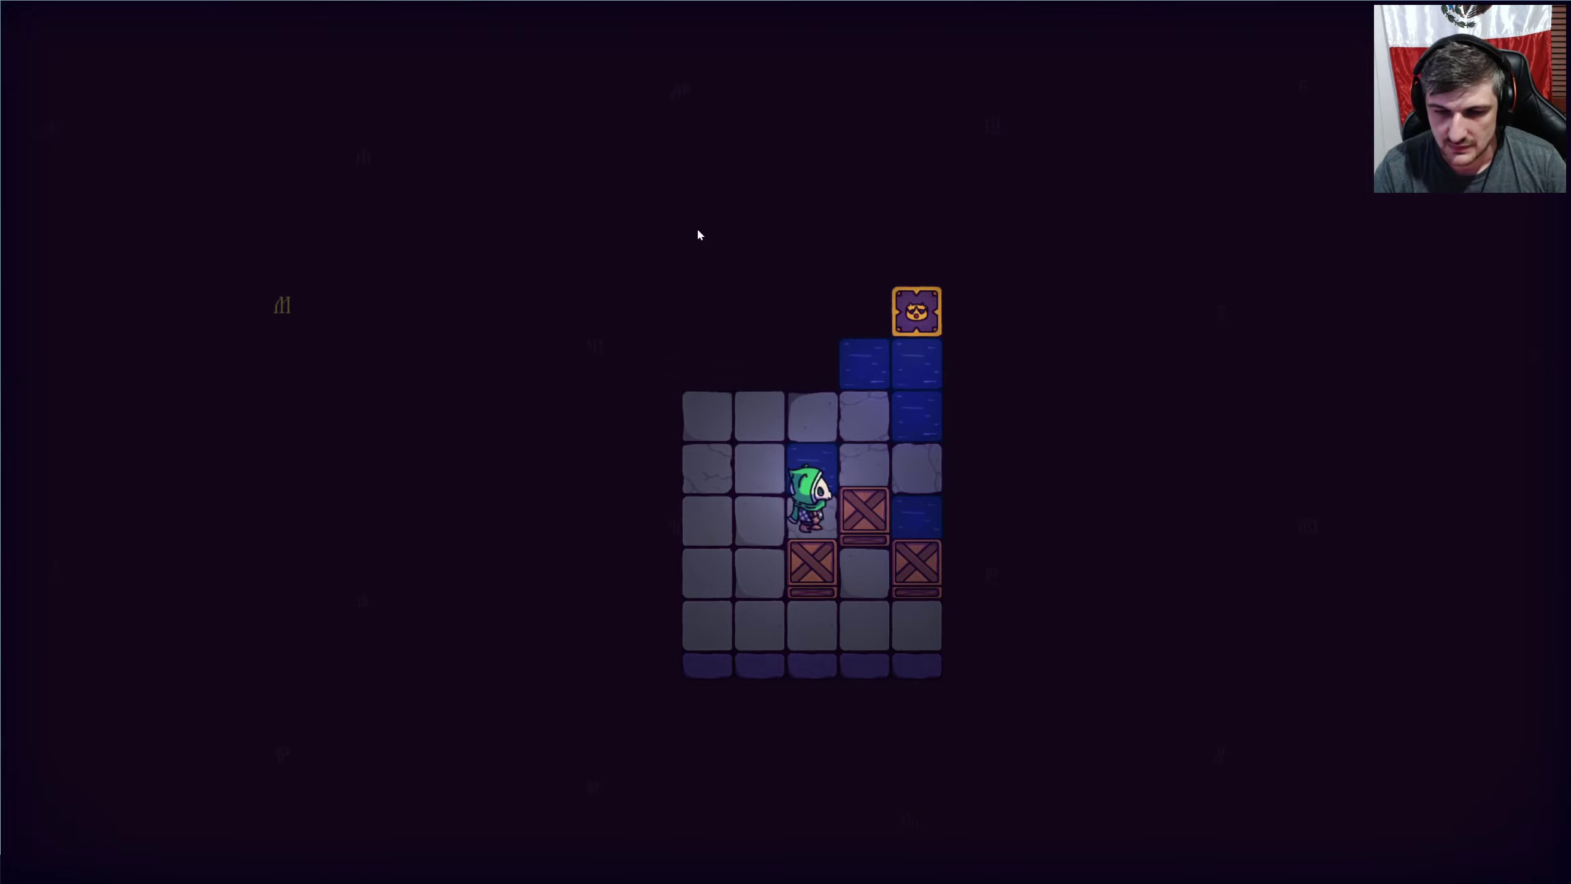
key("Right")
Push the right crate up two tiles into the water, then return down.
key("Down")
key("Down")
key("Right")
key("Up")
key("Up")
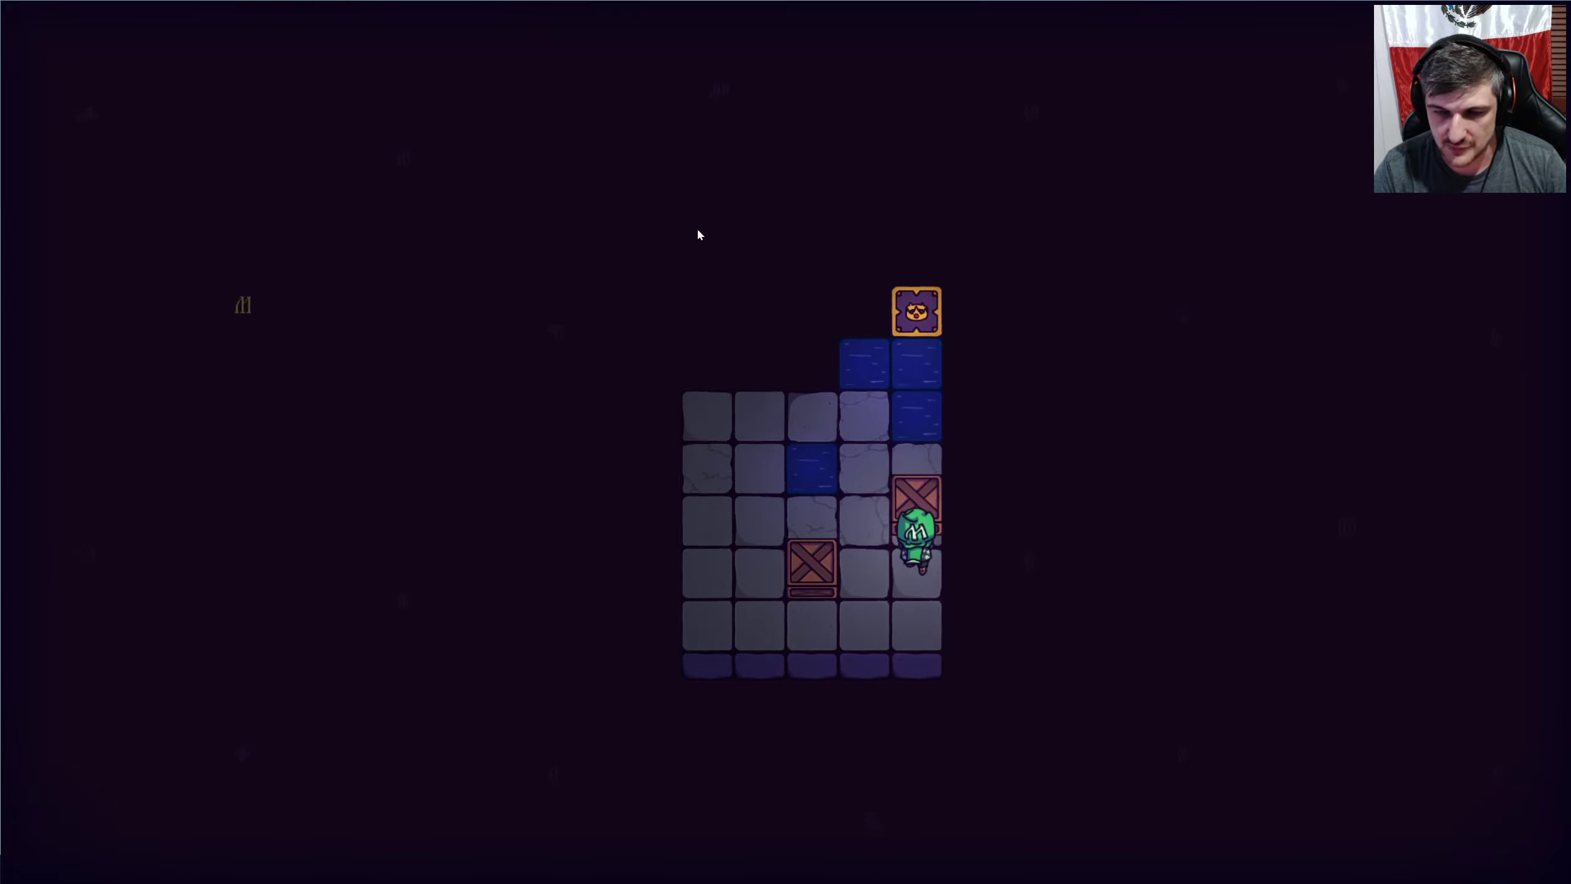
key("Up")
key("Up")
key("Down")
key("Down")
key("Down")
key("Left")
key("Left")
Move the last crate two tiles right toward the water below the goal.
key("Up")
key("Left")
key("Up")
key("Up")
key("Right")
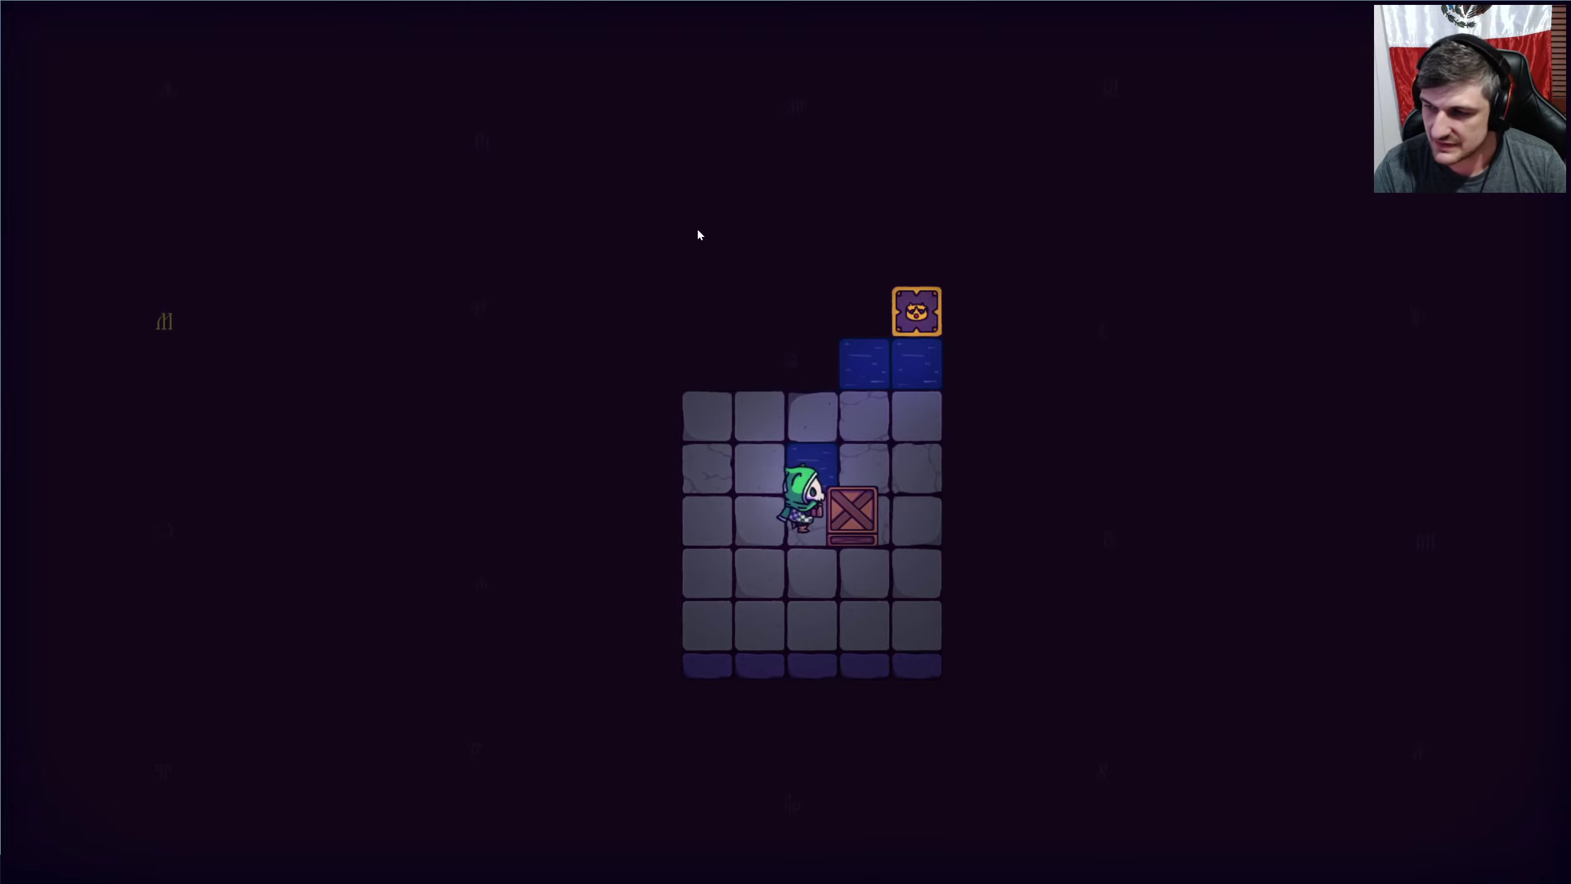
key("Down")
key("Right")
key("Right")
key("Down")
key("Right")
key("Right")
key("Up")
key("Up")
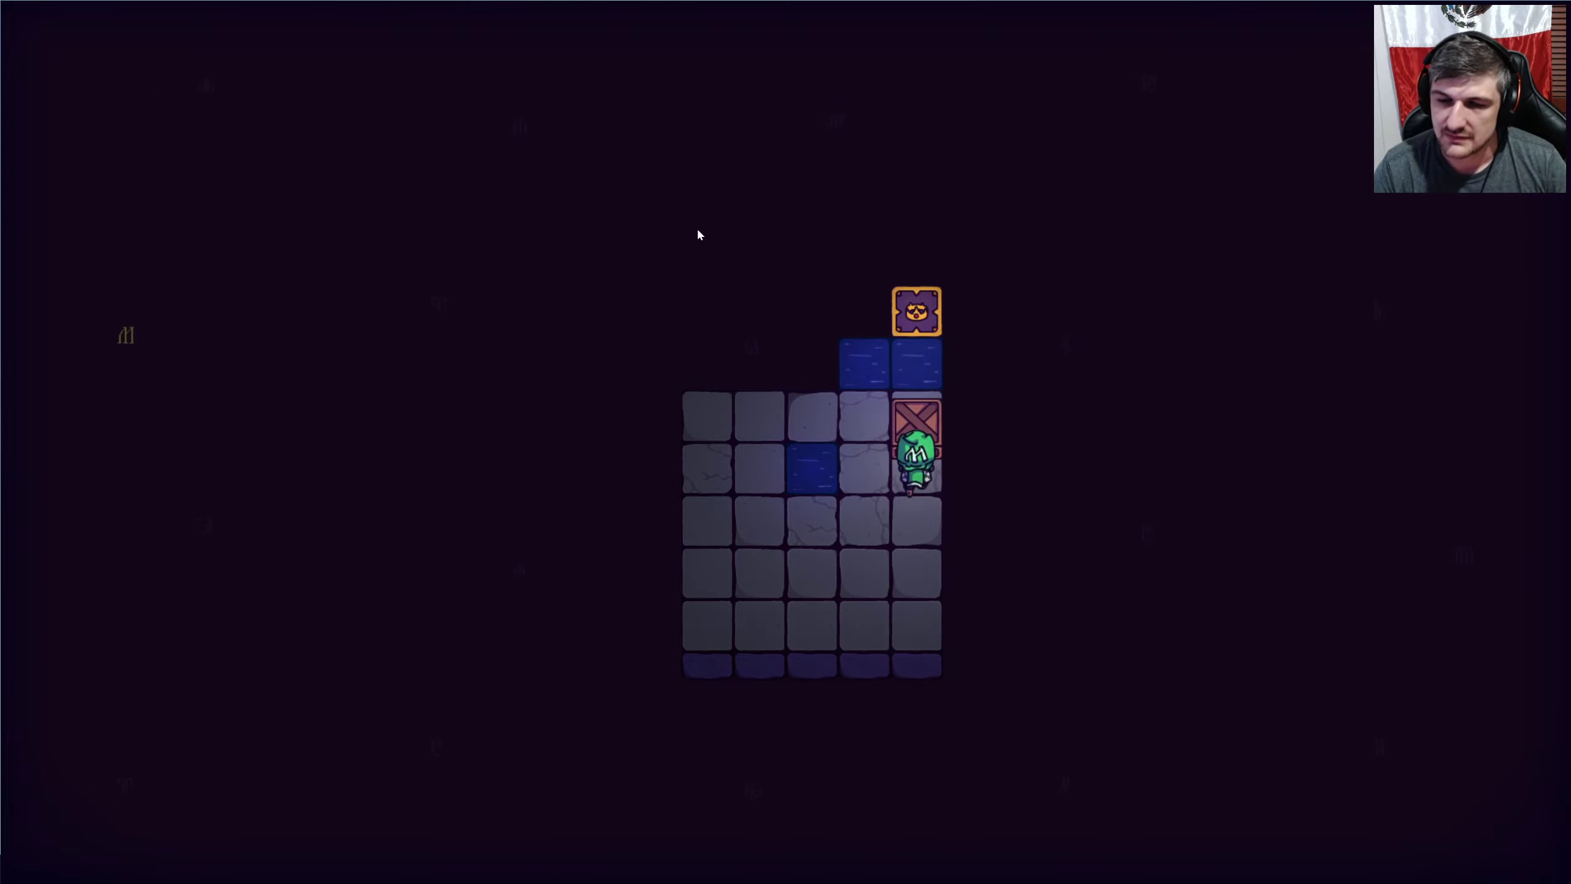
key("Up")
key("Up")
key("Up")
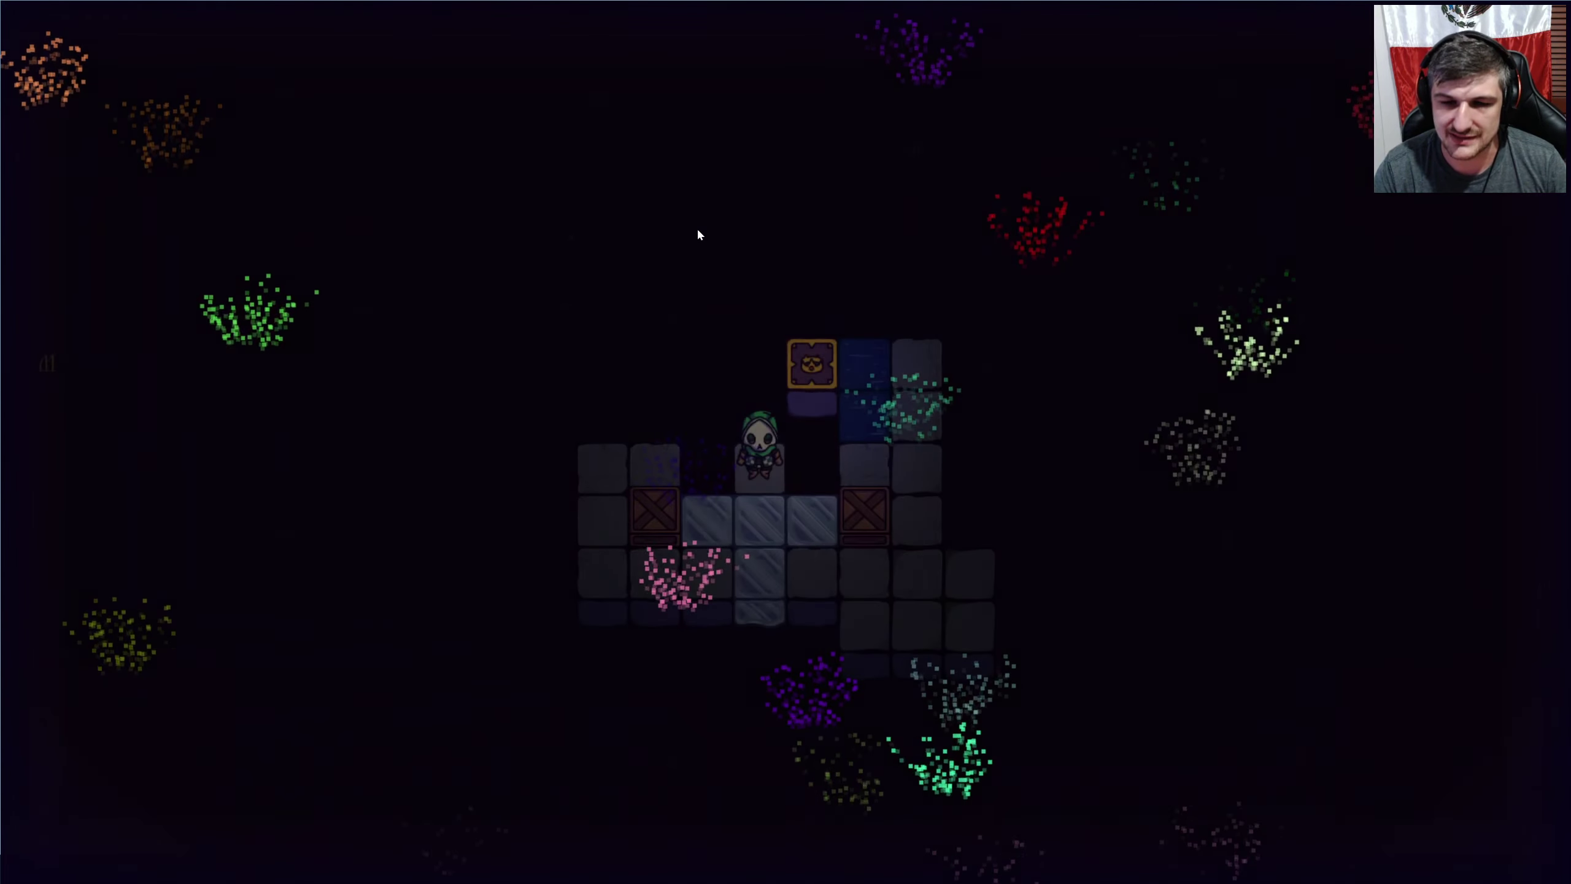
Try pushing a crate down one tile, then restart the level.
key("Down")
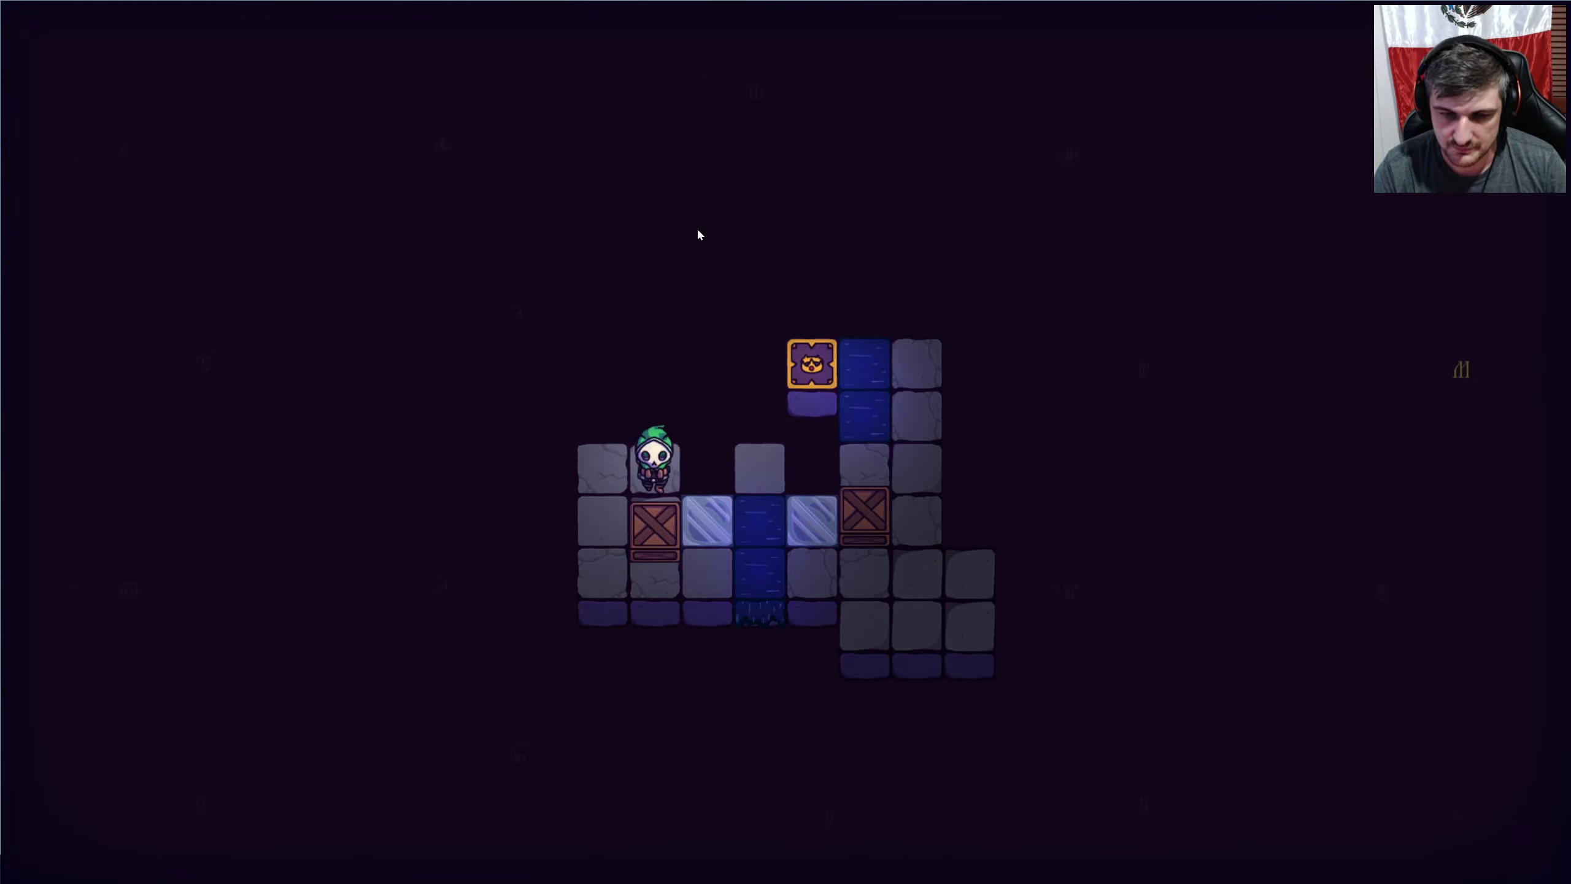
key("Down")
key("Down")
key("Down")
key("Right")
key("Right")
key("Right")
key("r")
key("r")
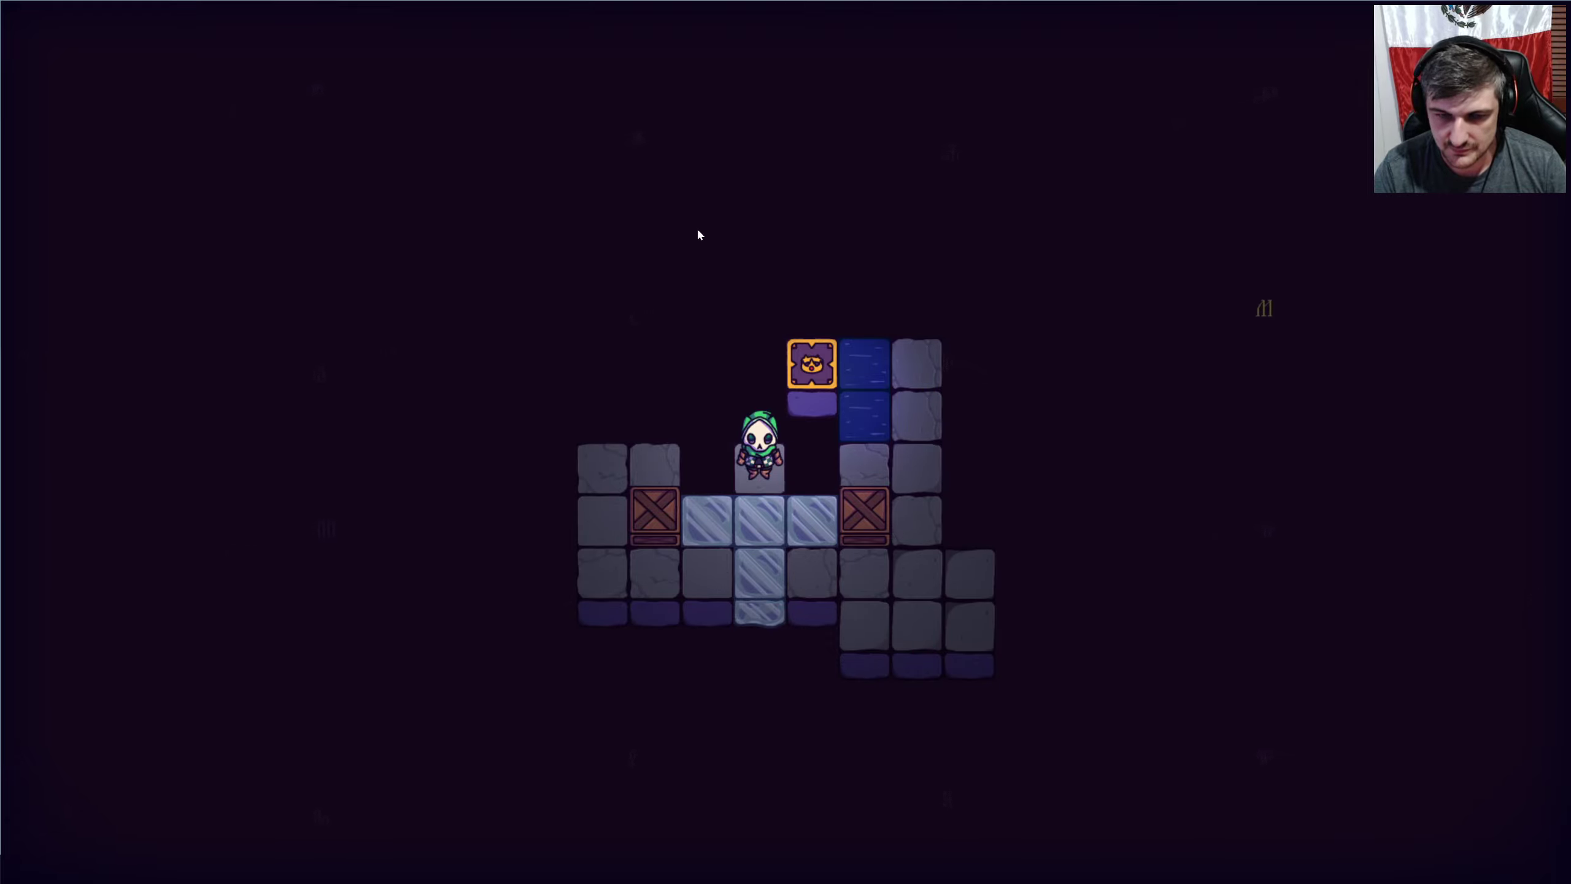
Walk down-left and push the crate down one tile.
key("Down")
key("Down")
key("Left")
key("Left")
key("Left")
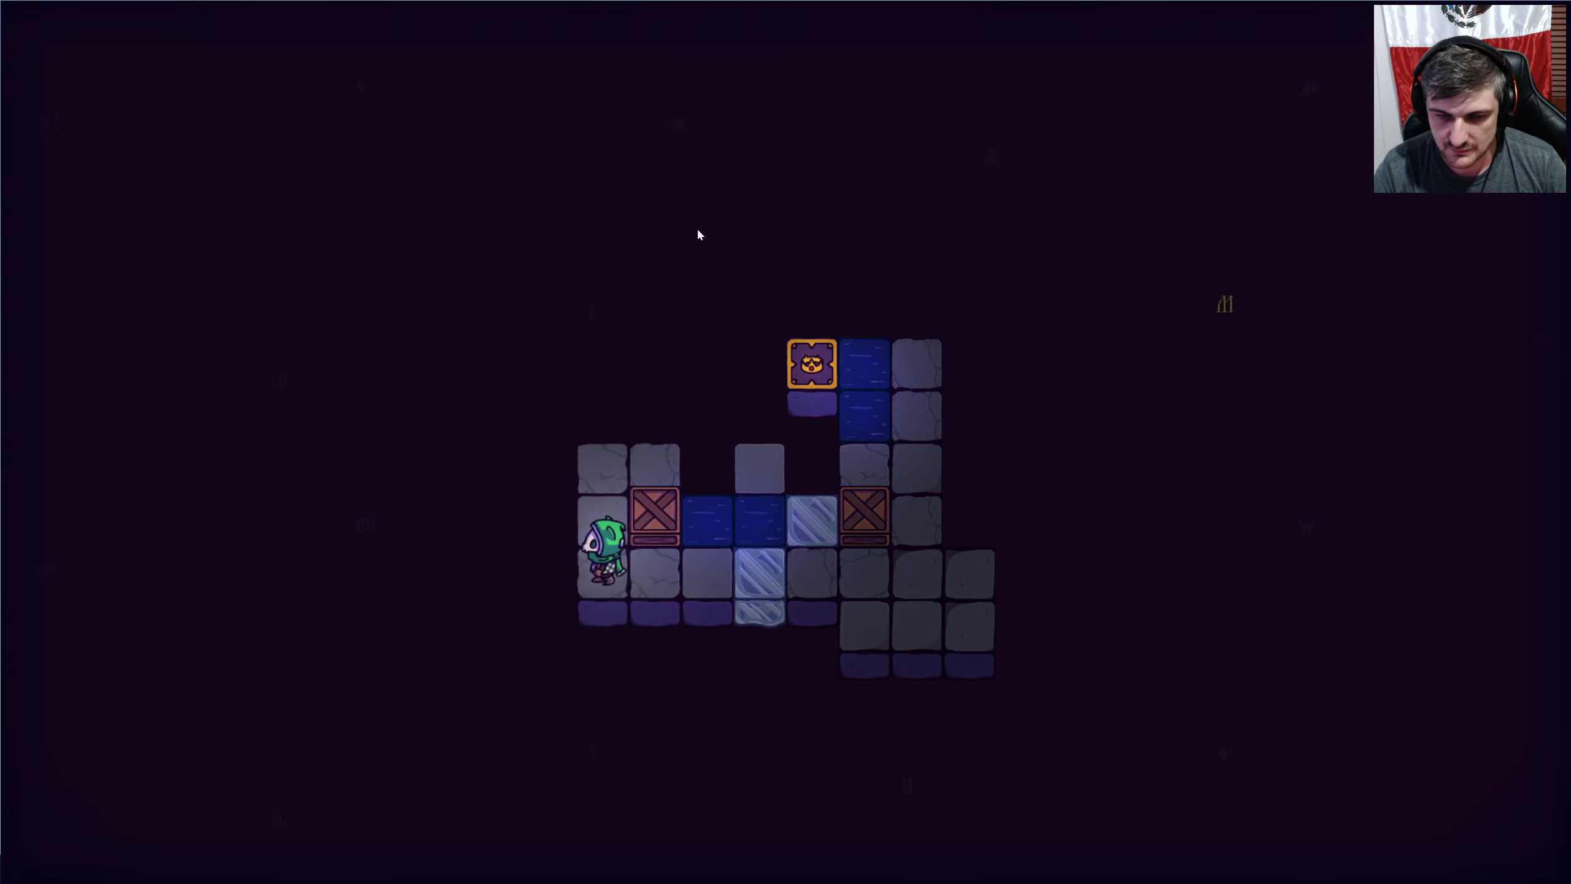
key("Up")
key("Up")
key("Right")
key("Down")
key("Down")
key("Left")
key("Down")
Push the crate right along the lower row, then climb up.
key("Right")
key("Right")
key("Right")
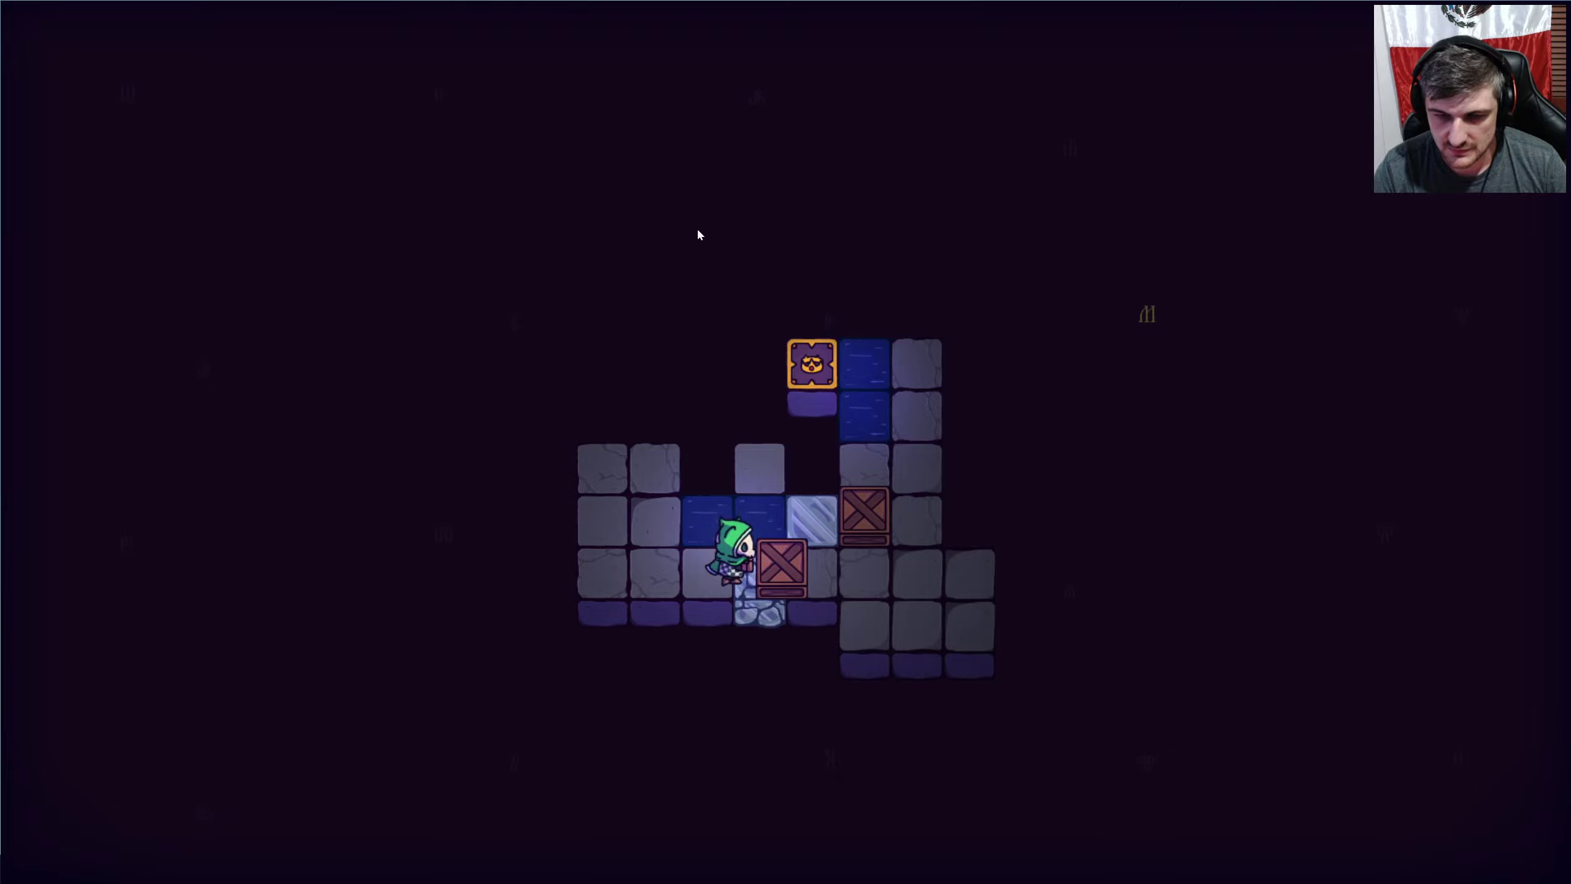
key("Right")
key("Right")
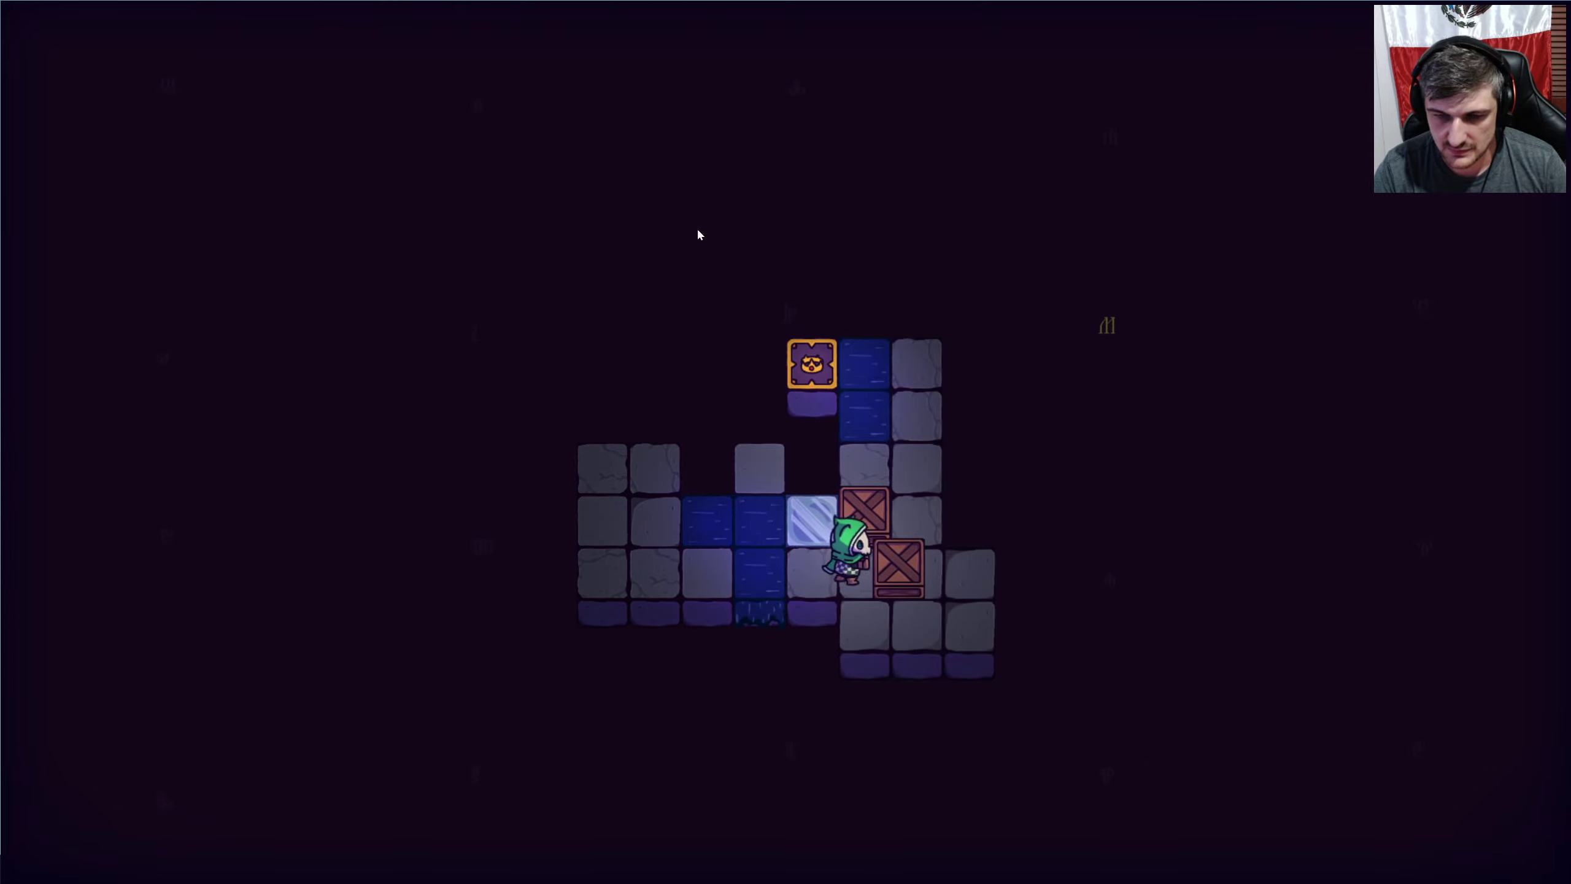
key("Up")
key("Up")
Circle to the crate's right, push it left into the channel, and reach the goal.
key("Down")
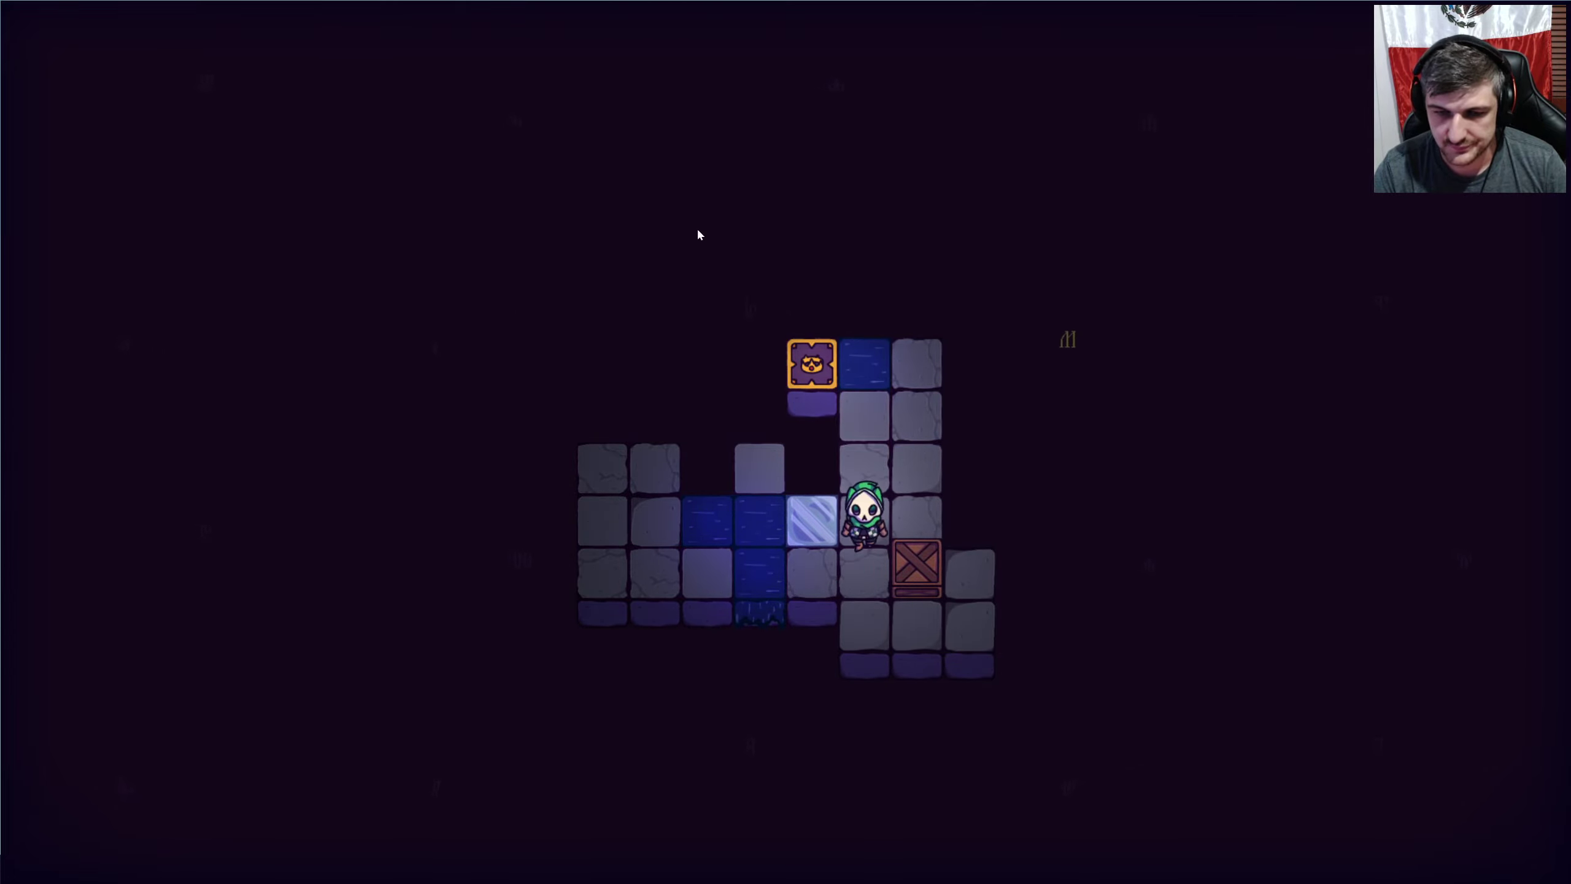
key("Down")
key("Down")
key("Right")
key("Right")
key("Up")
key("Left")
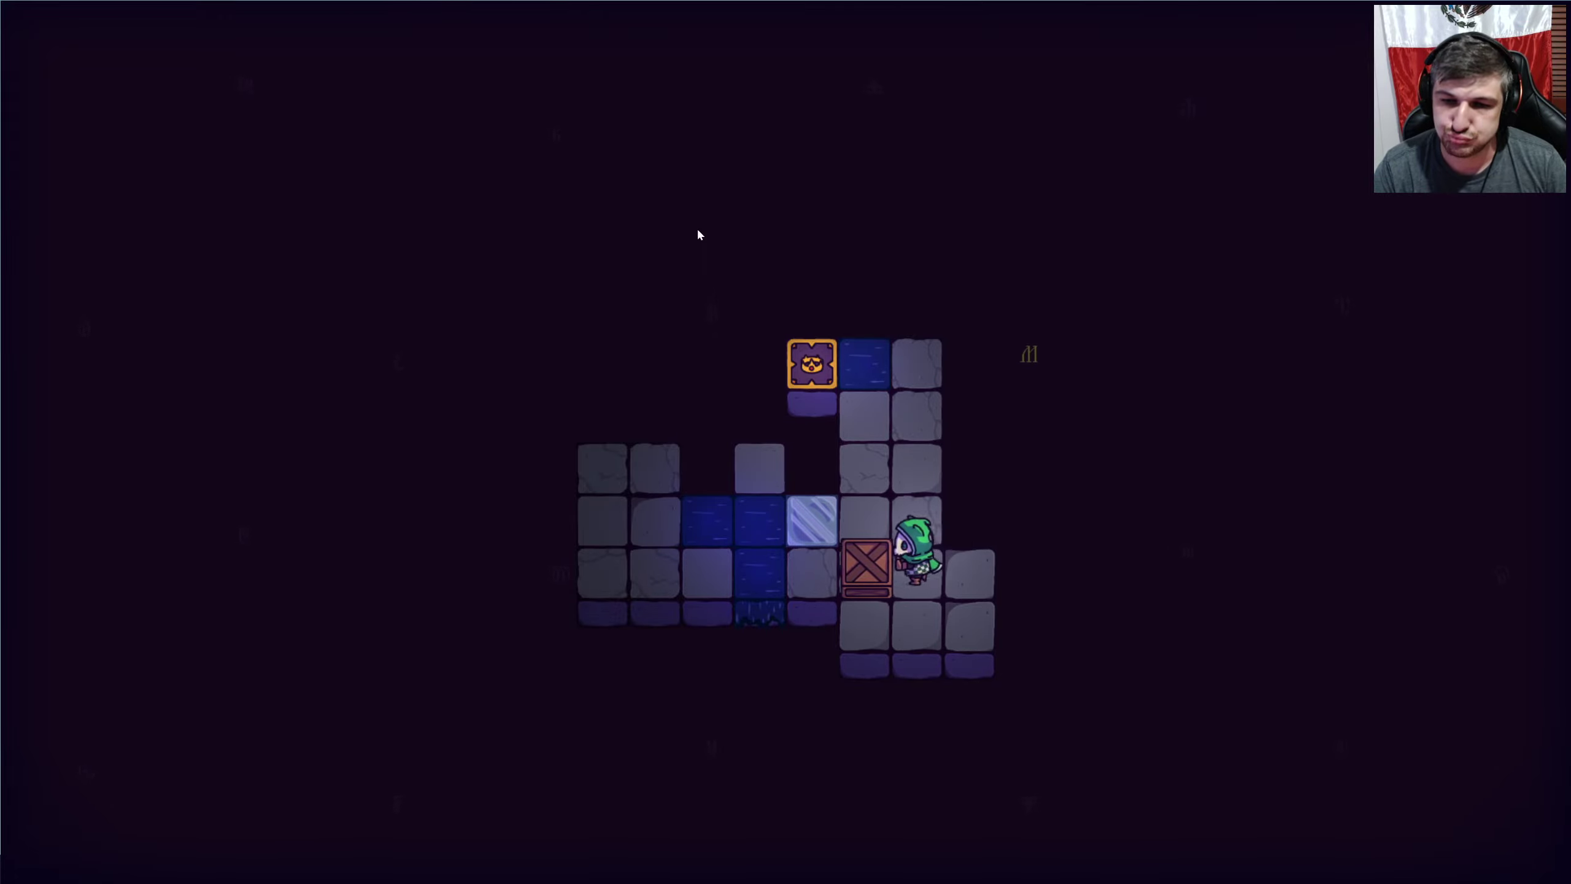
key("Down")
key("Left")
key("Up")
key("Up")
key("Up")
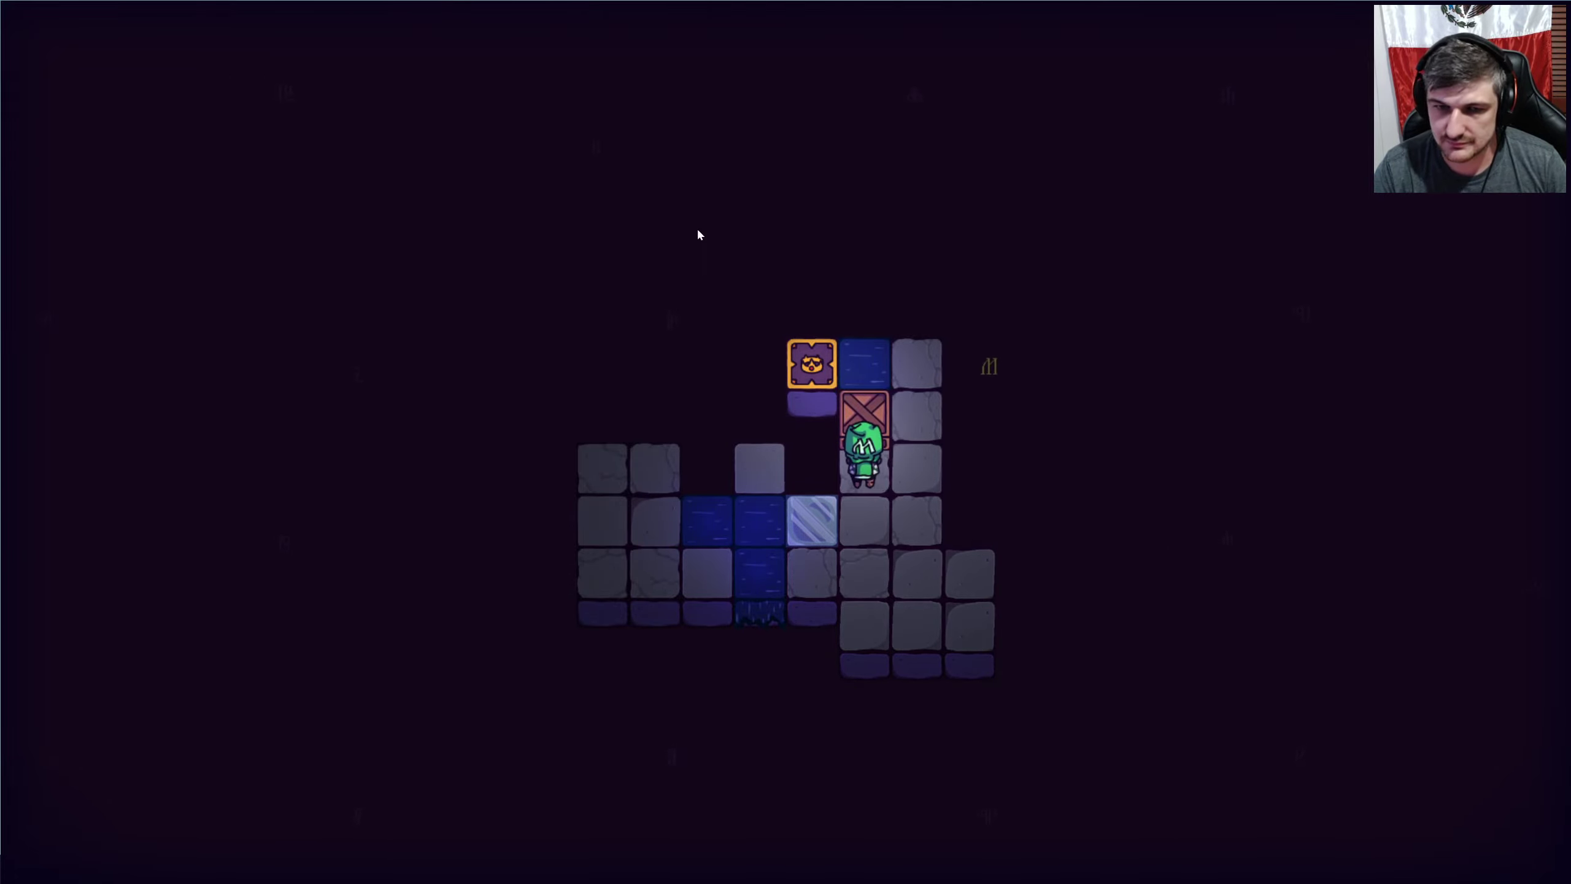
key("Up")
key("Up")
key("Left")
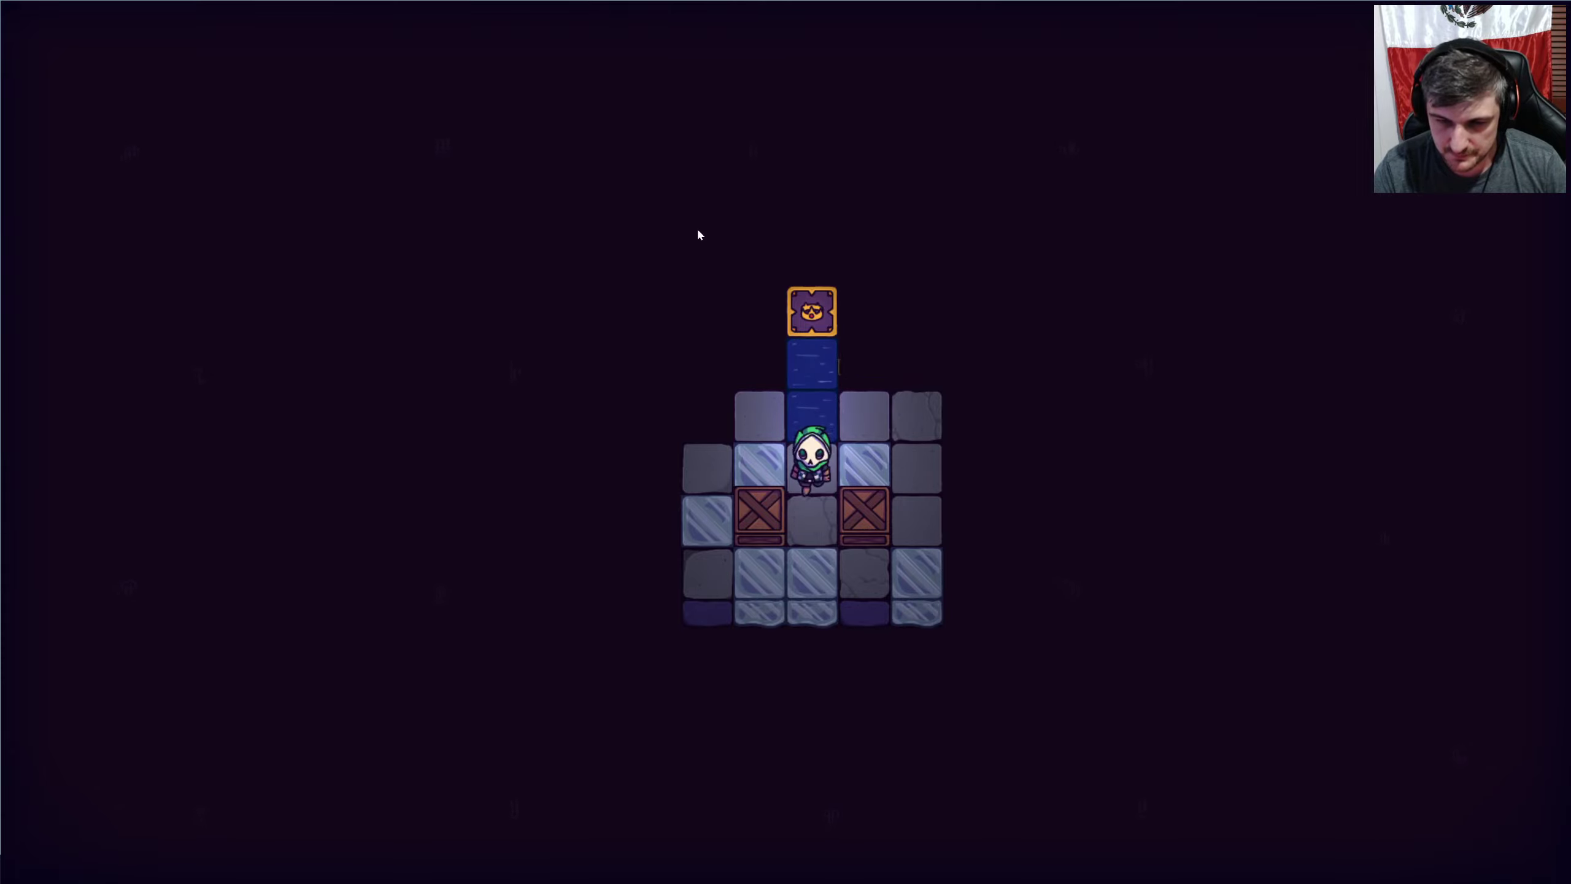
Step between the two crates and push the right crate up into the channel.
key("Down")
key("Down")
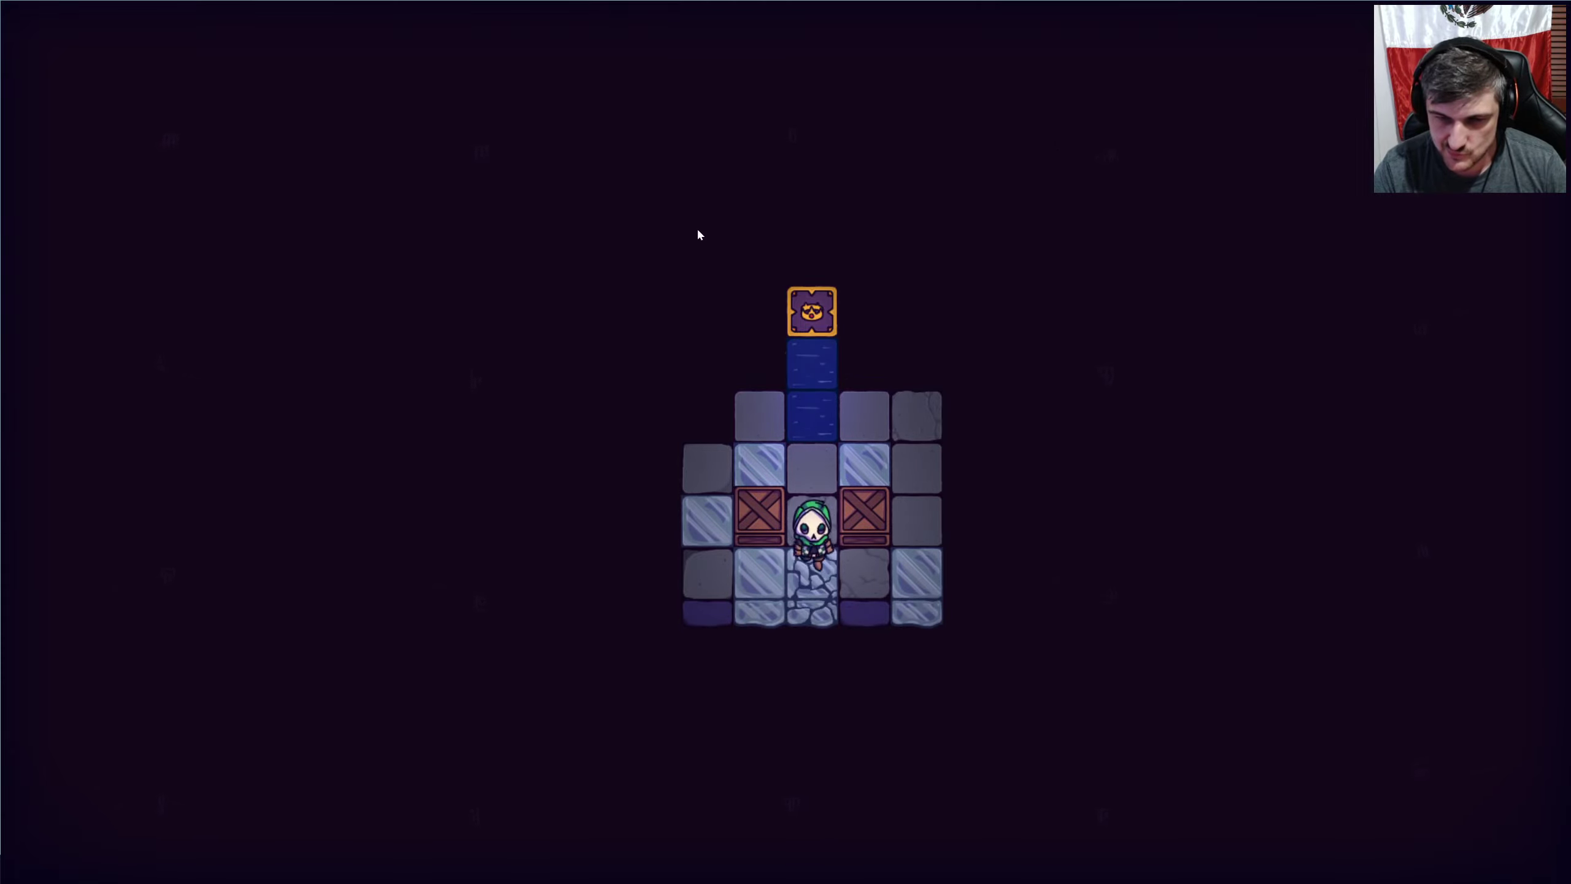
key("Right")
key("Up")
key("Up")
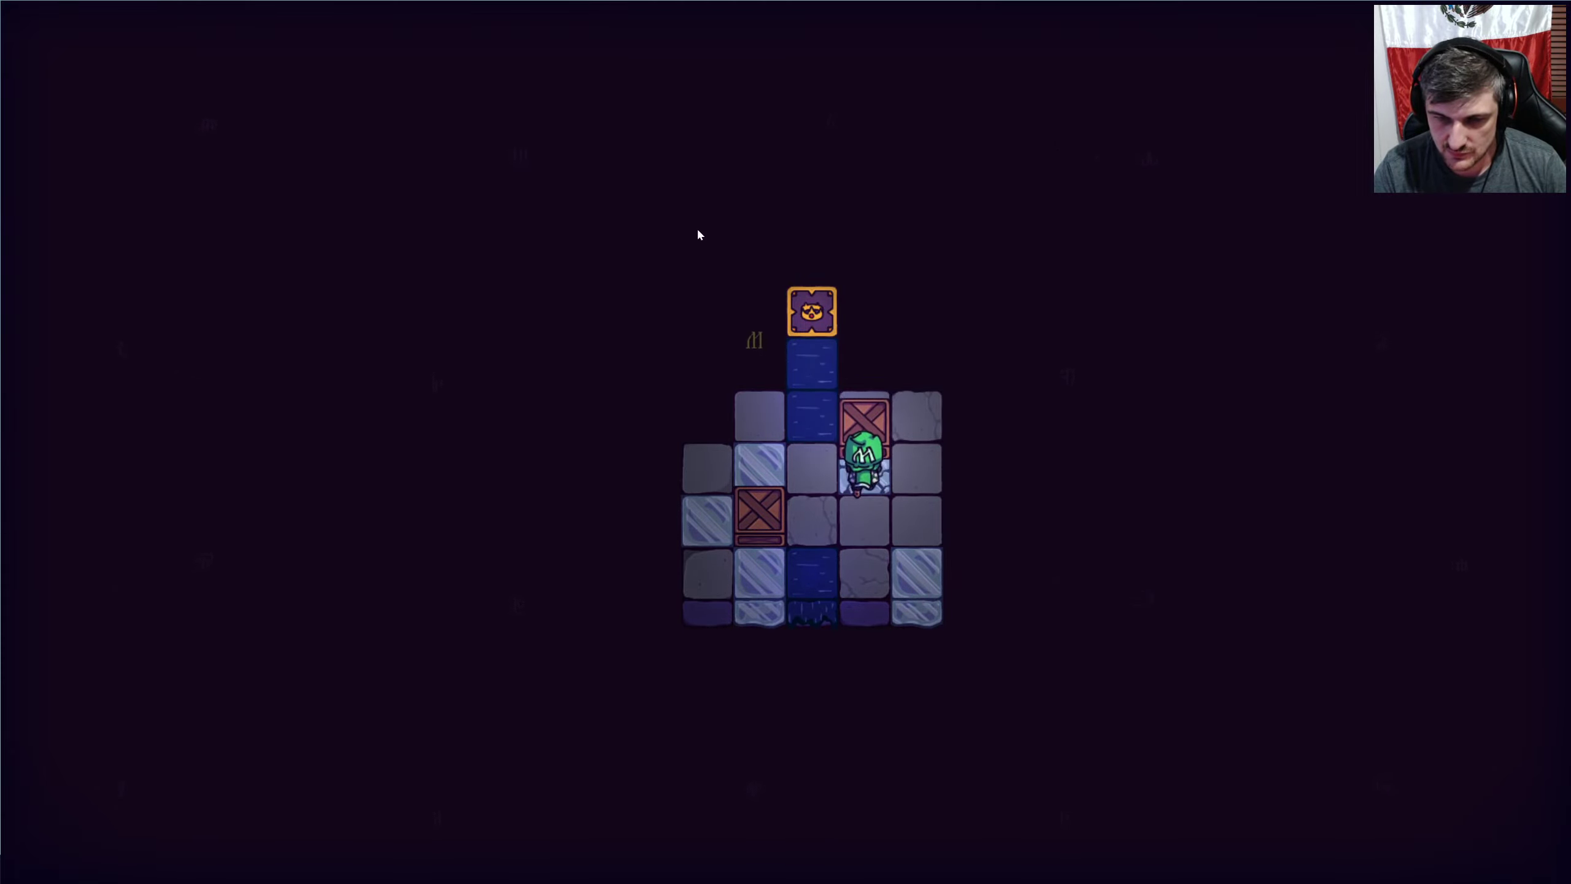
key("Right")
key("Up")
key("Left")
key("Left")
key("Left")
key("Down")
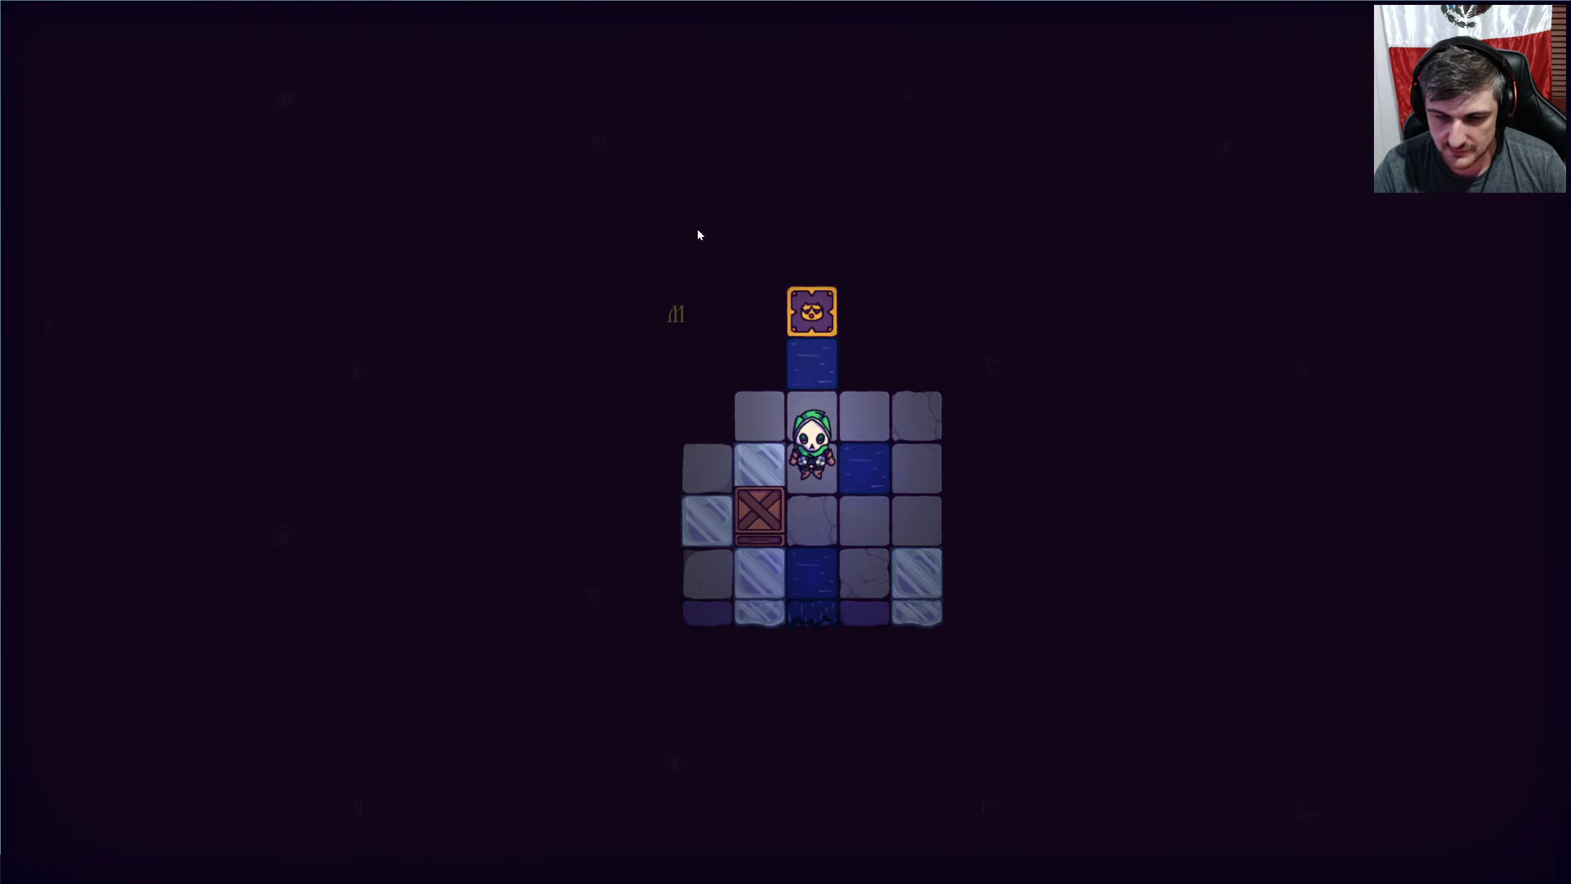
Push the lower-left crate right, then restart the level.
key("Left")
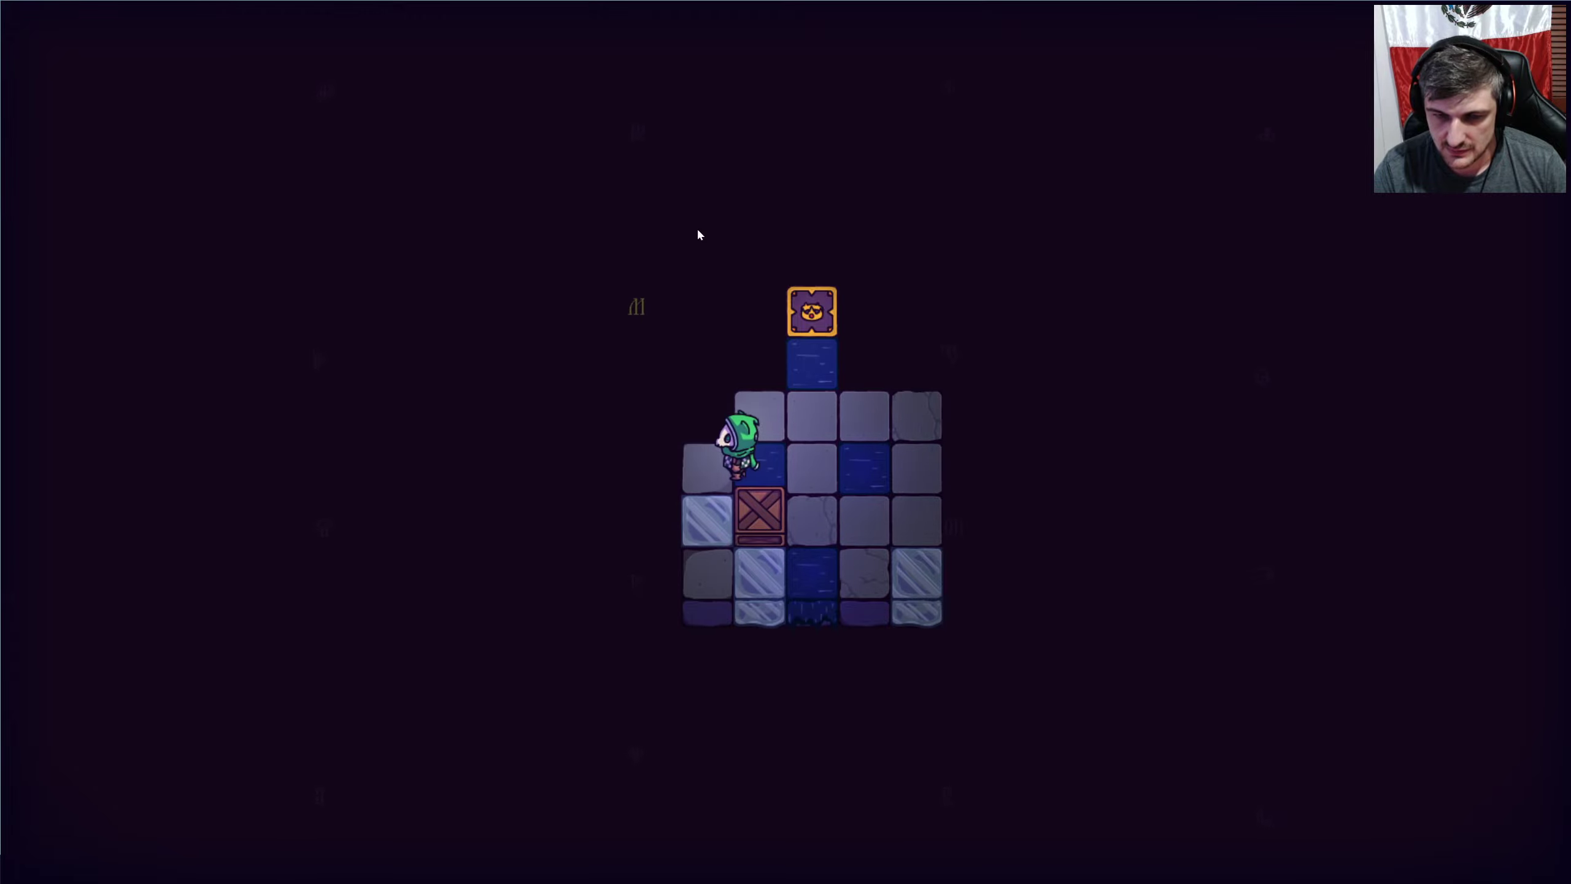
key("Down")
key("Right")
key("Right")
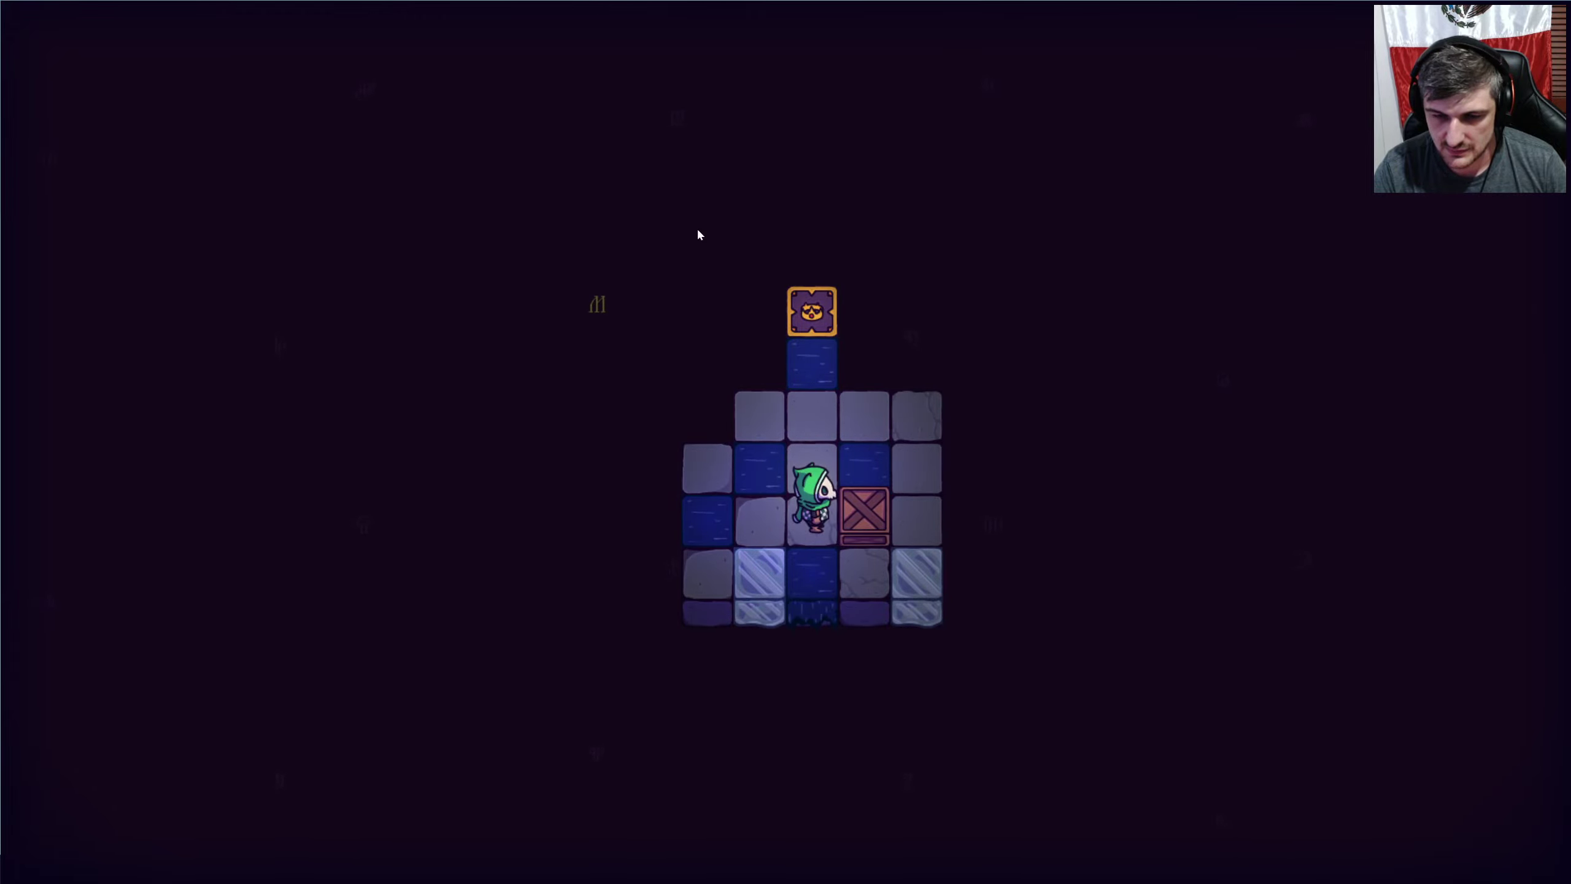
key("Up")
key("Up")
key("Up")
key("r")
key("r")
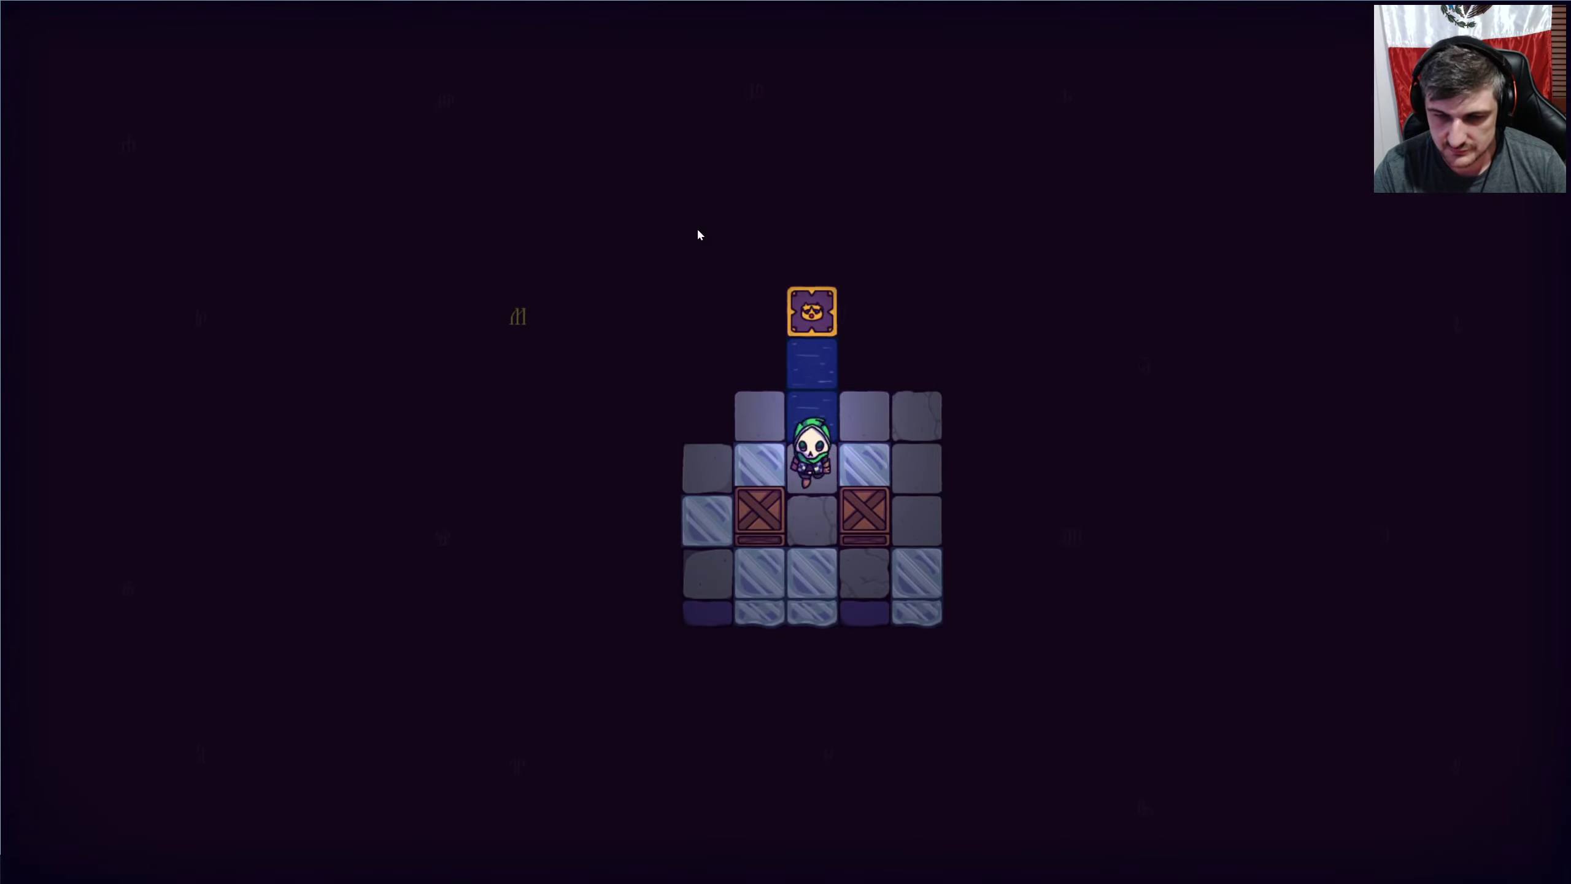
Push the left crate upward and the upper crate one tile right.
key("Down")
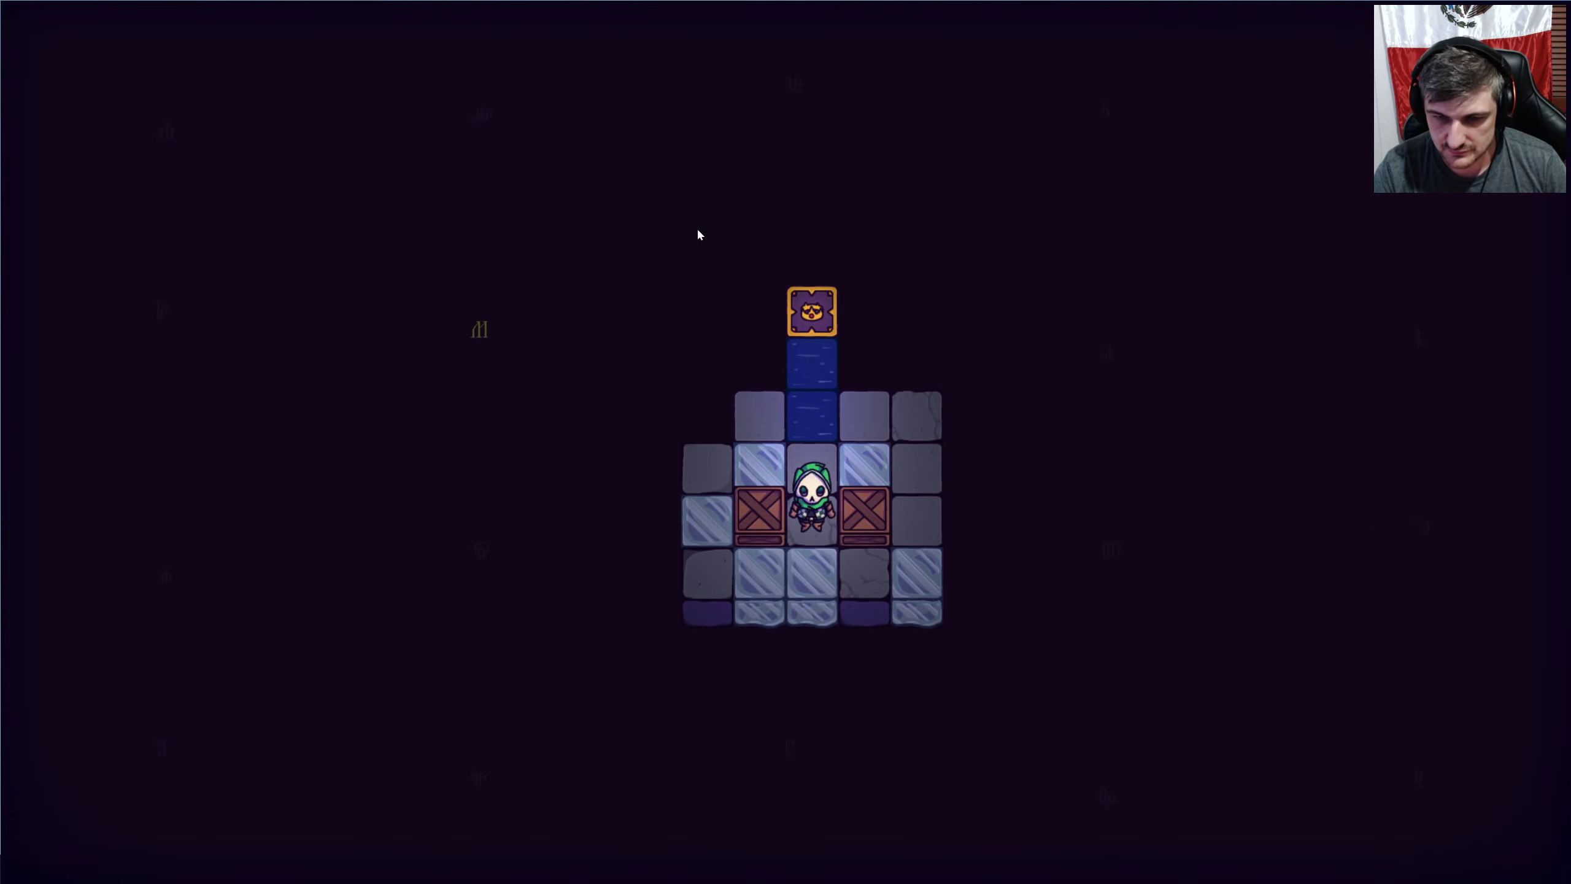
key("Down")
key("Left")
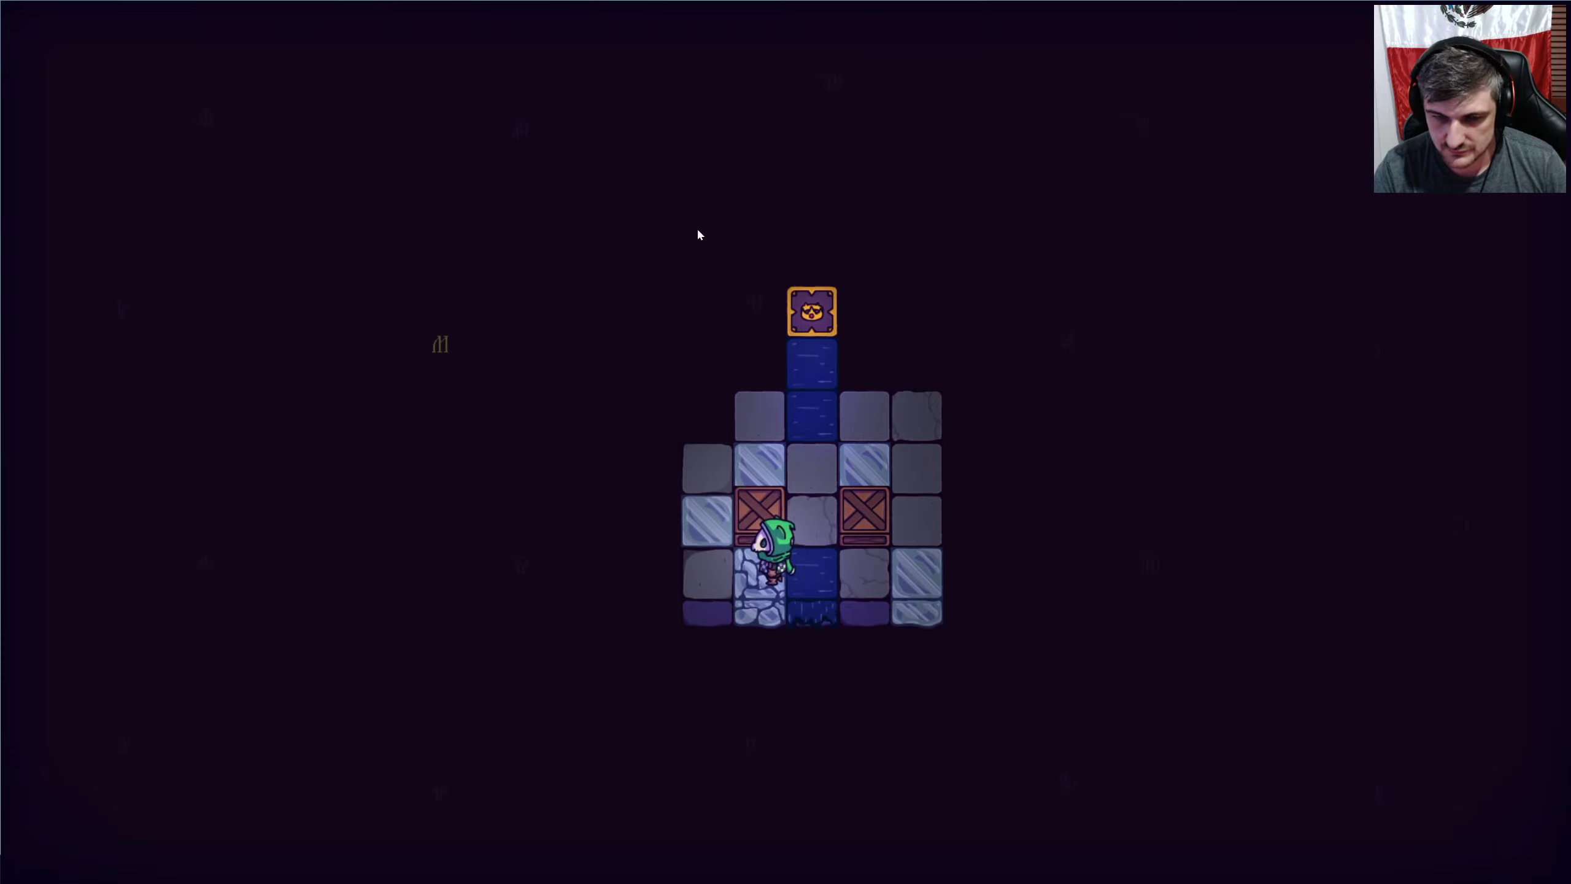
key("Up")
key("Left")
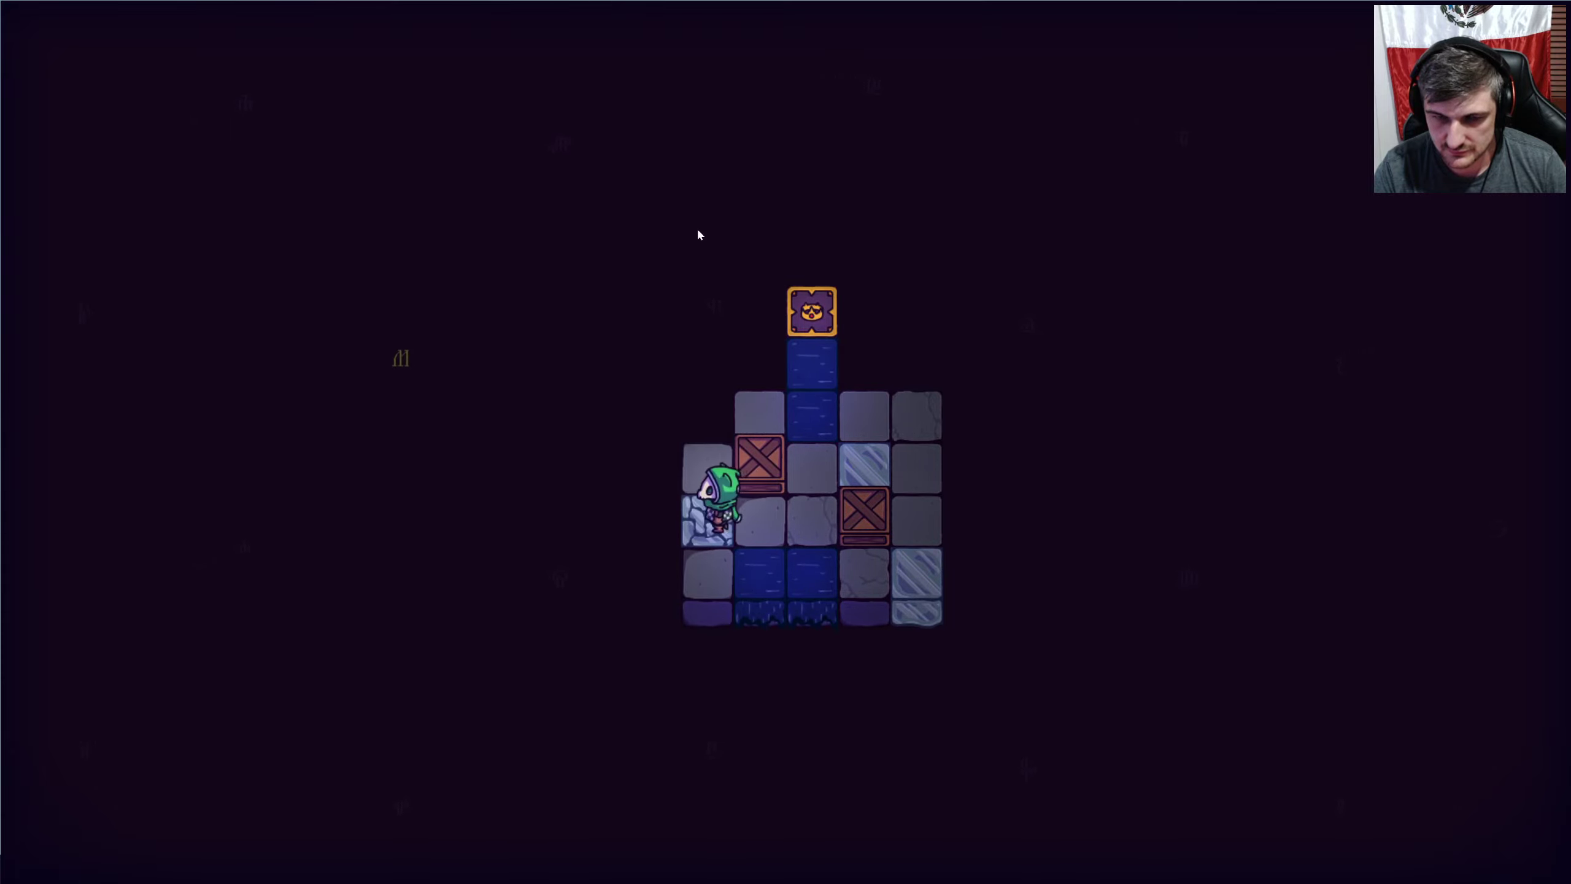
key("Up")
key("Right")
key("Down")
Walk up past the crates and circle around to push one upward.
key("Right")
key("Up")
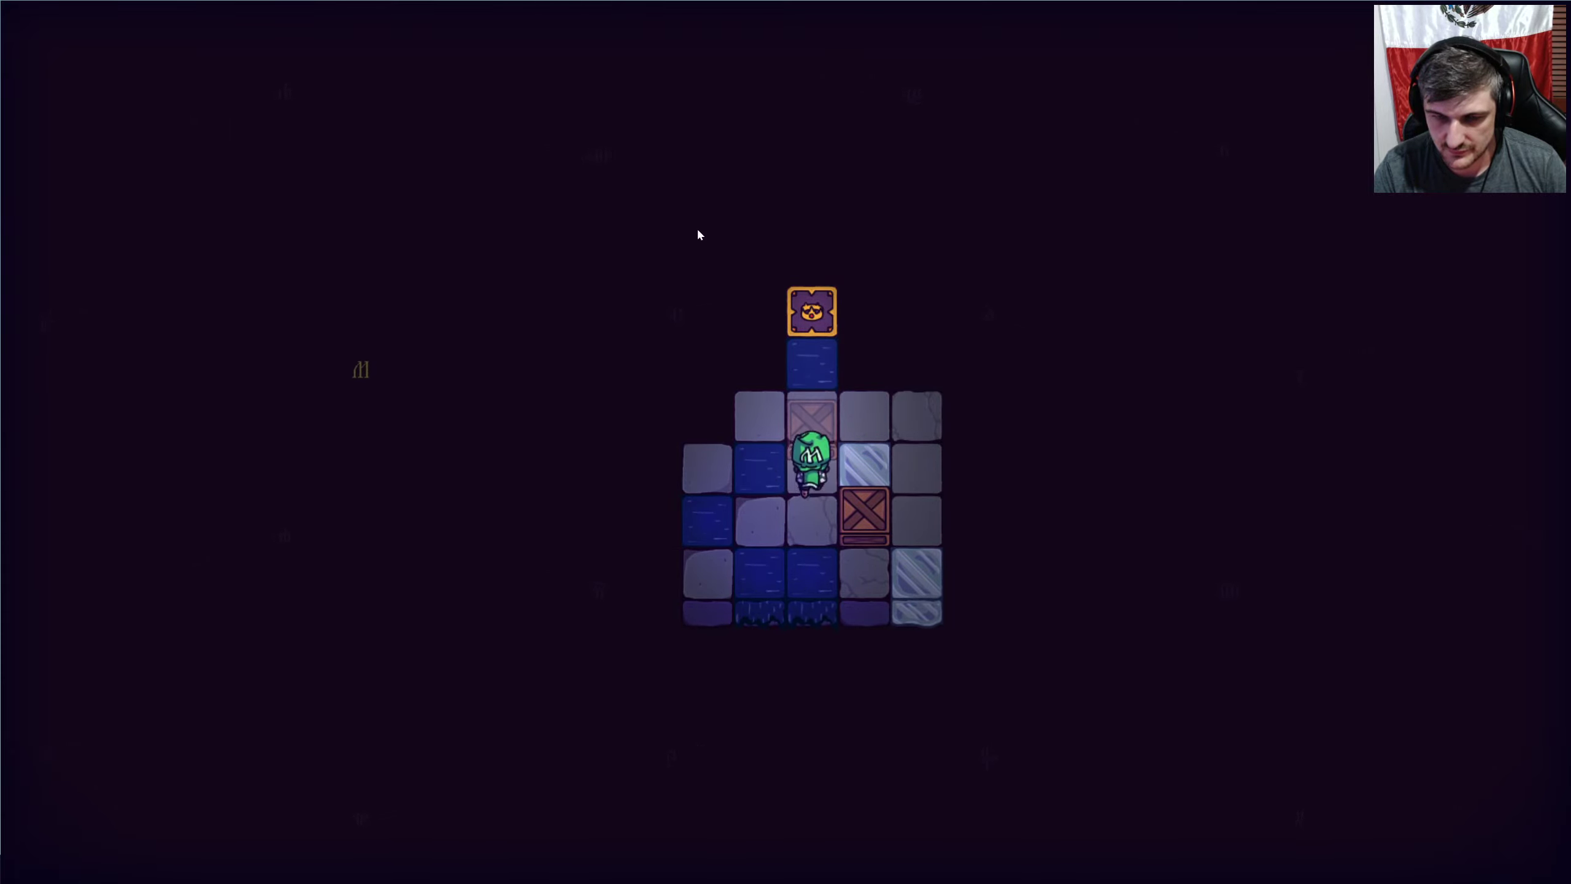
key("Up")
key("Right")
key("Right")
key("Down")
key("Down")
key("Down")
key("Left")
key("Up")
Line the crate up under the goal column and push it in to finish.
key("Up")
key("Up")
key("Right")
key("Up")
key("Left")
key("Left")
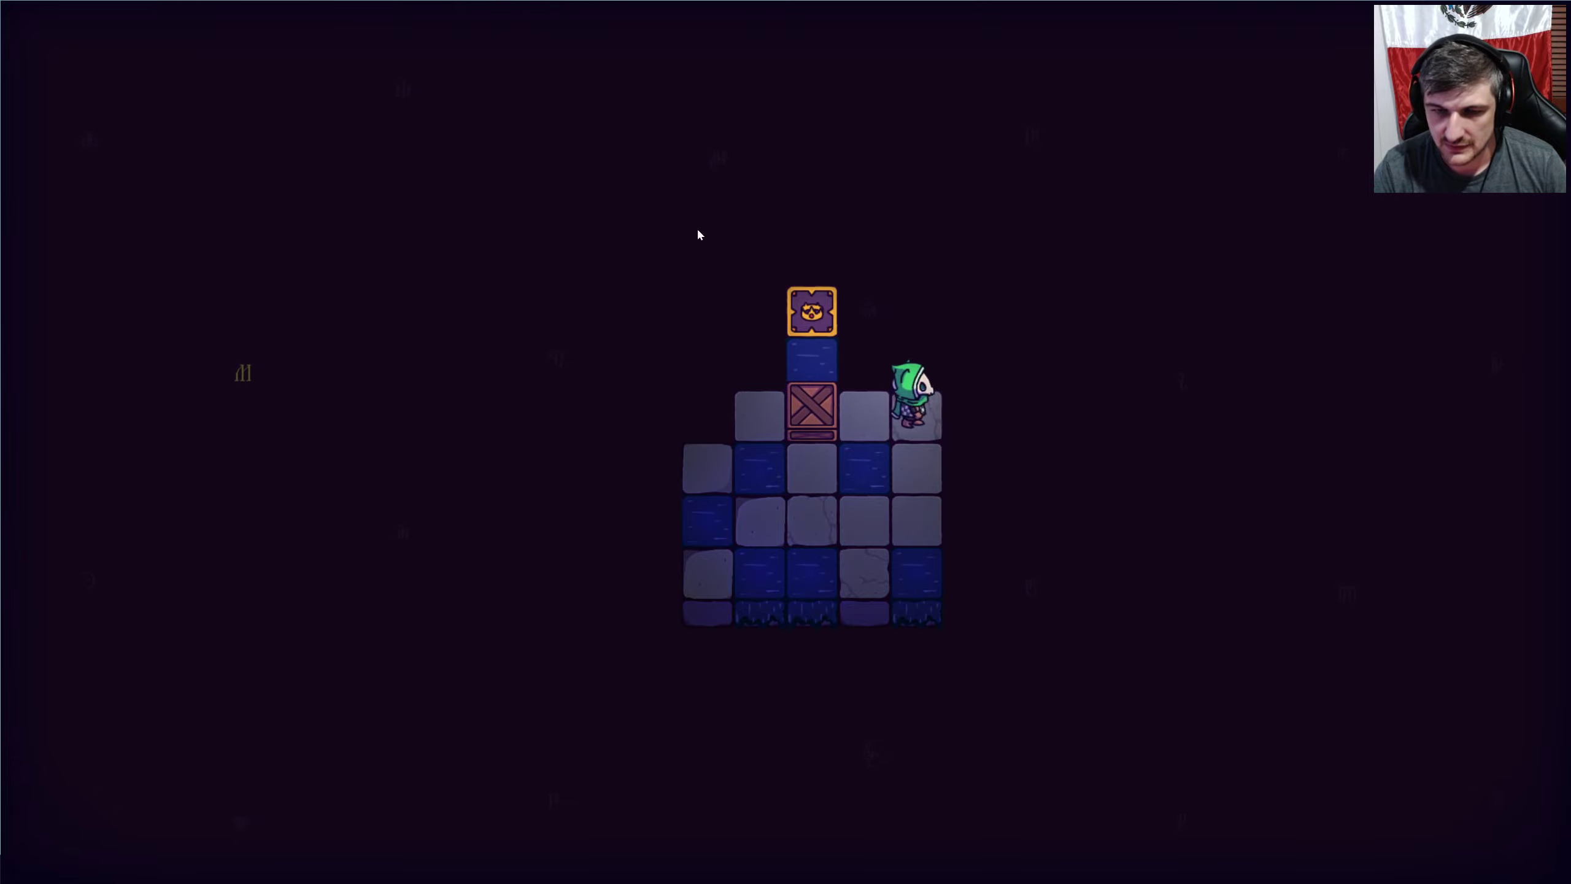
key("Down")
key("Down")
key("Left")
key("Left")
key("Up")
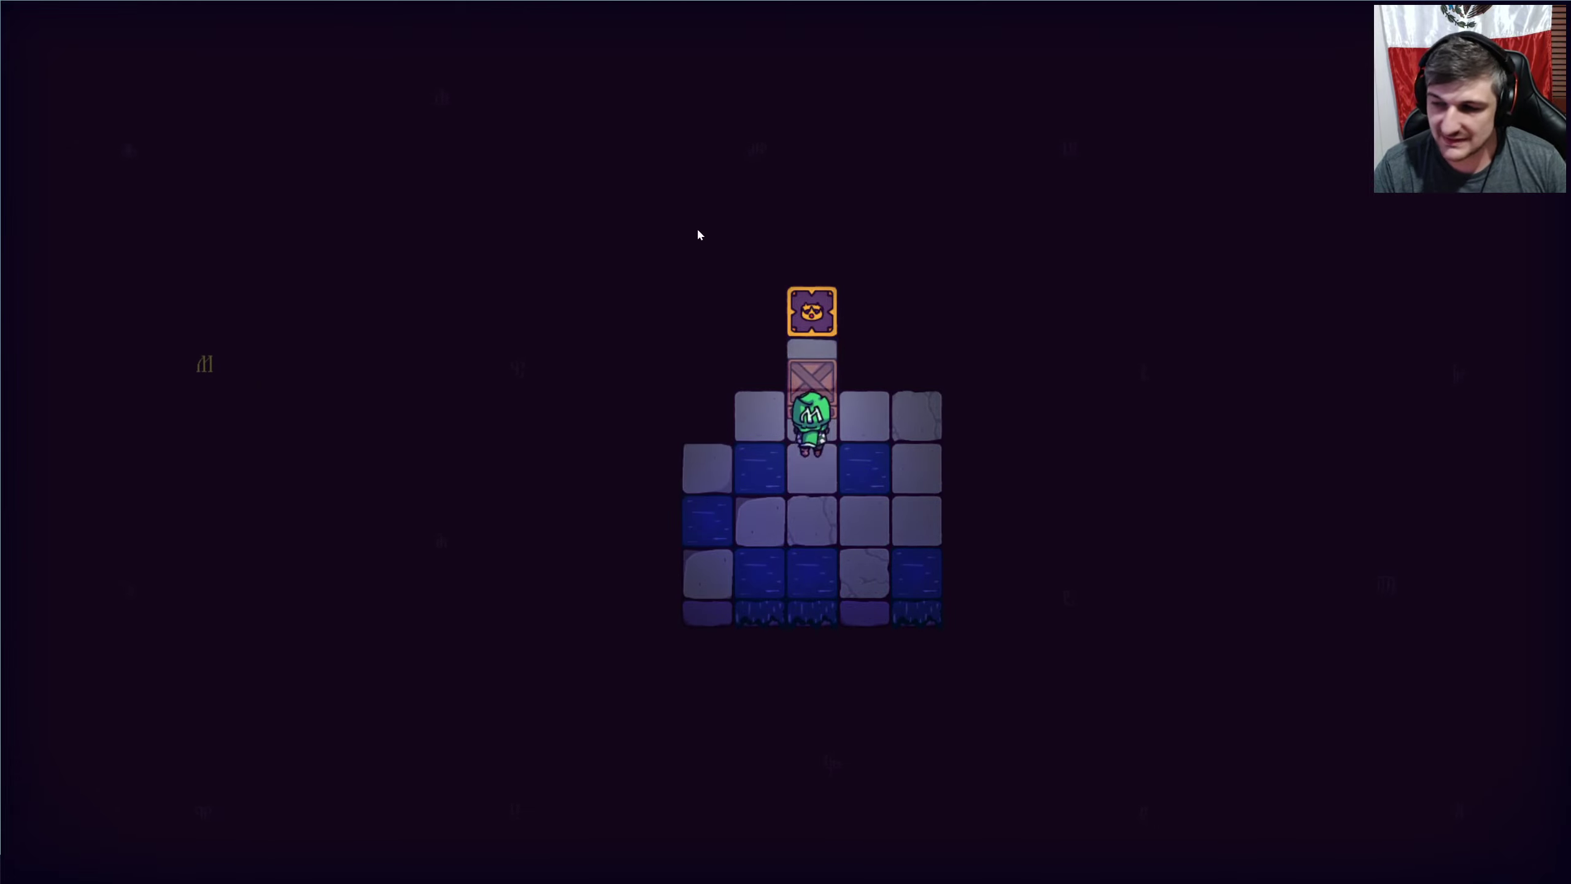
key("Up")
key("Up")
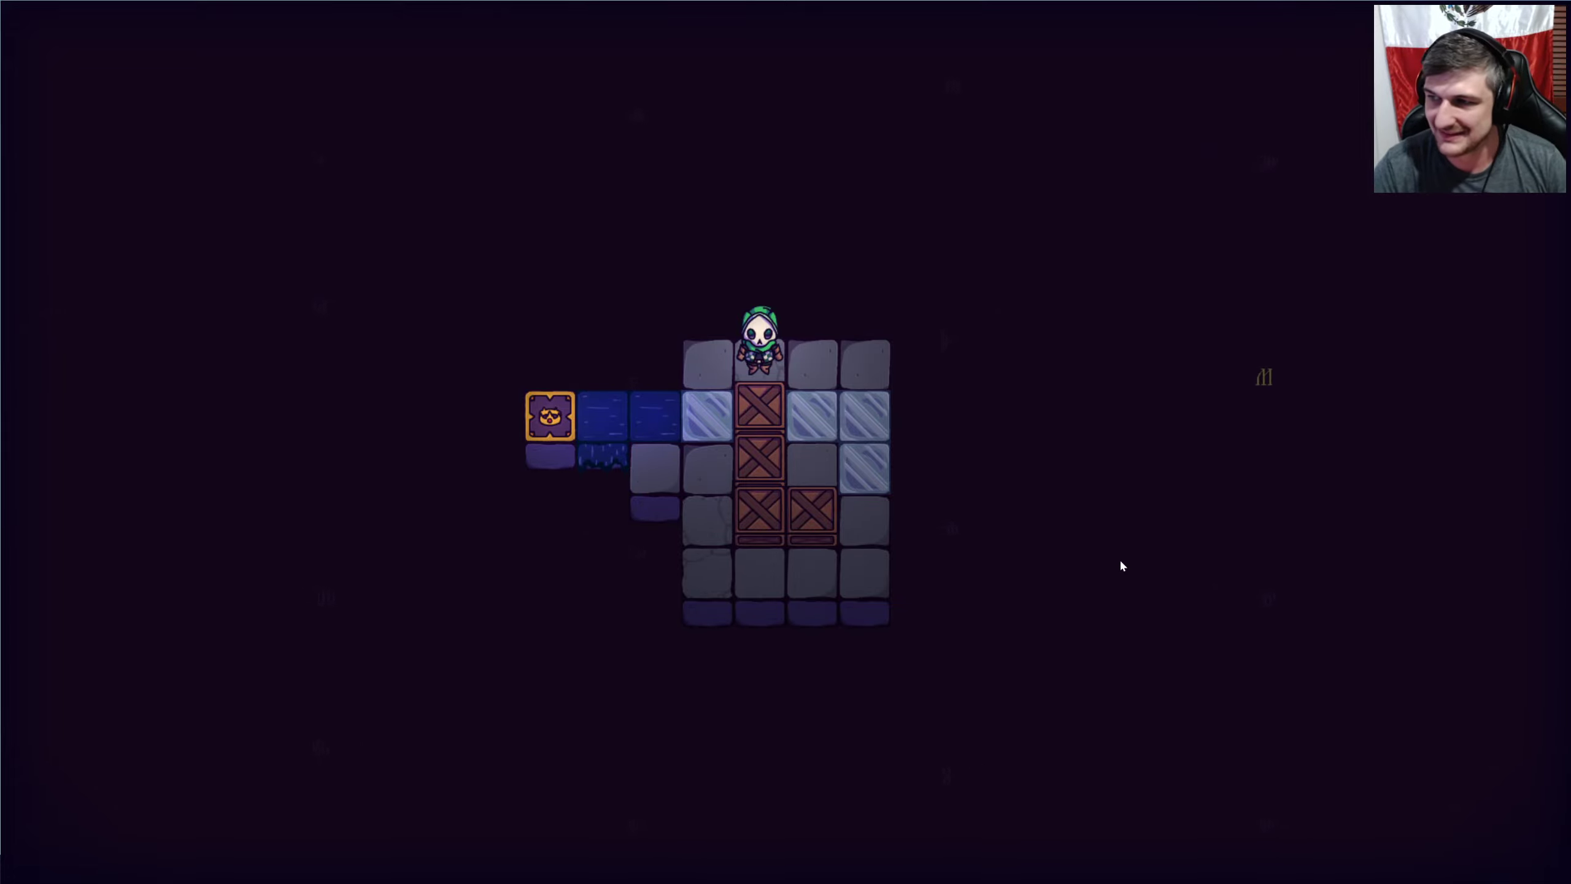
Push the top crate left into the water to make floor.
key("Right")
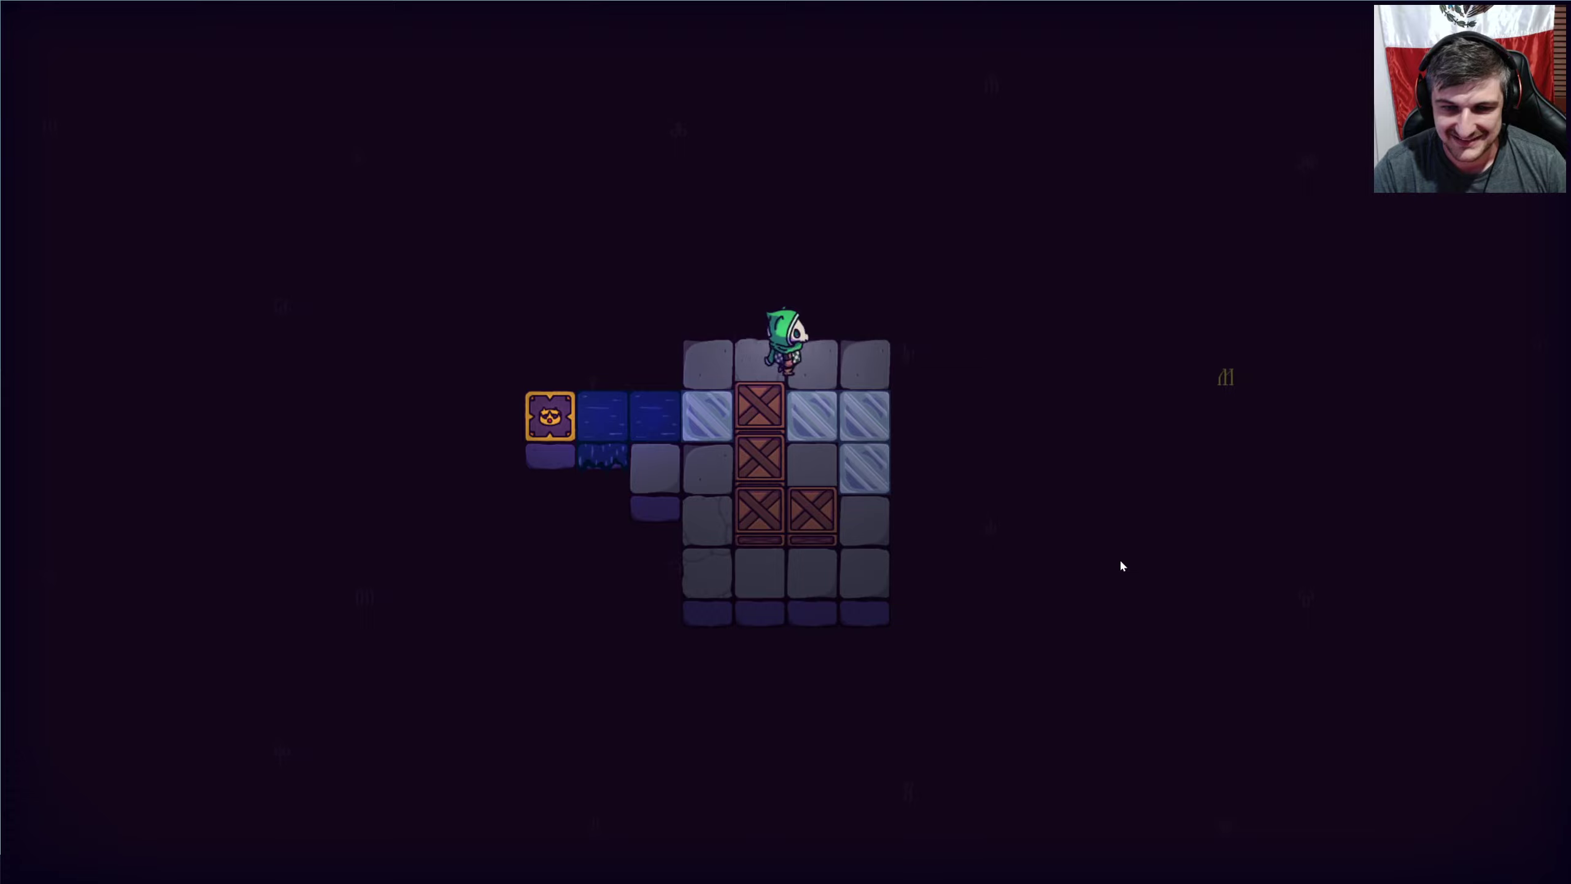
key("Down")
key("Left")
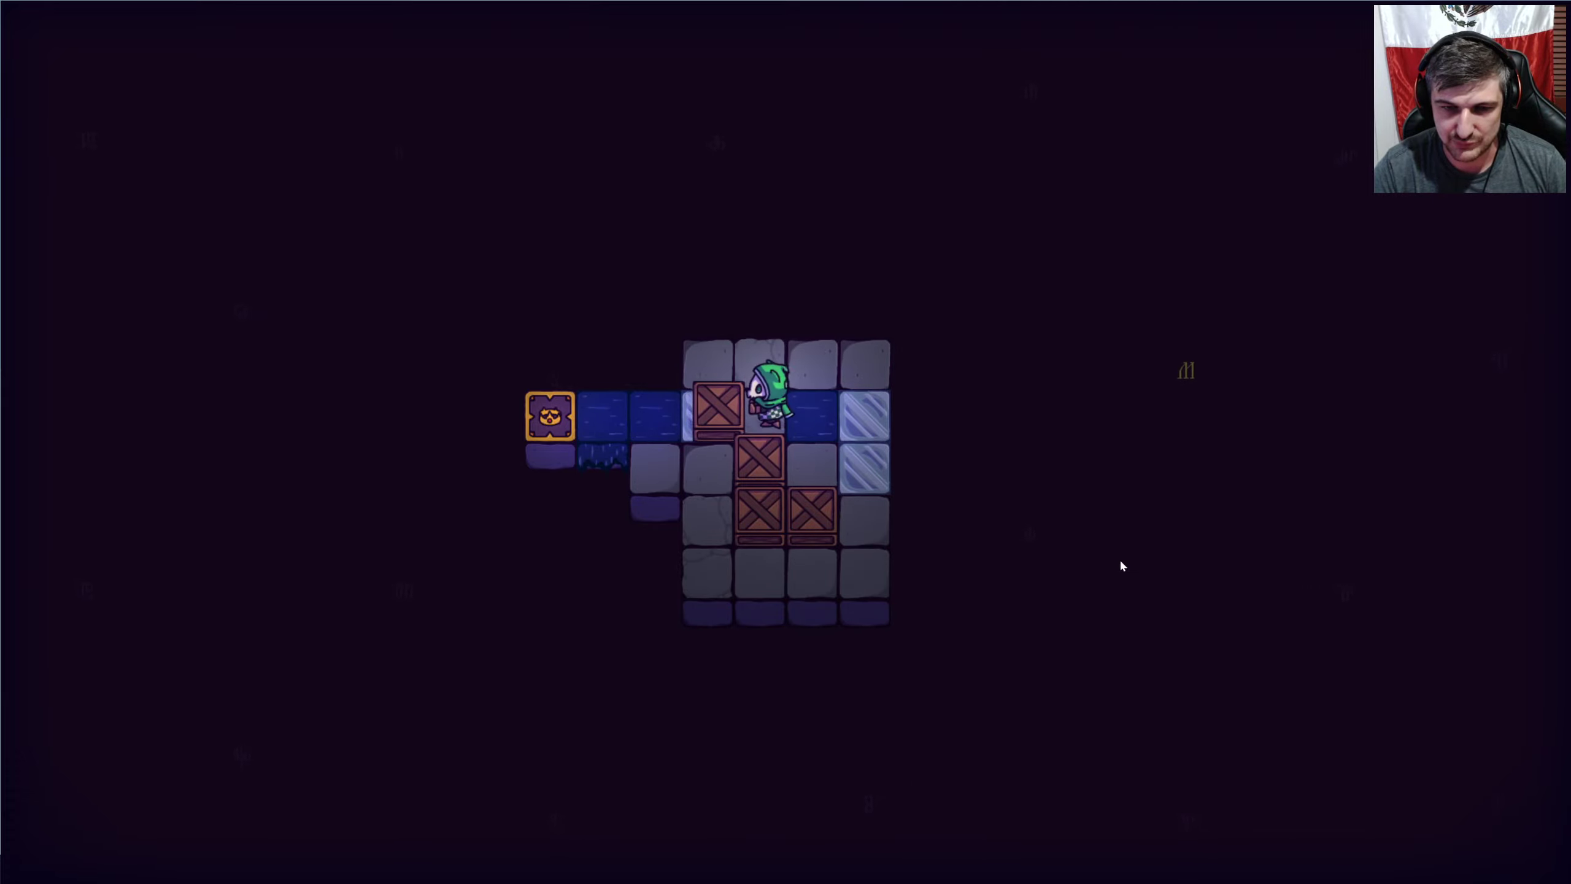
key("Left")
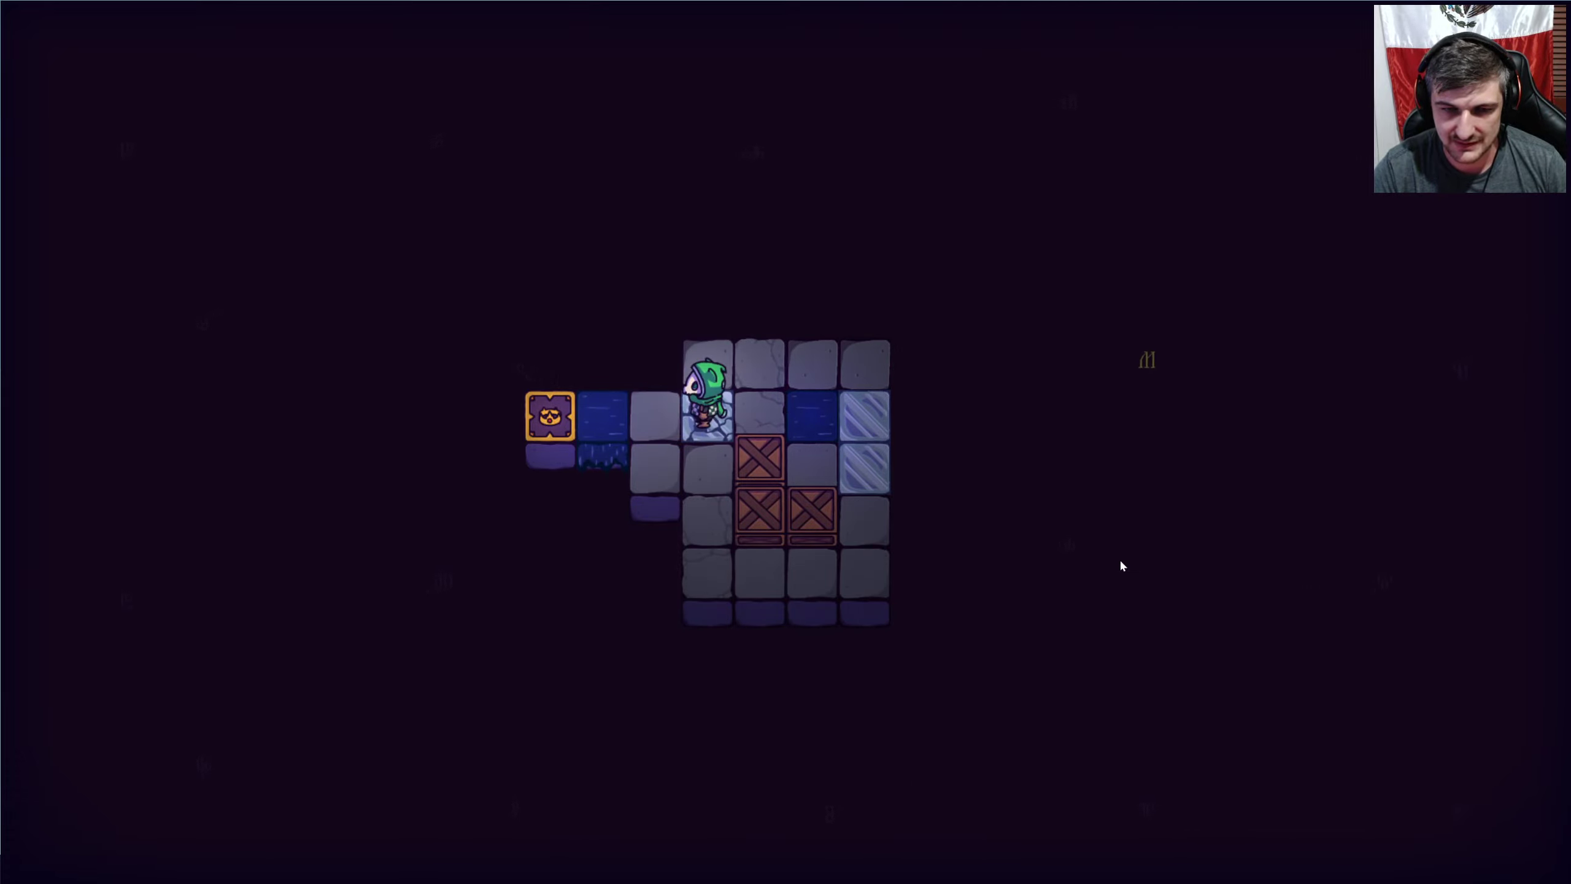
key("Right")
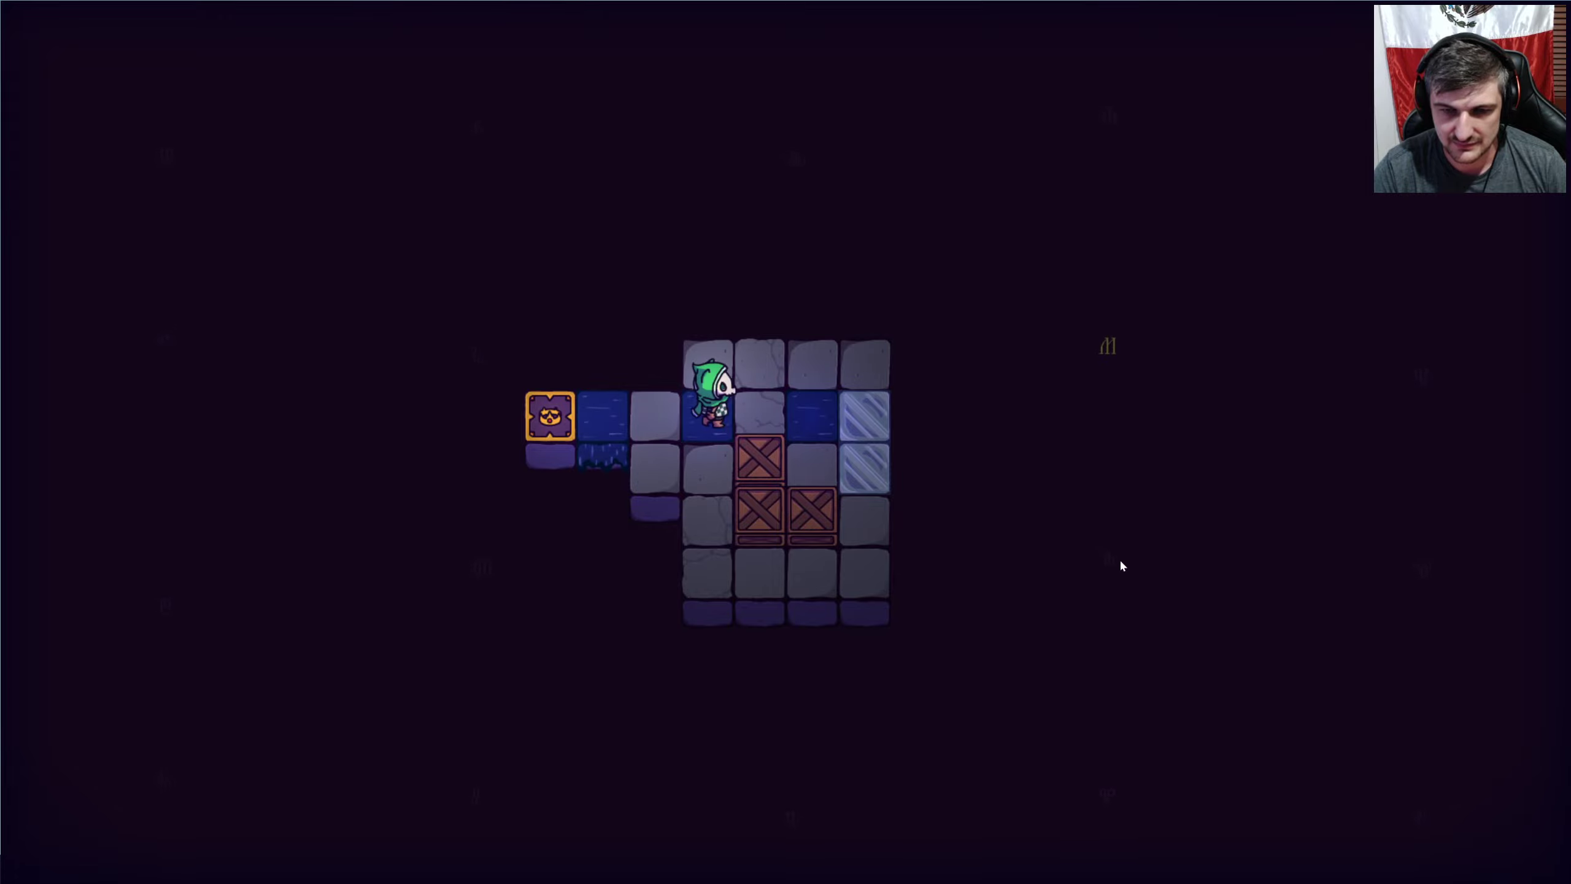
From the top-right tile, push a crate left and the crate below down.
key("Up")
key("Right")
key("Right")
key("Right")
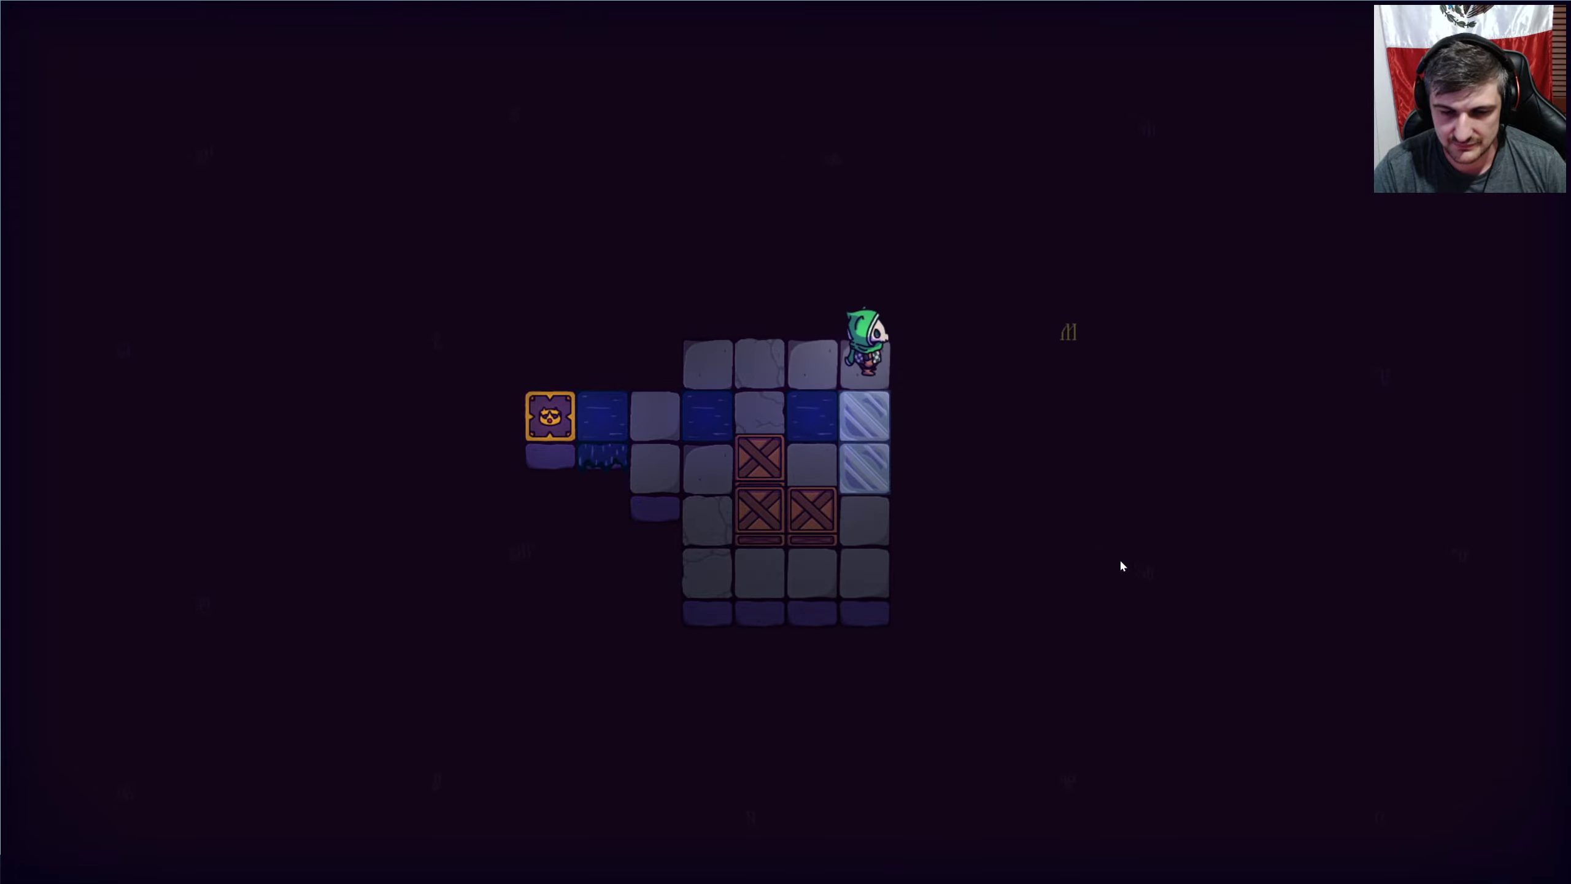
key("Down")
key("Down")
key("Left")
key("Left")
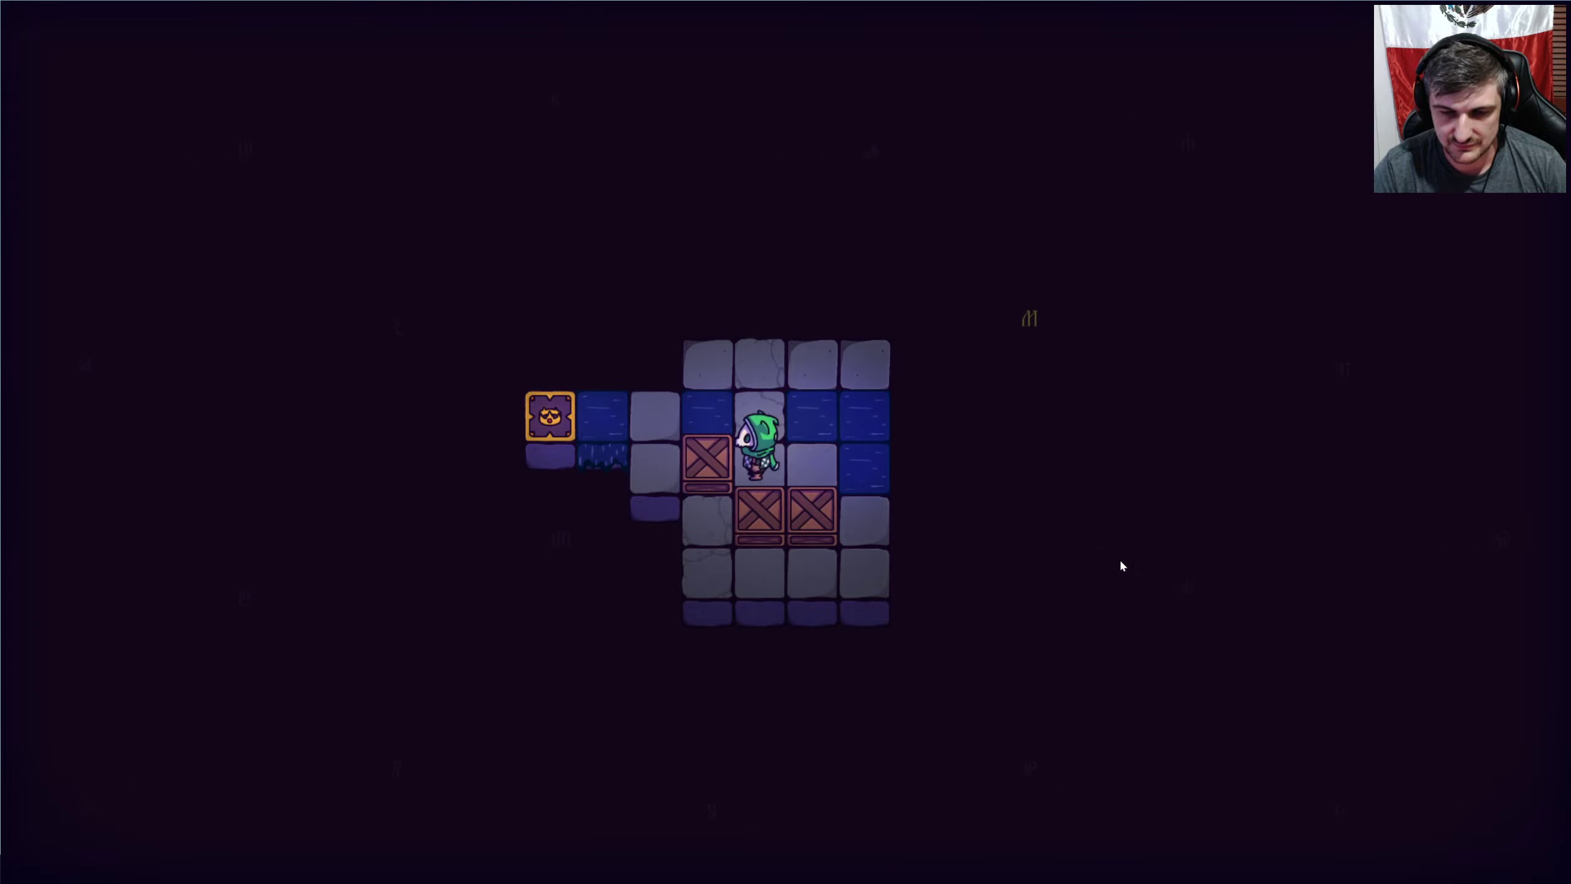
key("Down")
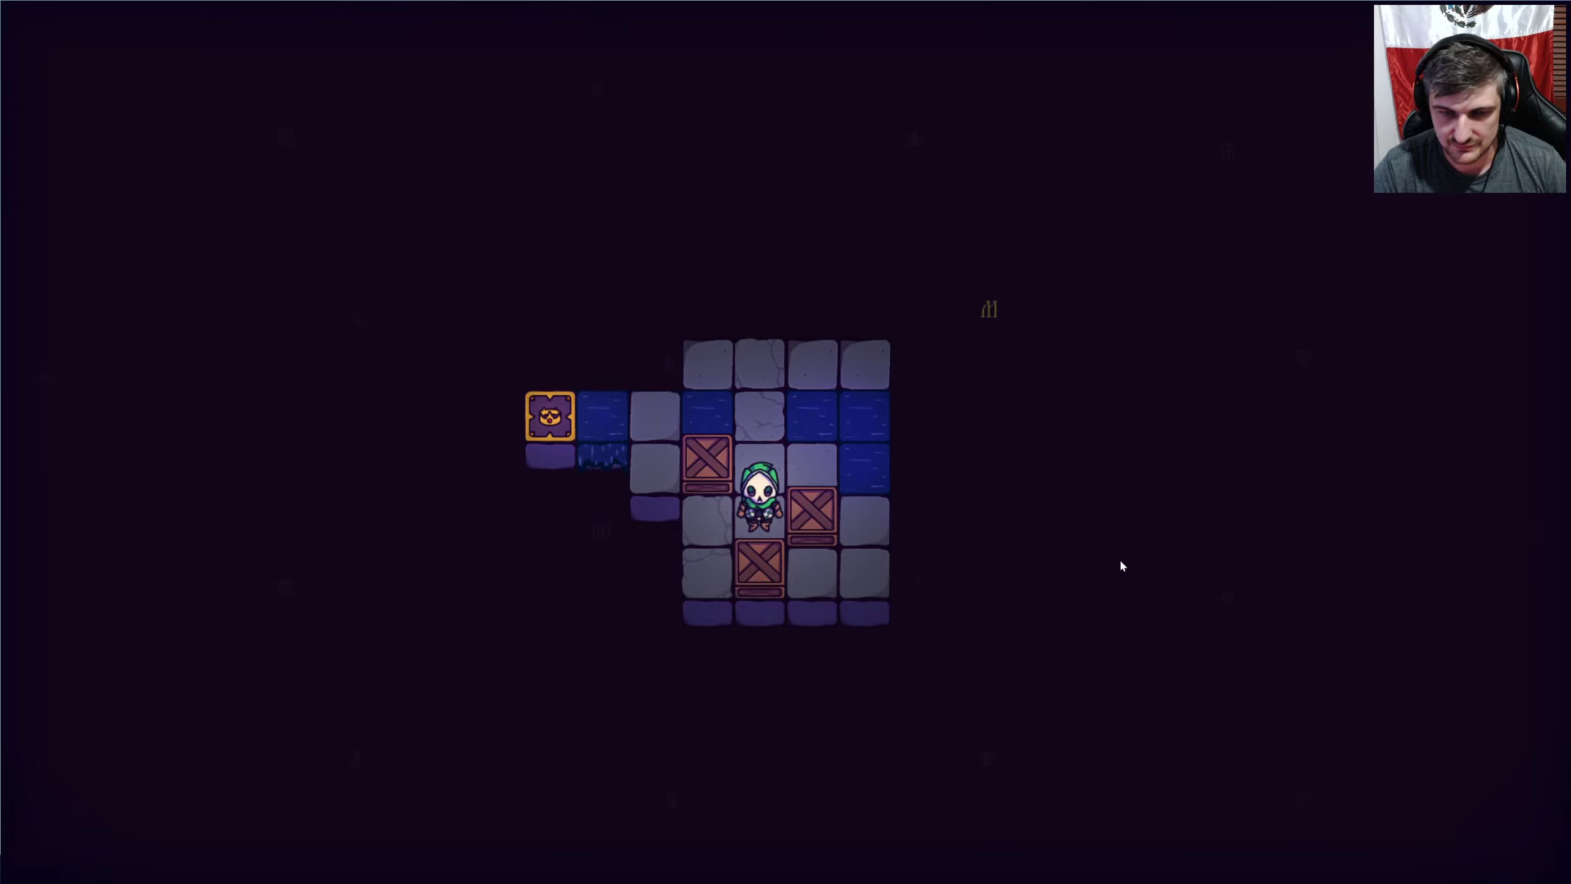
Push the left crate into the water and step down-left around the crates.
key("Left")
key("Up")
key("Right")
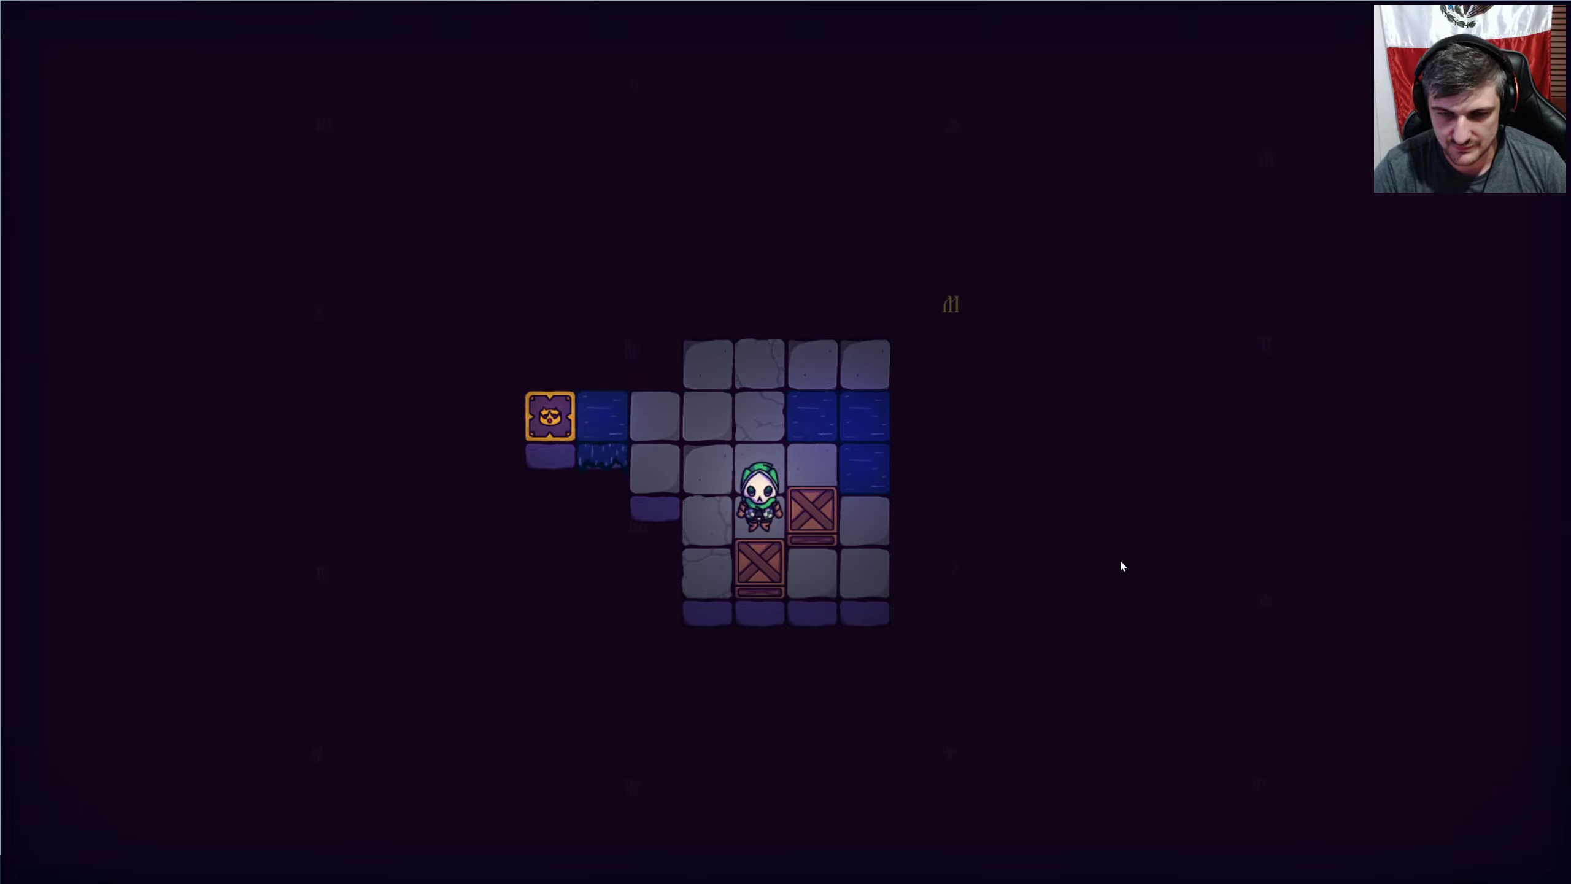
key("Down")
key("Left")
key("Down")
Push a crate two tiles right, then restart the stuck level.
key("Right")
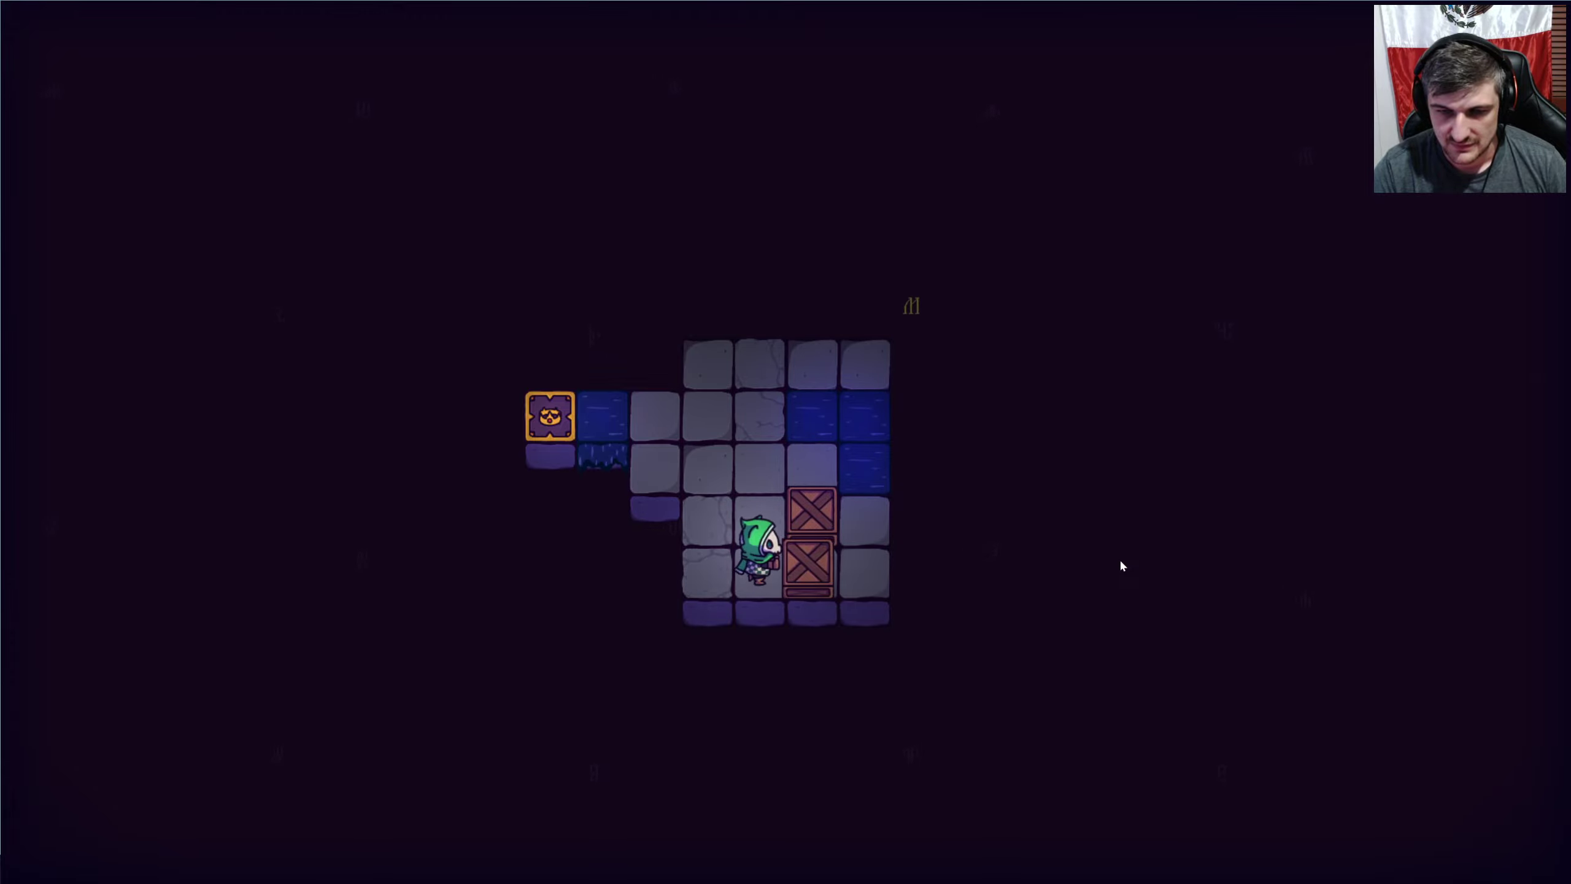
key("Right")
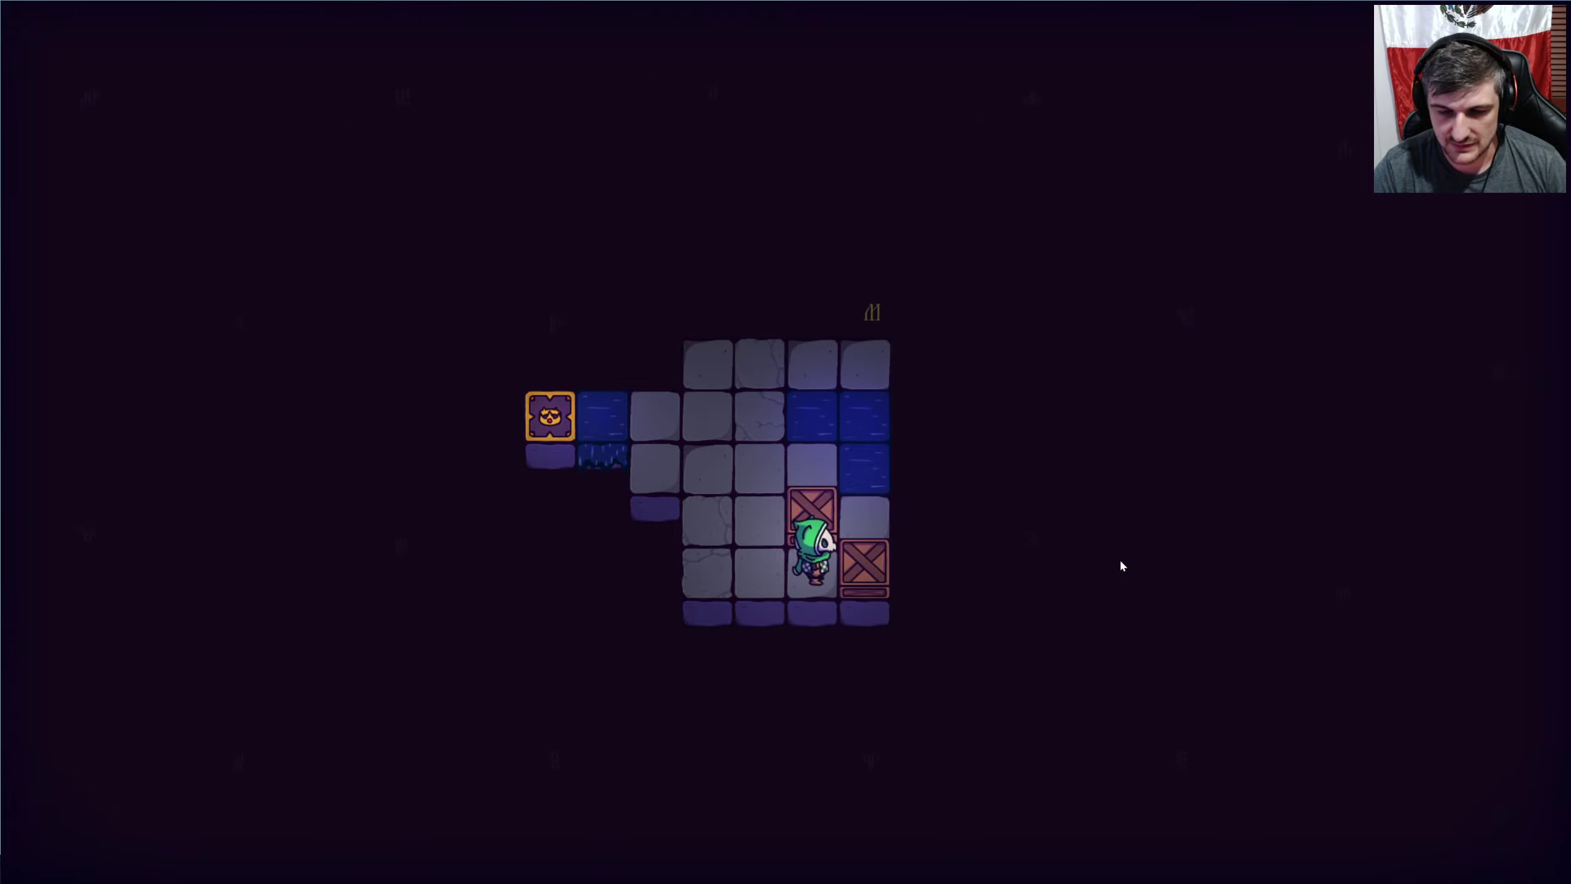
key("Left")
key("r")
key("r")
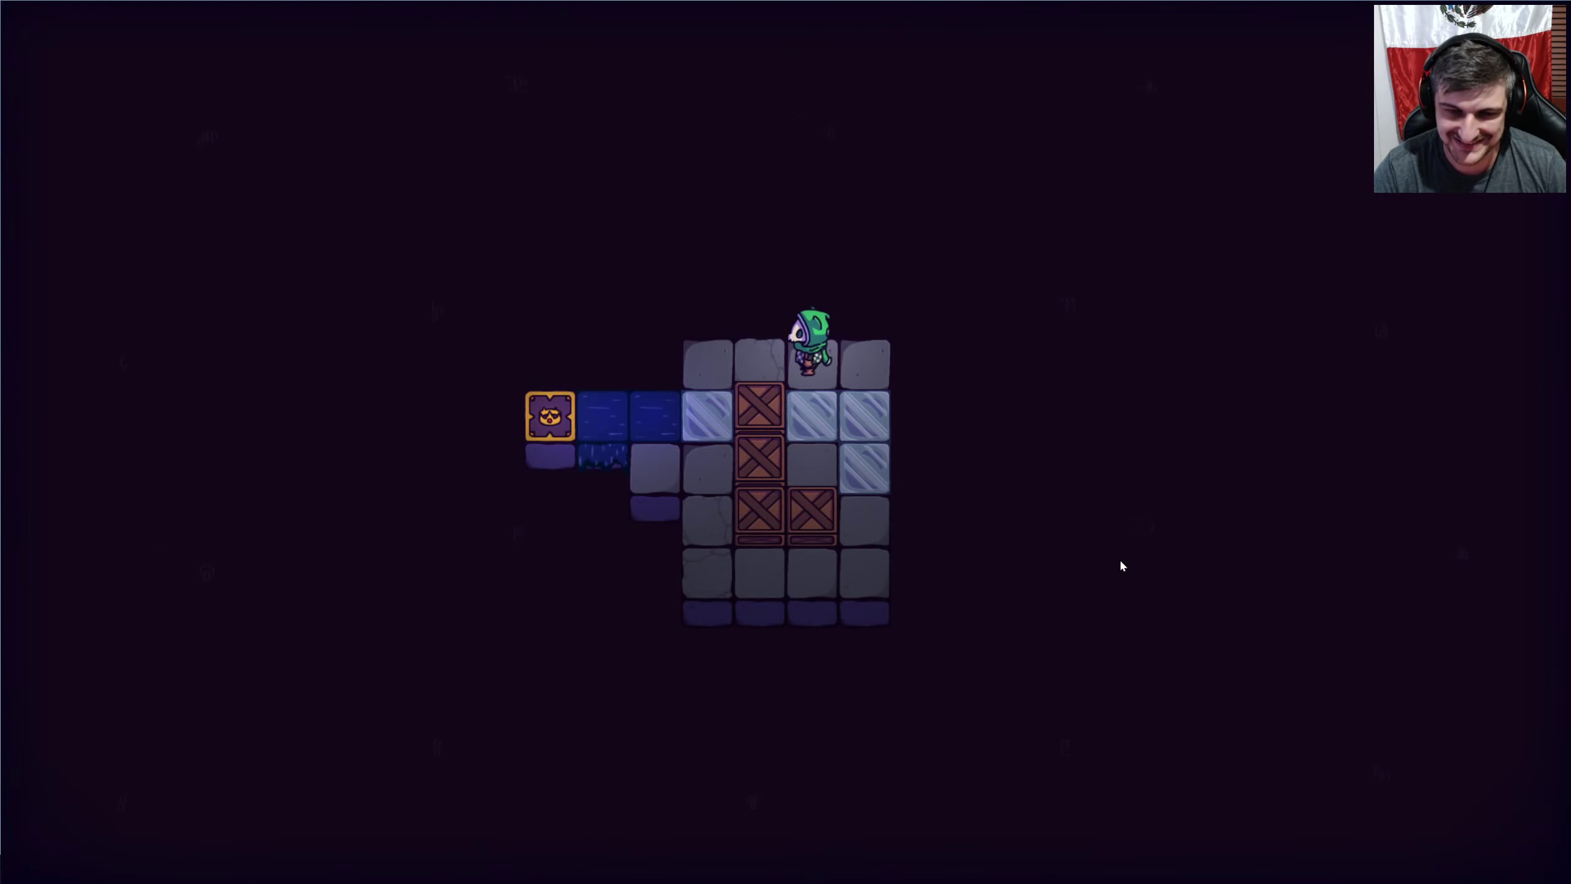
Push the top crate left toward the water and move down-left with a second crate.
key("Down")
key("Left")
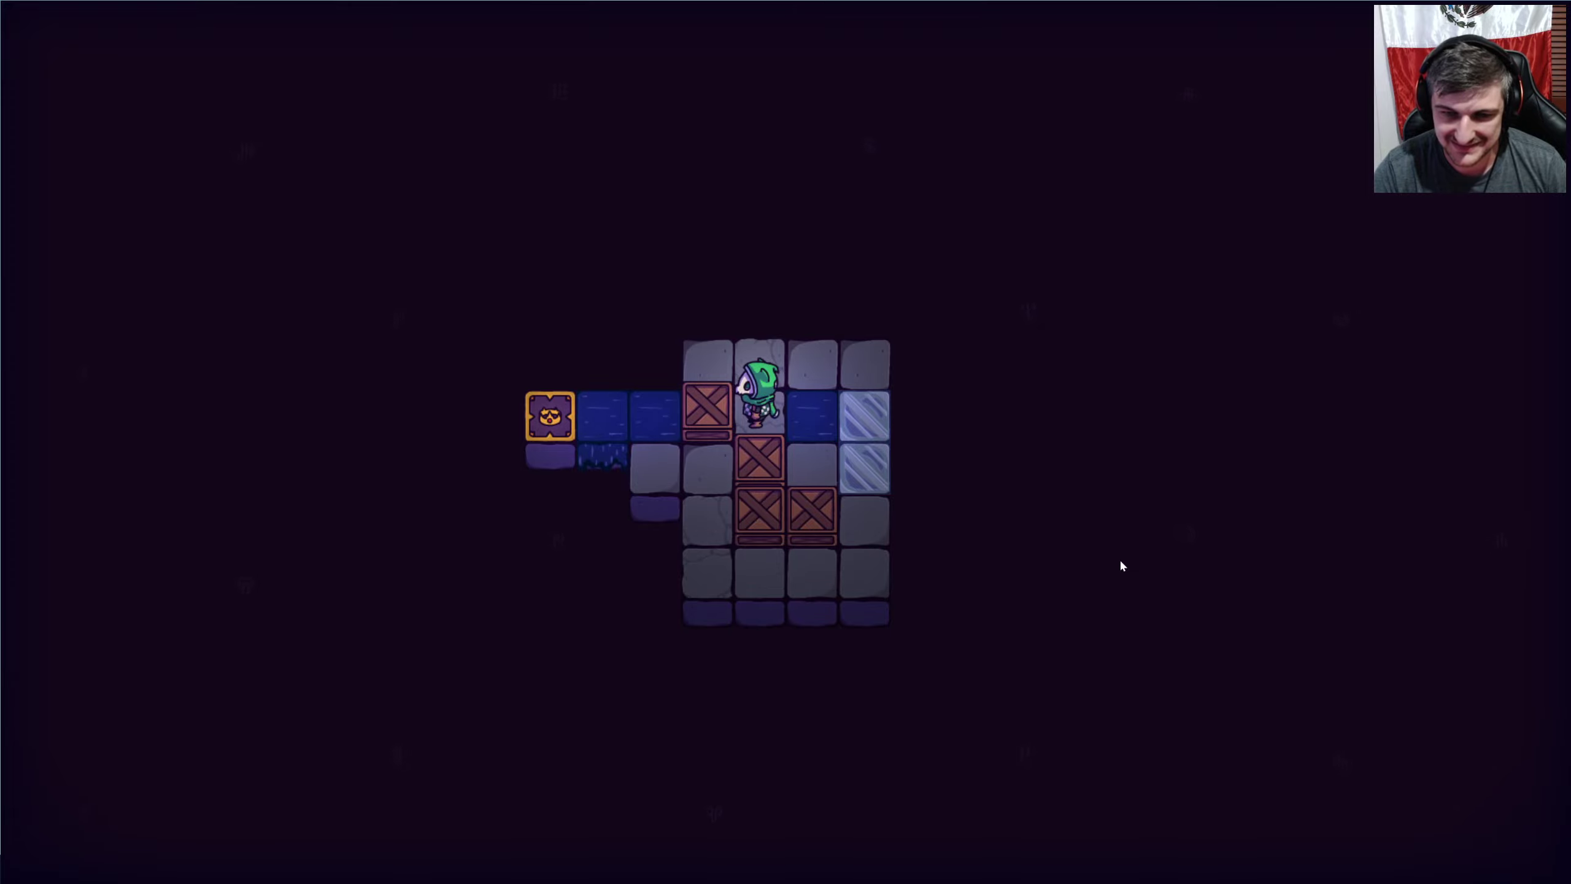
key("Left")
key("Left")
key("Down")
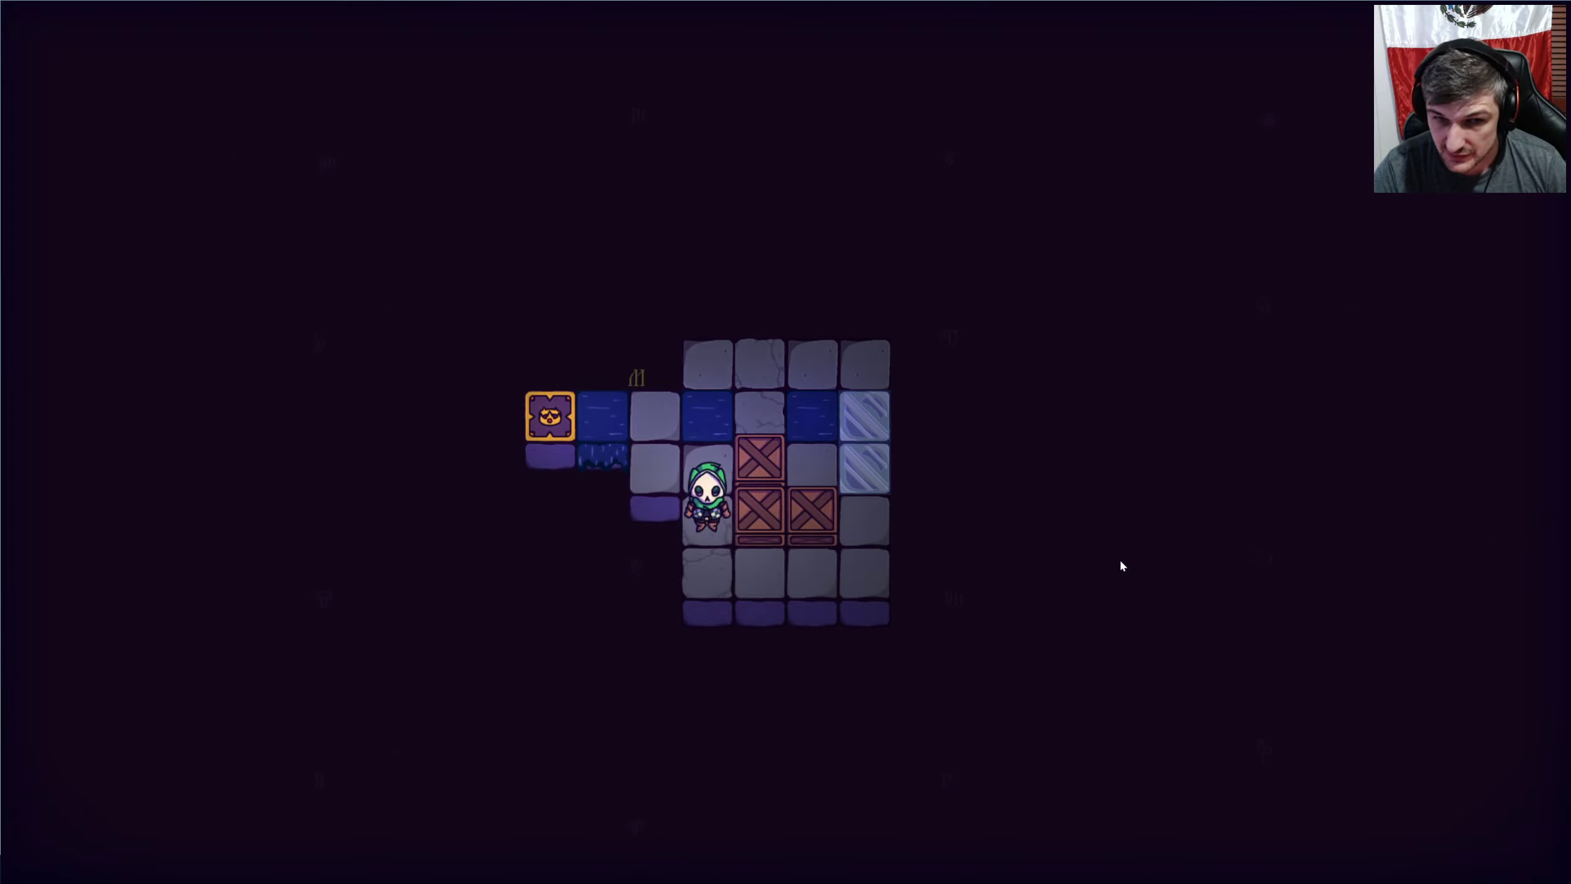
Circle around to push a crate up one tile, then left into the water.
key("Down")
key("Right")
key("Right")
key("Up")
key("Up")
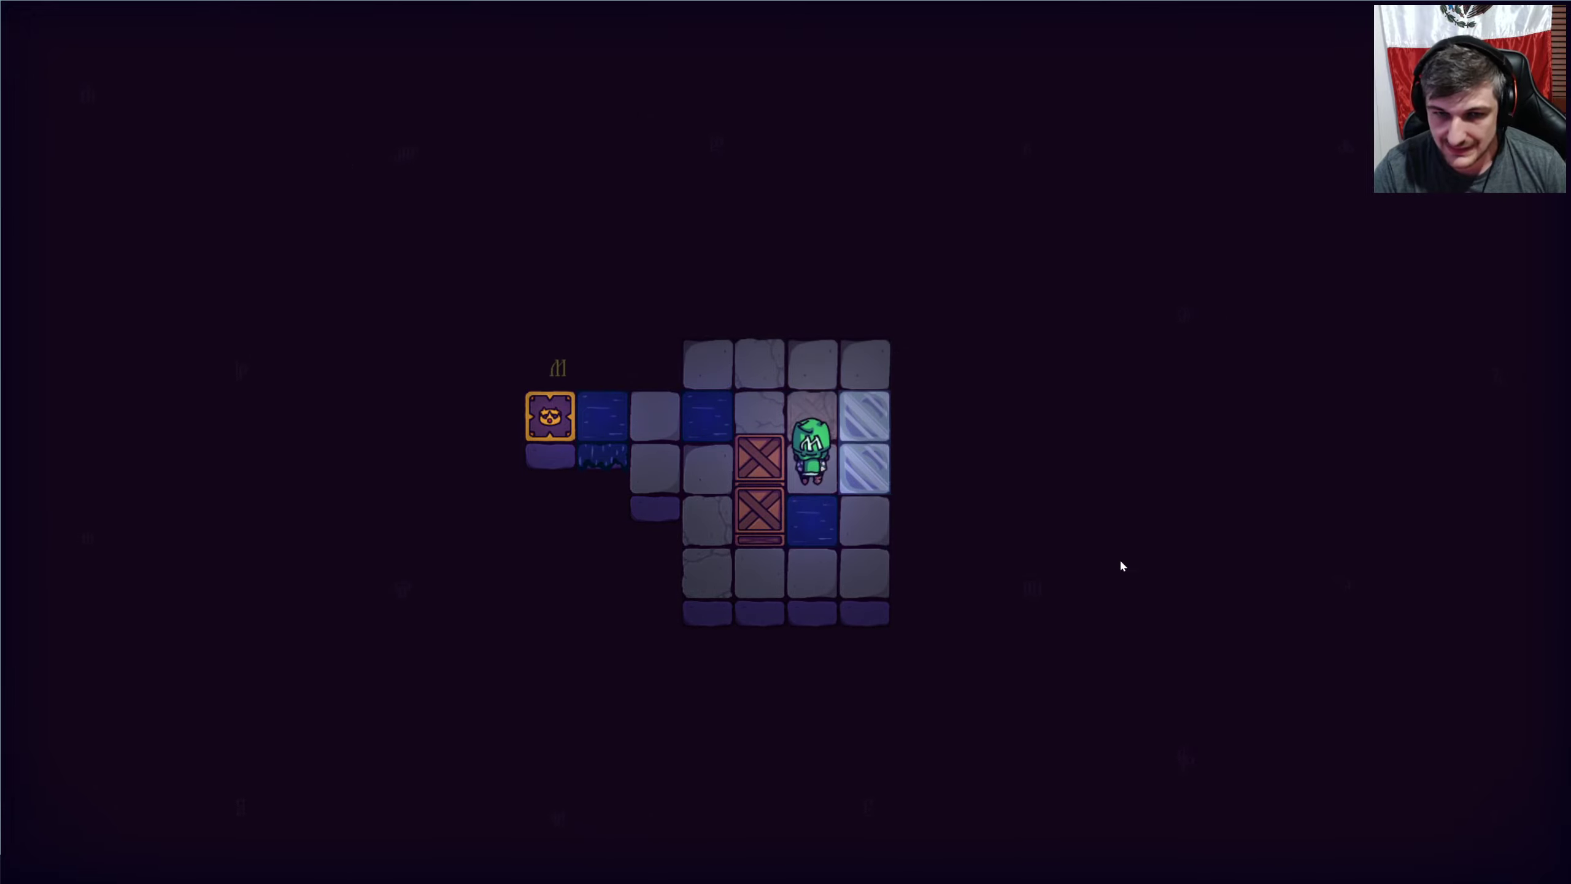
key("Left")
key("Left")
Get behind the next crate and push it up two tiles into the channel.
key("Right")
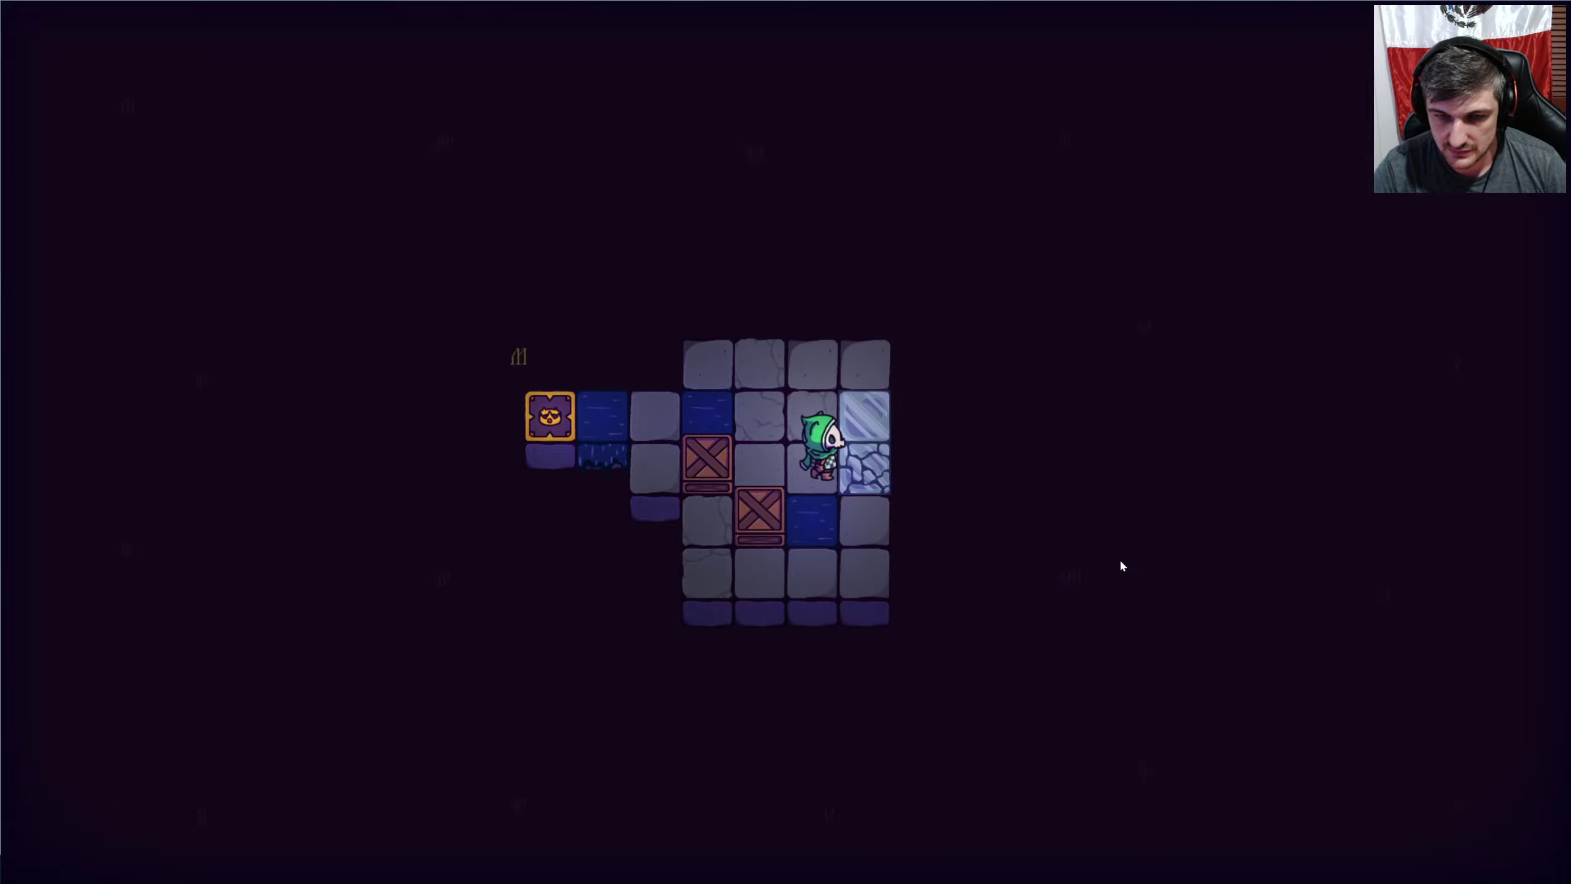
key("Right")
key("Down")
key("Down")
key("Left")
key("Up")
key("Up")
key("Up")
Move beside the last crate and push it toward the goal tile.
key("Left")
key("Down")
key("Up")
key("Right")
key("Up")
key("Up")
key("Left")
key("Left")
key("Left")
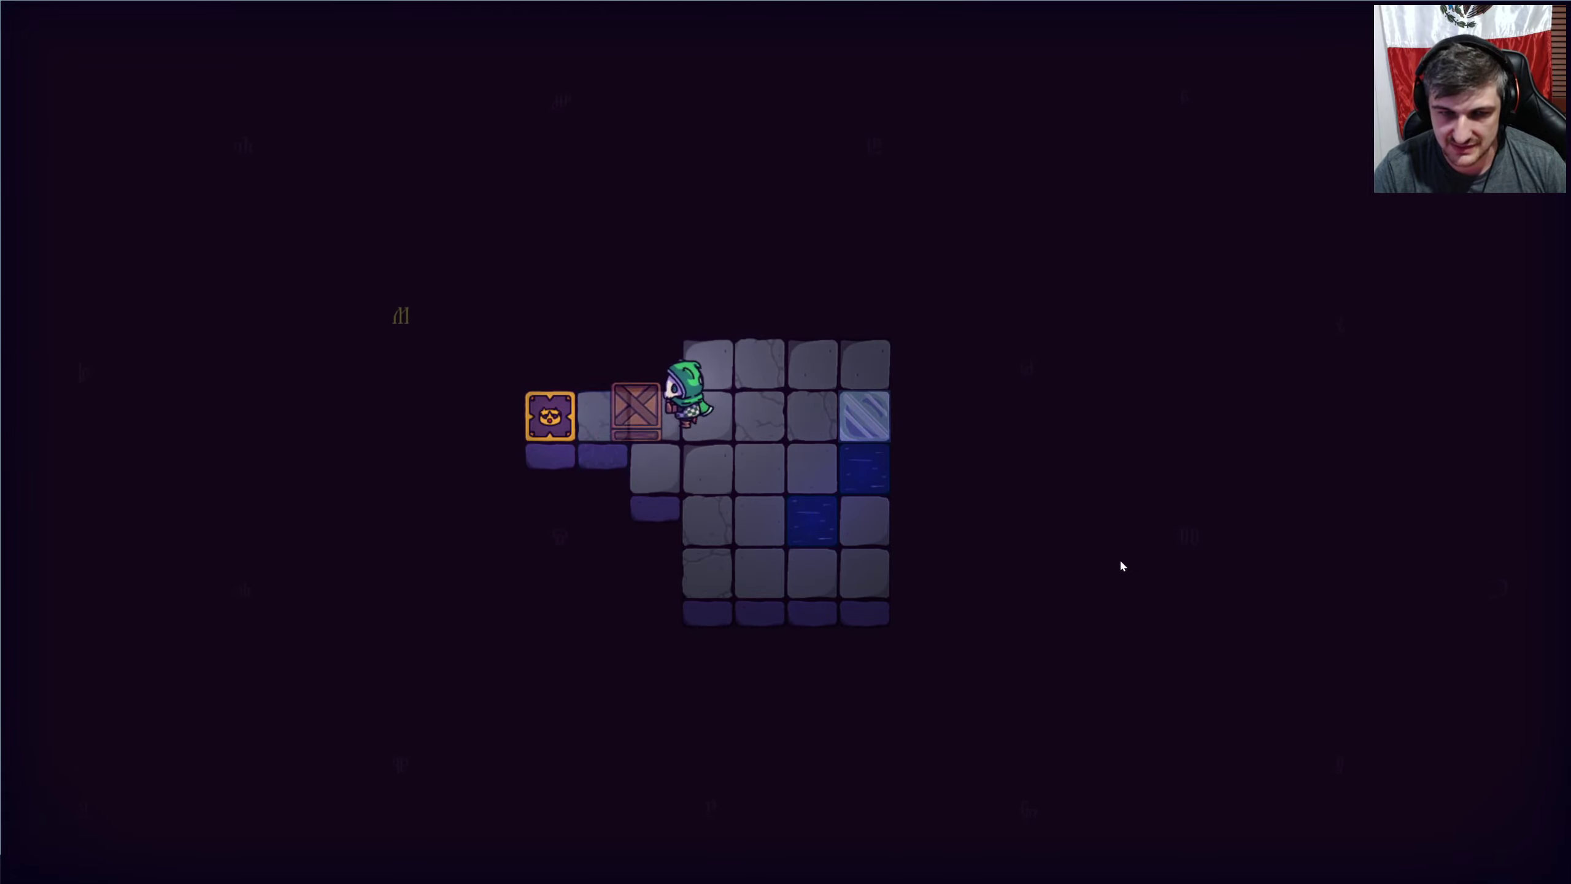
key("Left")
key("Left")
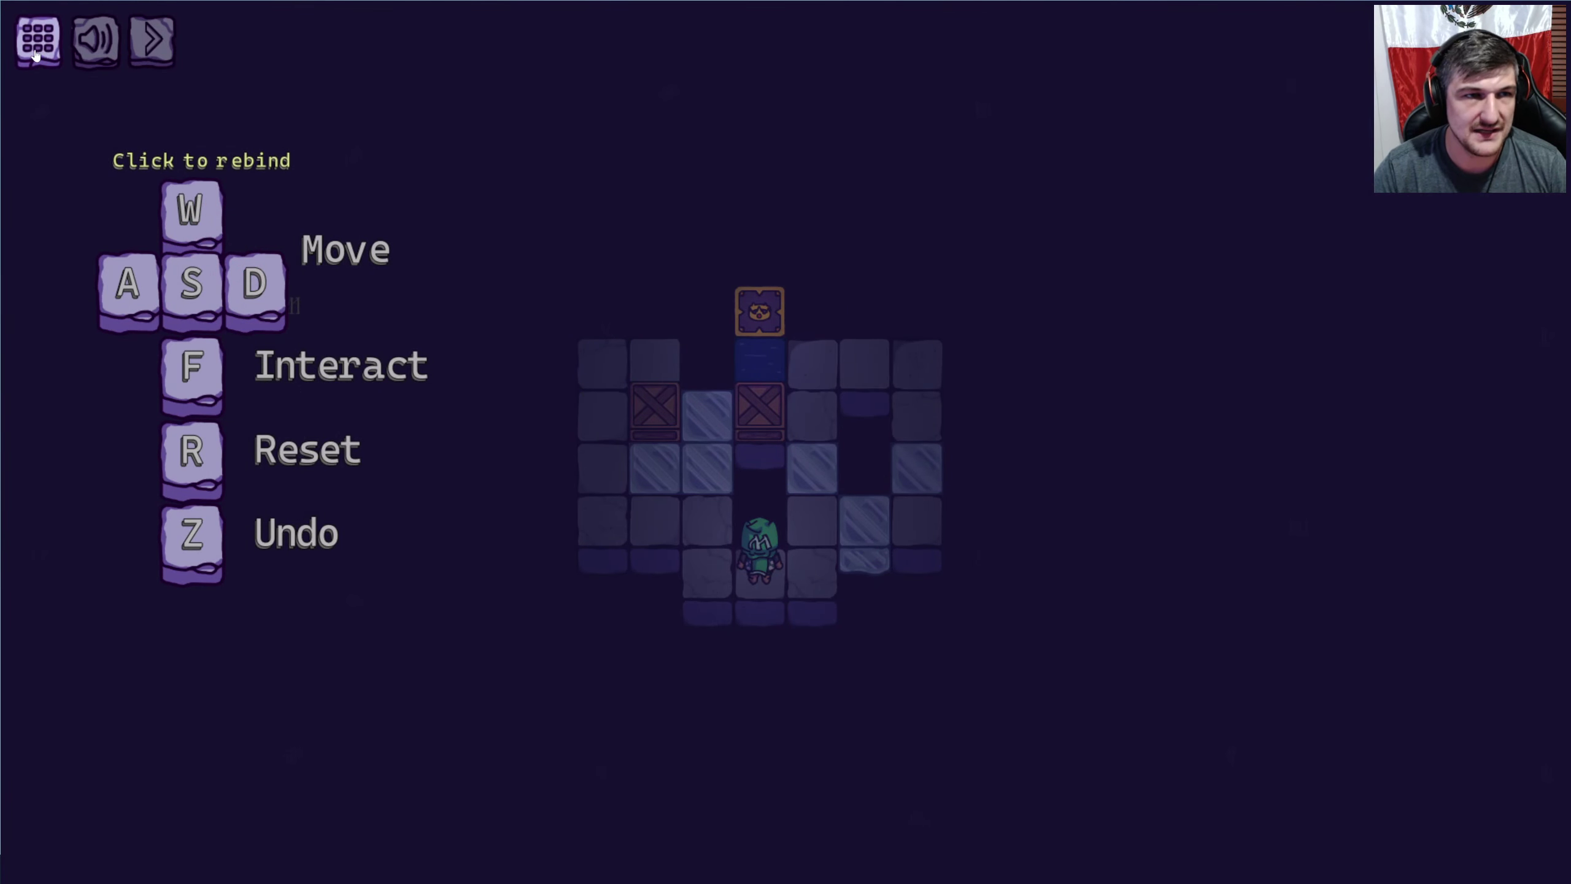
Open the level-select grid and start level 9.
left_click(38, 41)
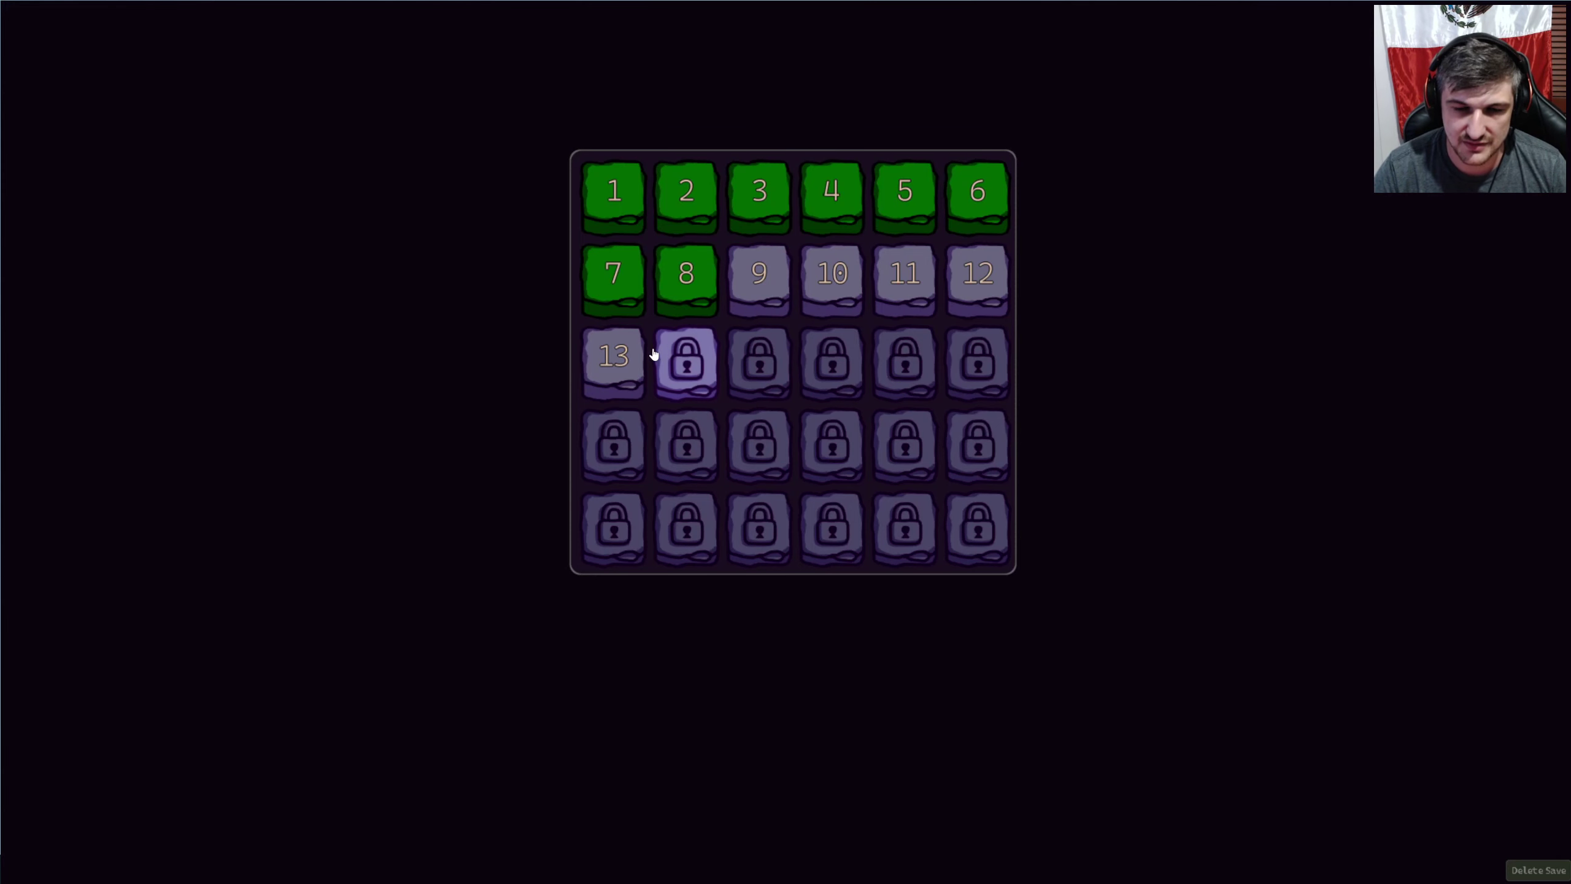
left_click(756, 295)
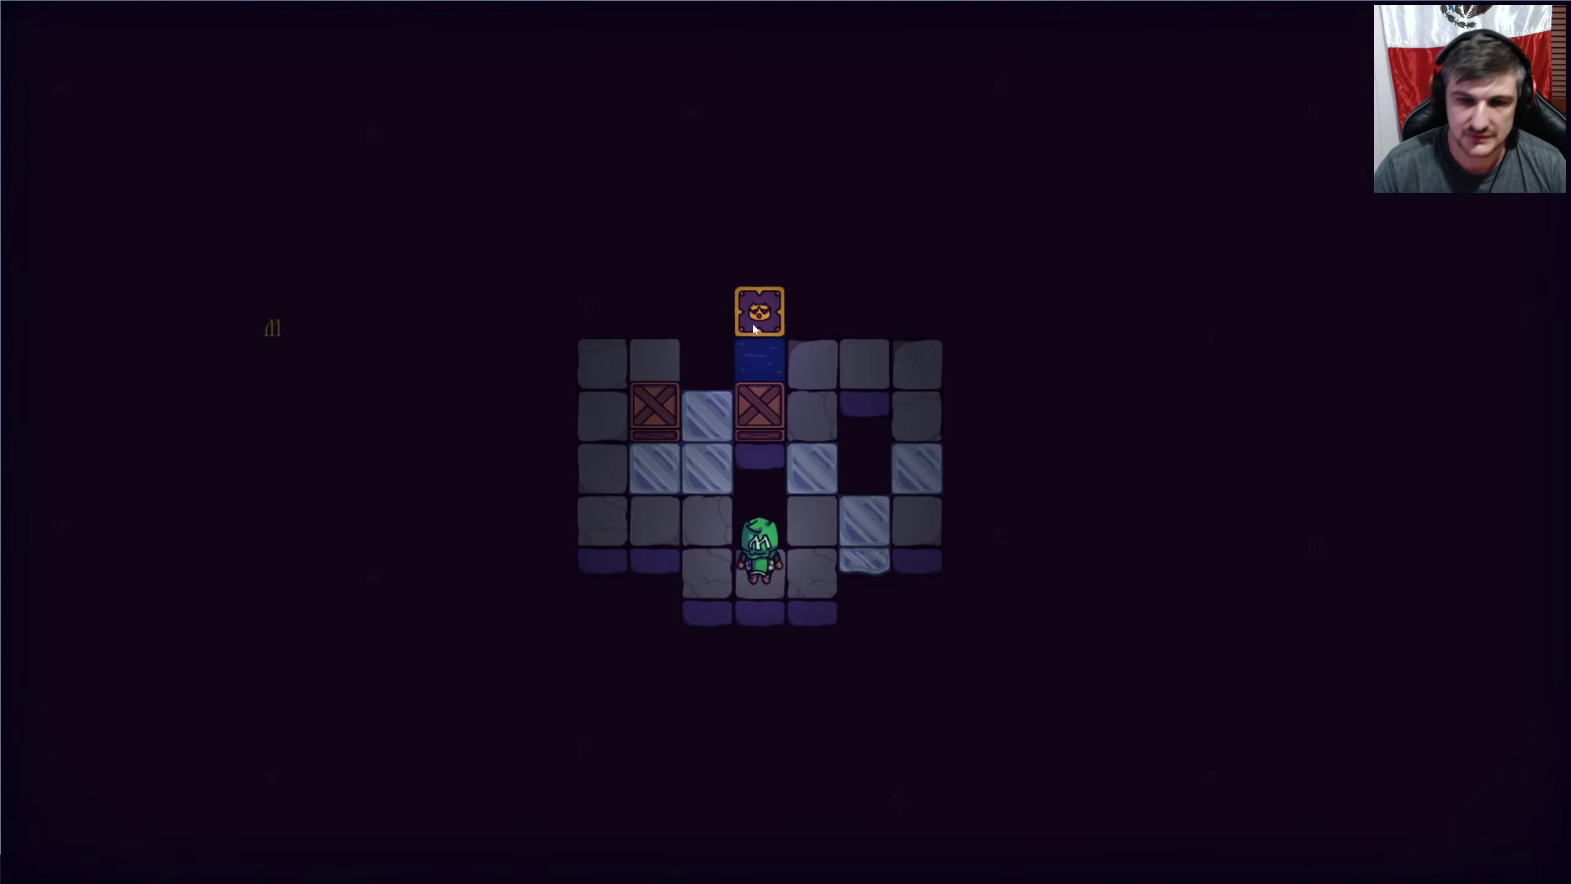
key("Left")
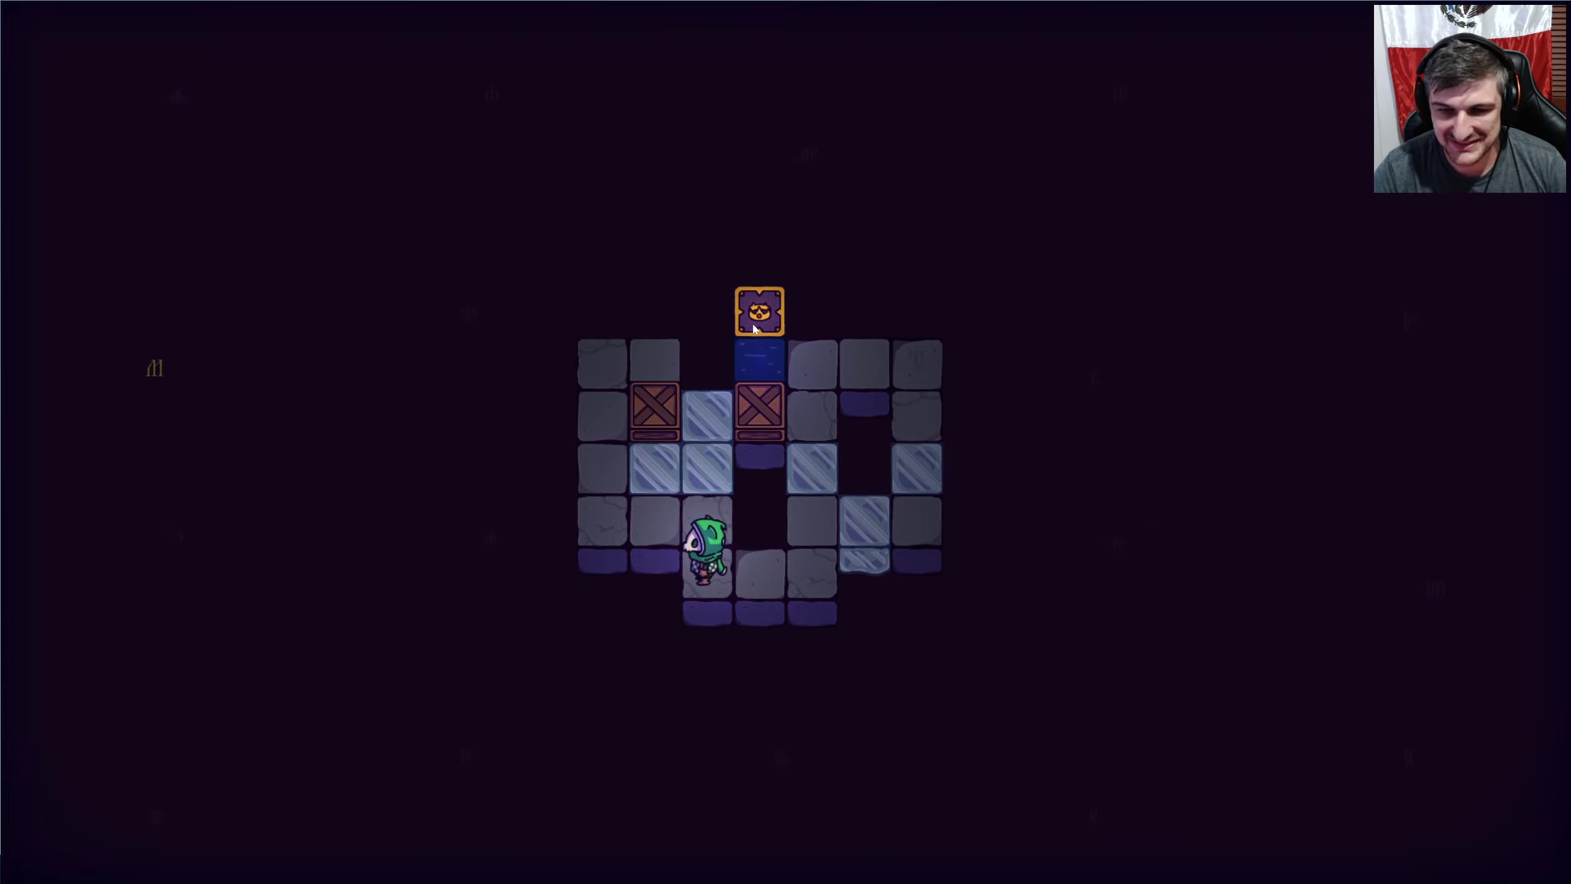
key("Right")
key("Left")
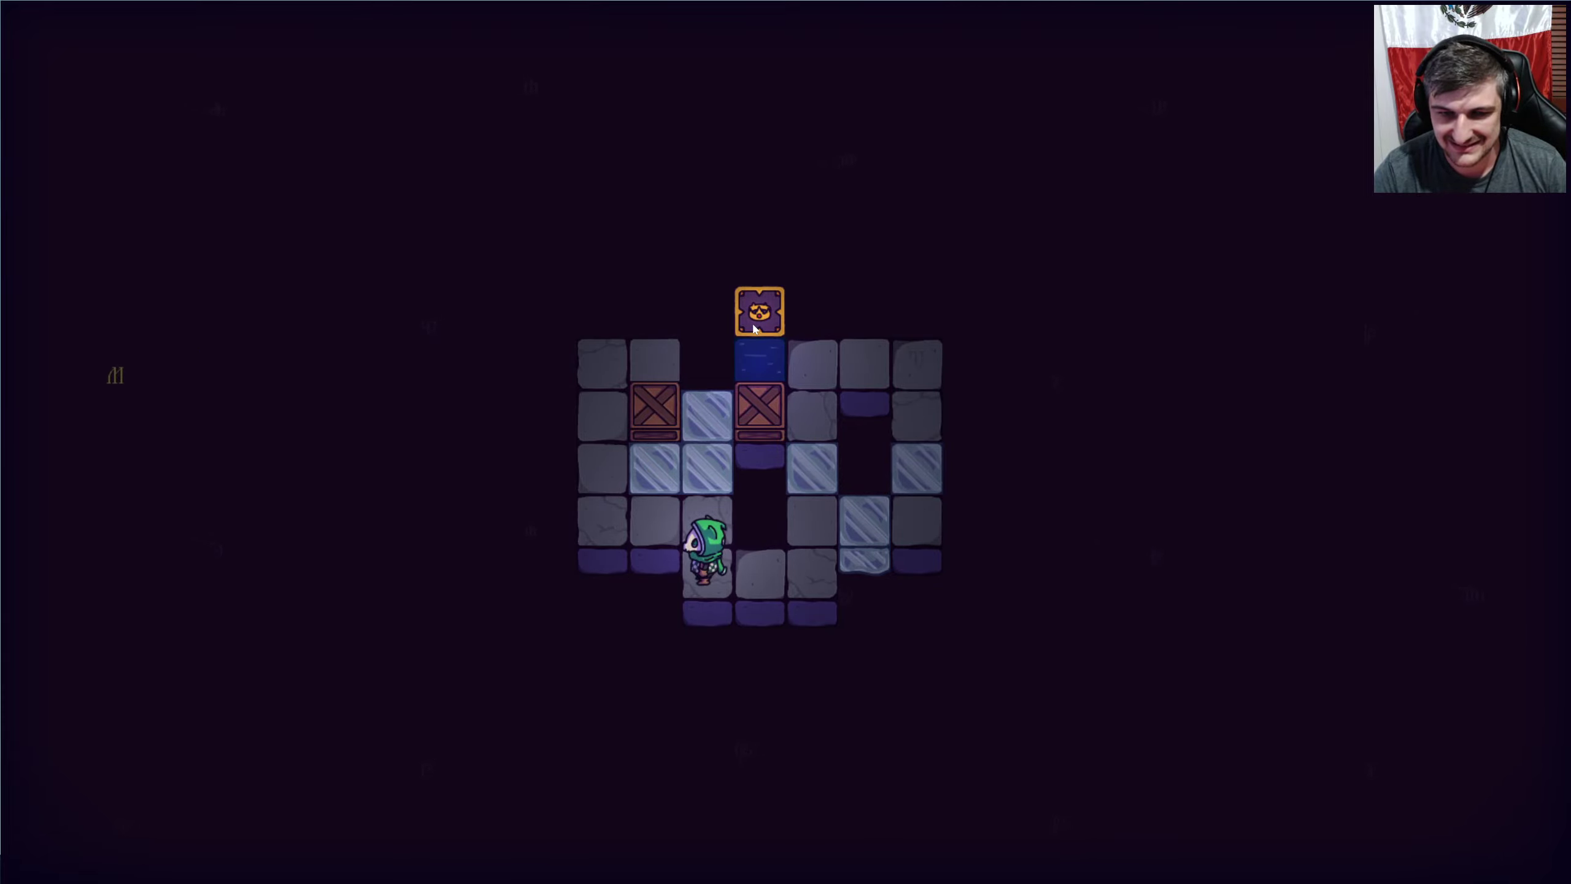
key("Up")
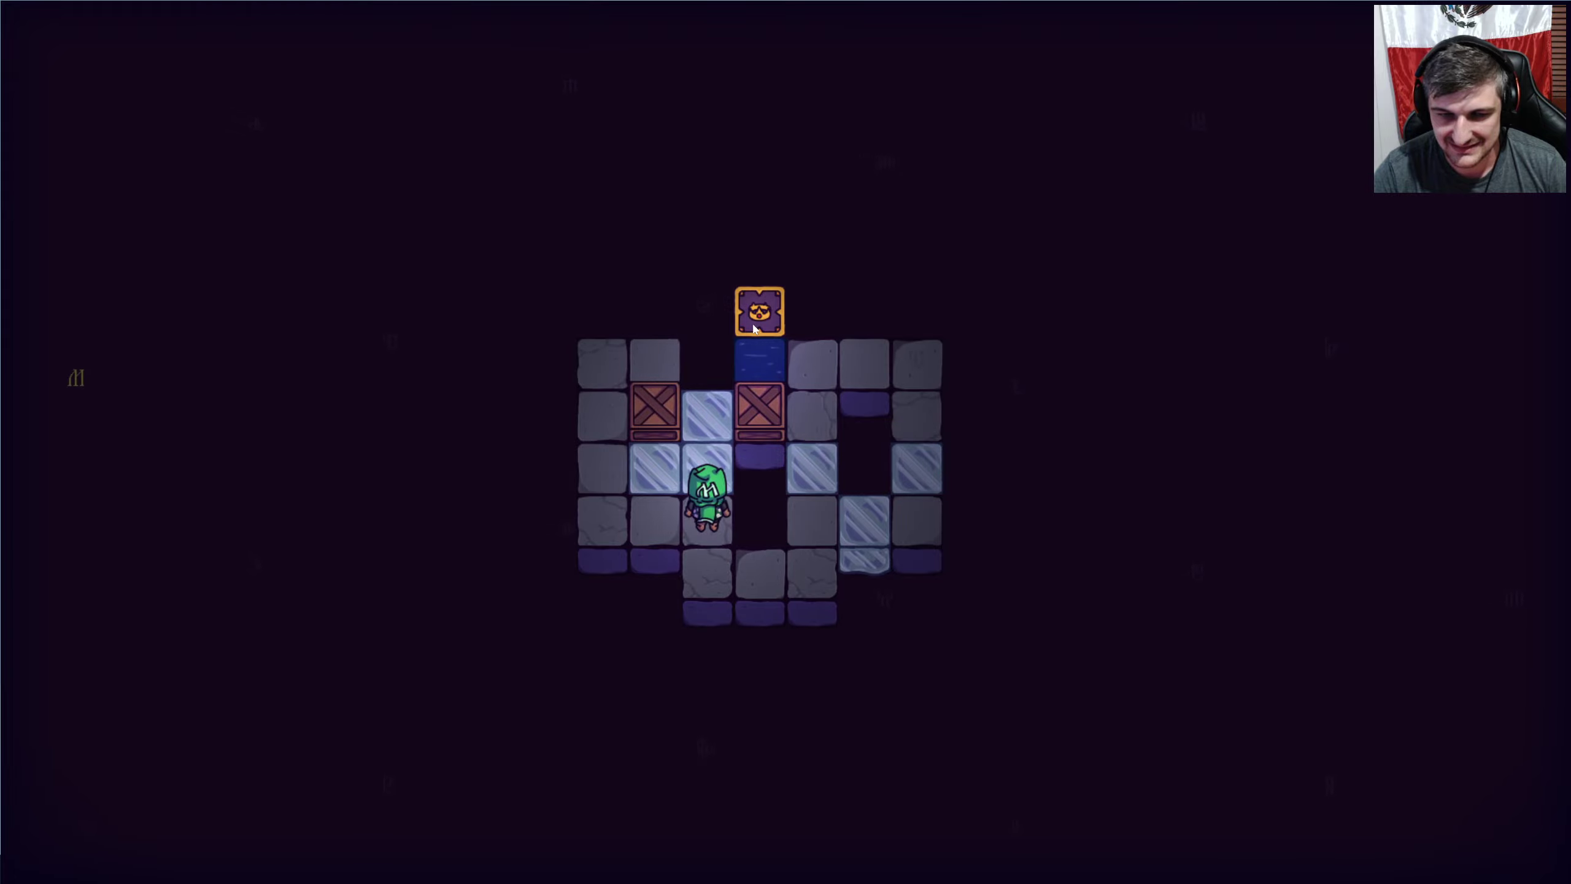
key("Left")
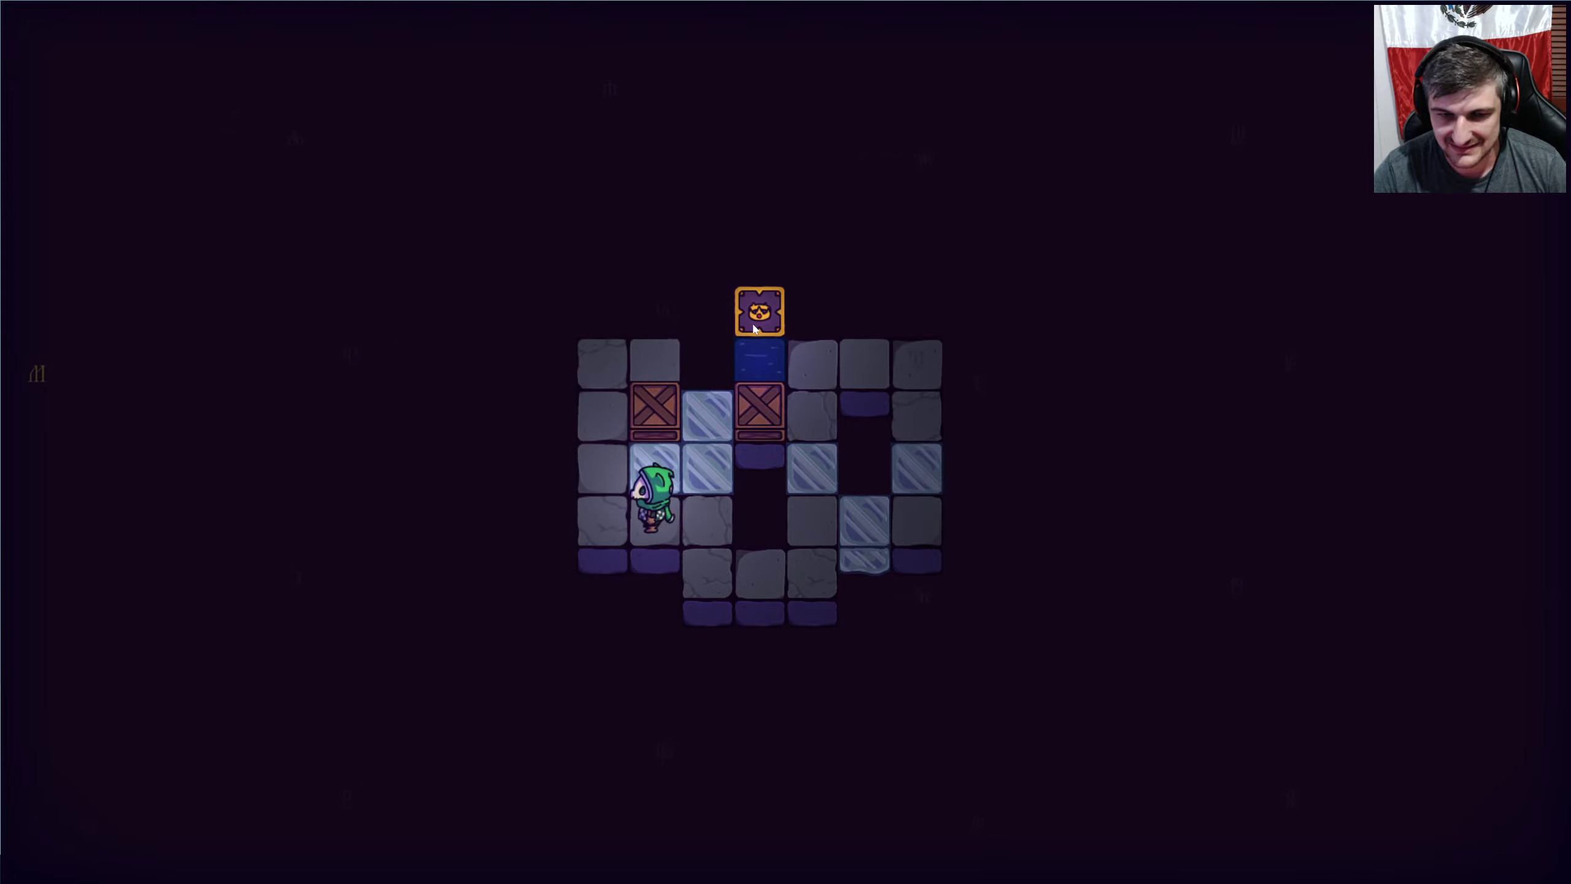
key("Left")
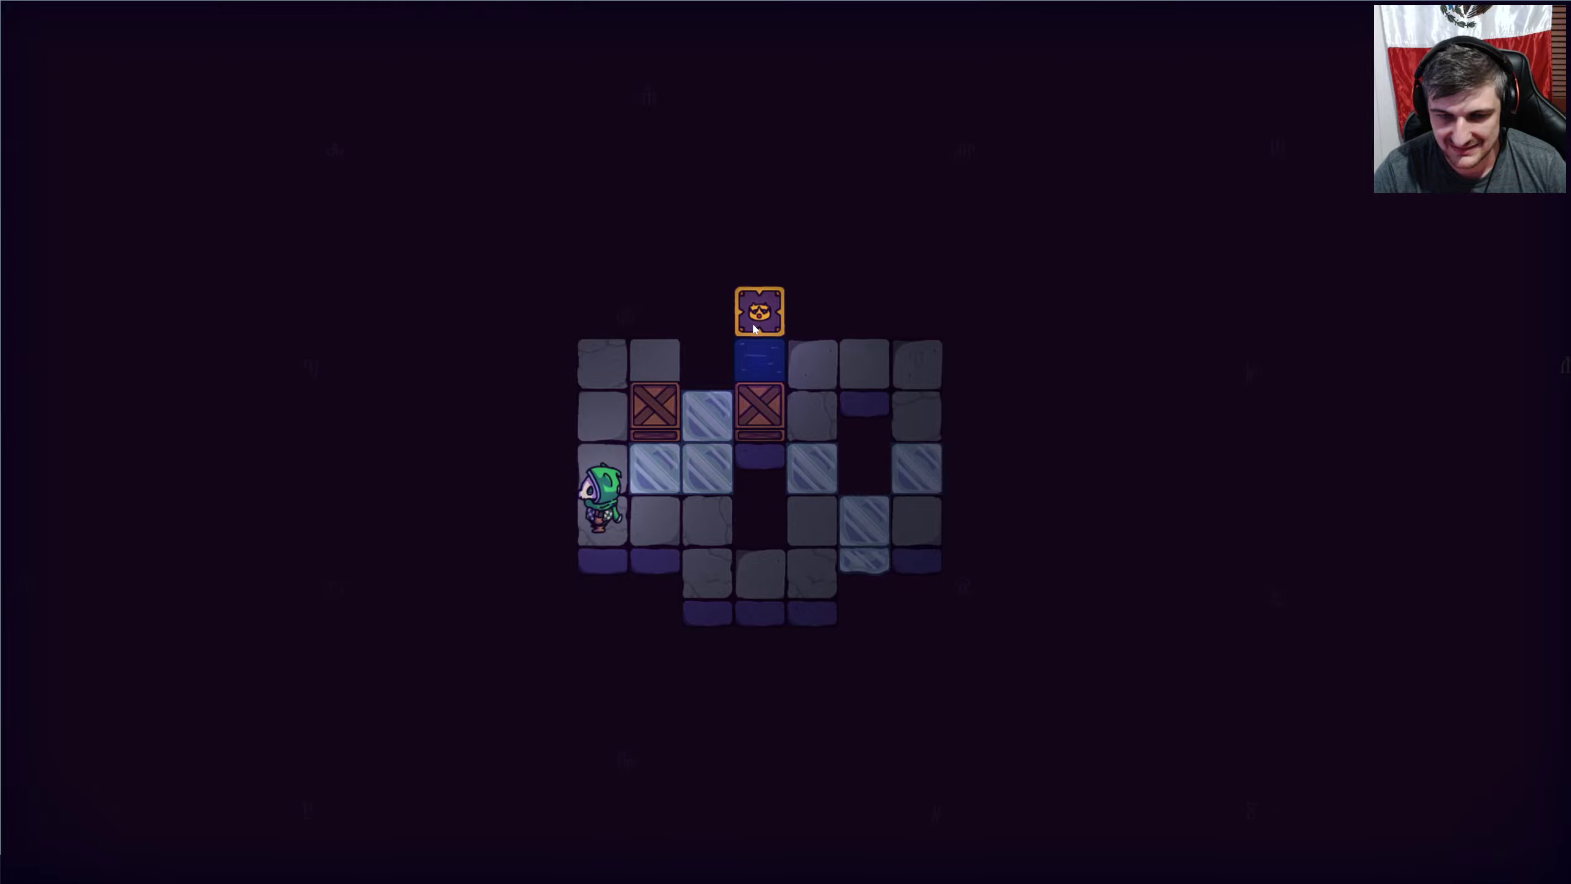
key("Right")
key("Right")
key("Up")
key("Up")
key("Right")
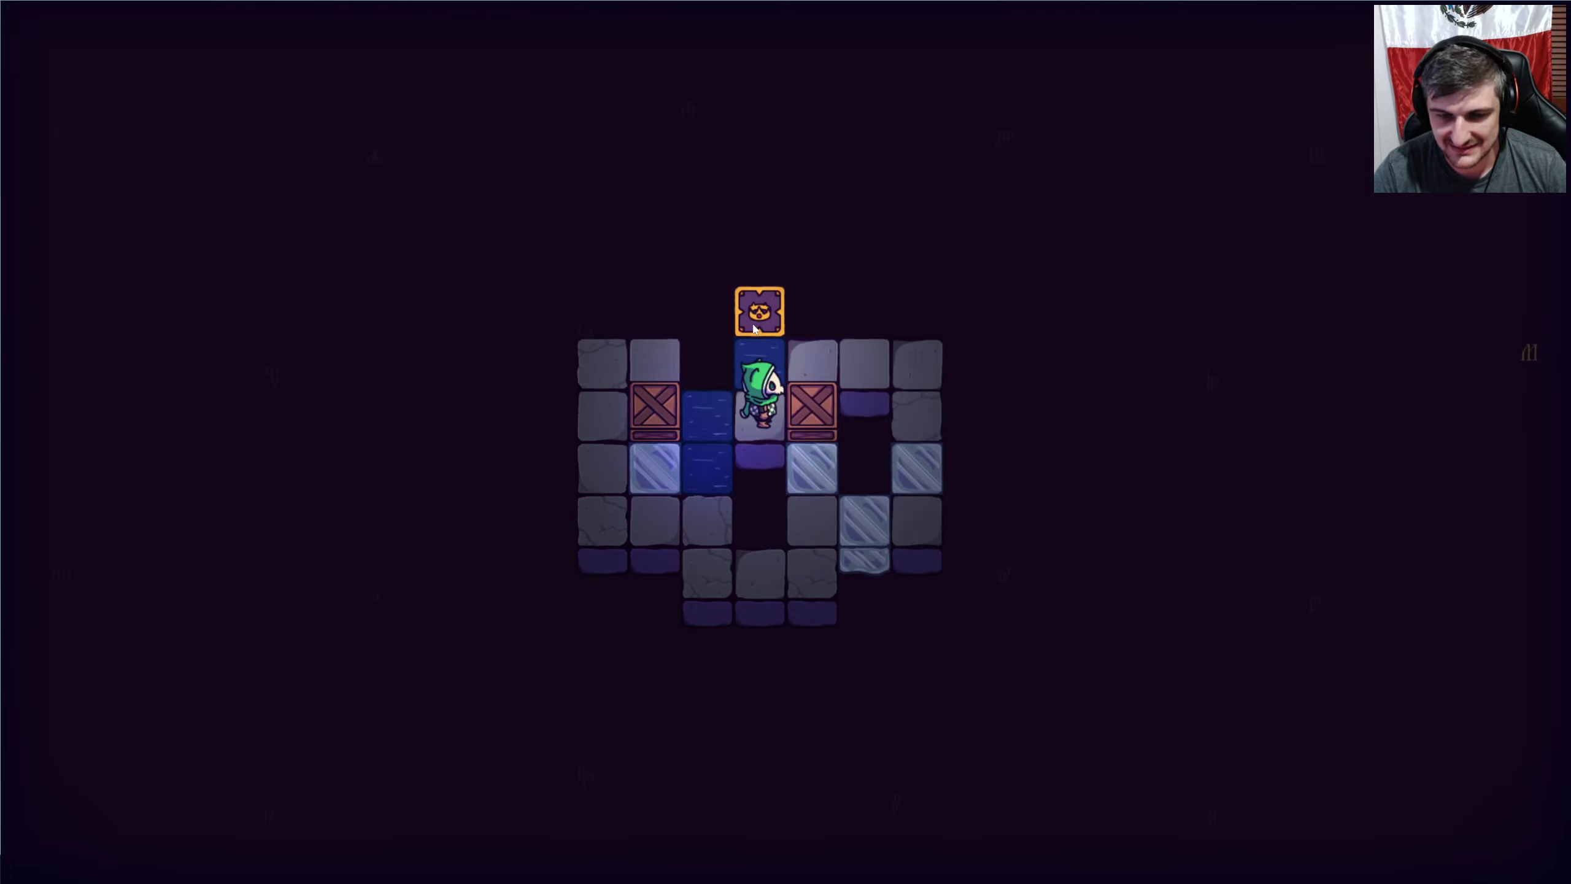
key("r")
key("r")
key("Left")
key("Up")
key("Left")
key("Up")
key("Left")
key("Up")
key("Up")
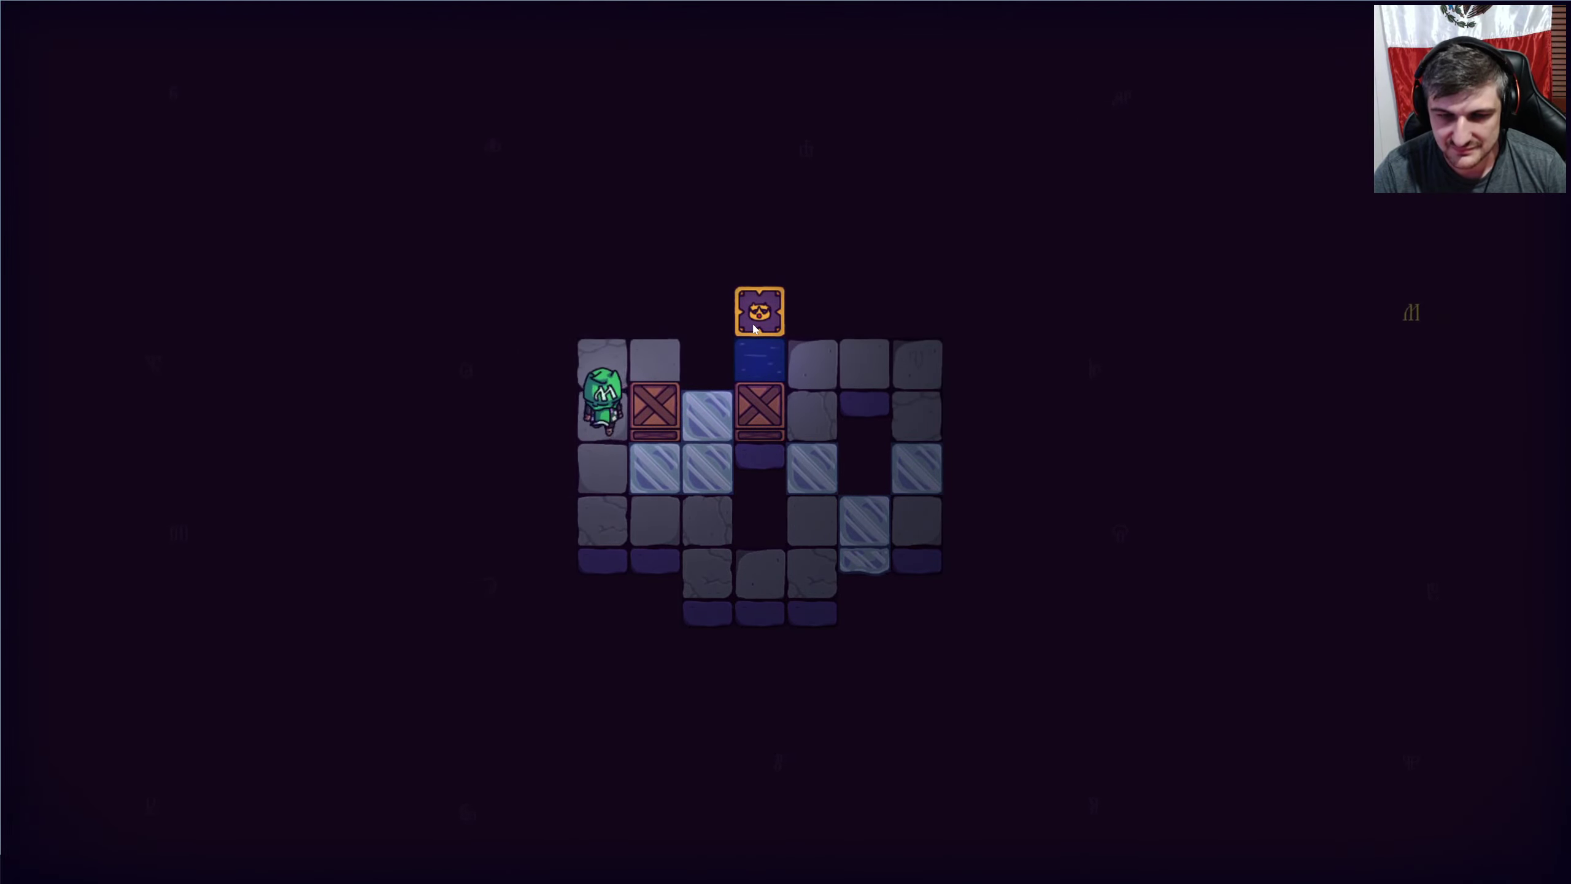
key("Right")
key("Down")
key("Left")
key("Left")
key("Down")
key("Down")
key("Right")
key("Down")
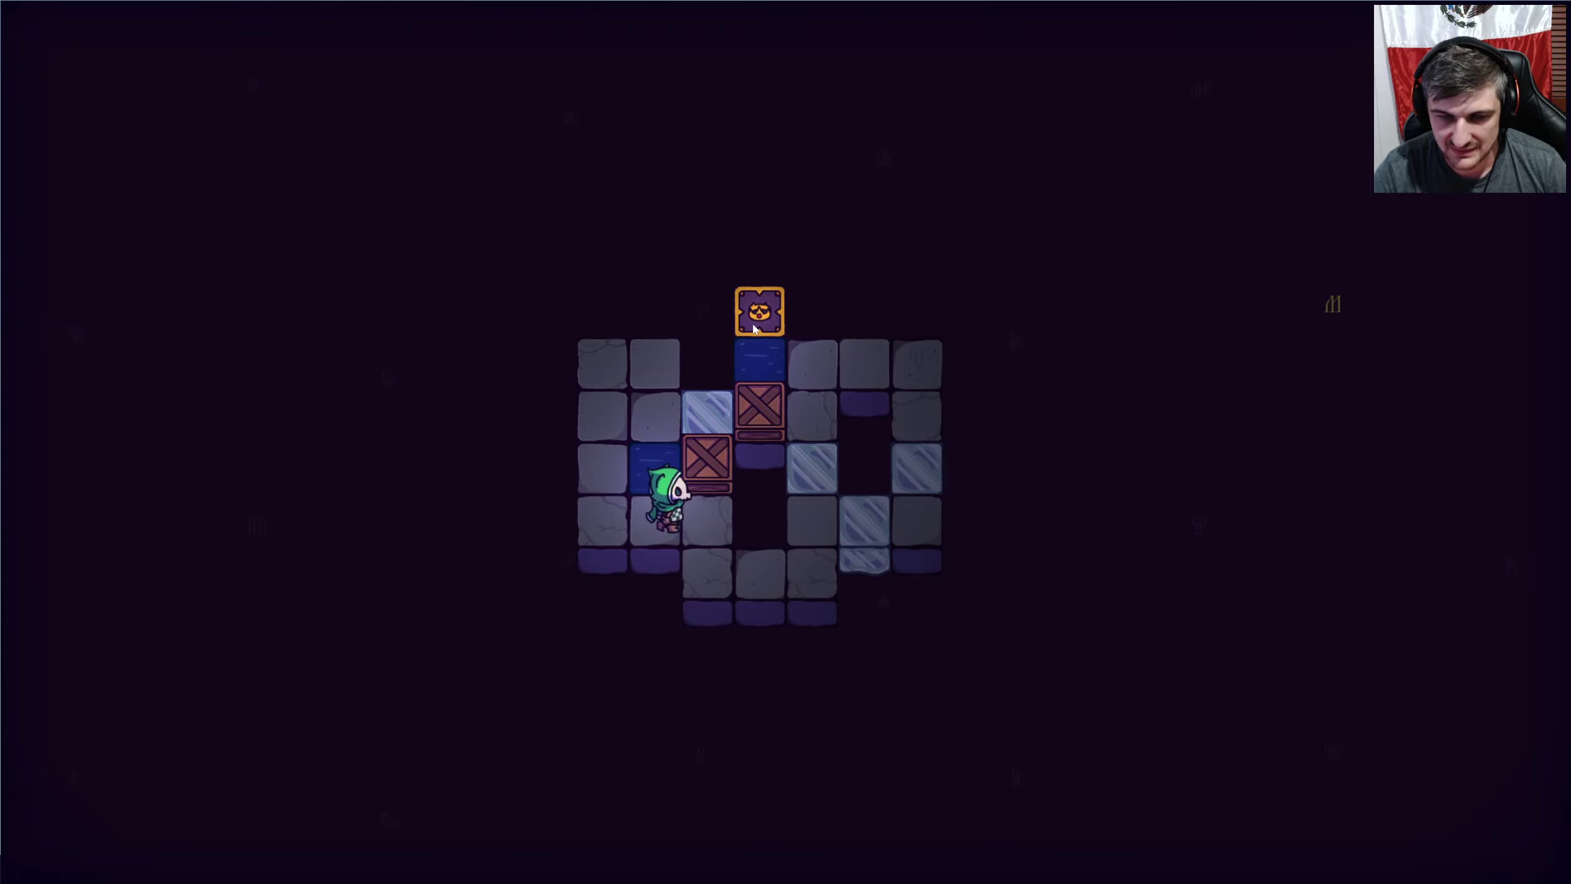
key("Right")
key("Down")
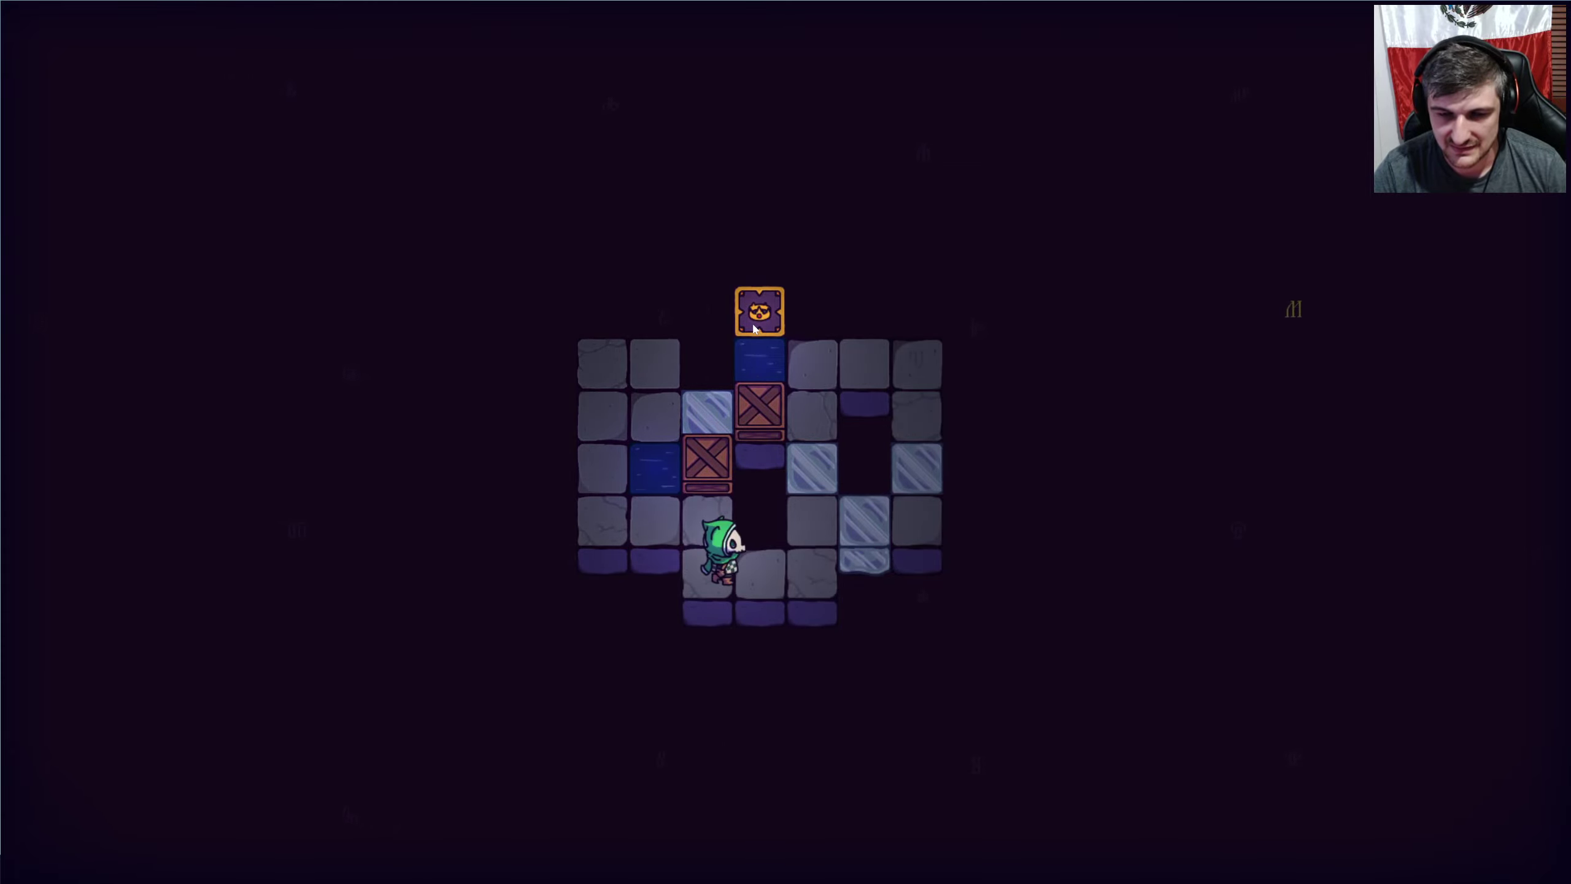
key("Right")
key("Right")
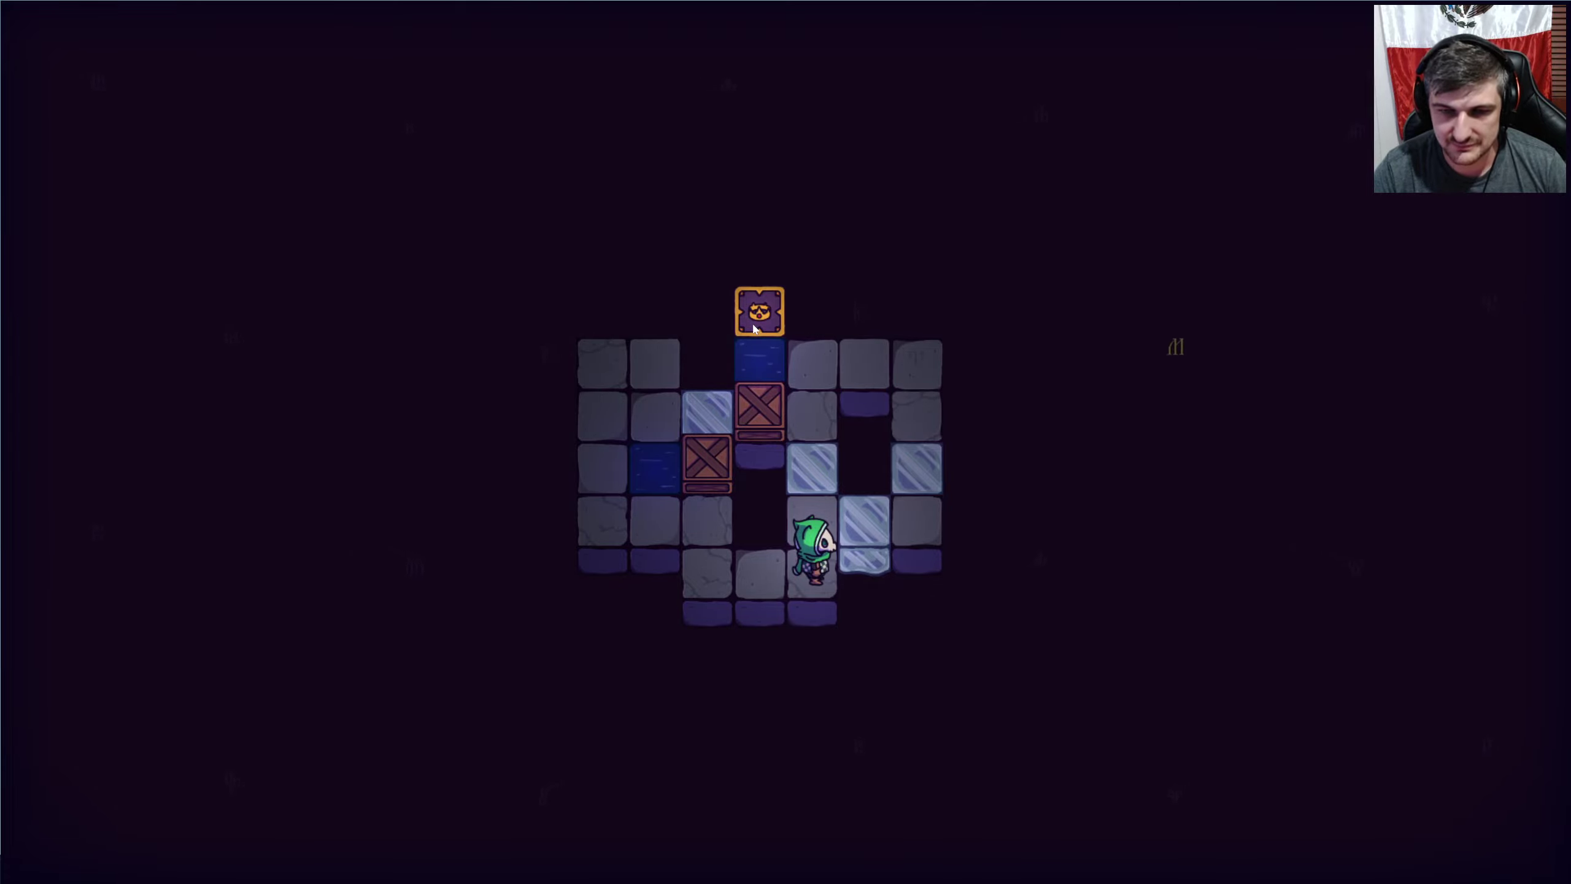
key("Left")
key("Left")
key("Left")
key("Up")
key("Left")
key("Up")
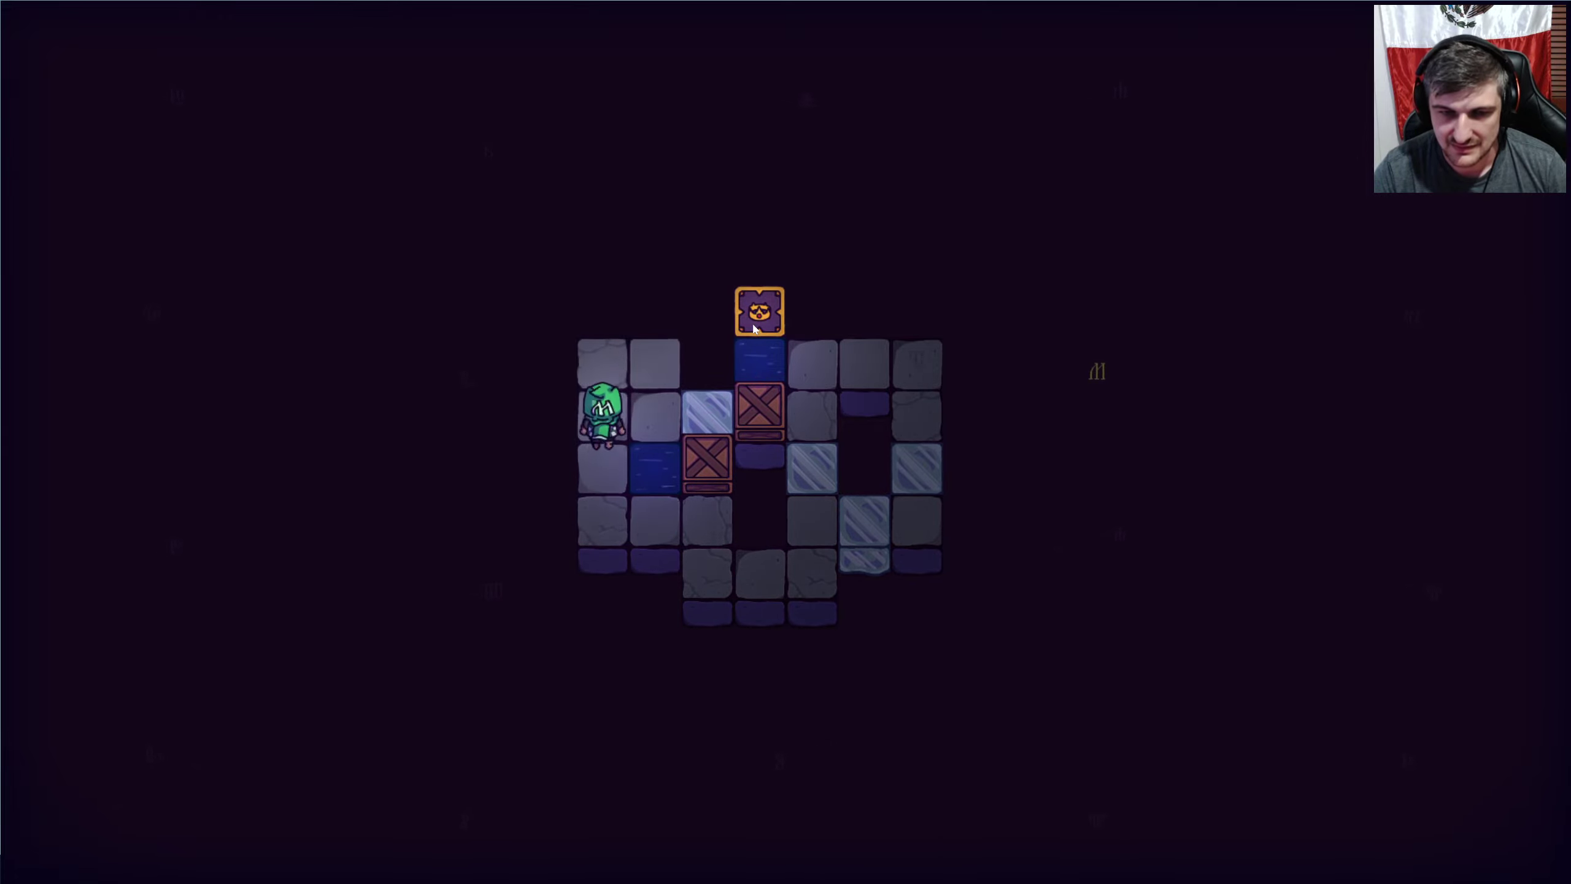
key("Up")
key("Right")
key("Right")
key("Right")
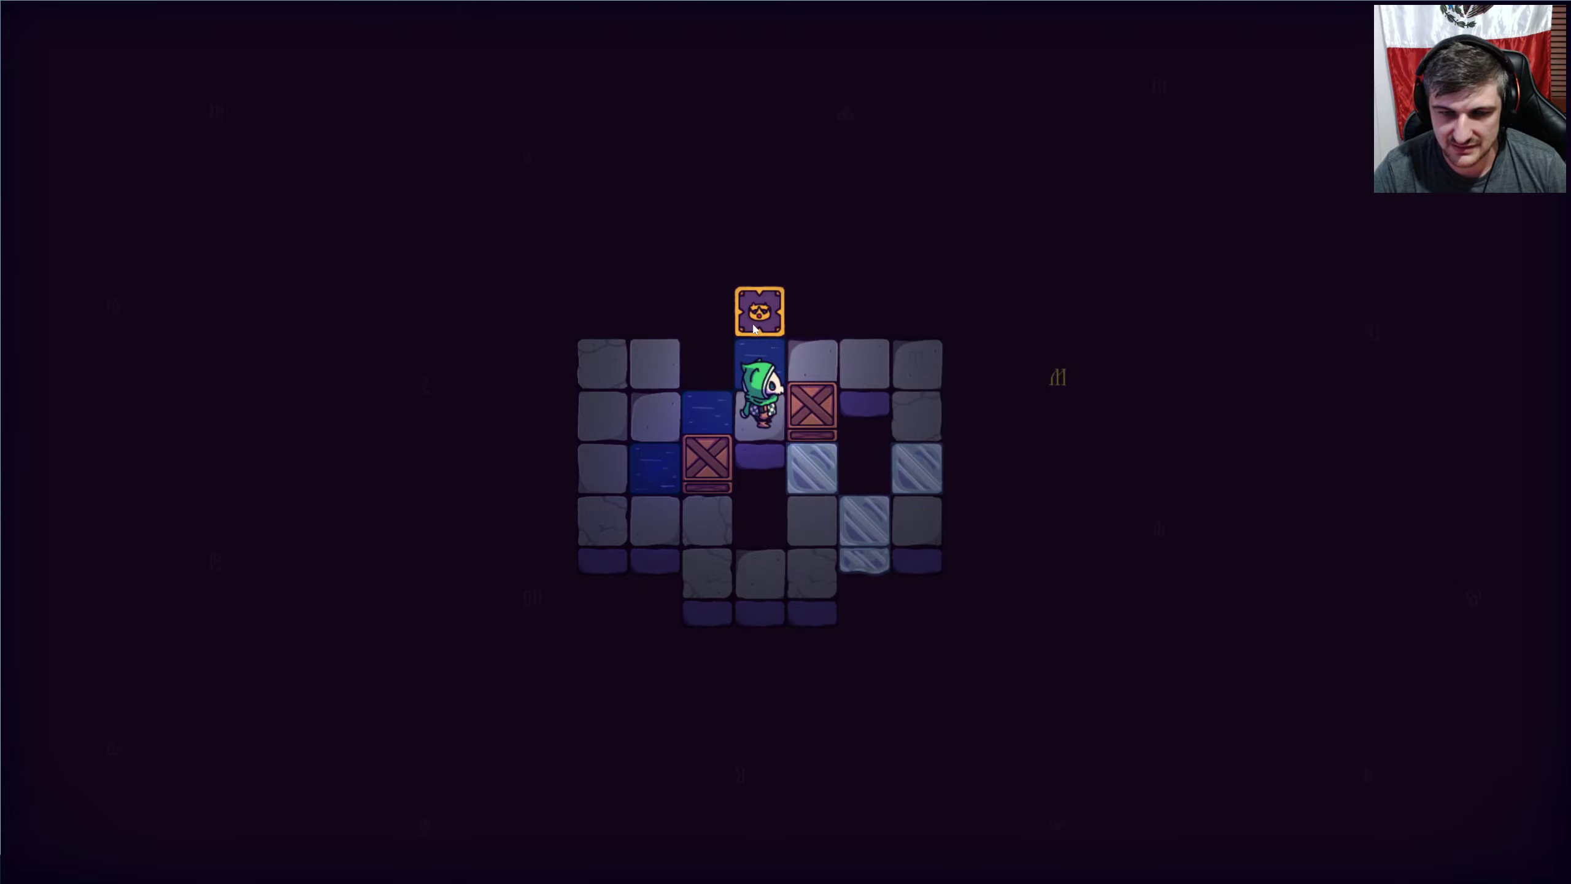
key("r")
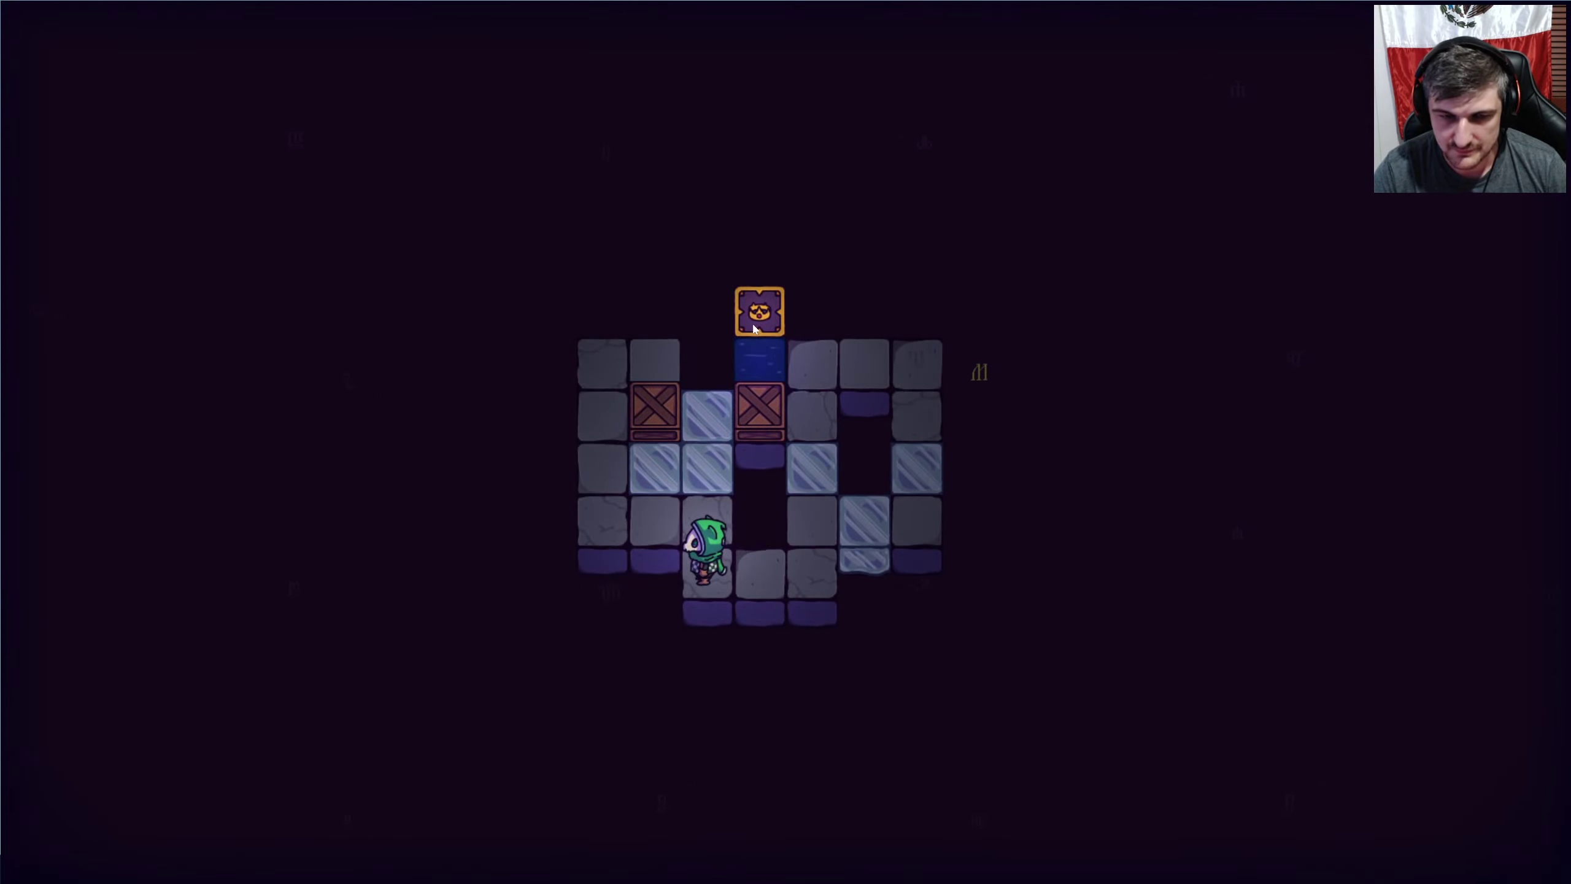
Walk to the top-left and push a crate to the right.
key("Left")
key("Left")
key("Up")
key("Up")
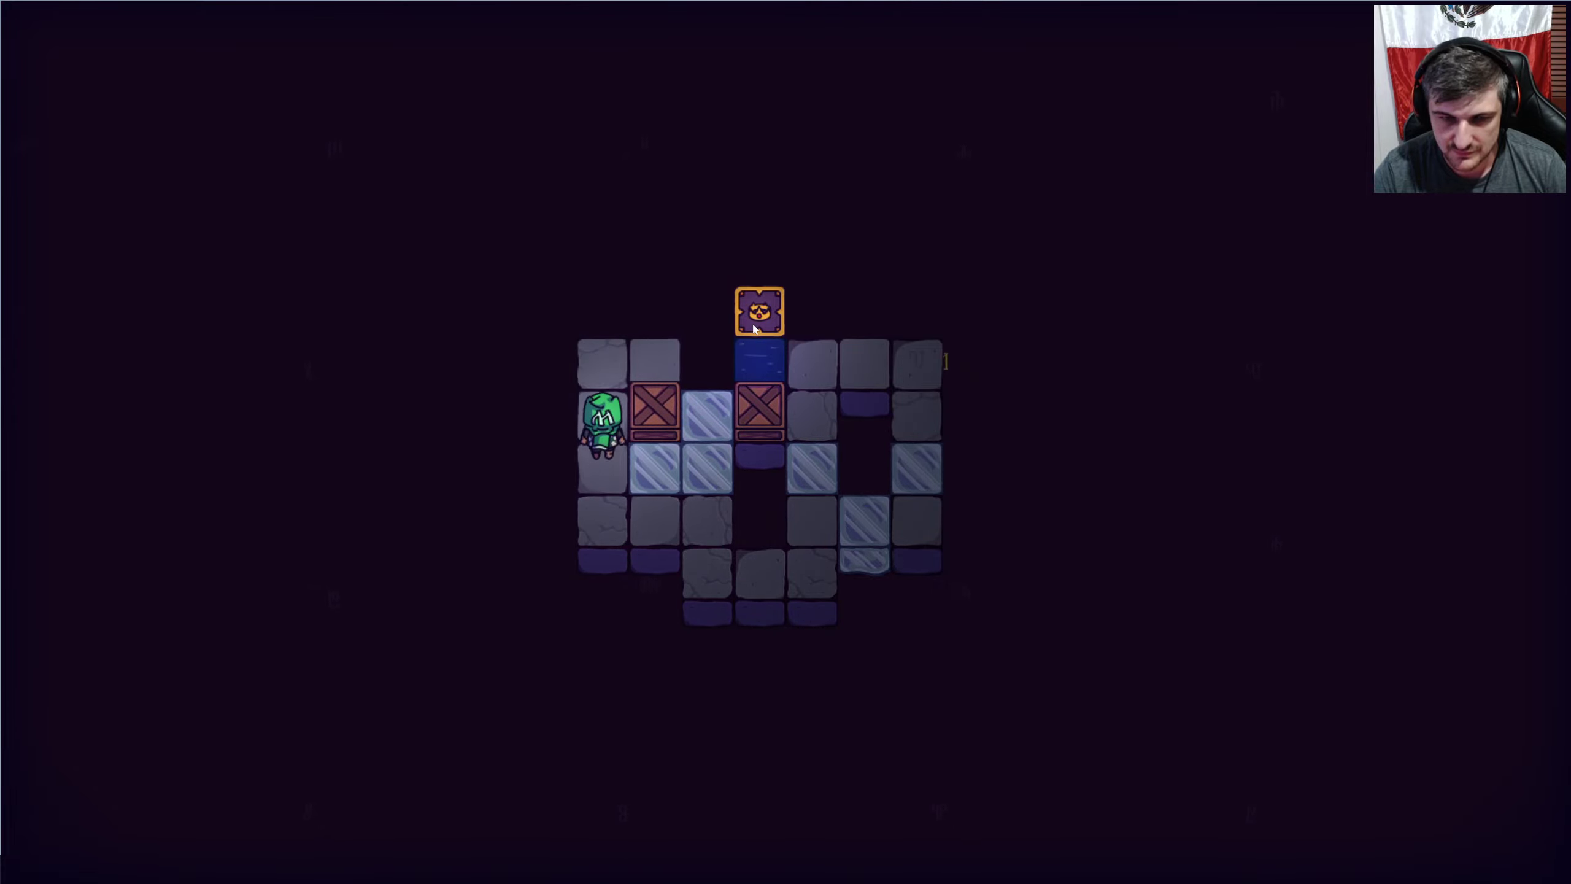
key("Up")
key("Right")
key("Right")
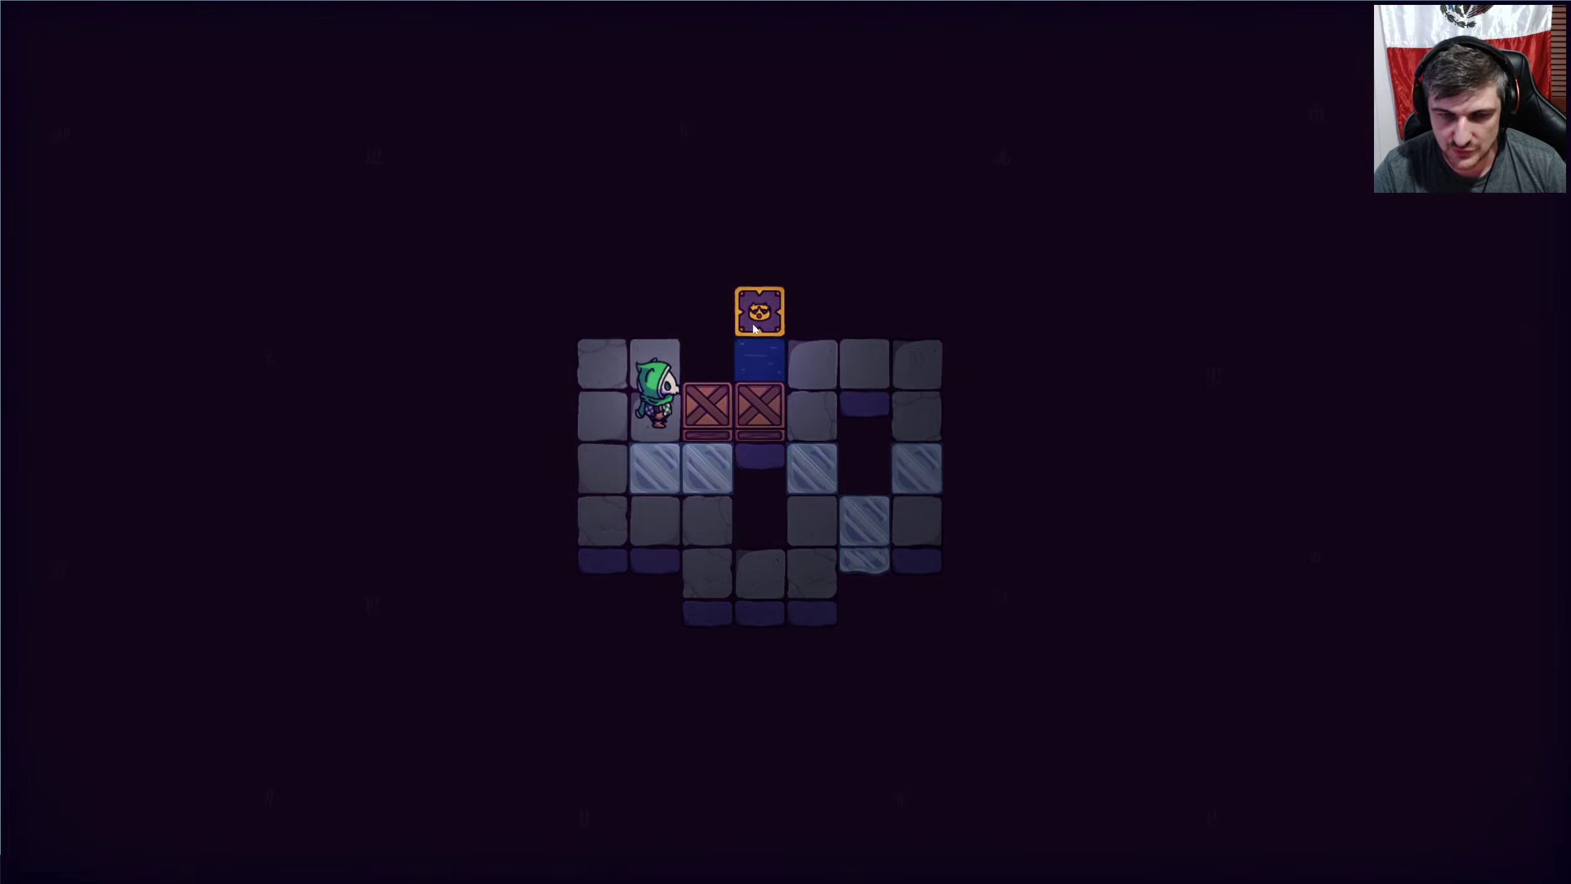
Restart the level, walk to the top-left tile and push a crate down one tile.
key("r")
key("Up")
key("Left")
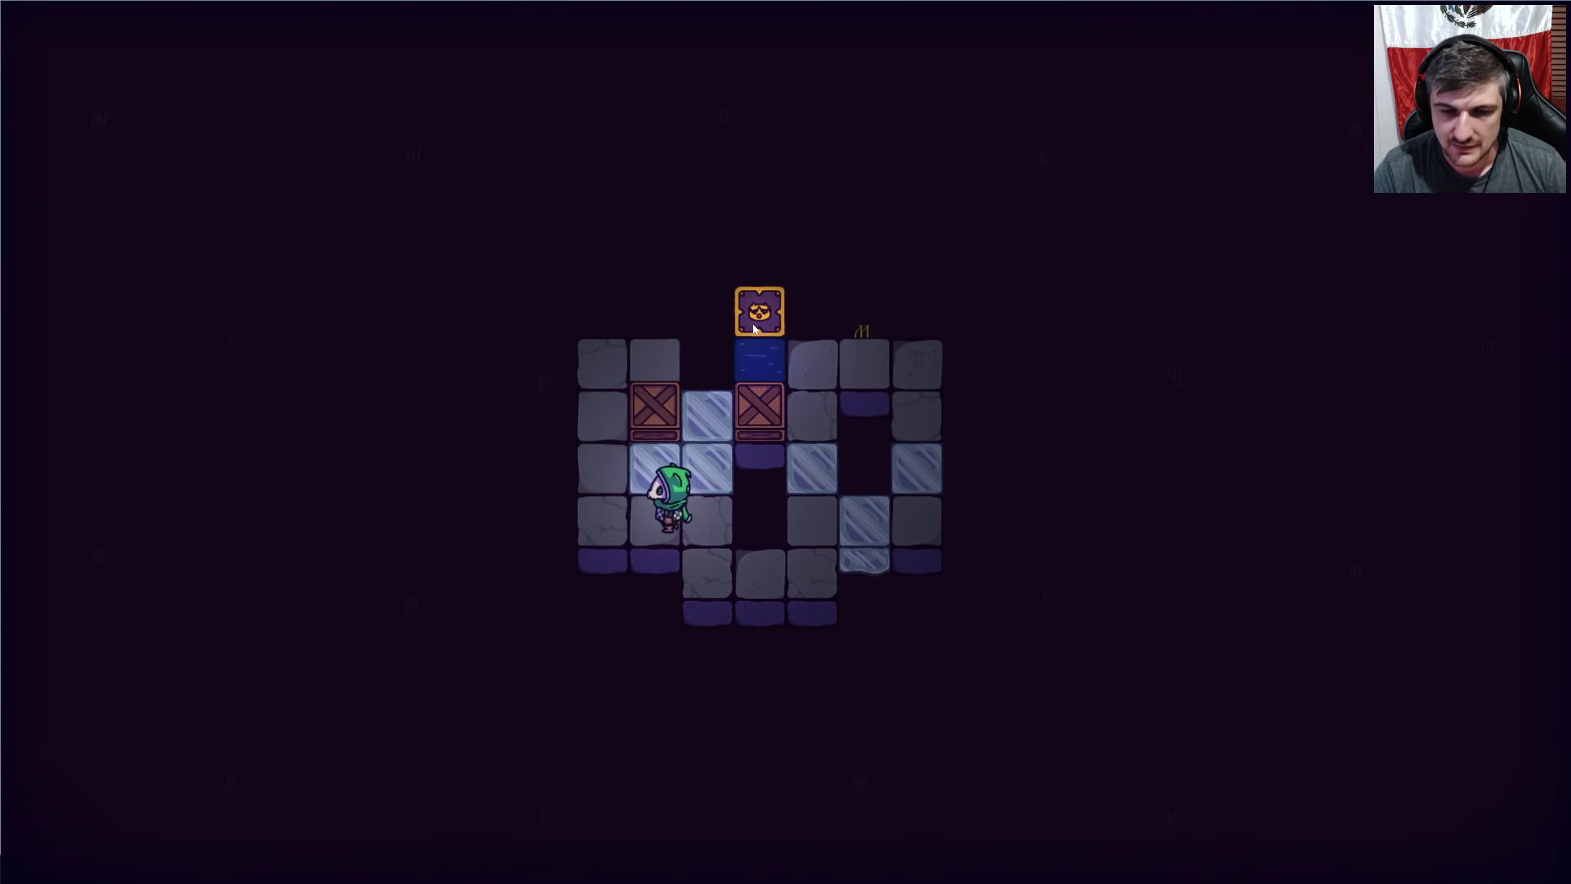
key("Left")
key("Up")
key("Up")
key("Right")
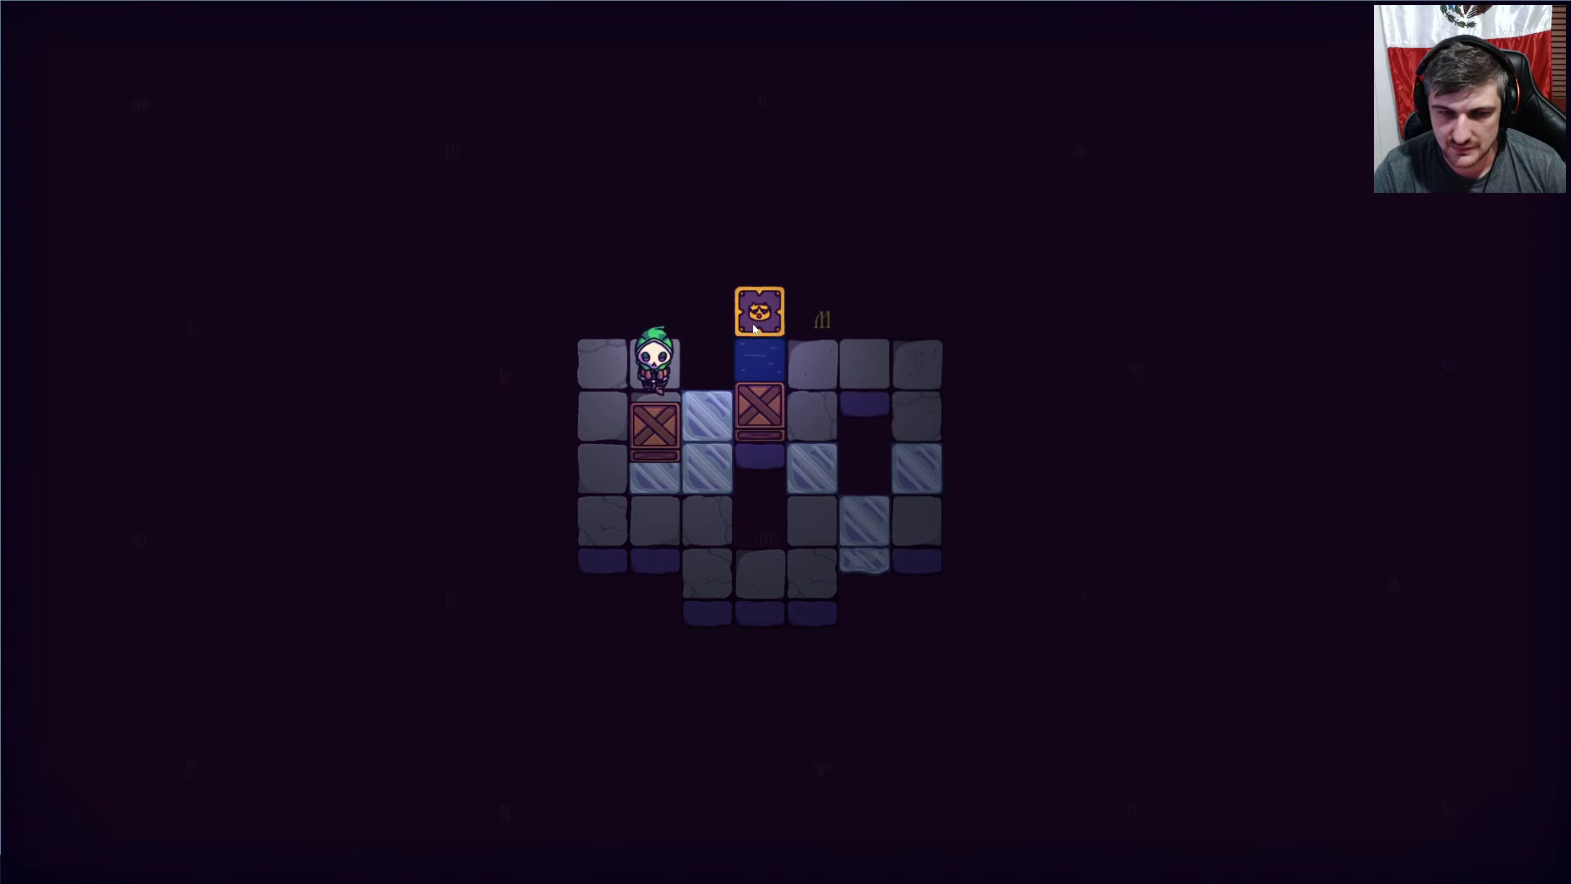
key("Down")
key("Down")
key("Down")
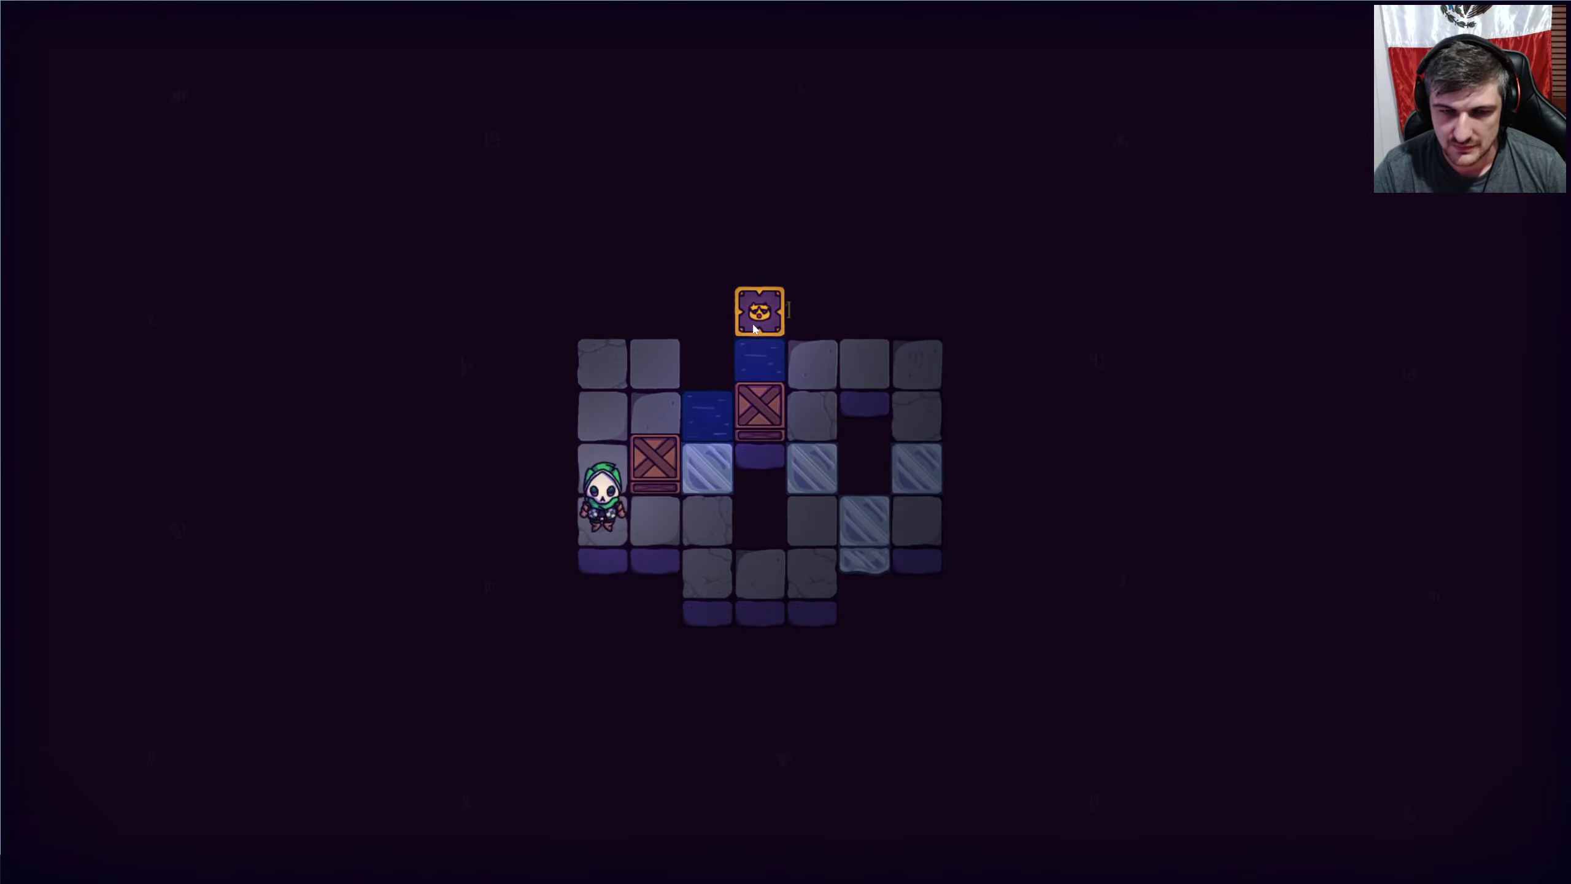
Push the left crate up, then shove the crates right into the water.
key("Right")
key("Up")
key("Left")
key("Up")
key("Right")
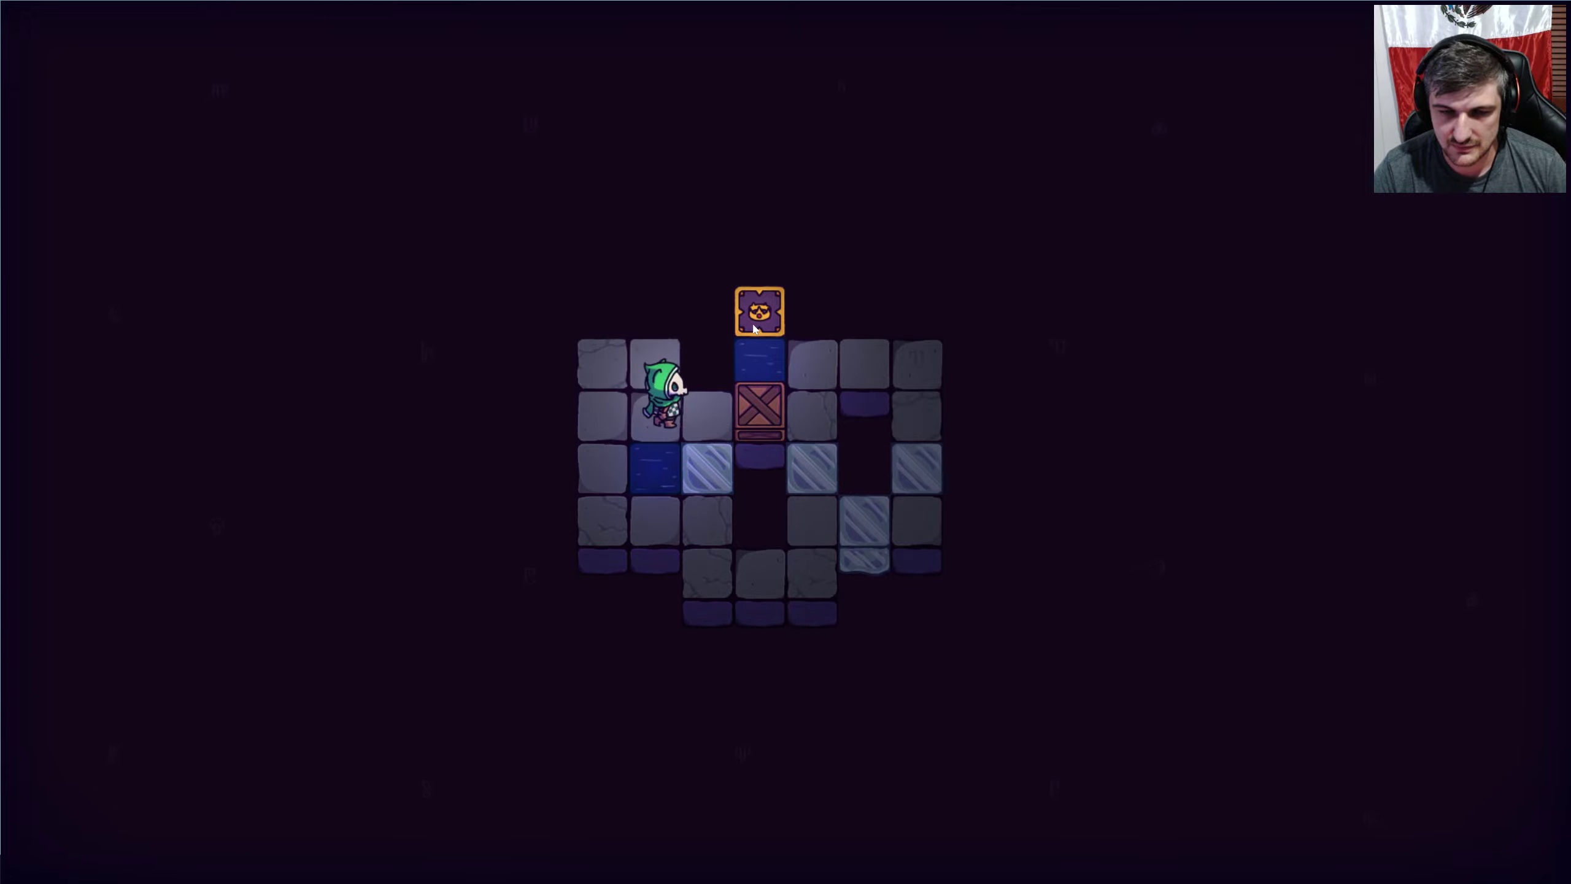
key("Right")
key("Right")
key("Left")
Walk down to the right, push a crate up two tiles and head left.
key("Down")
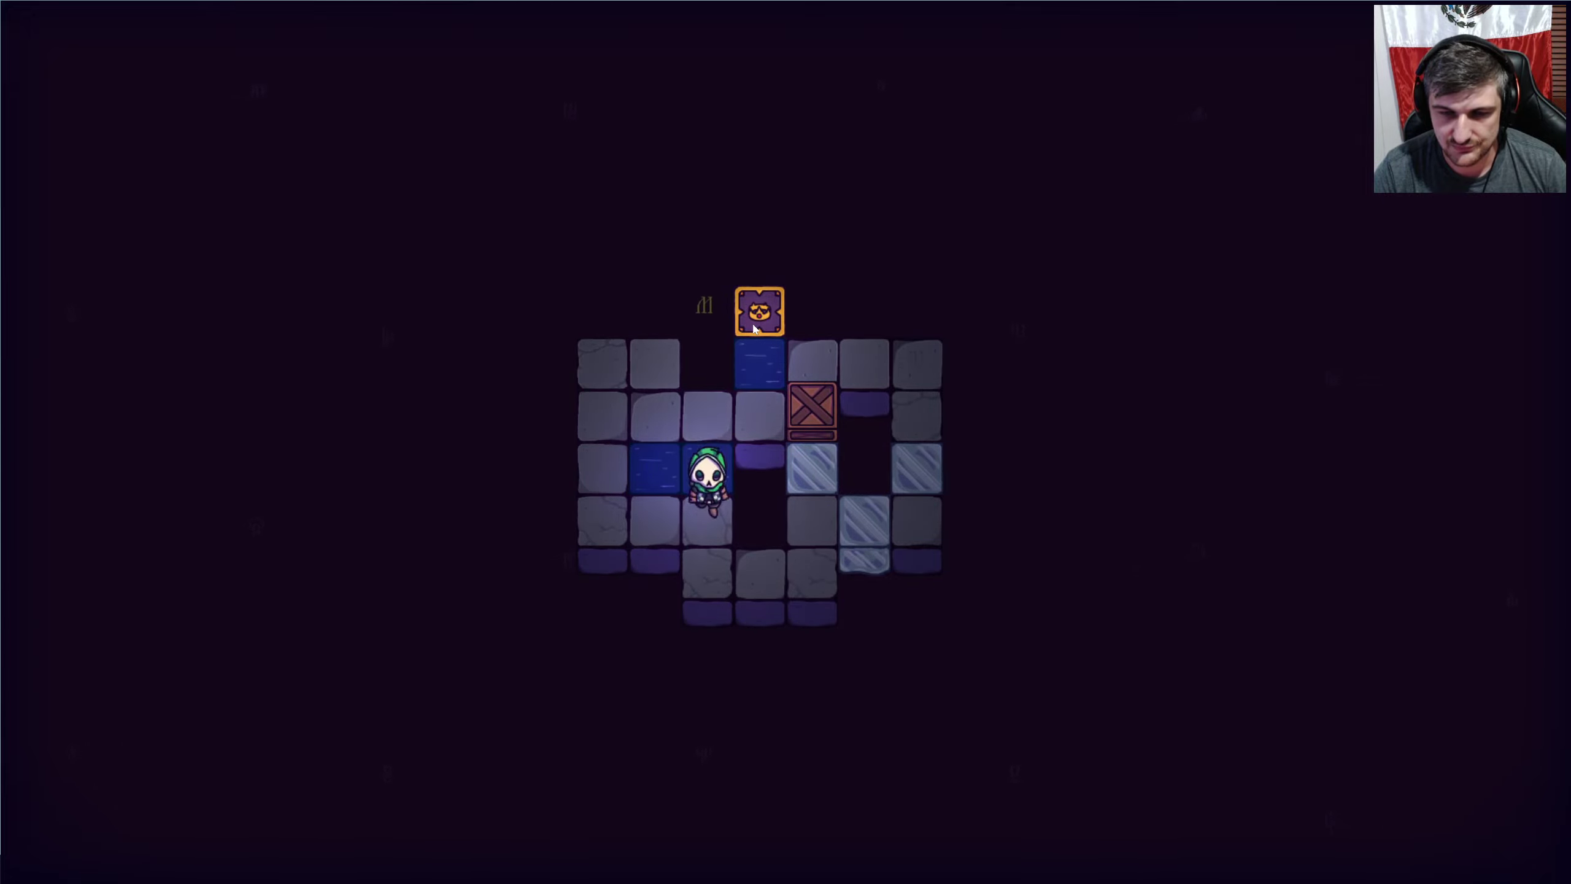
key("Down")
key("Down")
key("Right")
key("Right")
key("Up")
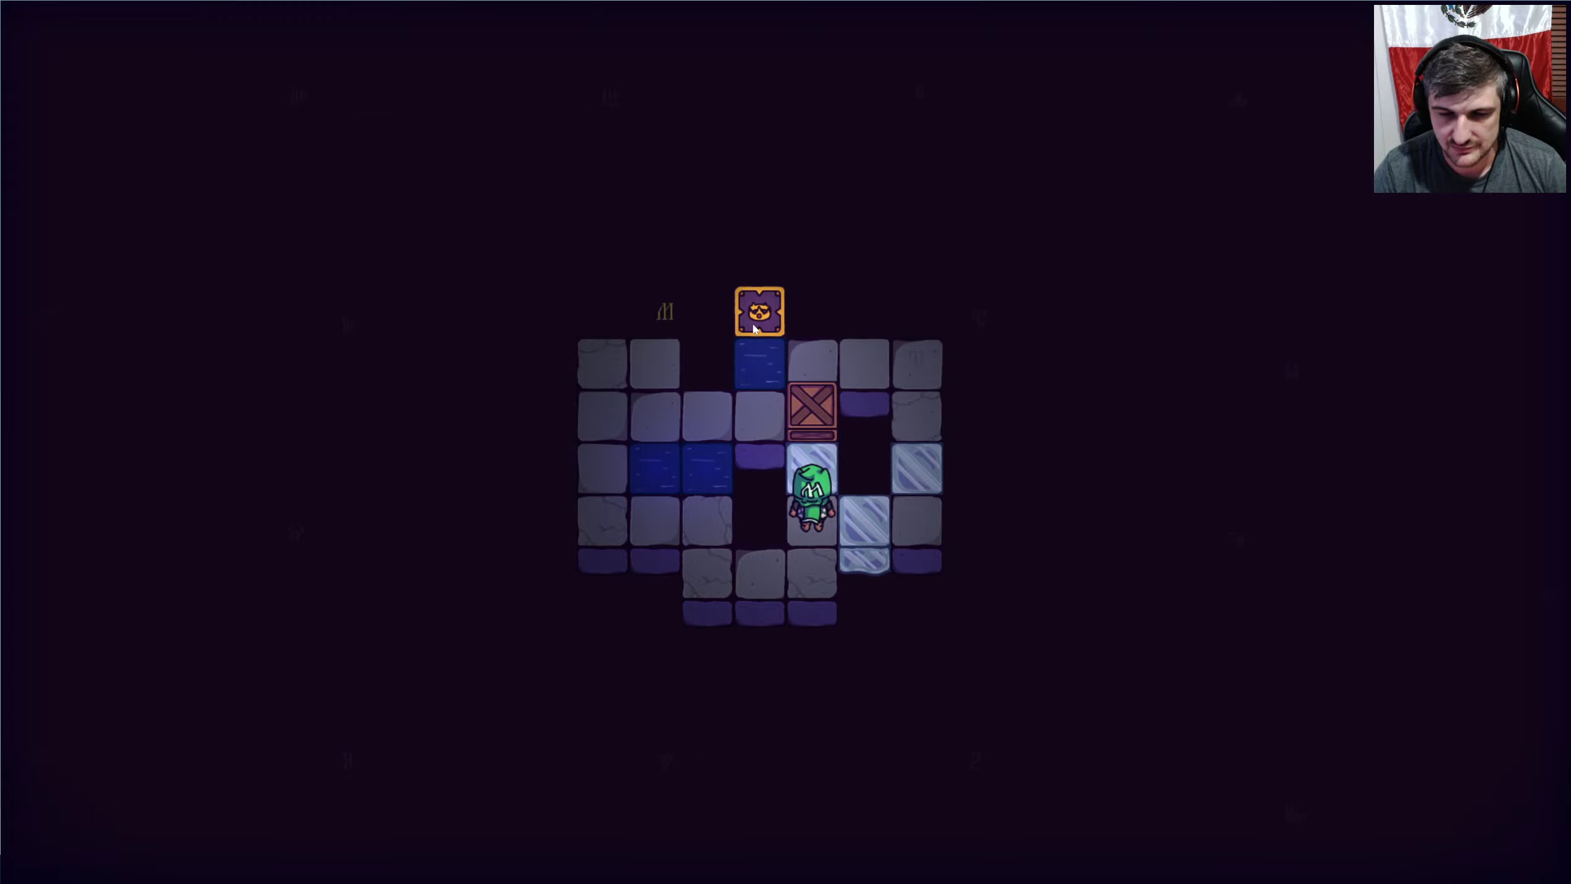
key("Up")
key("Up")
key("Left")
key("Left")
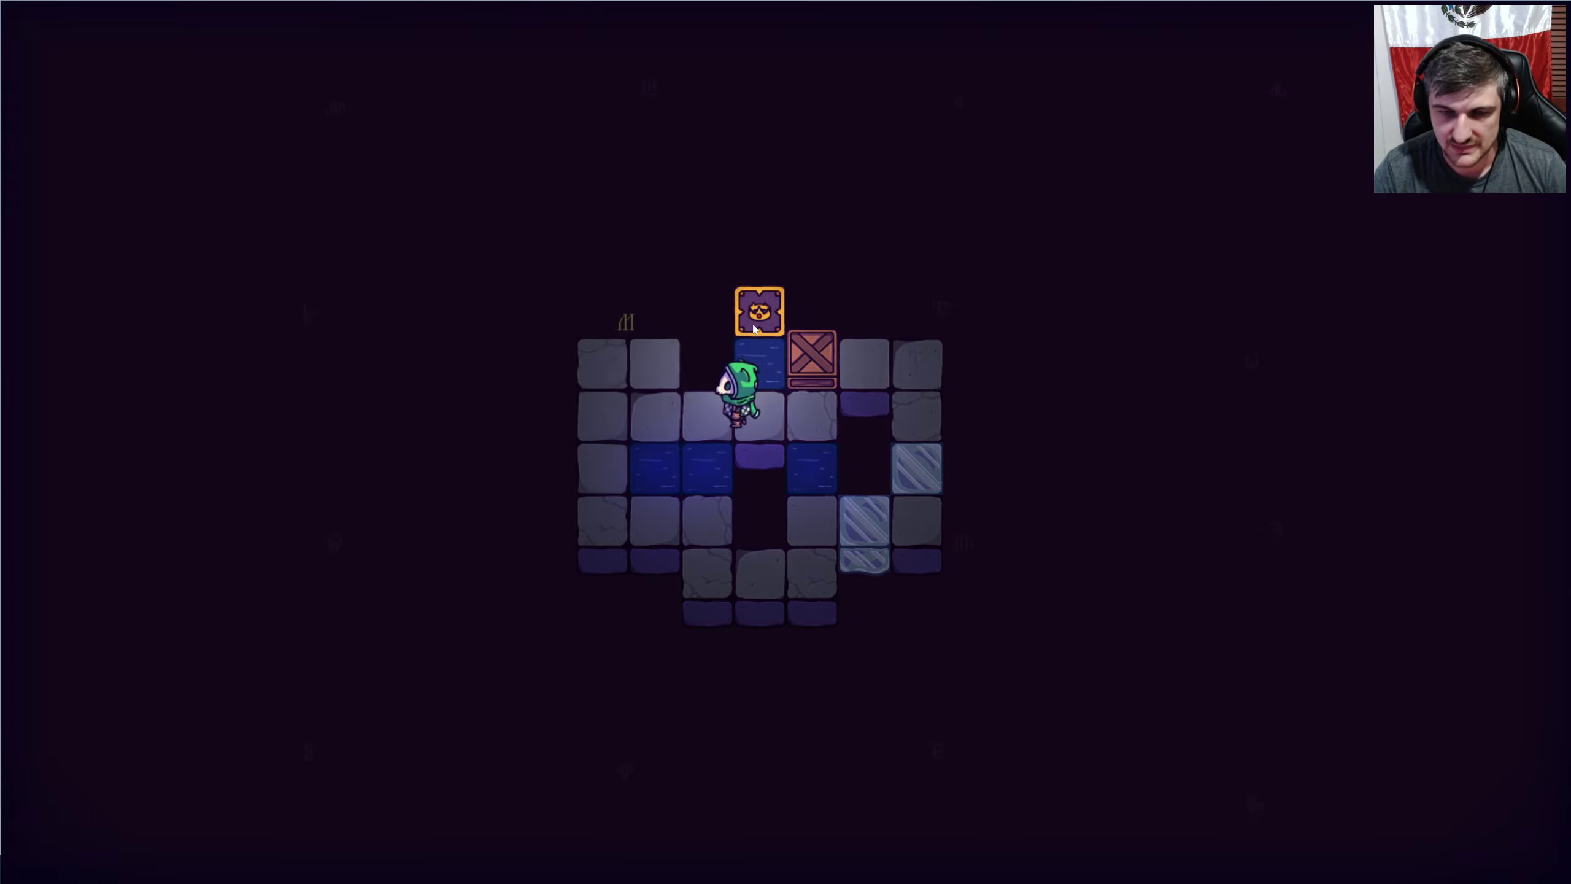
key("Left")
key("Left")
Circle along the bottom row onto the ice and push the crate left.
key("Down")
key("Down")
key("Down")
key("Right")
key("Right")
key("Right")
key("Right")
key("Right")
key("Up")
key("Right")
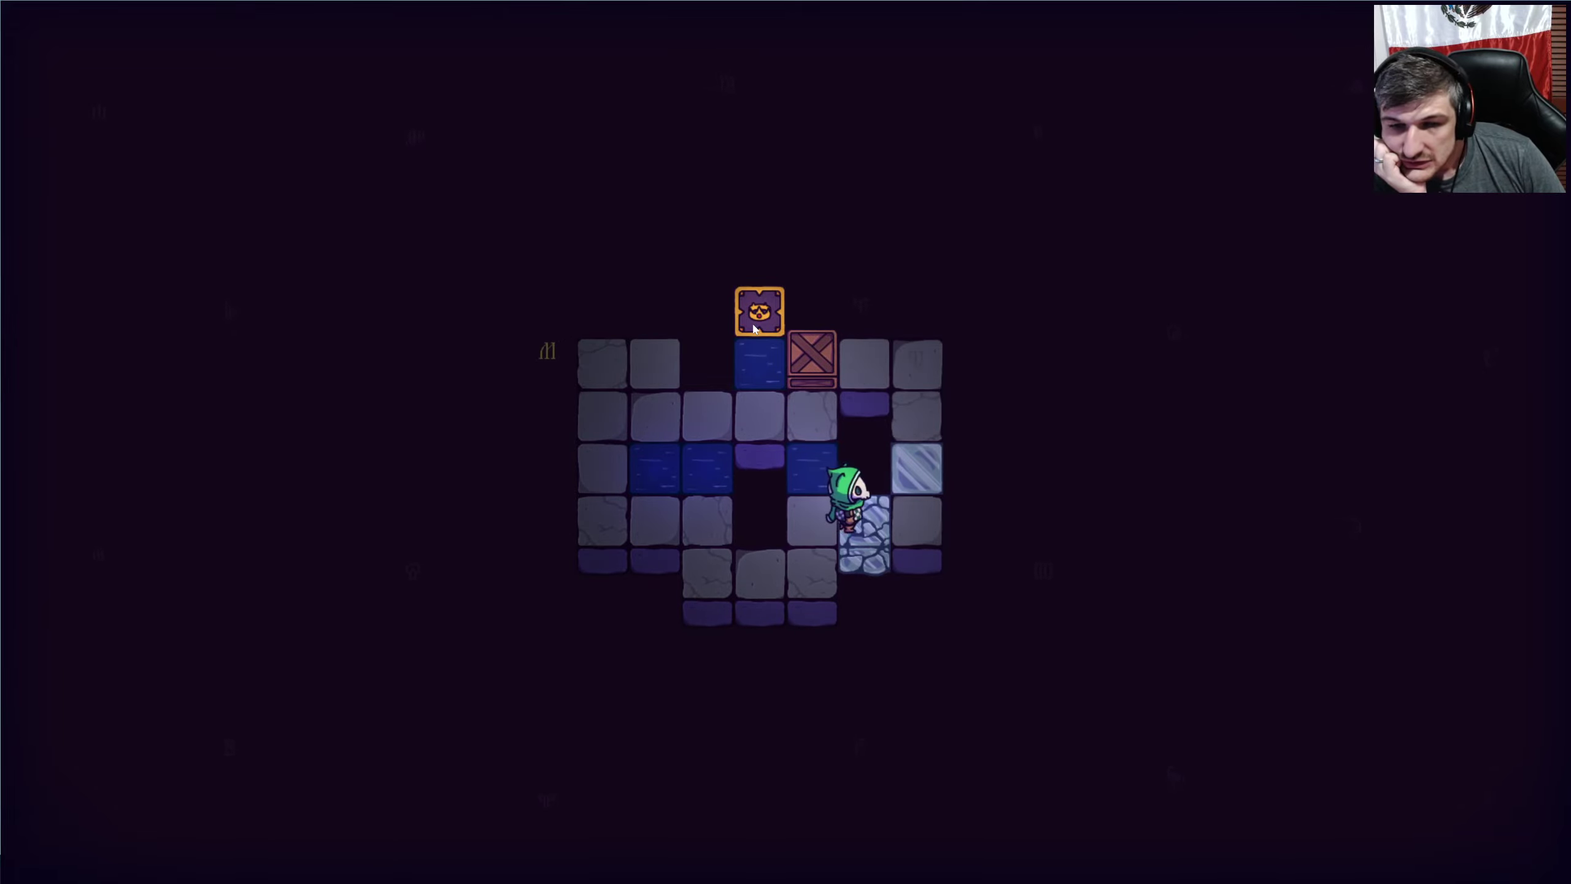
key("Right")
key("Up")
key("Up")
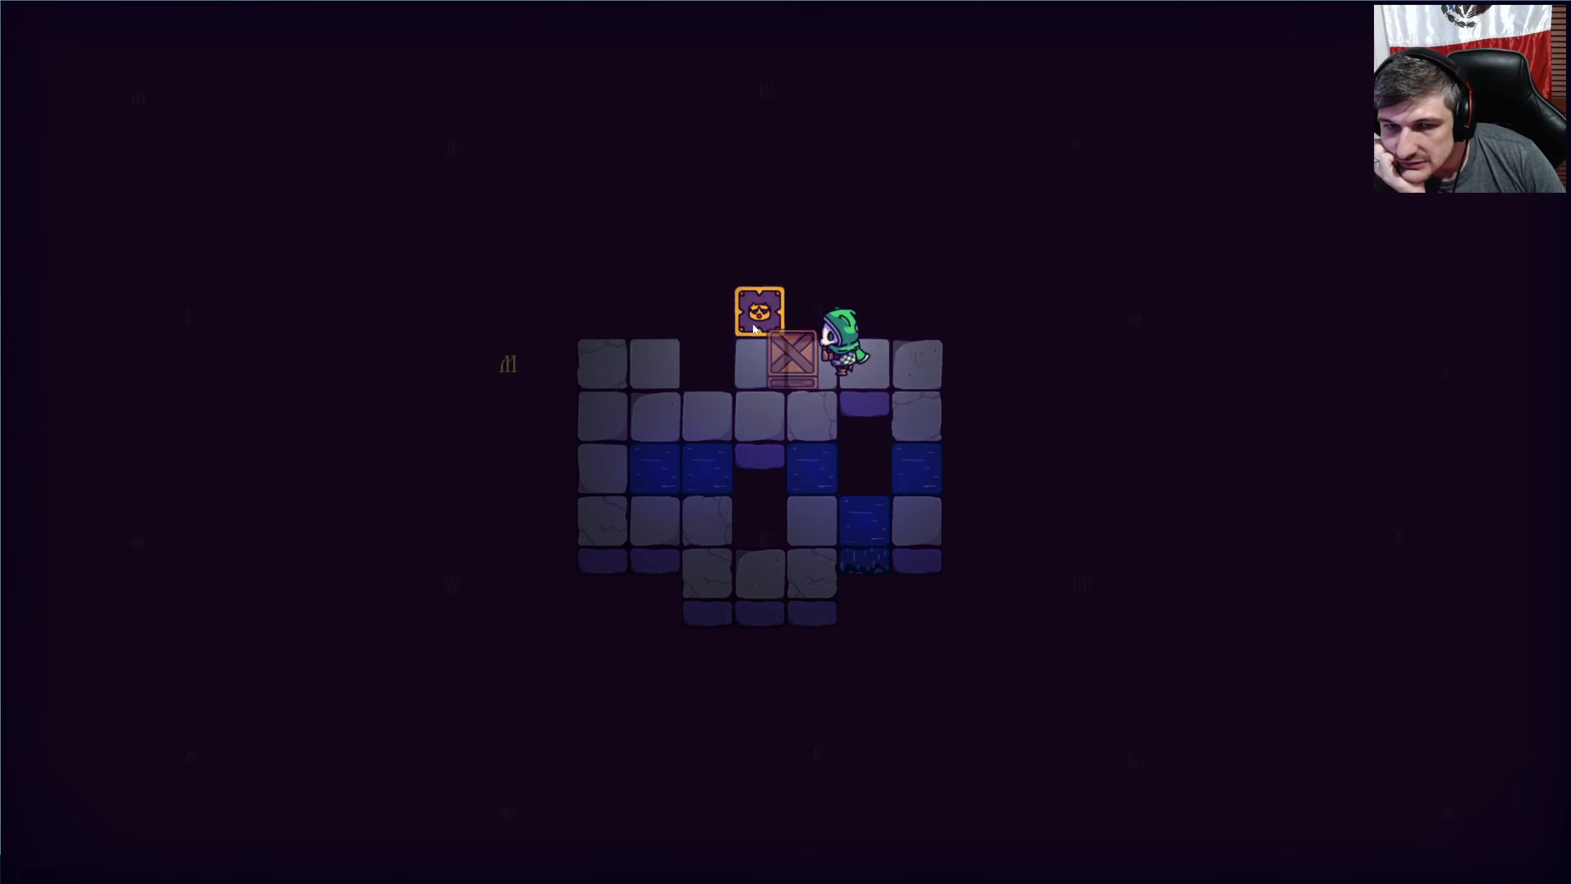
key("Left")
key("Left")
key("Left")
key("Down")
key("Up")
key("Up")
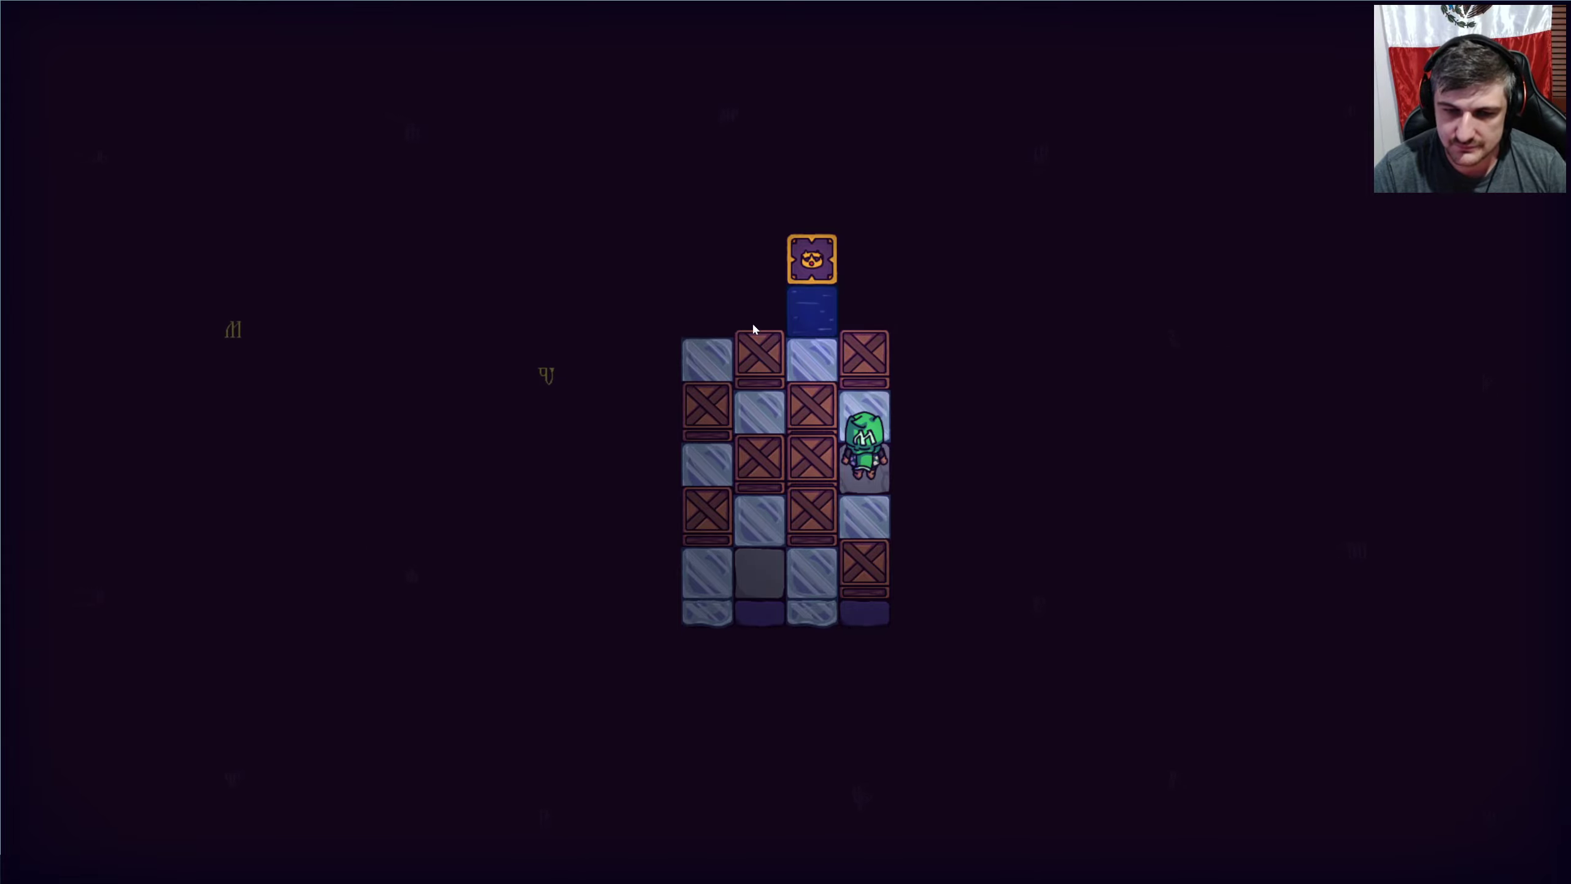
Restart the level, then push the first crate left and step down.
key("Down")
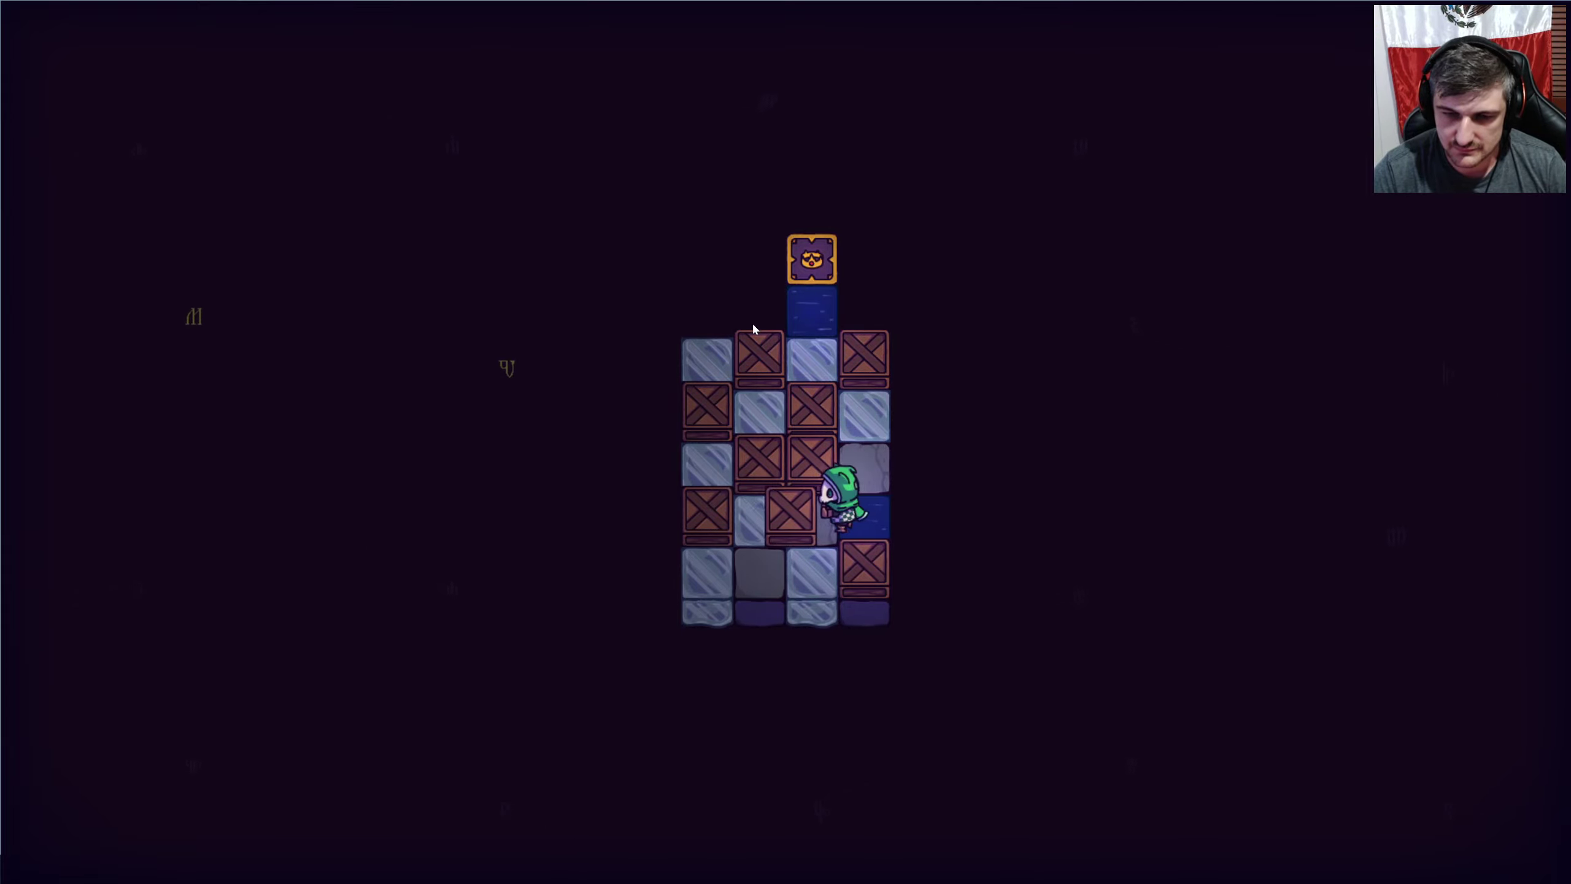
key("Left")
key("r")
key("r")
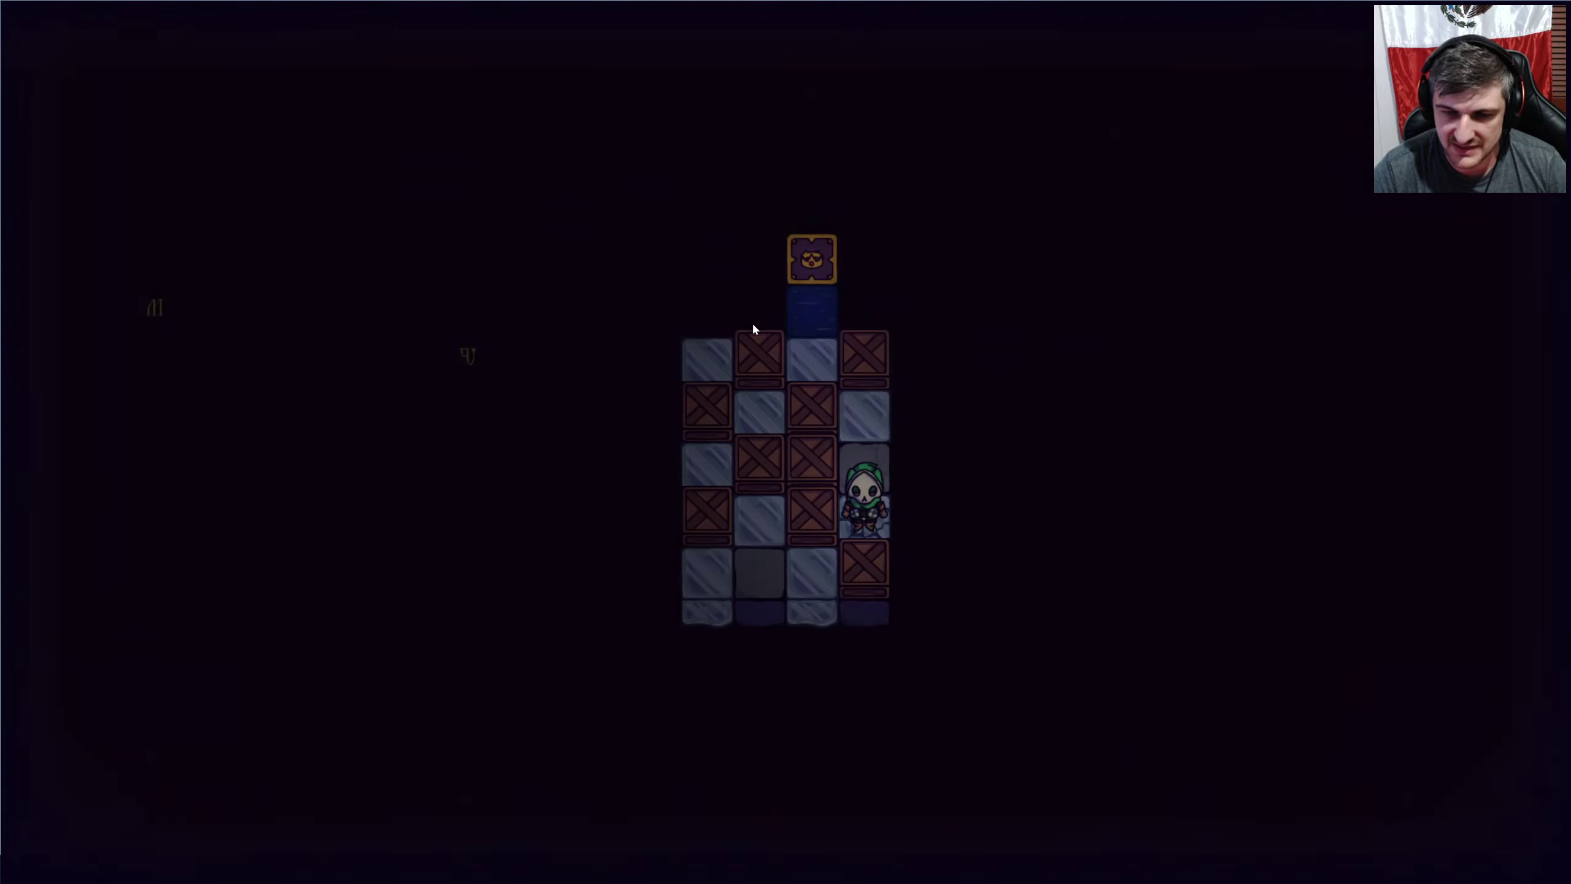
key("Left")
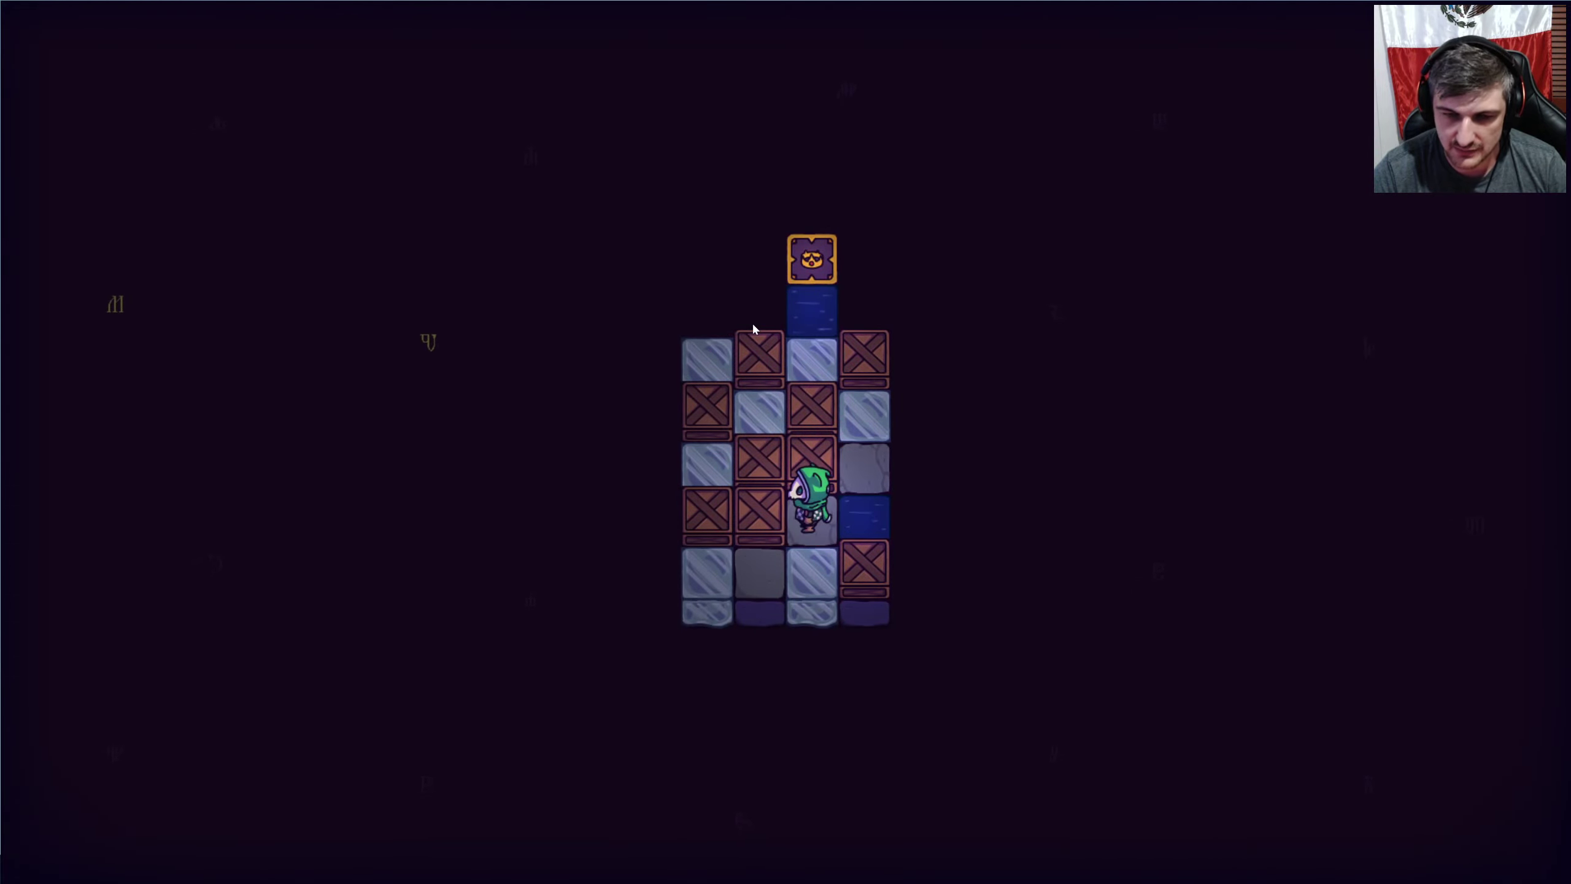
key("Down")
Rearrange the crates in the column and climb onto the golden goal tile.
key("Left")
key("Left")
key("Up")
key("Right")
key("Up")
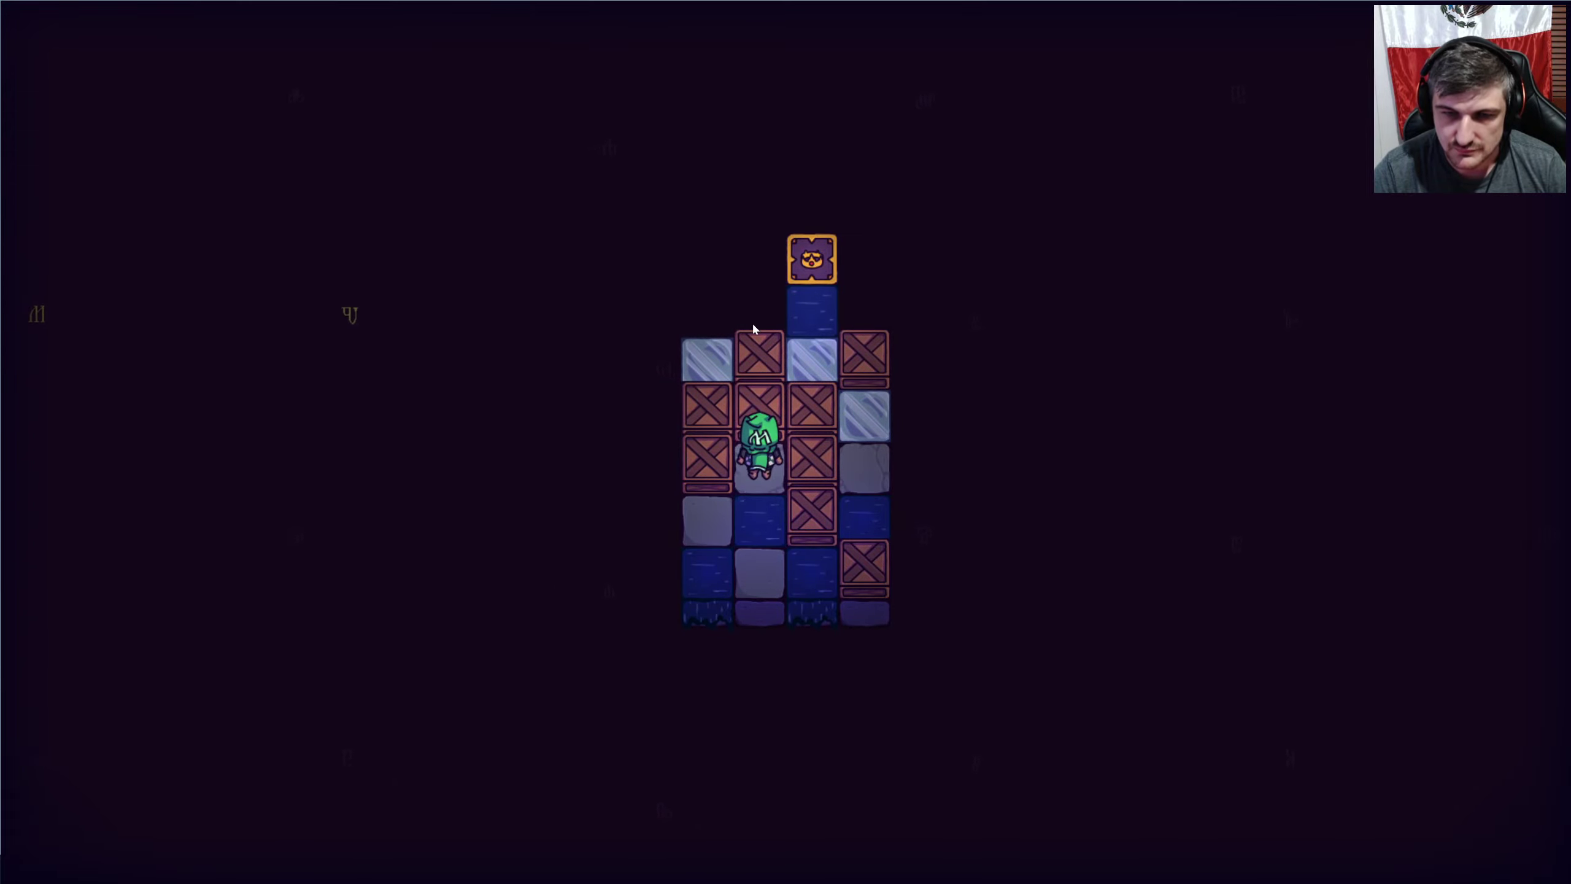
key("Right")
key("Up")
key("Up")
key("Up")
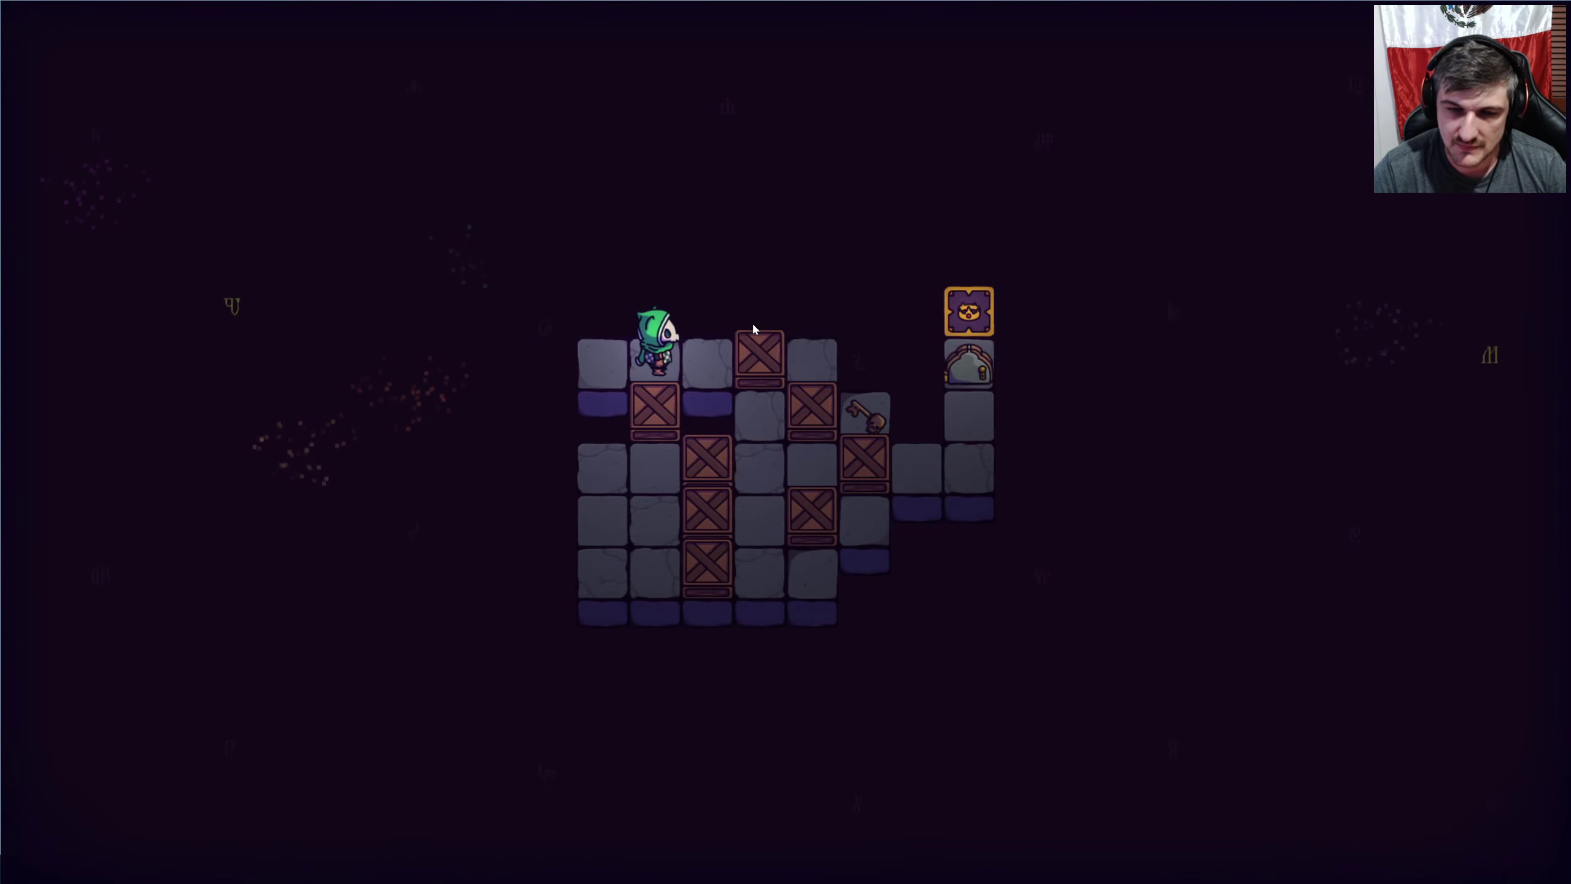
Push the top-row crate right and another crate down, then restart the level.
key("Right")
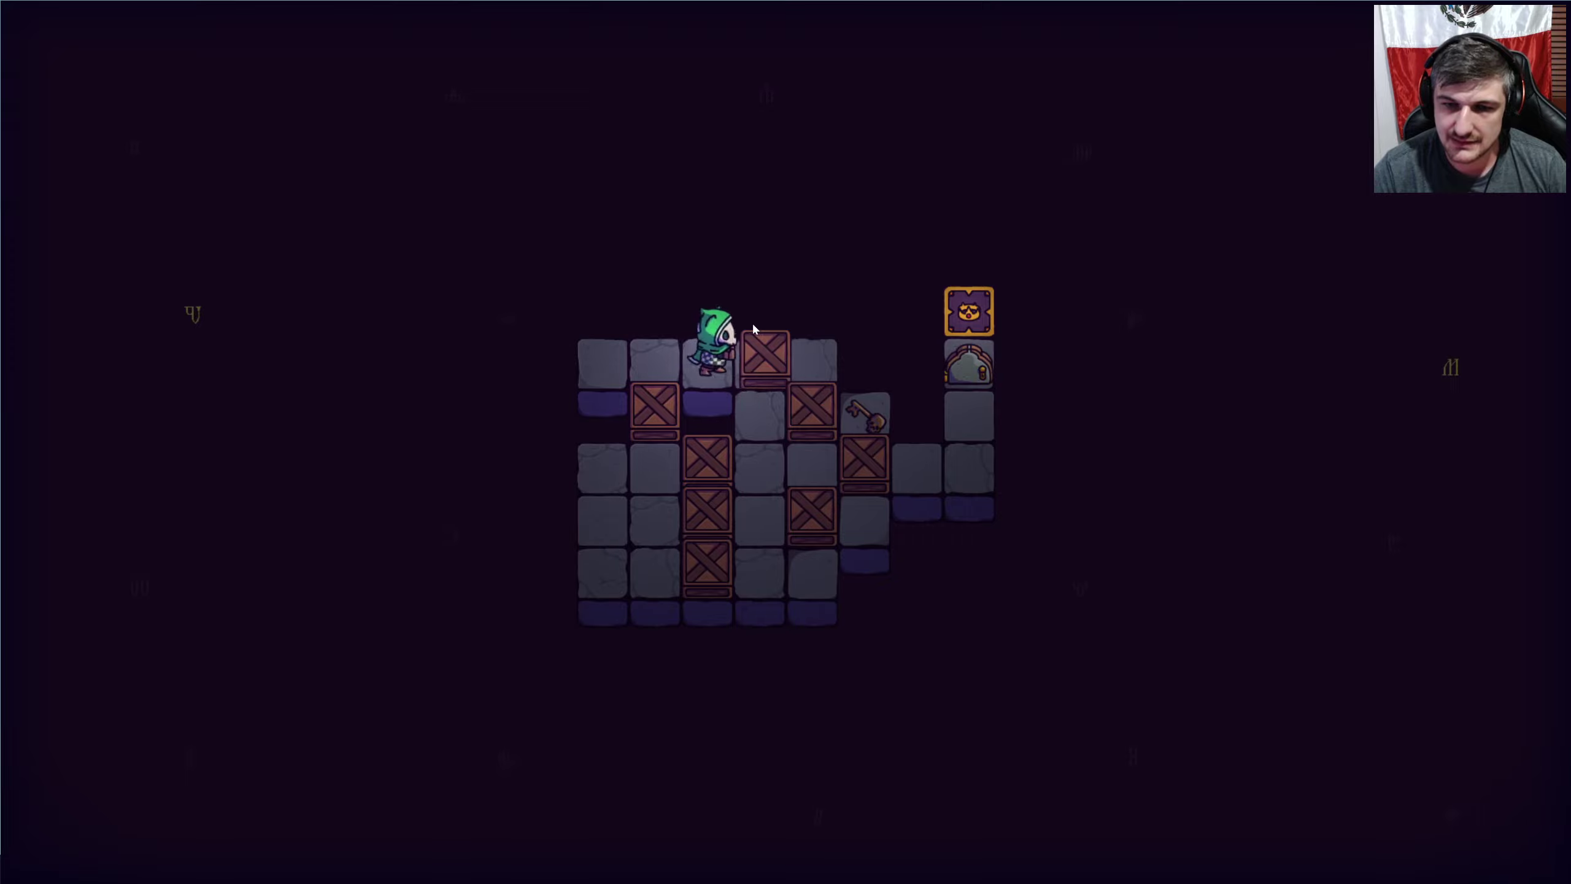
key("Right")
key("Down")
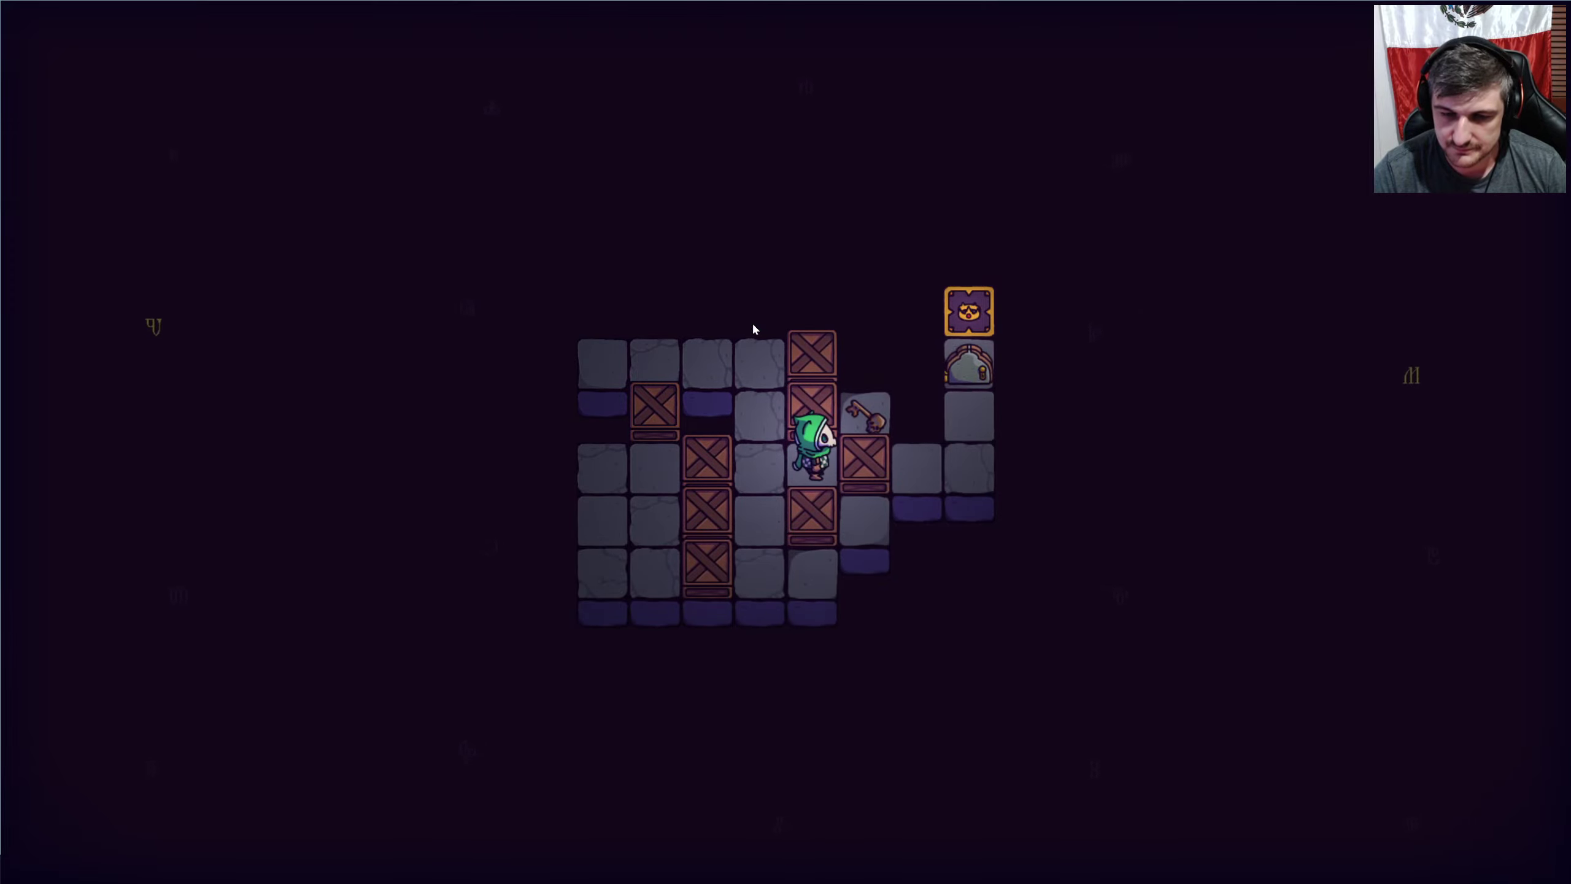
key("Down")
key("Right")
key("r")
key("r")
Push the crate below the start down, then push another crate up to the top row.
key("Right")
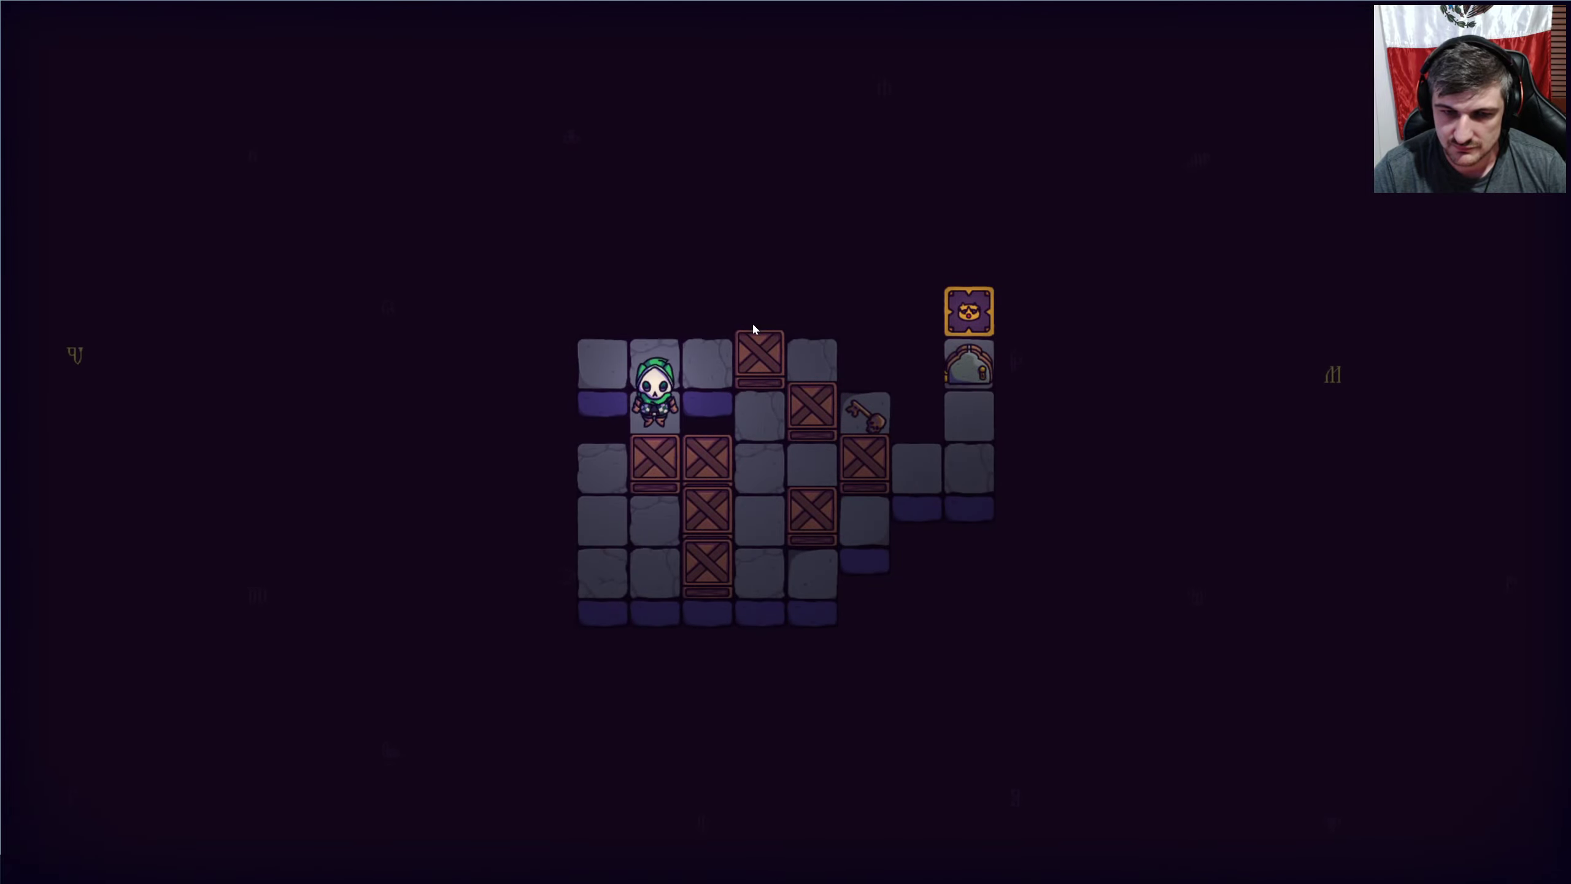
key("Down")
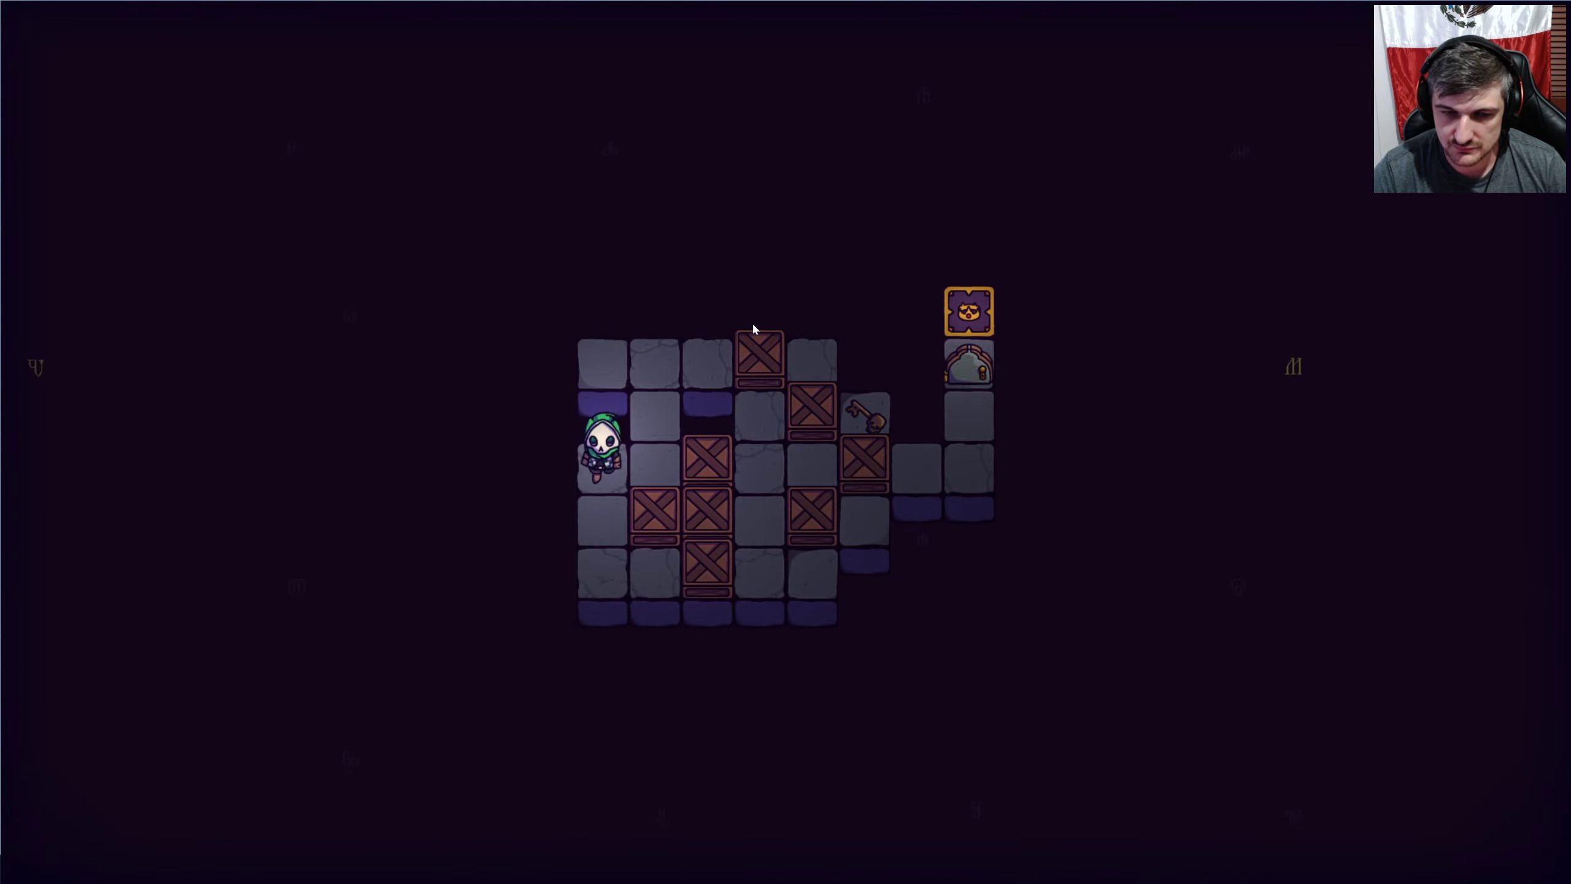
key("Down")
key("Down")
key("Right")
key("Up")
key("Up")
Push the bottom crate right and push a middle-column crate up to the top row.
key("Down")
key("Down")
key("Right")
key("Right")
key("Up")
key("Up")
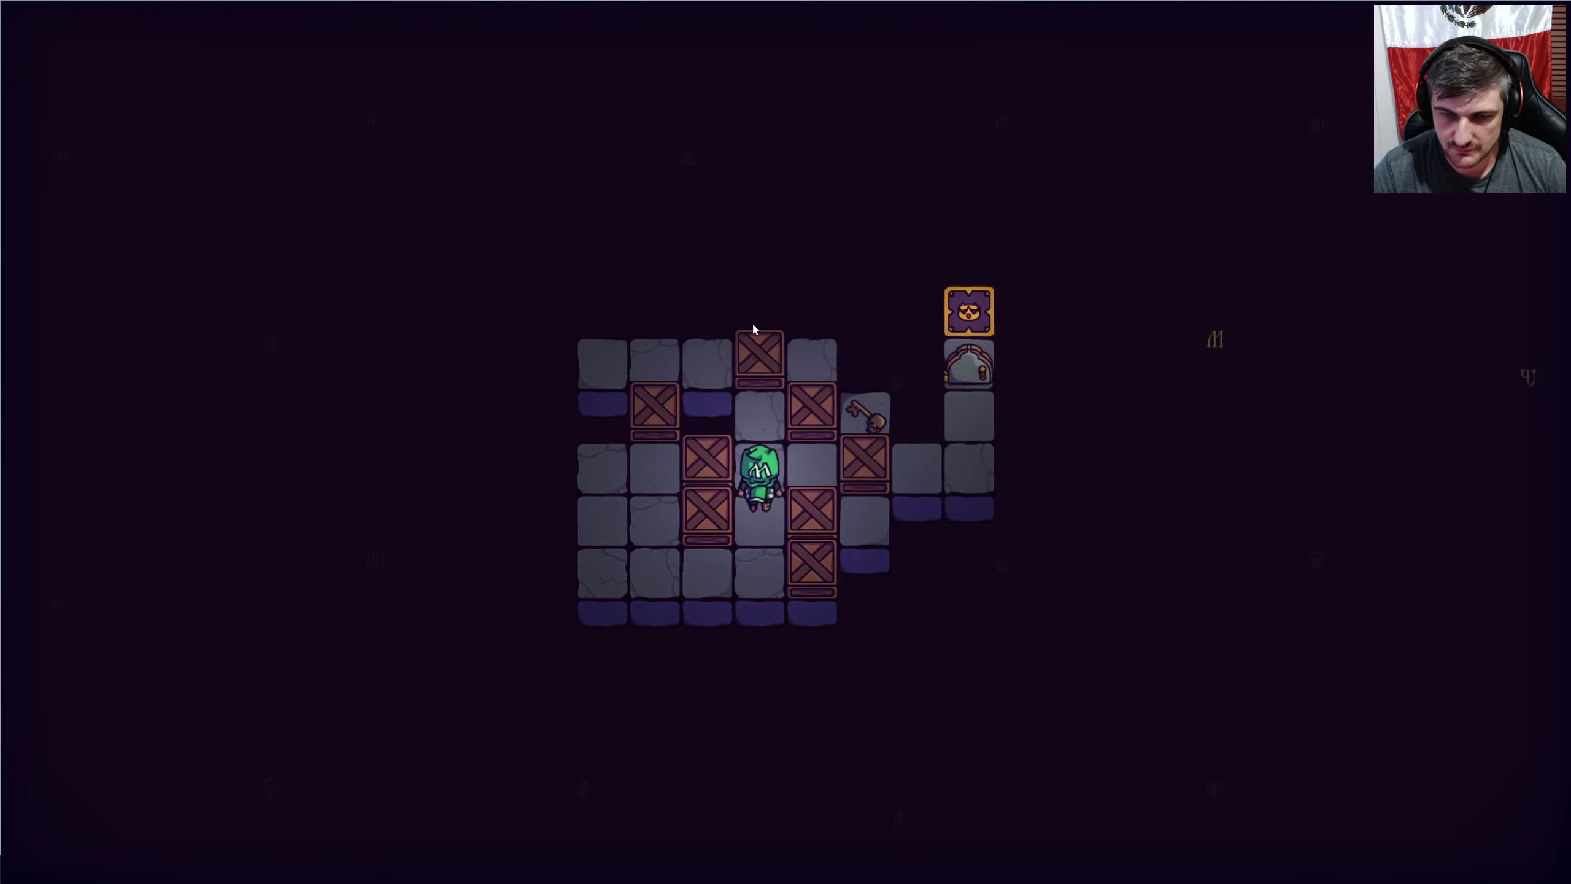
key("Right")
Collect the key, push a crate aside, and walk through the gate onto the goal.
key("Up")
key("Right")
key("Down")
key("Right")
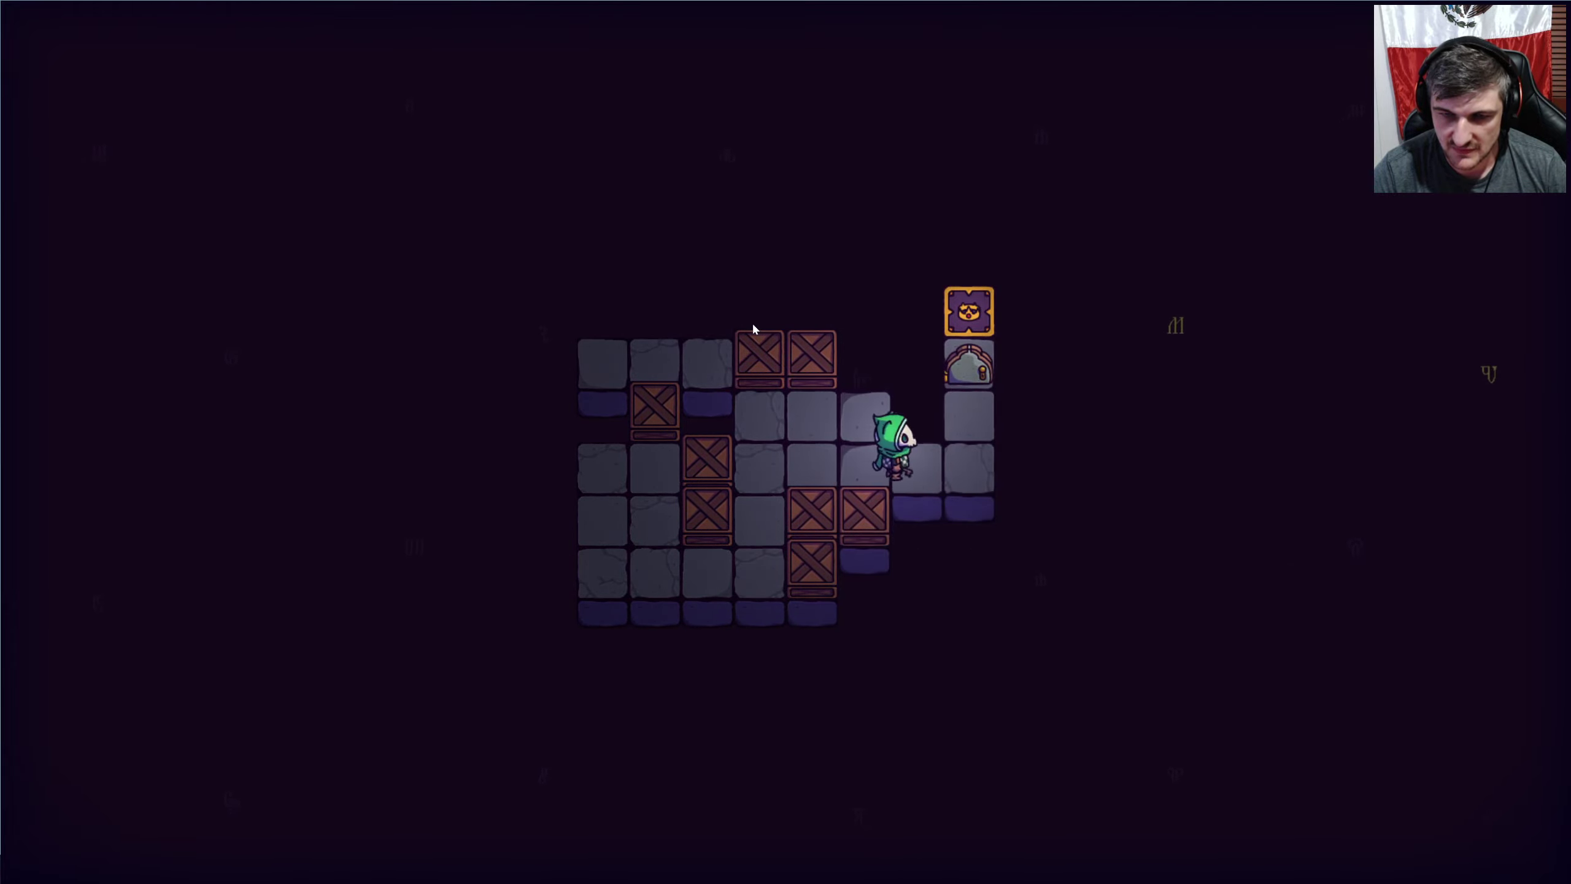
key("Right")
key("Up")
key("Up")
key("Up")
key("Up")
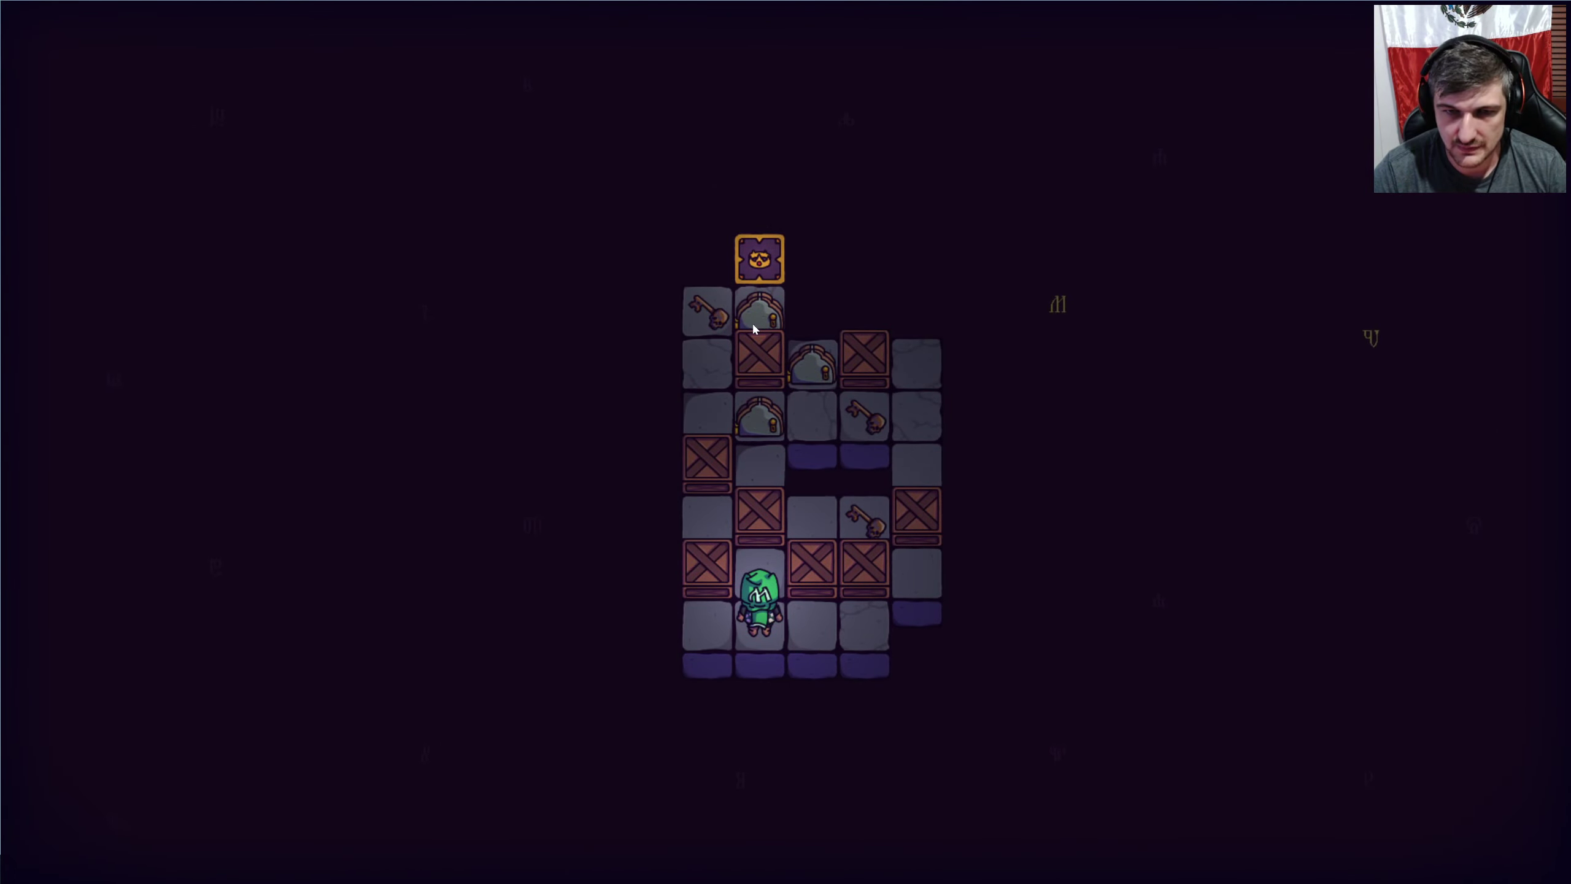
Push crates to open a path, collect the key above, and walk back left.
key("Right")
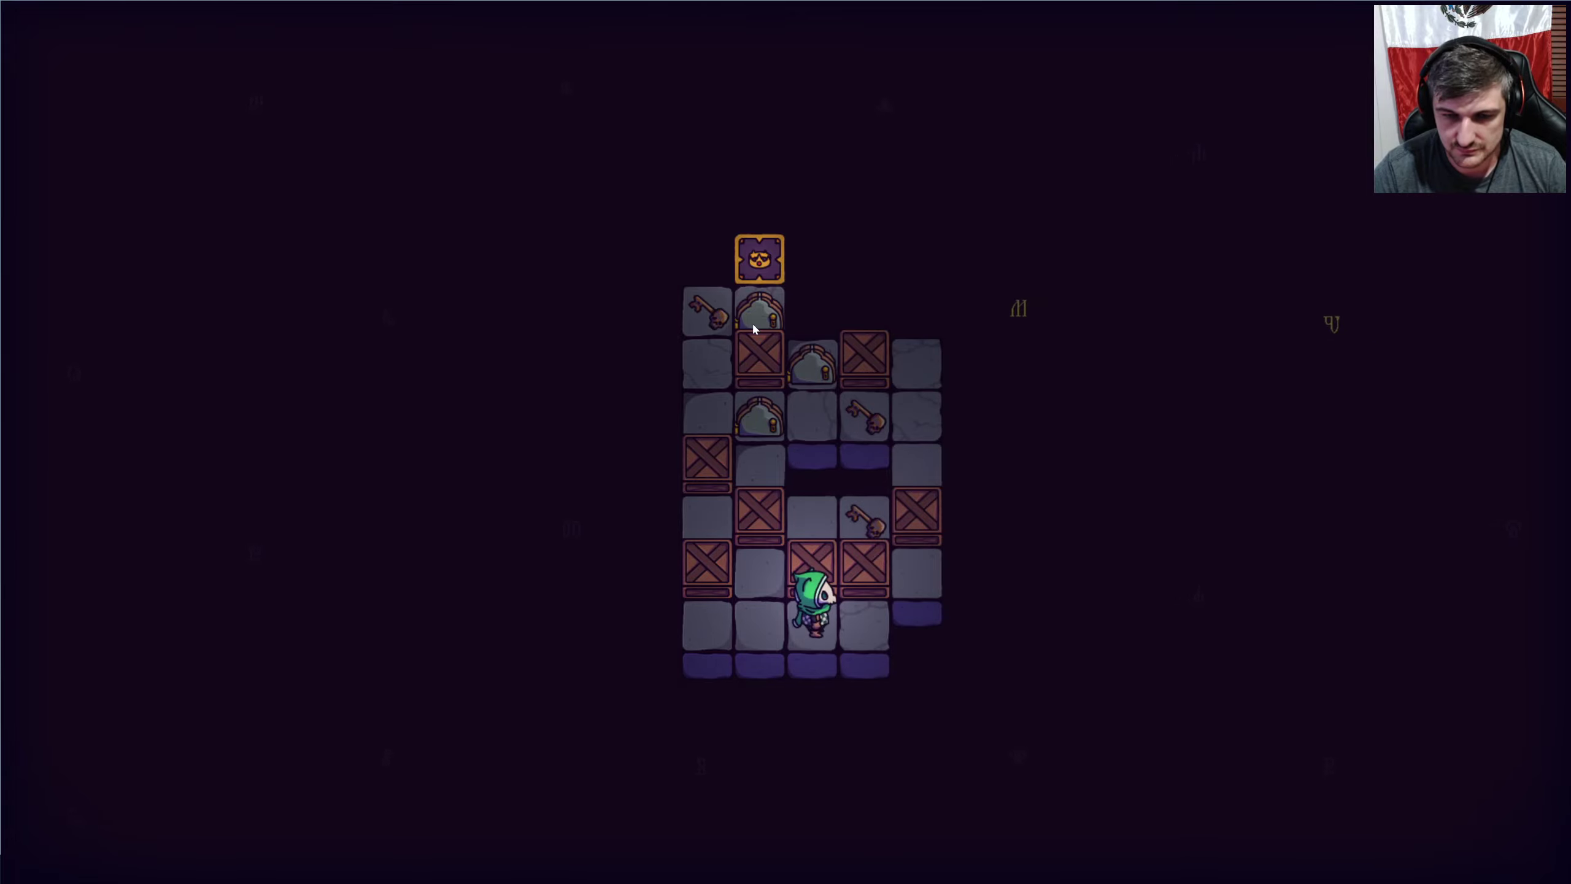
key("Right")
key("Left")
key("Up")
key("Right")
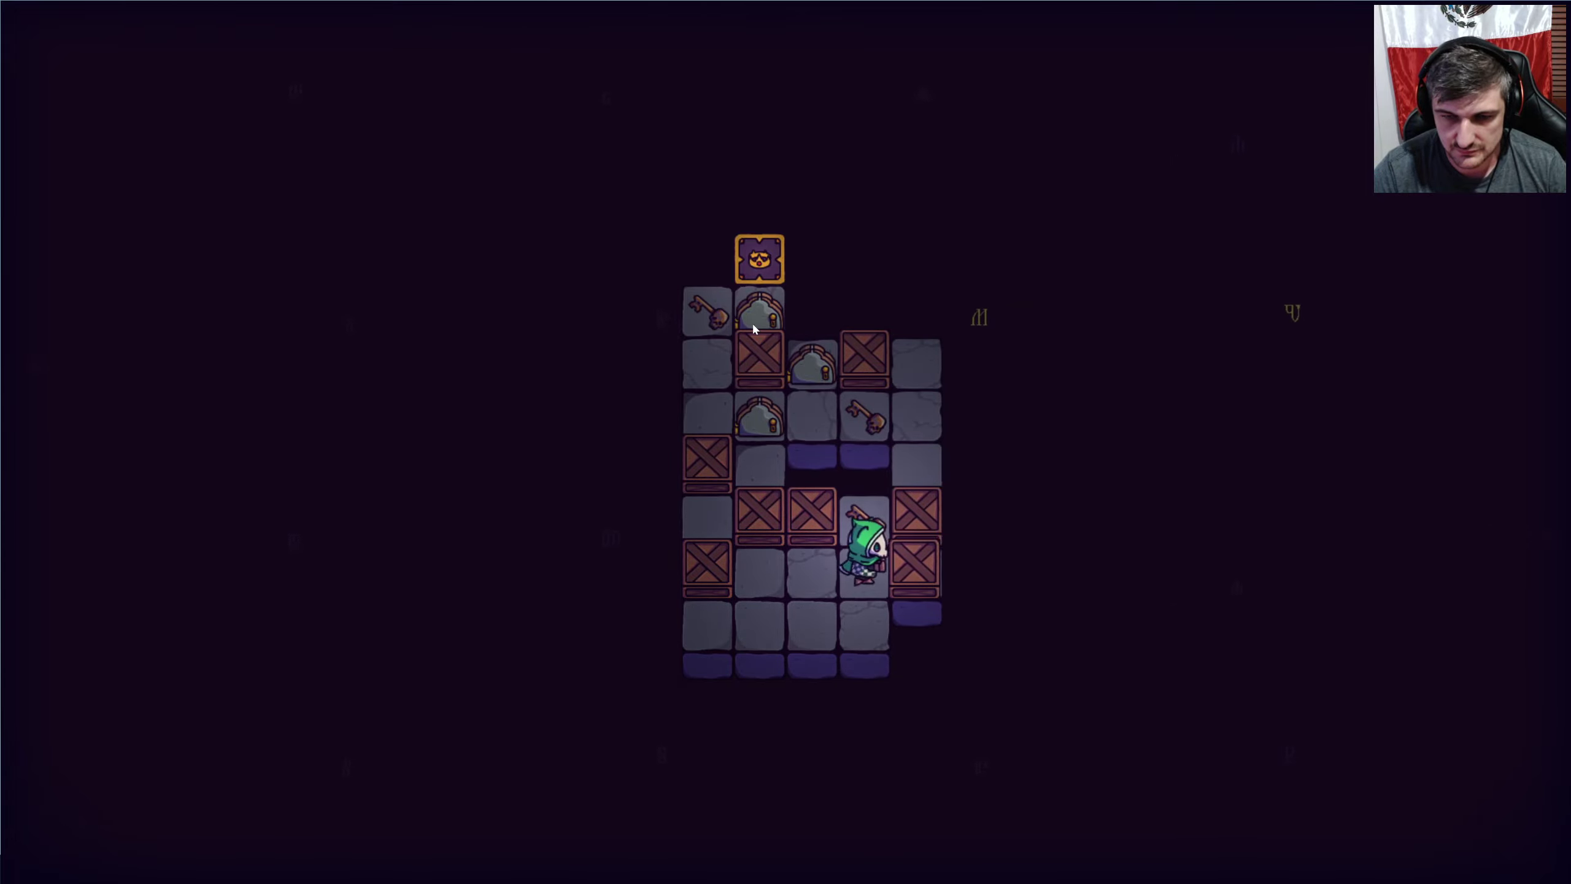
key("Up")
key("Down")
key("Left")
key("Left")
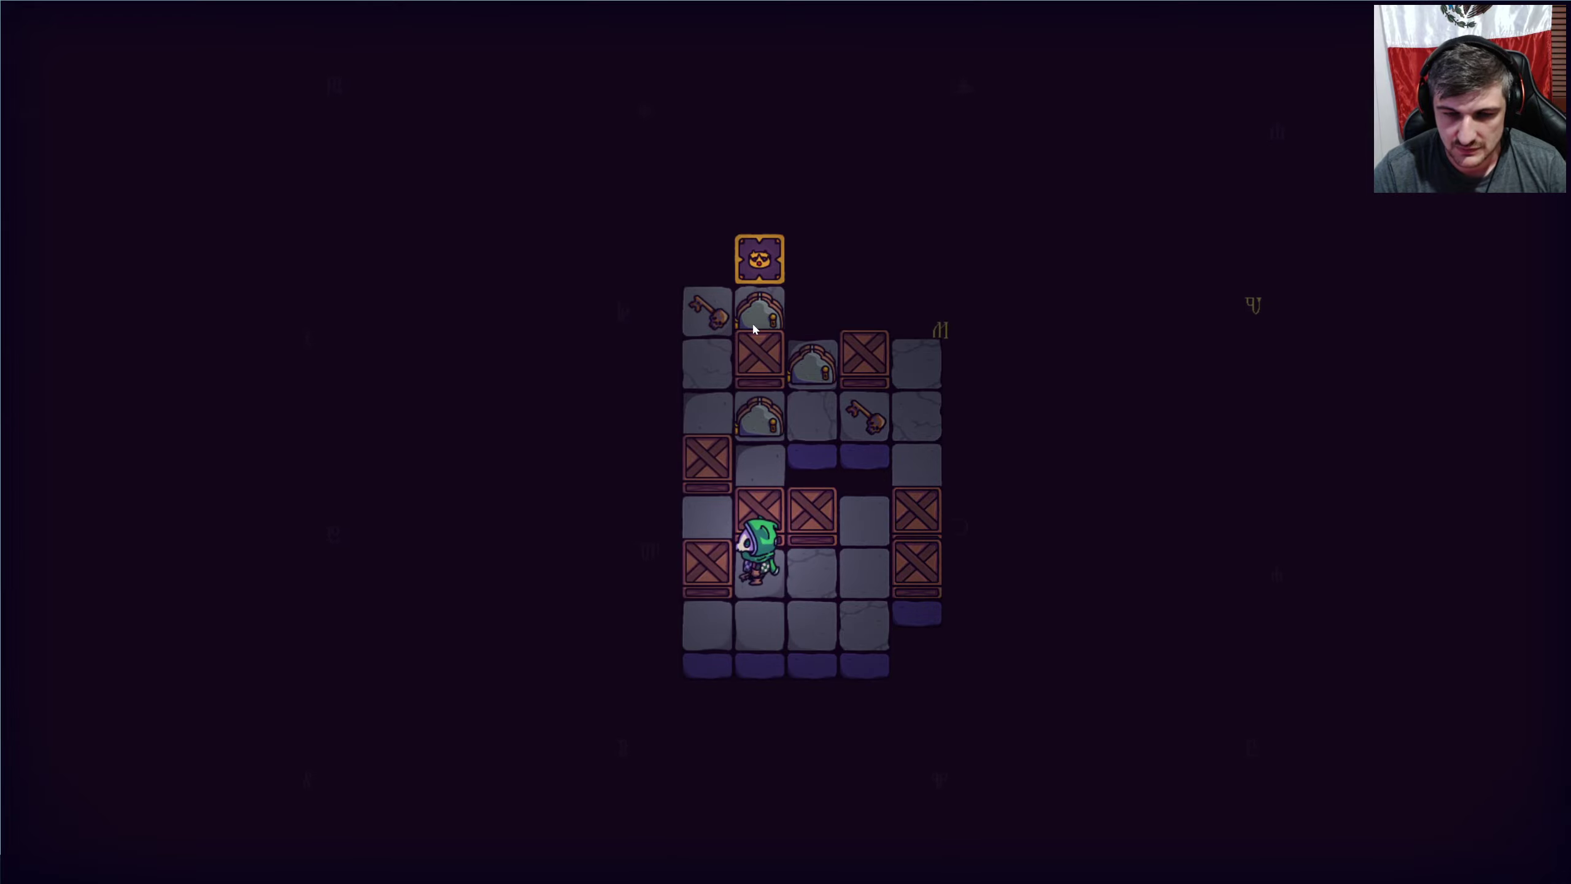
Push more crates up and right and open the locked gate, then restart the level.
key("Up")
key("Right")
key("Left")
key("Left")
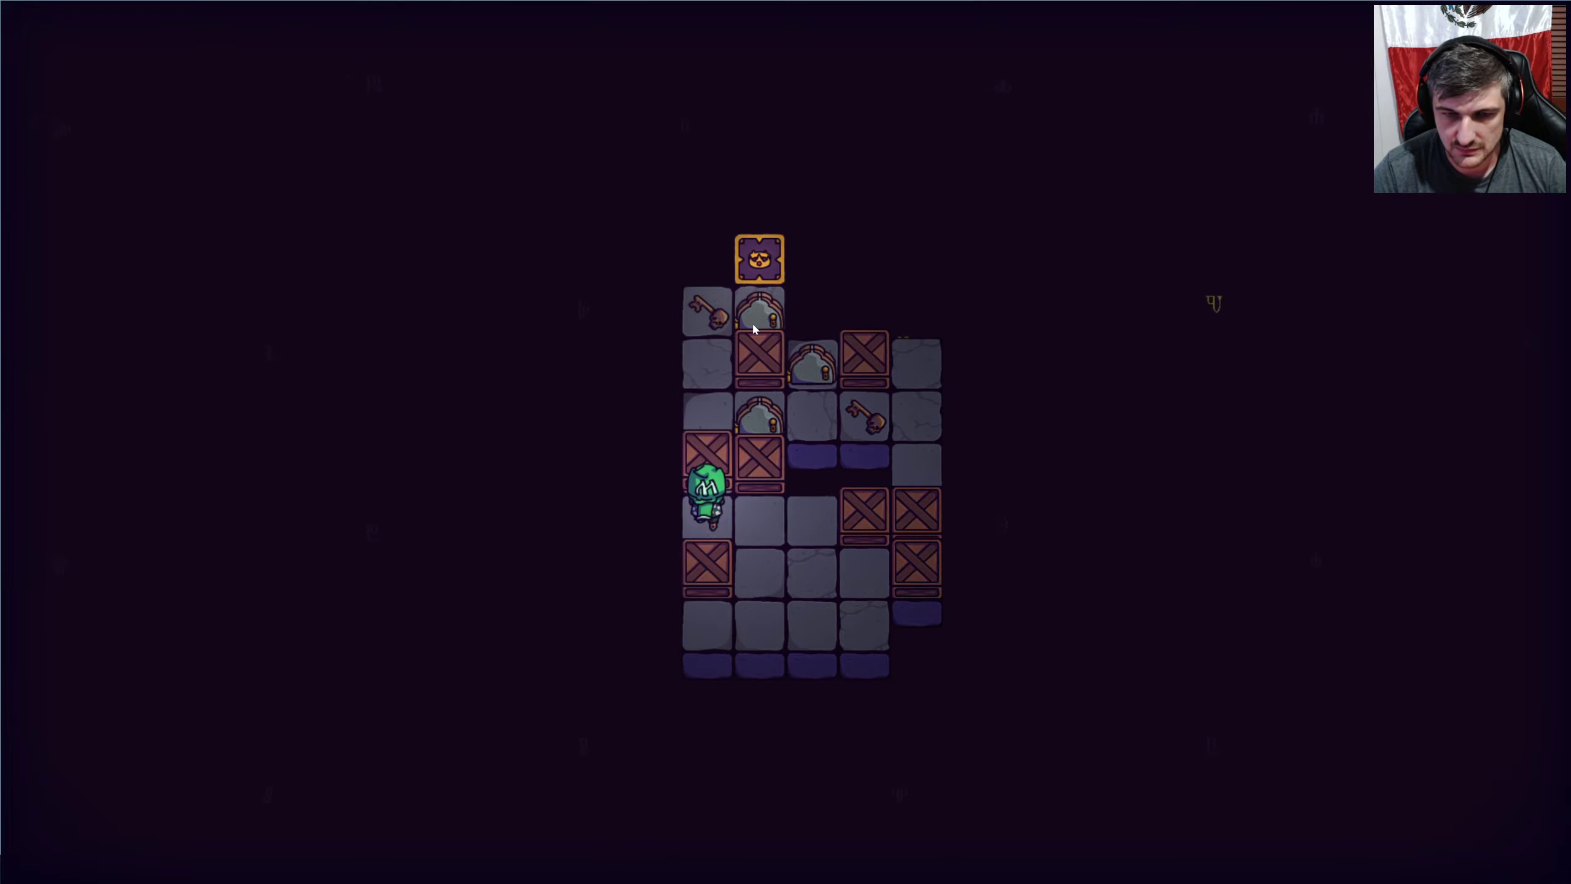
key("Up")
key("Right")
key("Right")
key("Up")
key("Left")
key("r")
key("r")
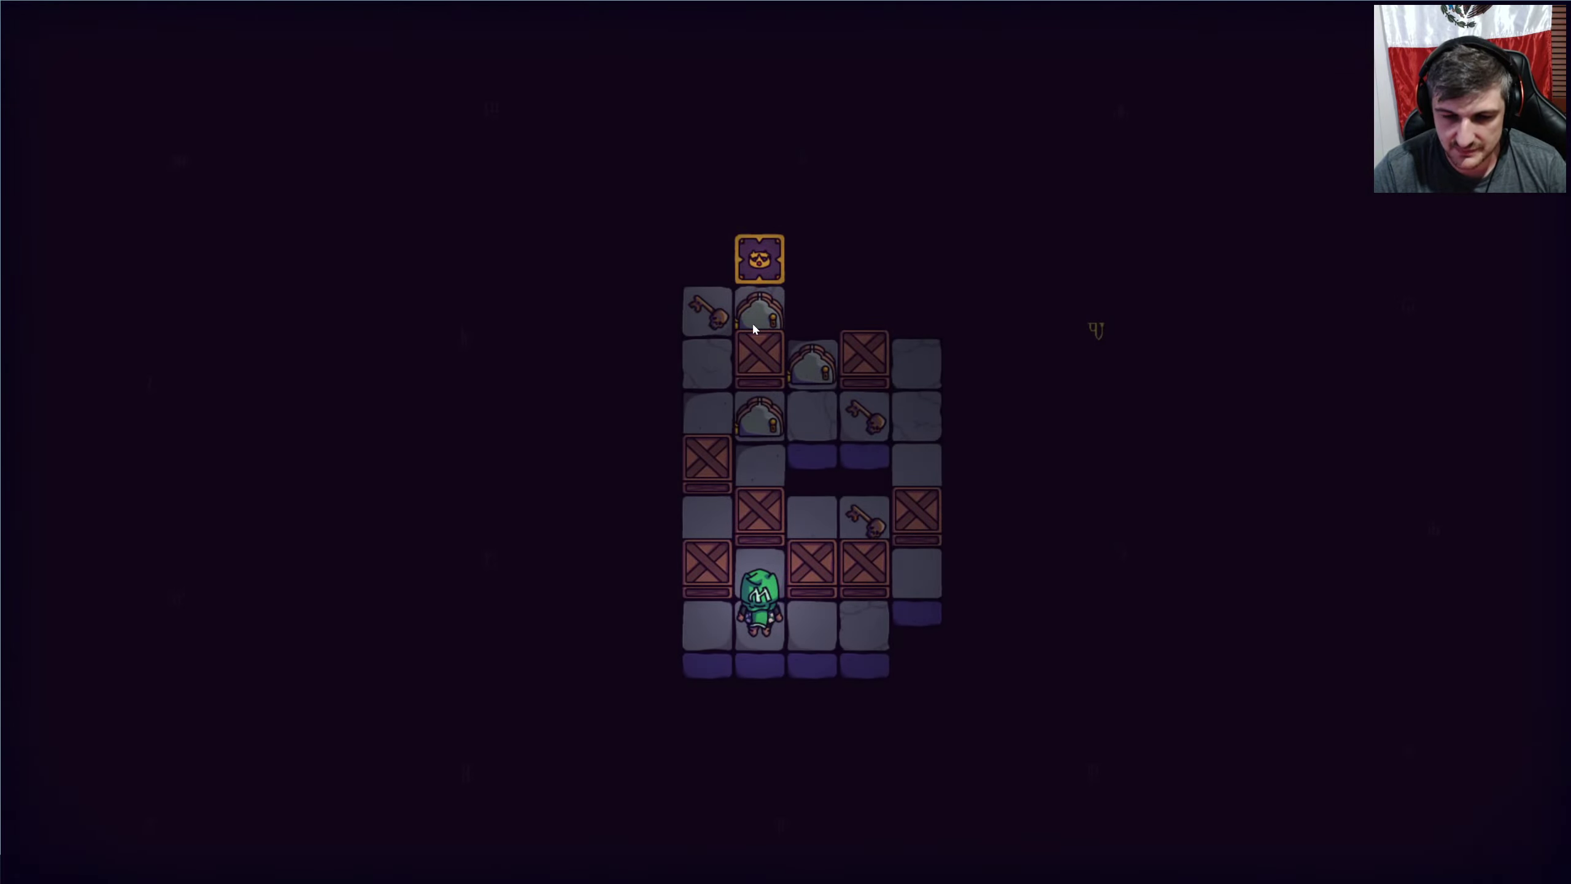
Push crates to collect a key, then walk back down two tiles.
key("Right")
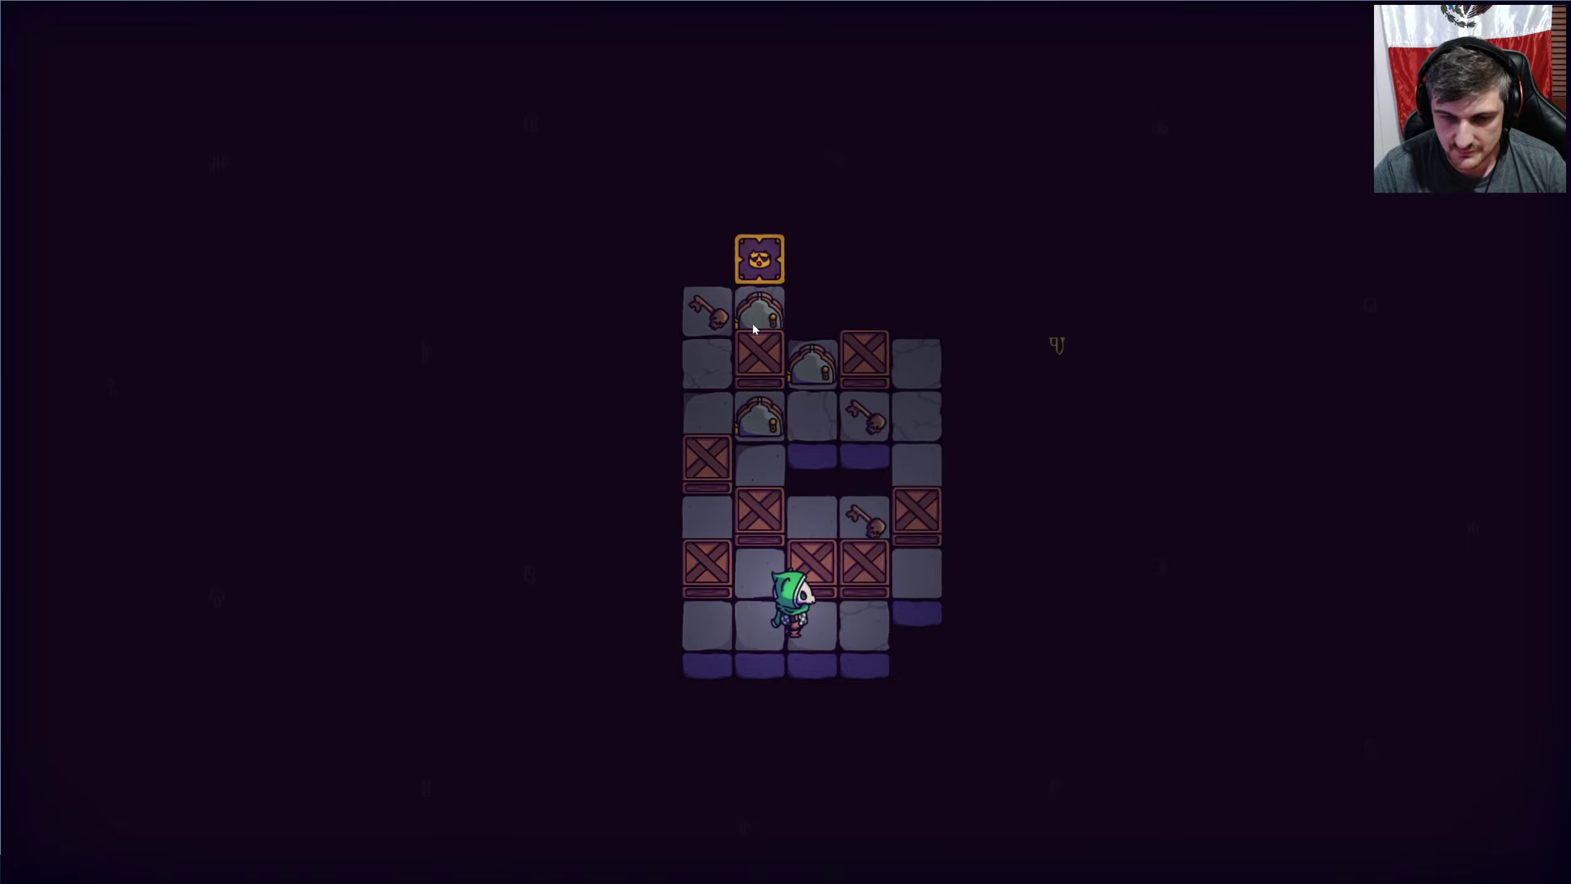
key("Right")
key("Up")
key("Up")
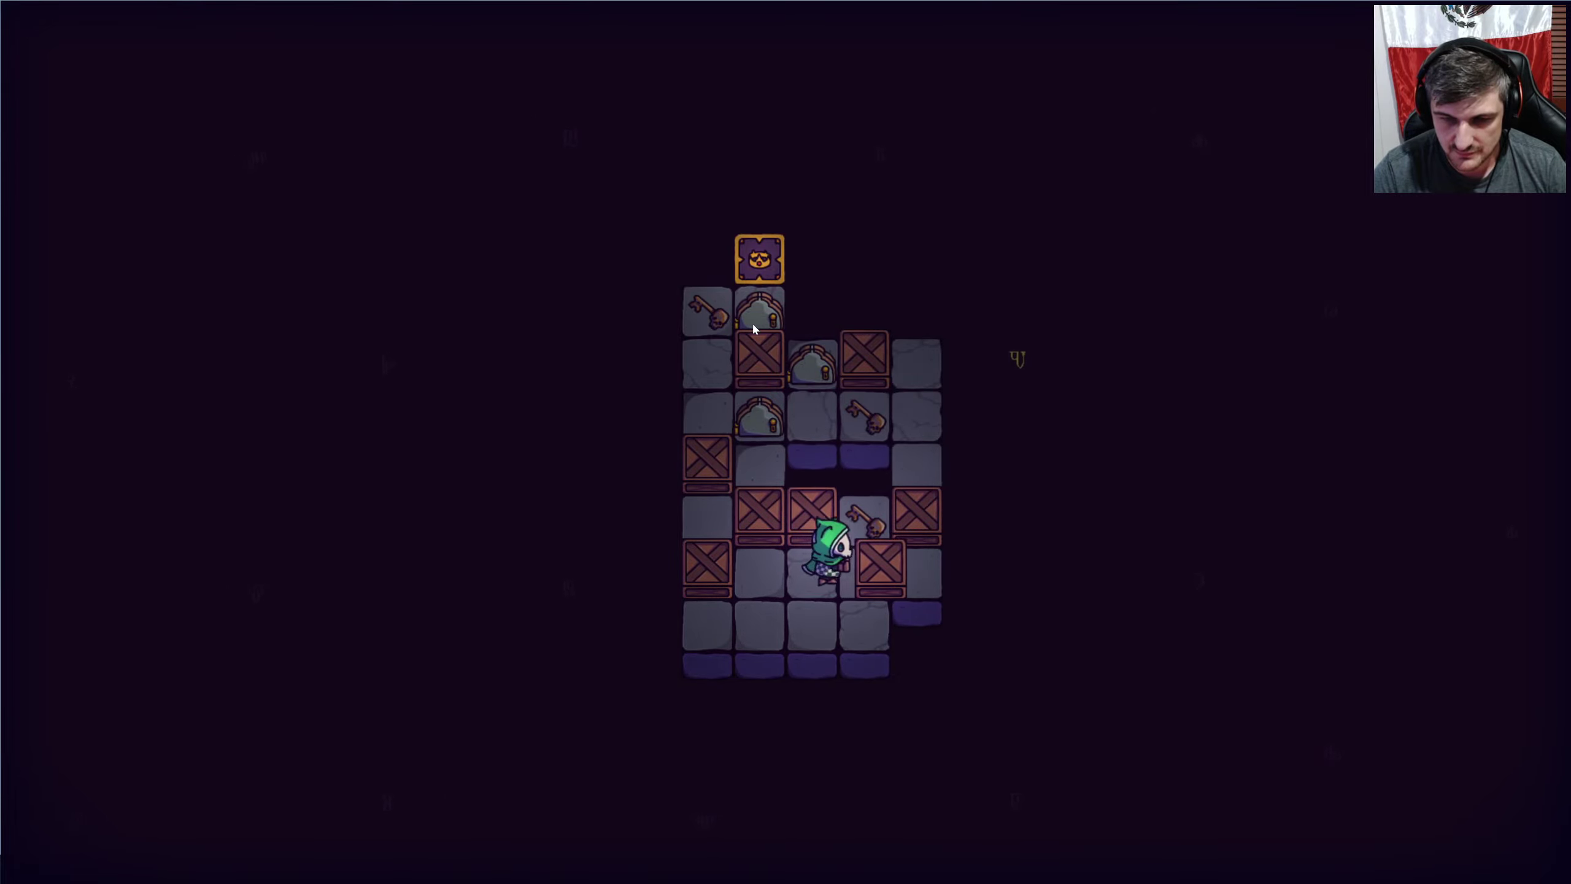
key("Down")
key("Down")
Push one crate up and the lower crate down, then restart the level.
key("Left")
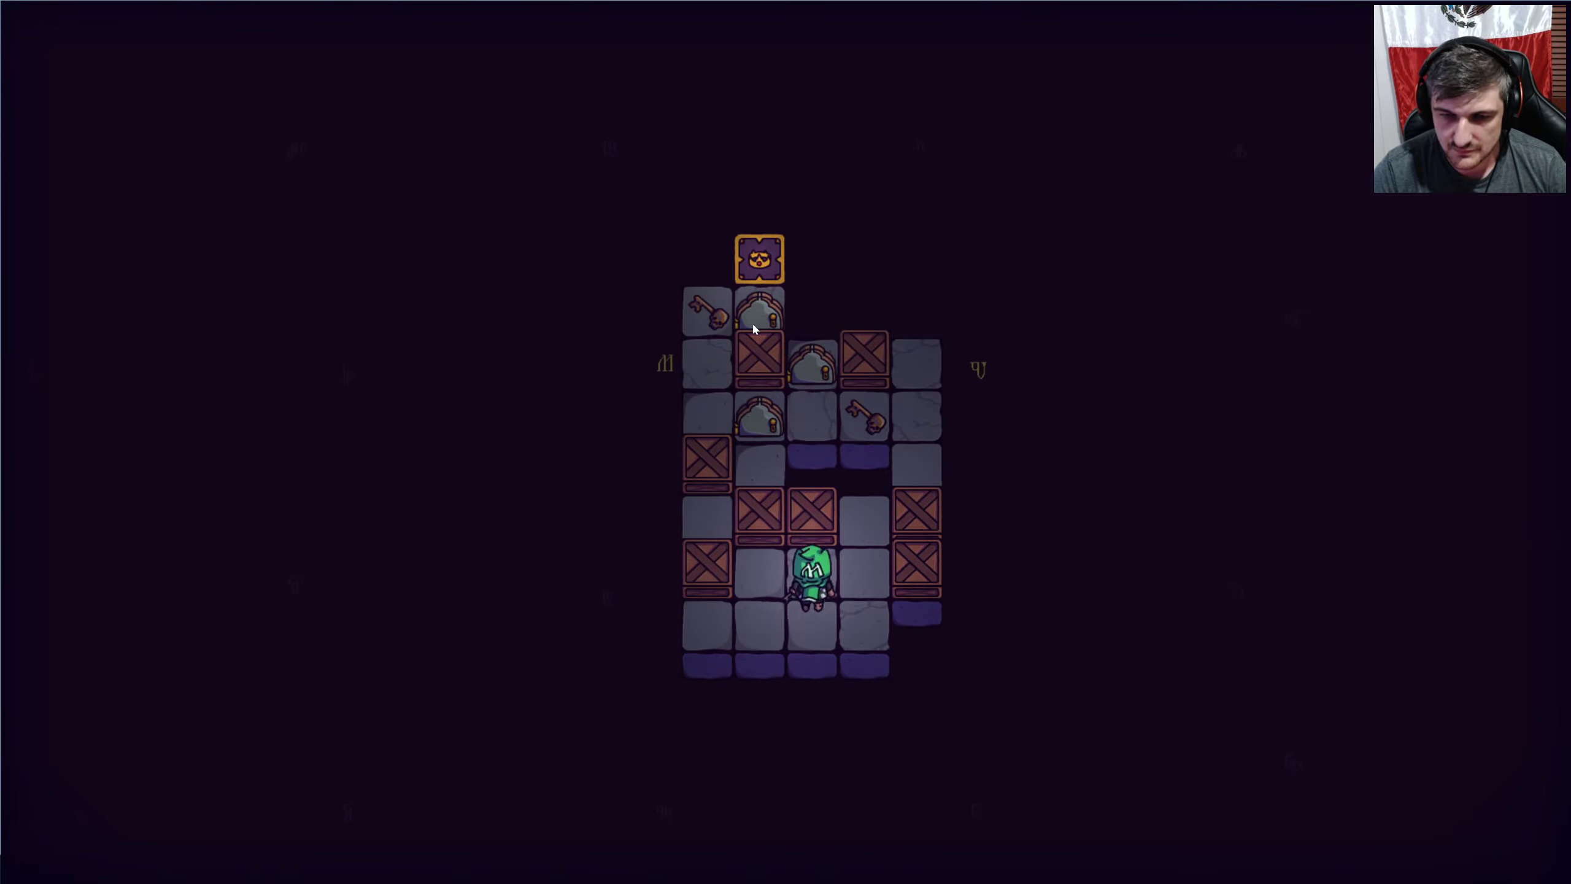
key("Left")
key("Up")
key("Down")
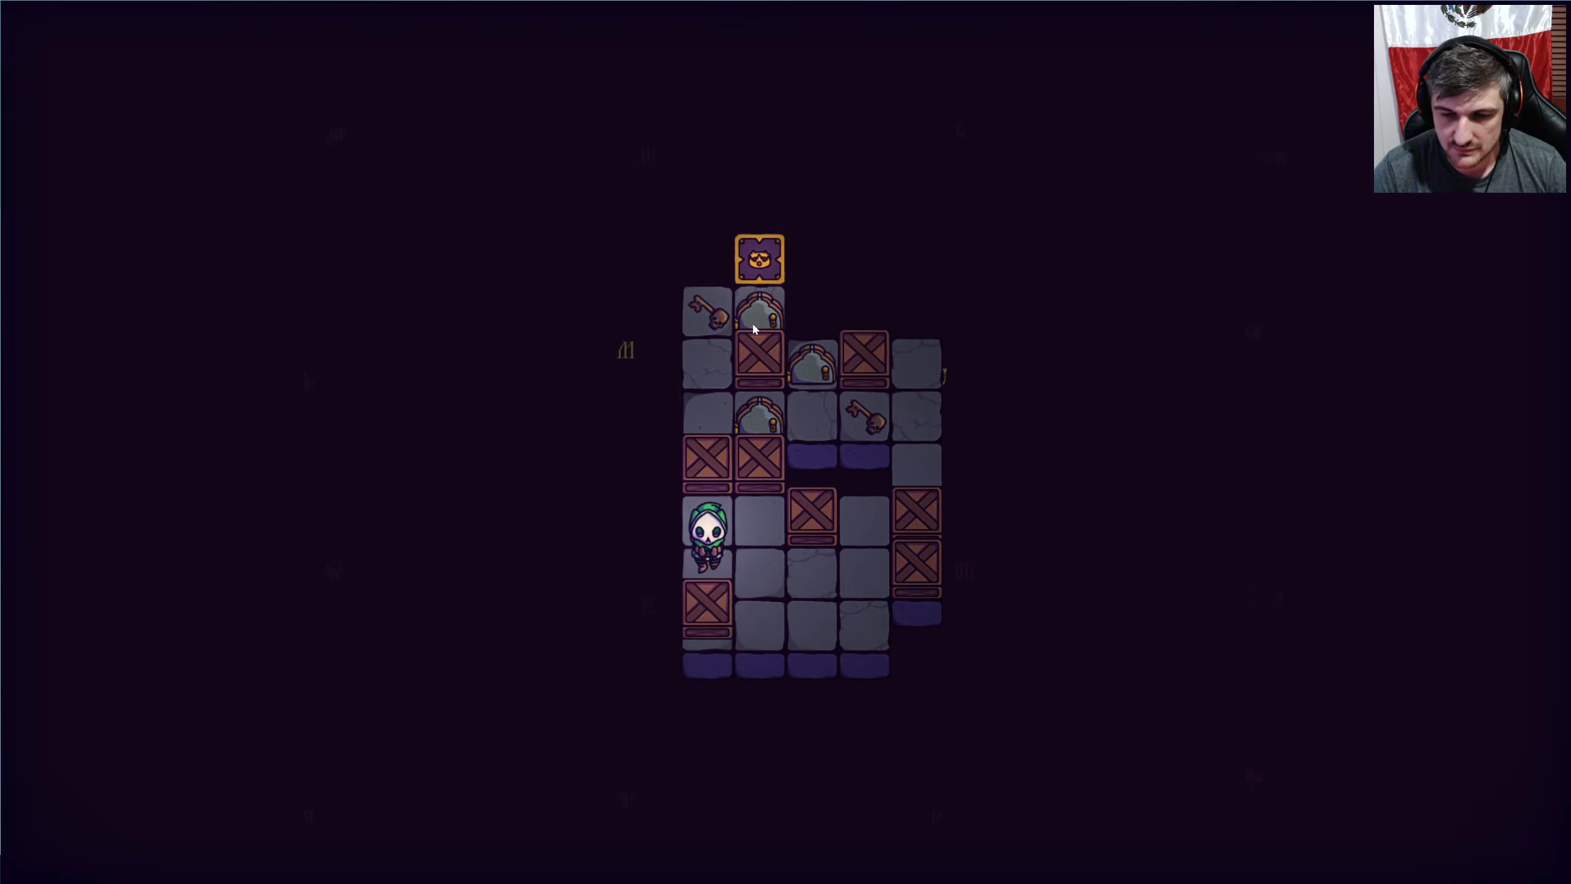
key("Up")
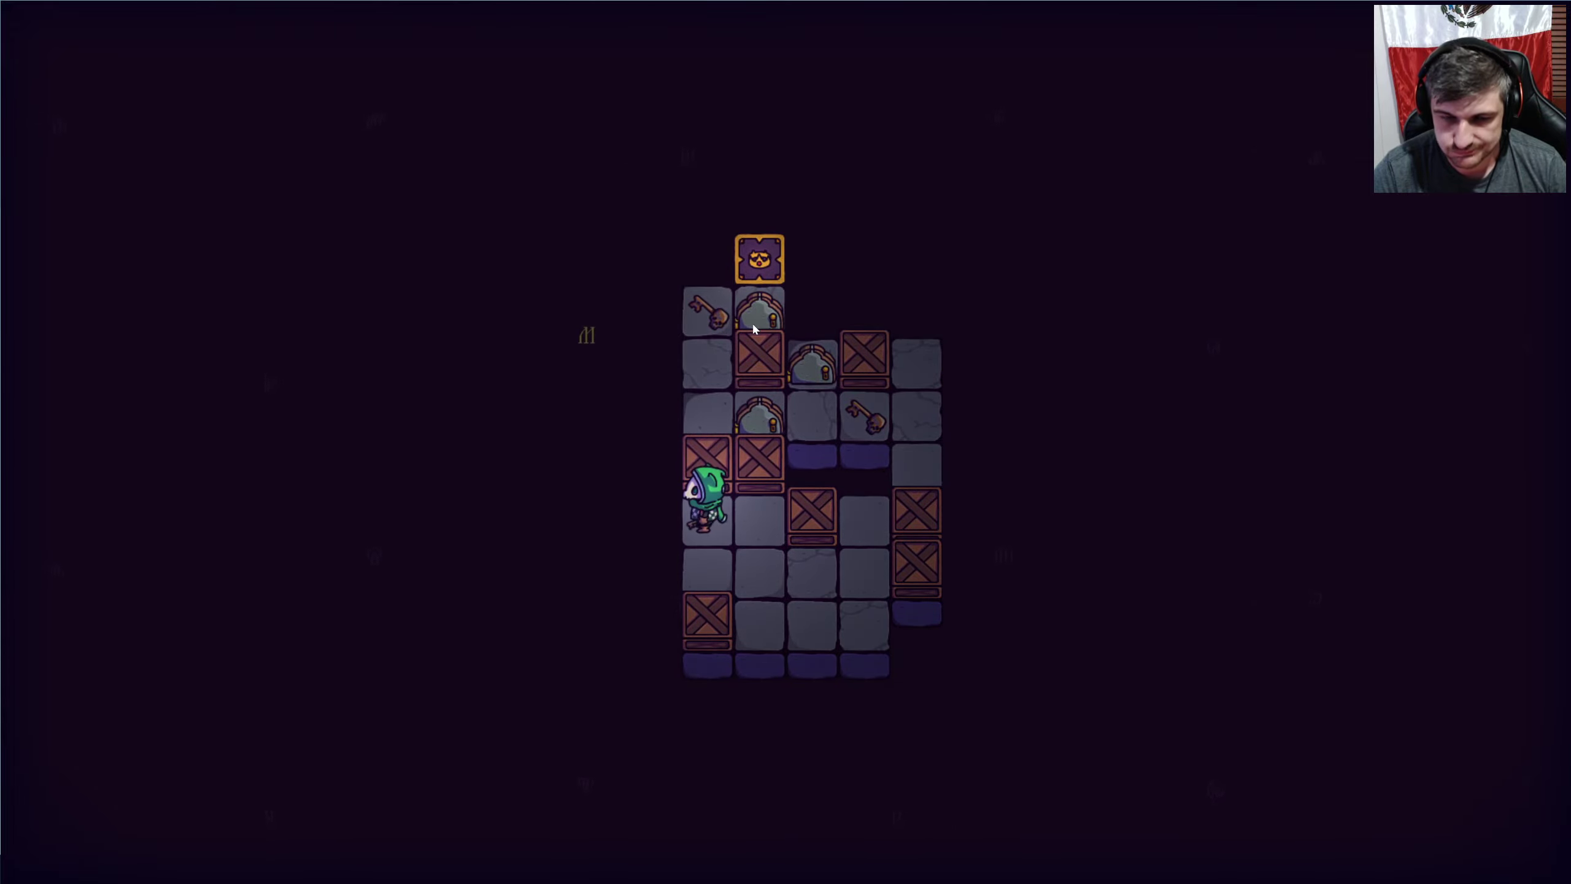
key("r")
key("r")
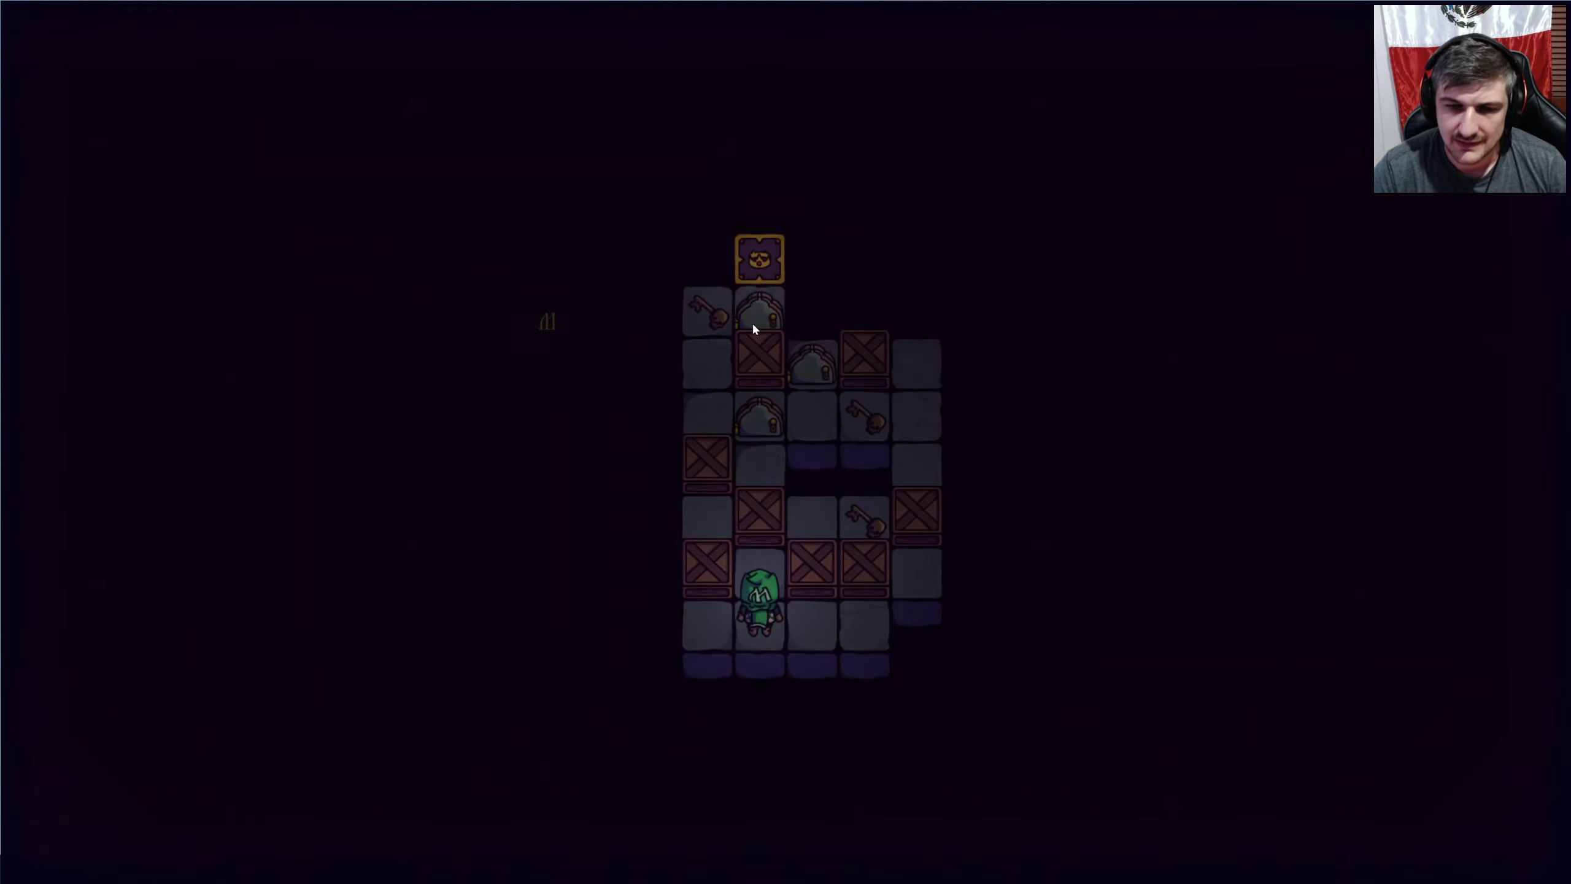
Walk the bottom row, push crates down and right, grab the key, and restart again.
key("Up")
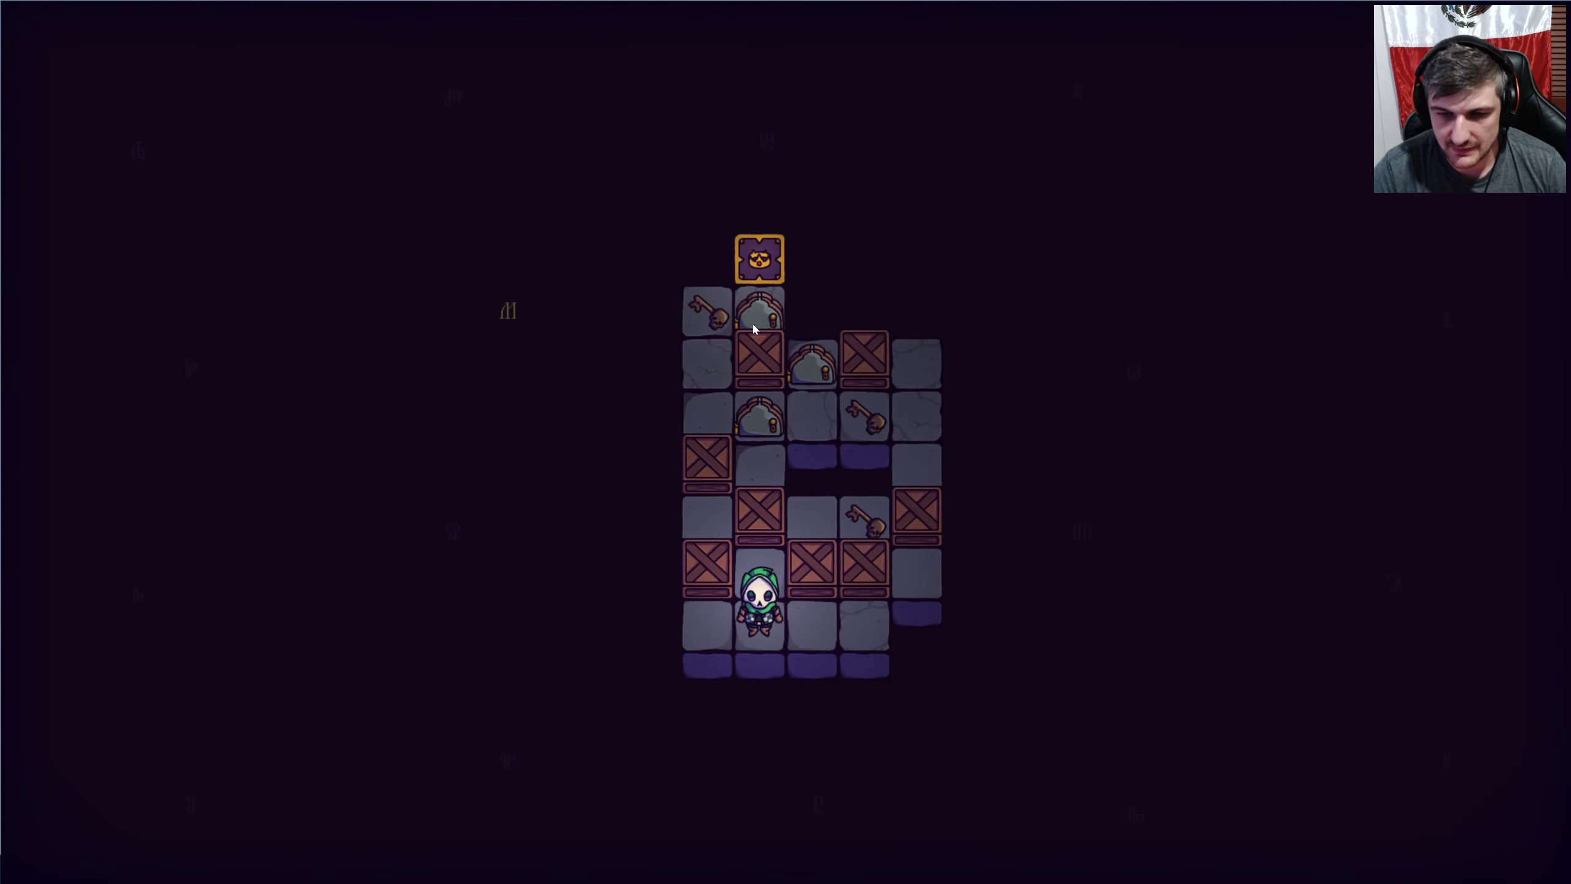
key("Right")
key("Right")
key("Left")
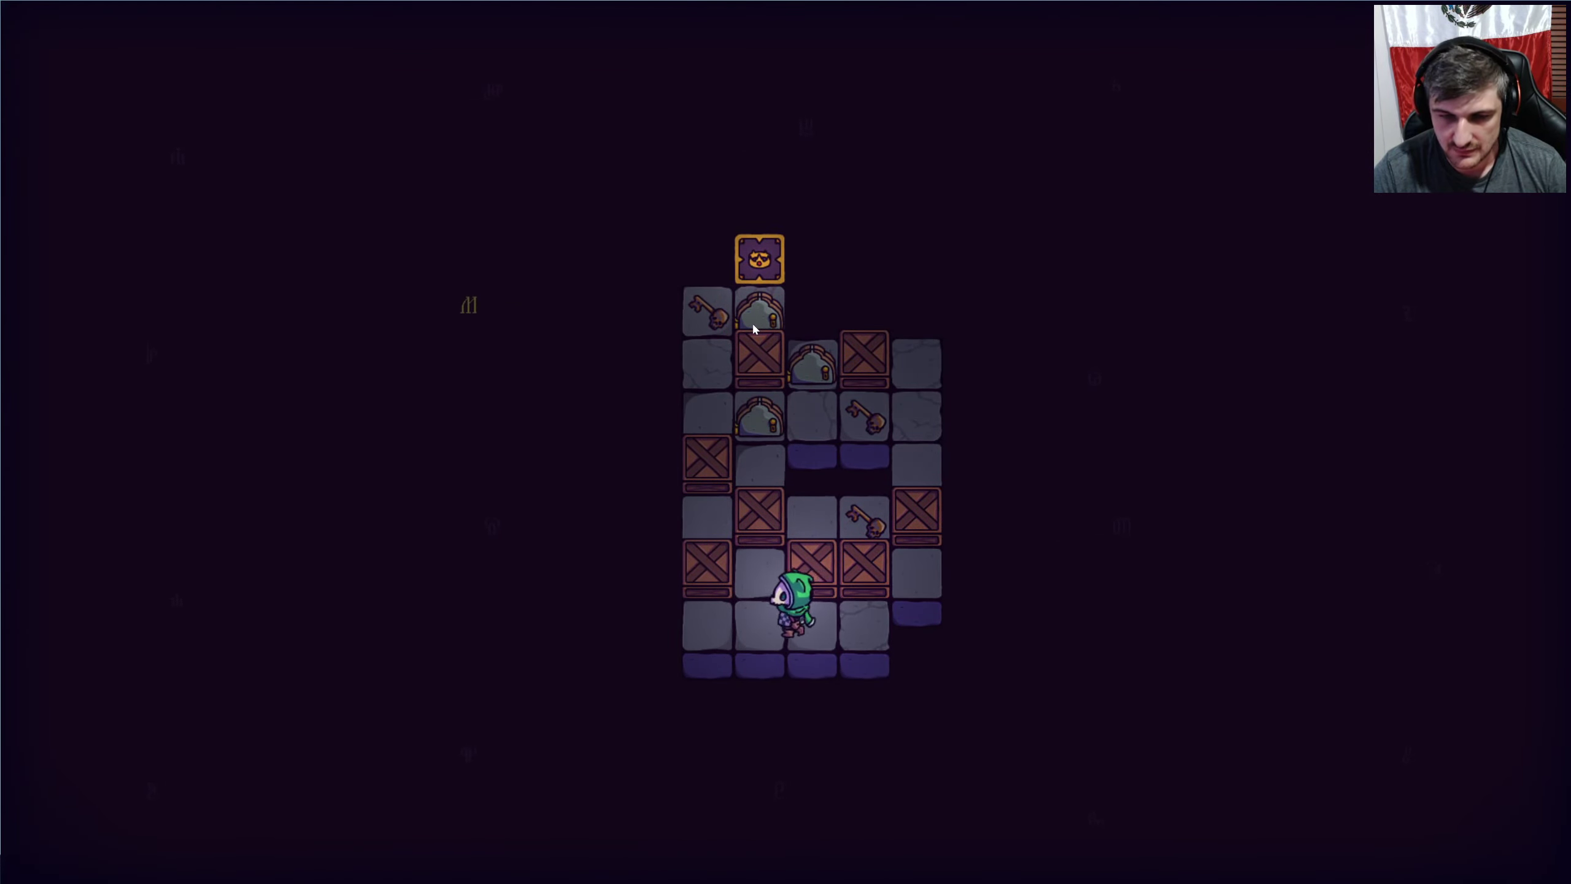
key("Up")
key("Right")
key("Down")
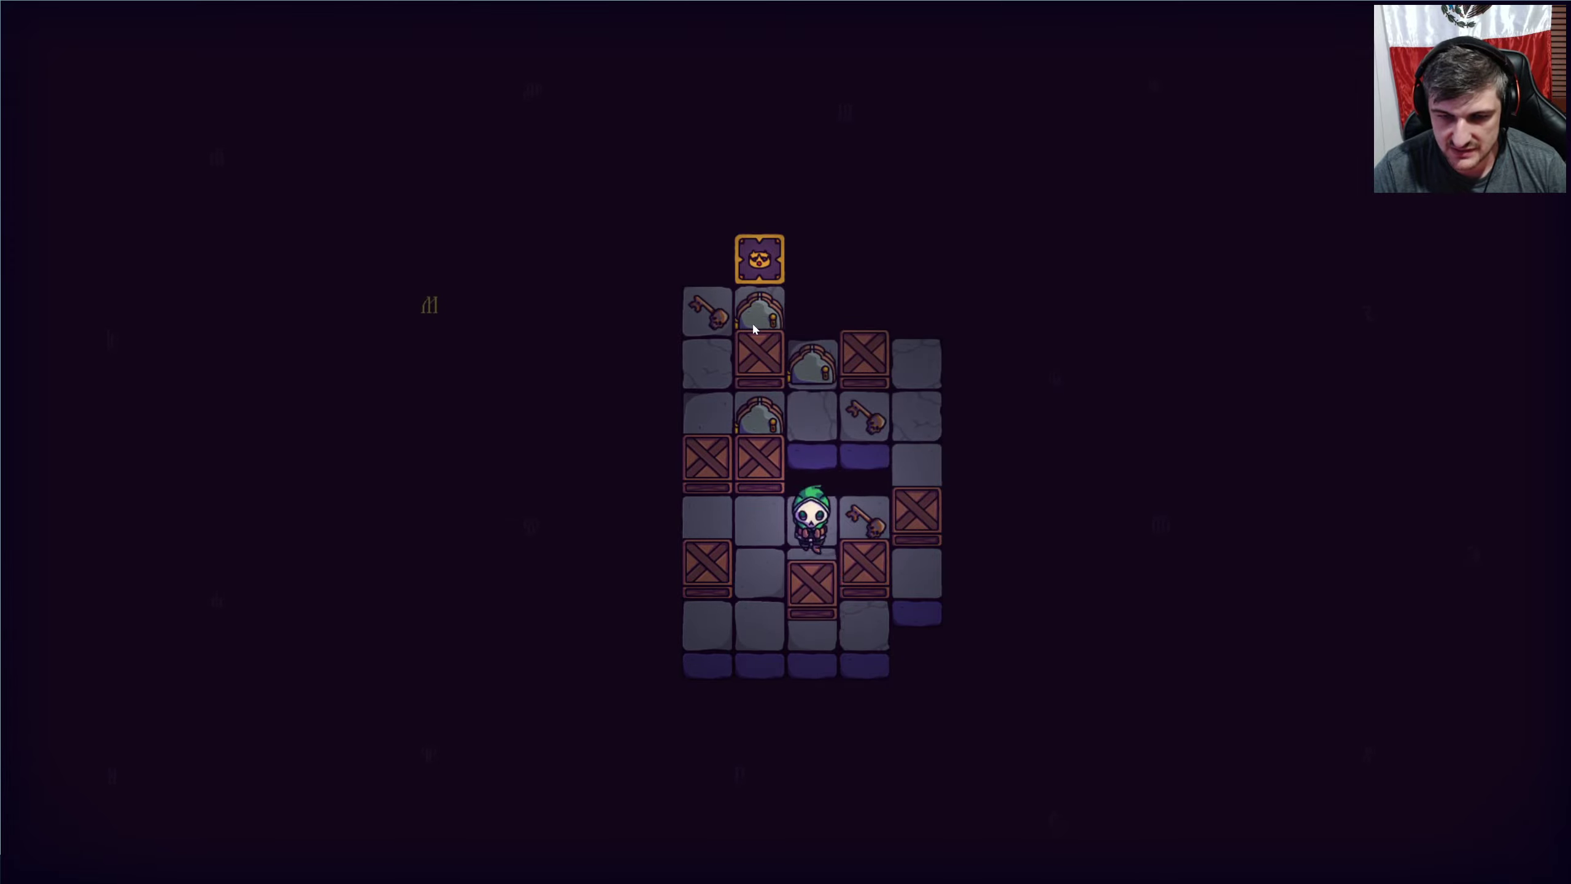
key("Right")
key("Up")
key("r")
key("r")
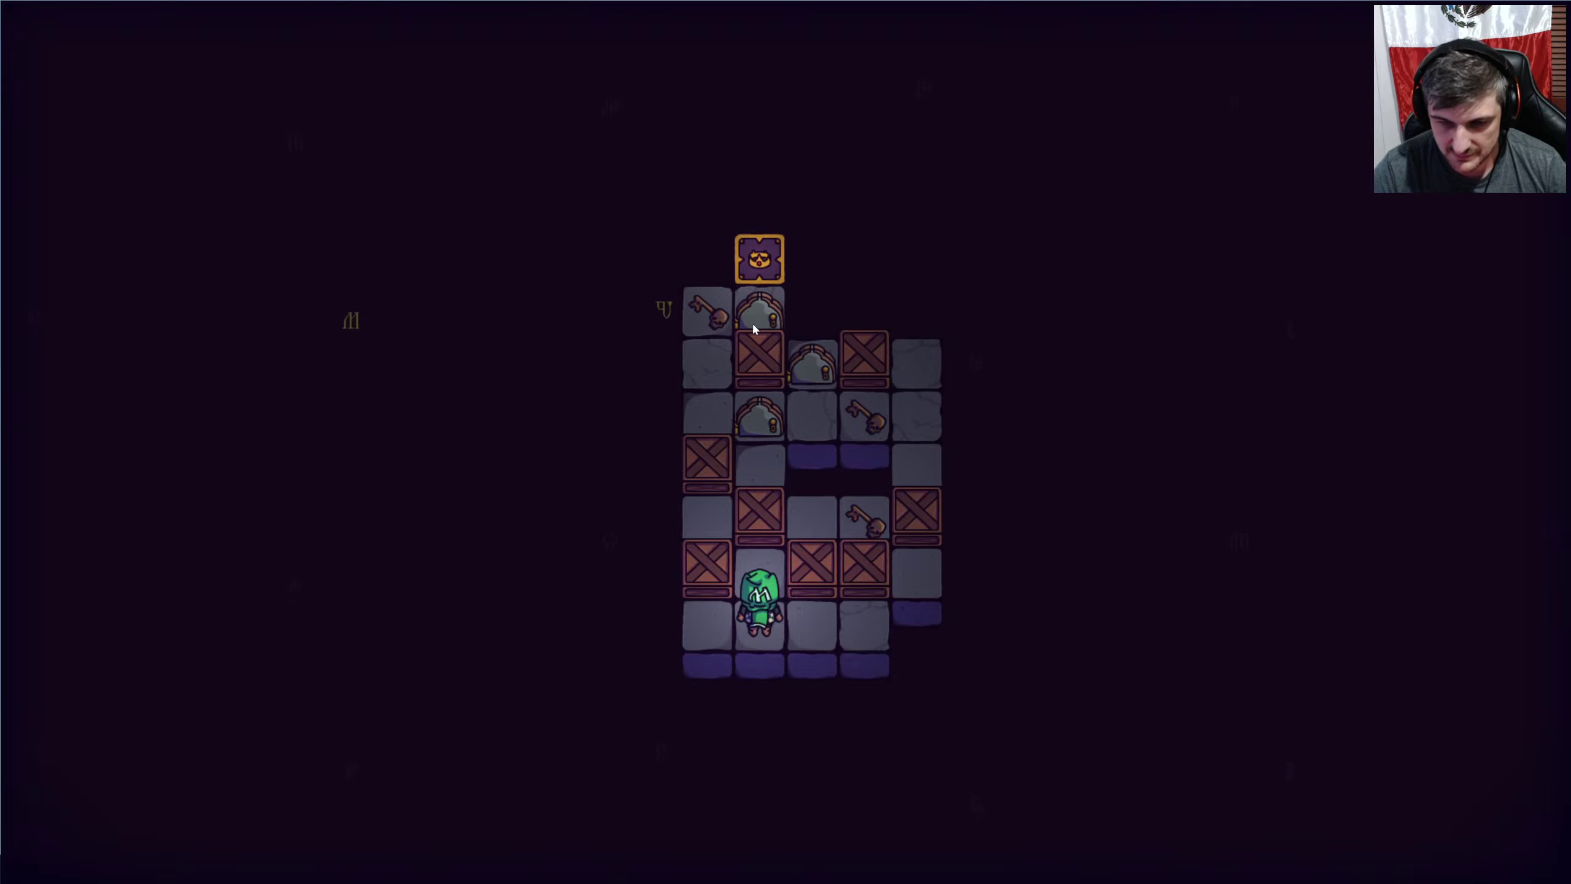
Push a crate up two rows, push another down, and send one to the top row.
key("Up")
key("Up")
key("Right")
key("Right")
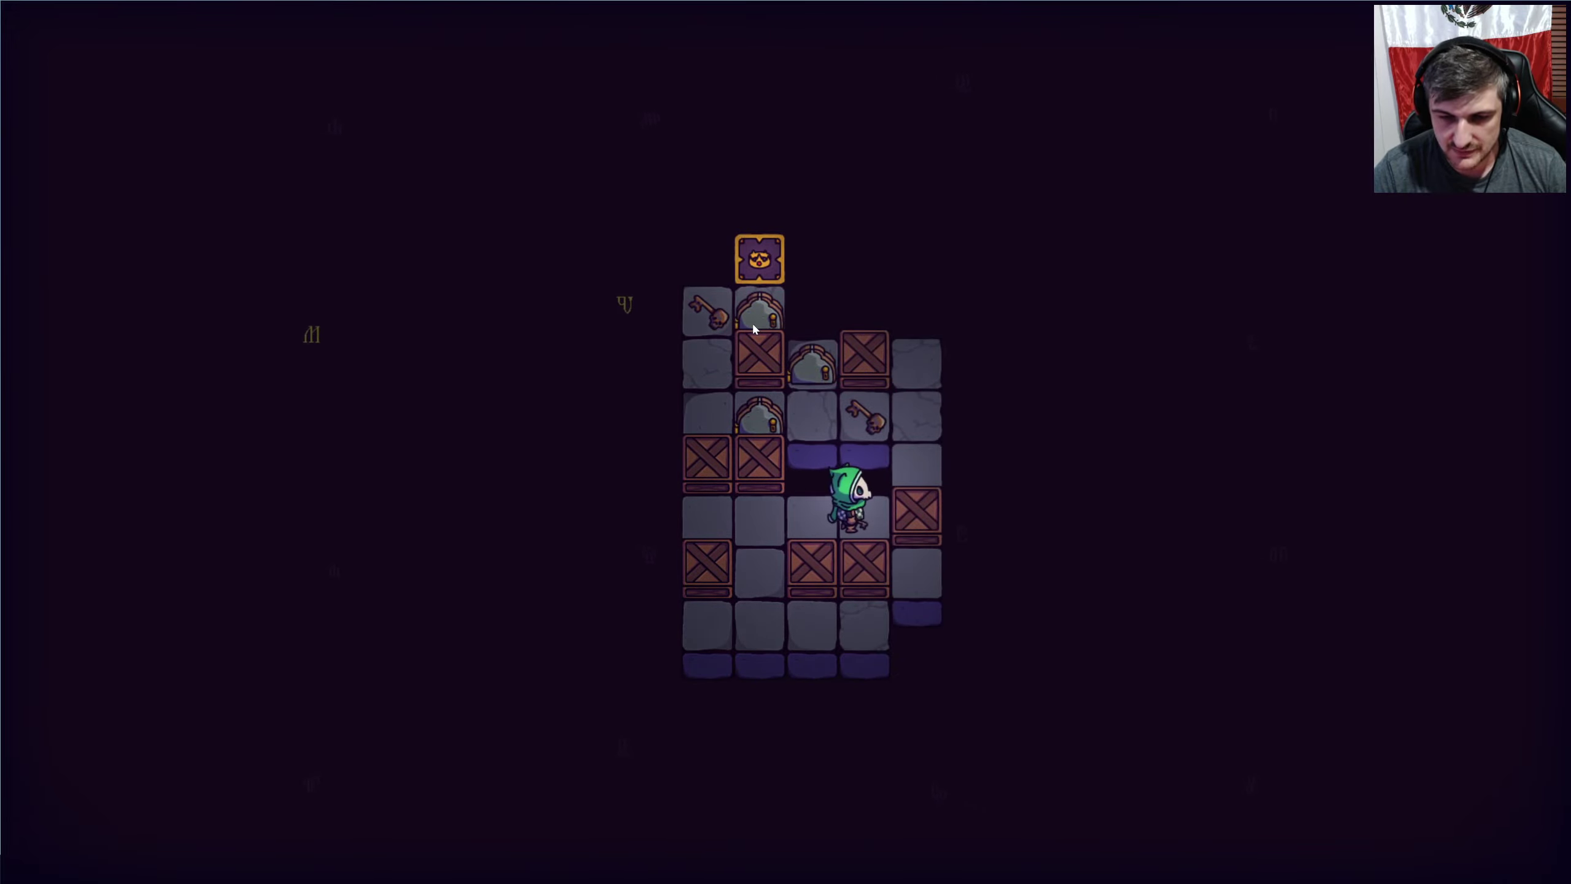
key("Down")
key("Right")
key("Up")
key("Up")
key("Up")
key("Left")
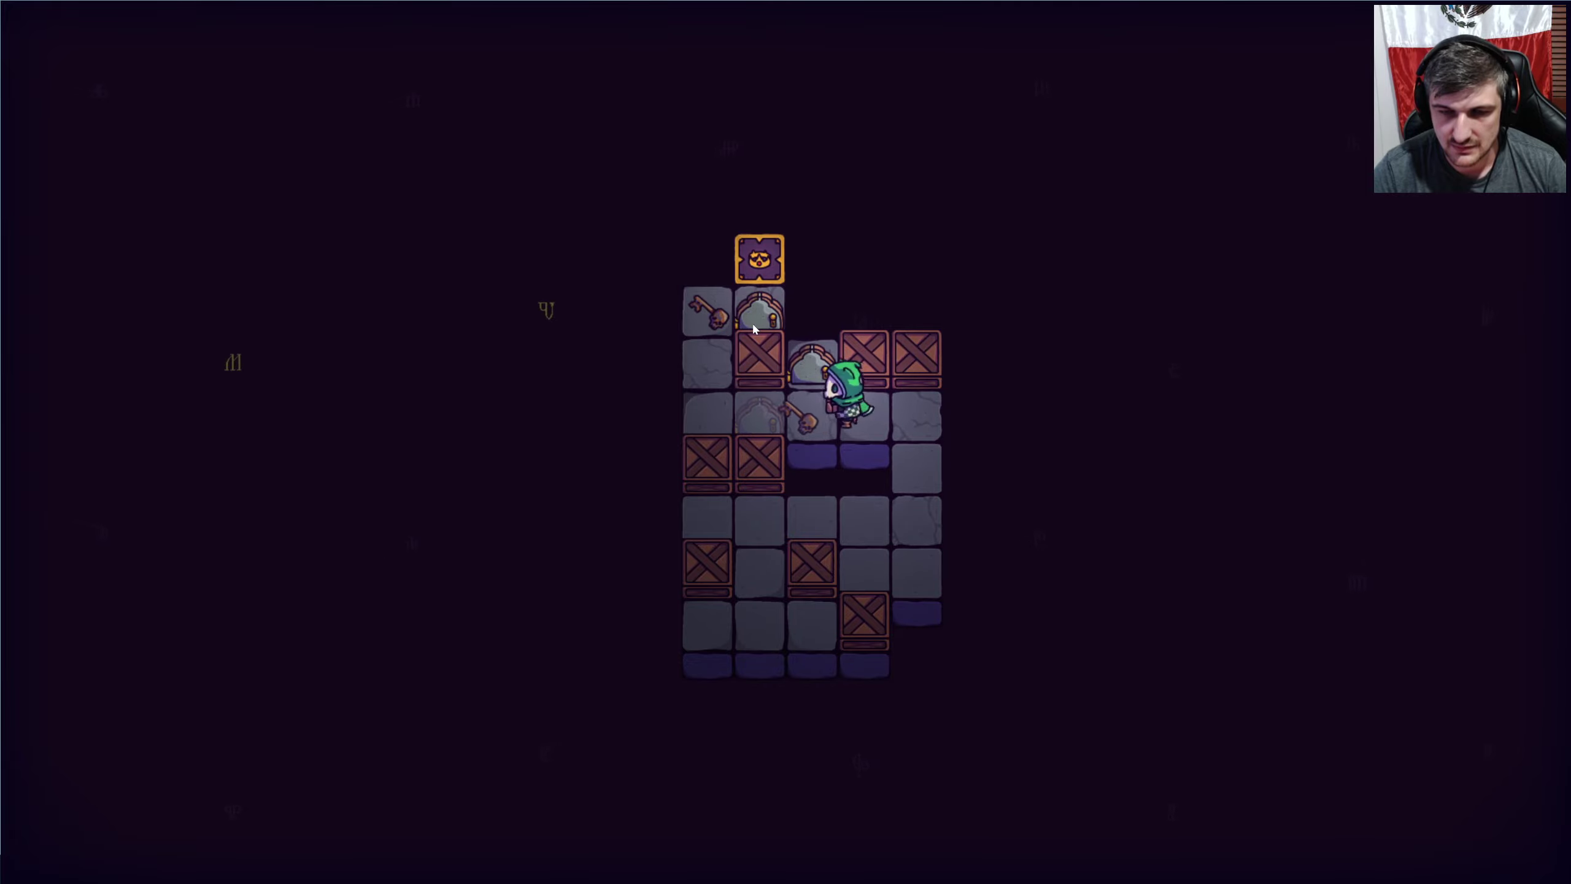
Collect the left key and the top-left key, then step onto the golden goal tile.
key("Left")
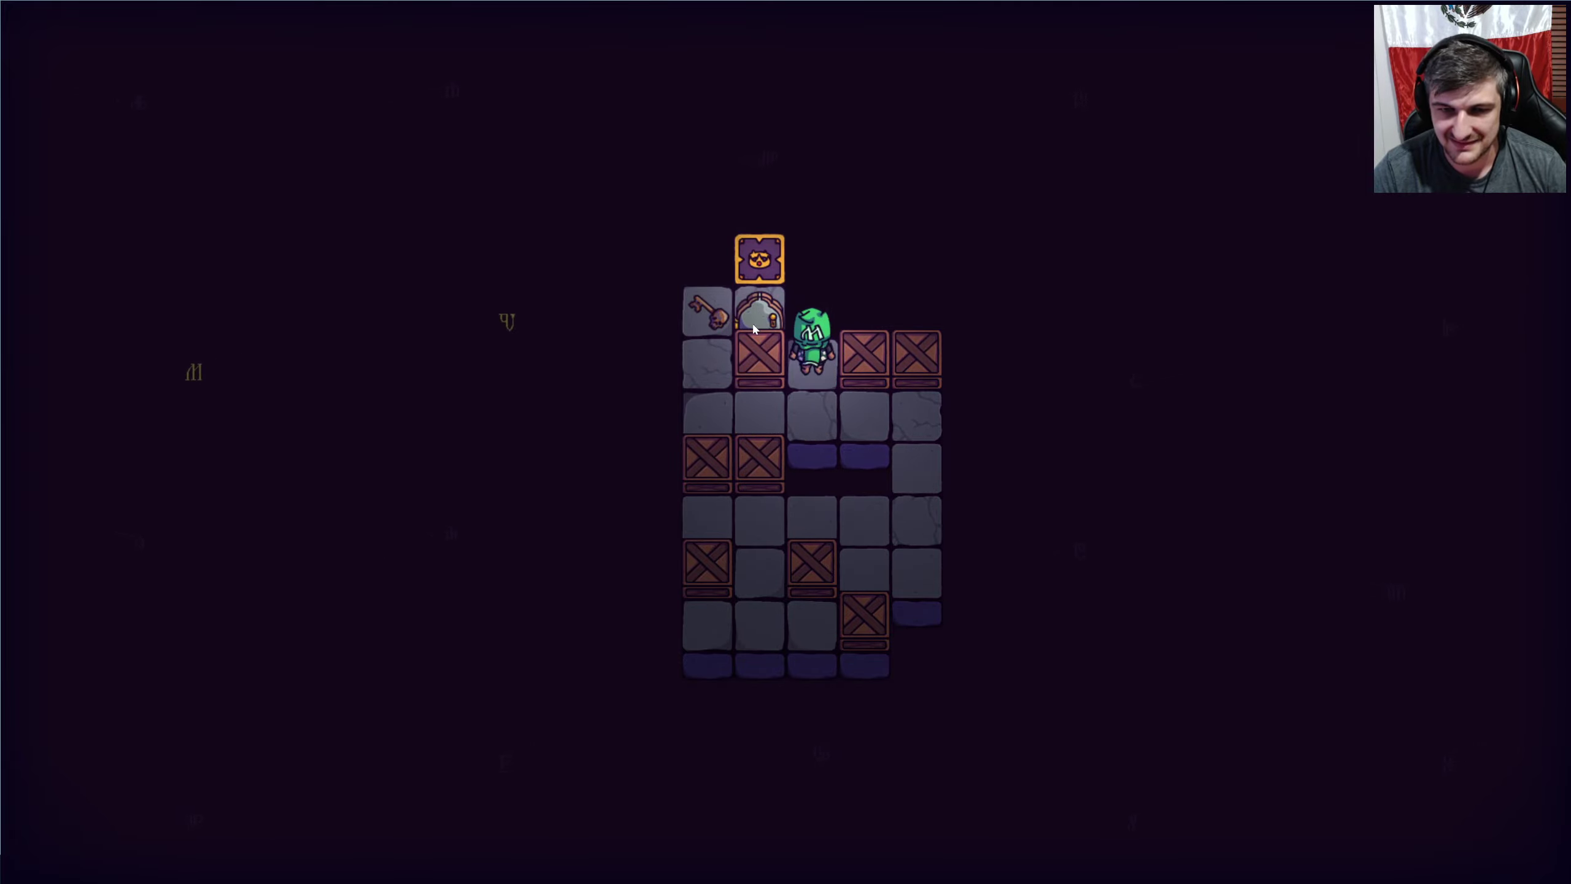
key("Down")
key("Left")
key("Left")
key("Up")
key("Up")
key("Right")
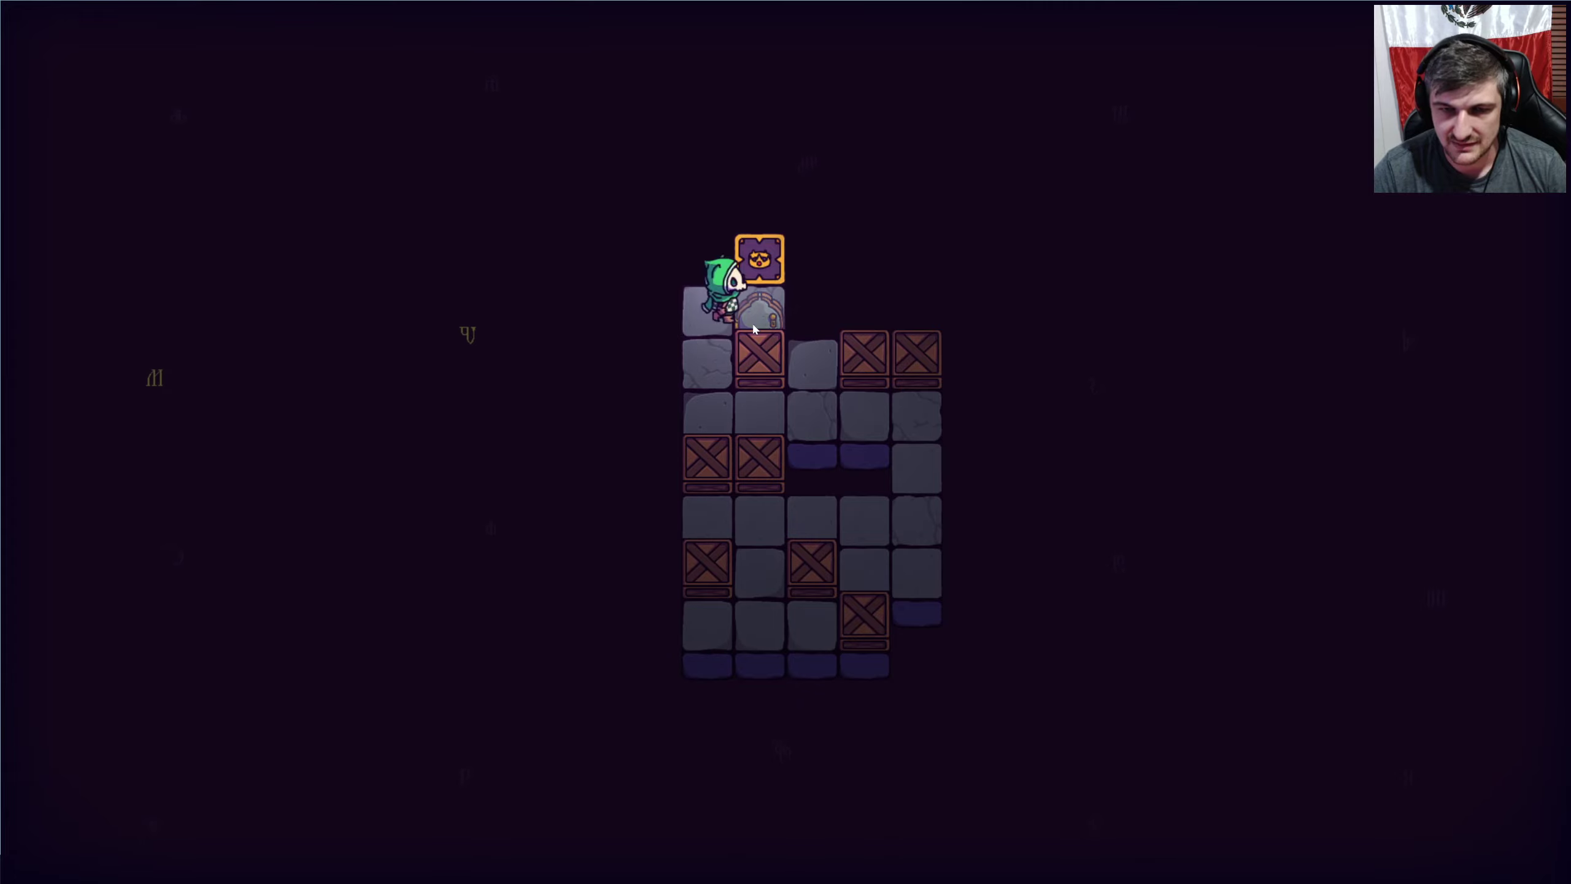
key("Up")
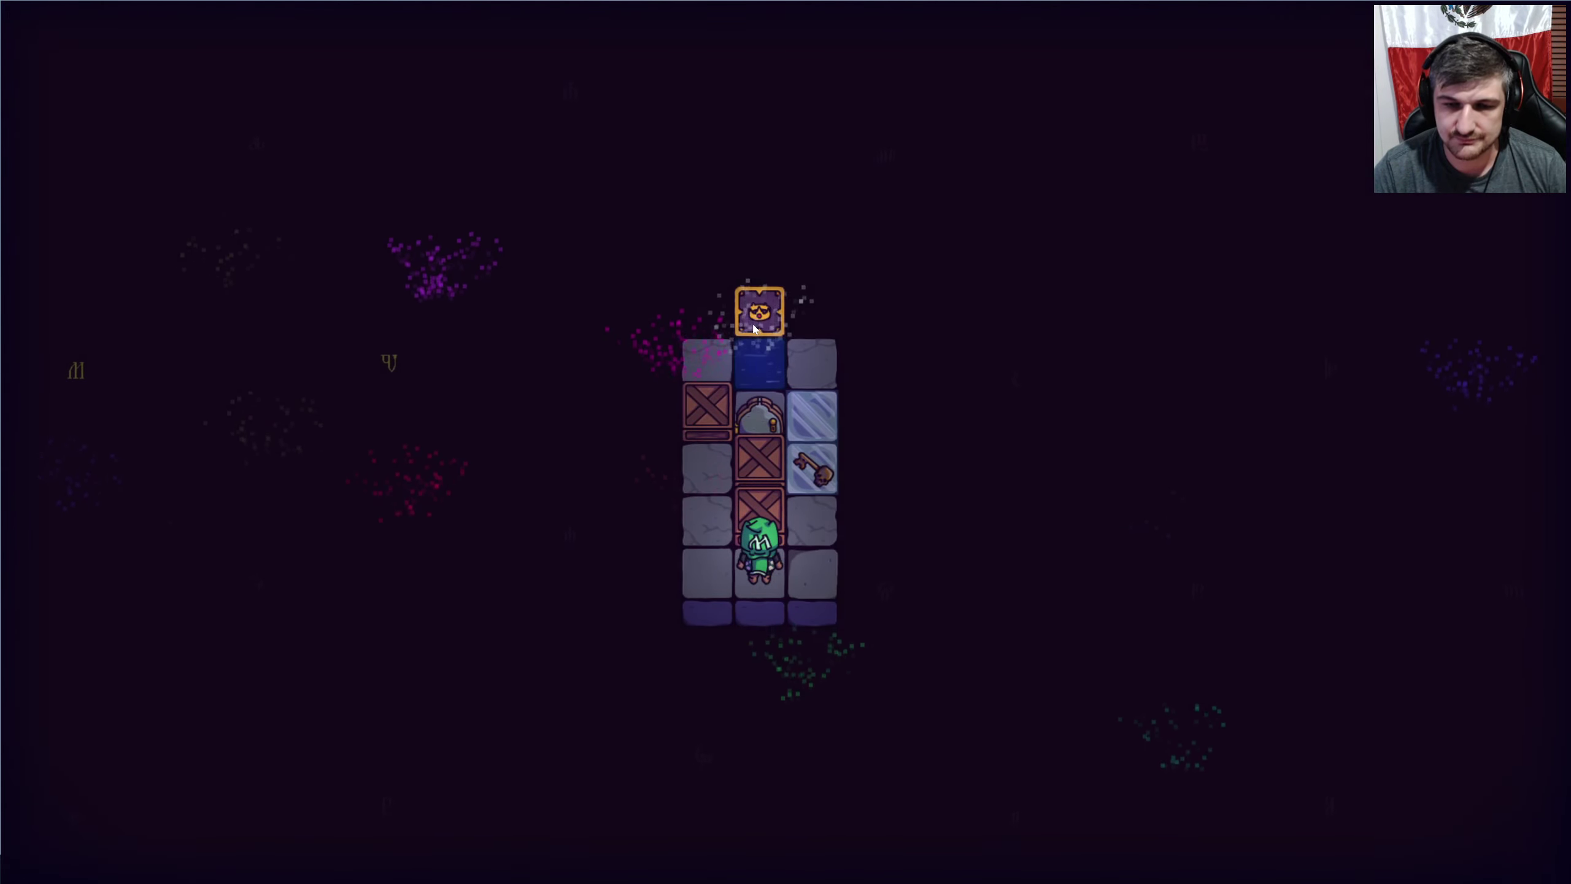
Try a first route toward the key in the right column.
key("Right")
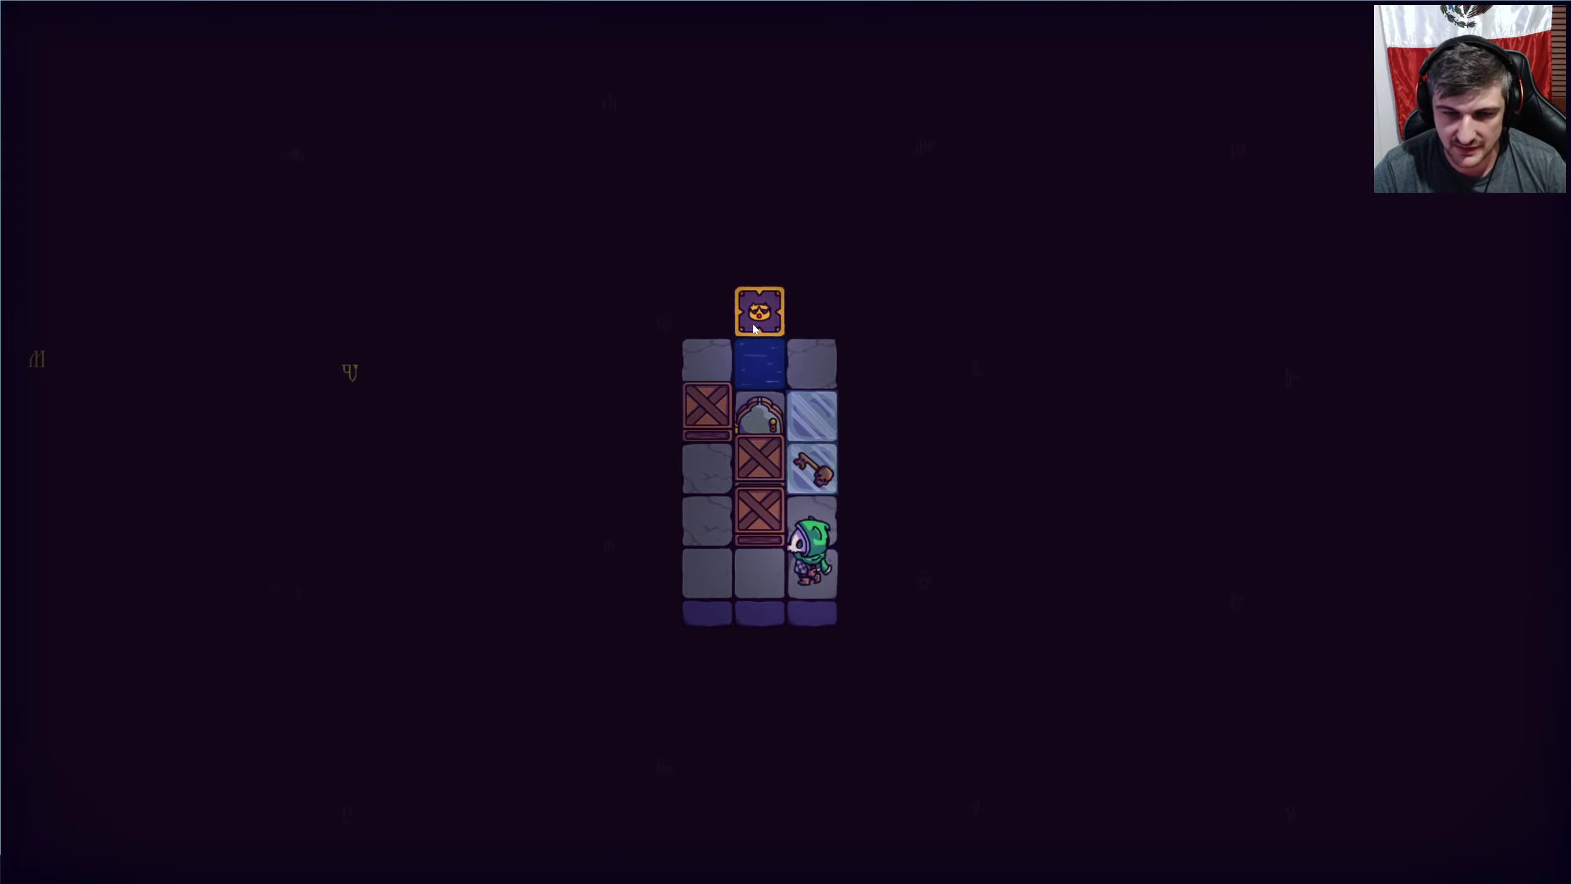
key("Left")
key("Left")
key("Down")
key("Right")
key("Right")
key("Up")
key("Up")
key("Up")
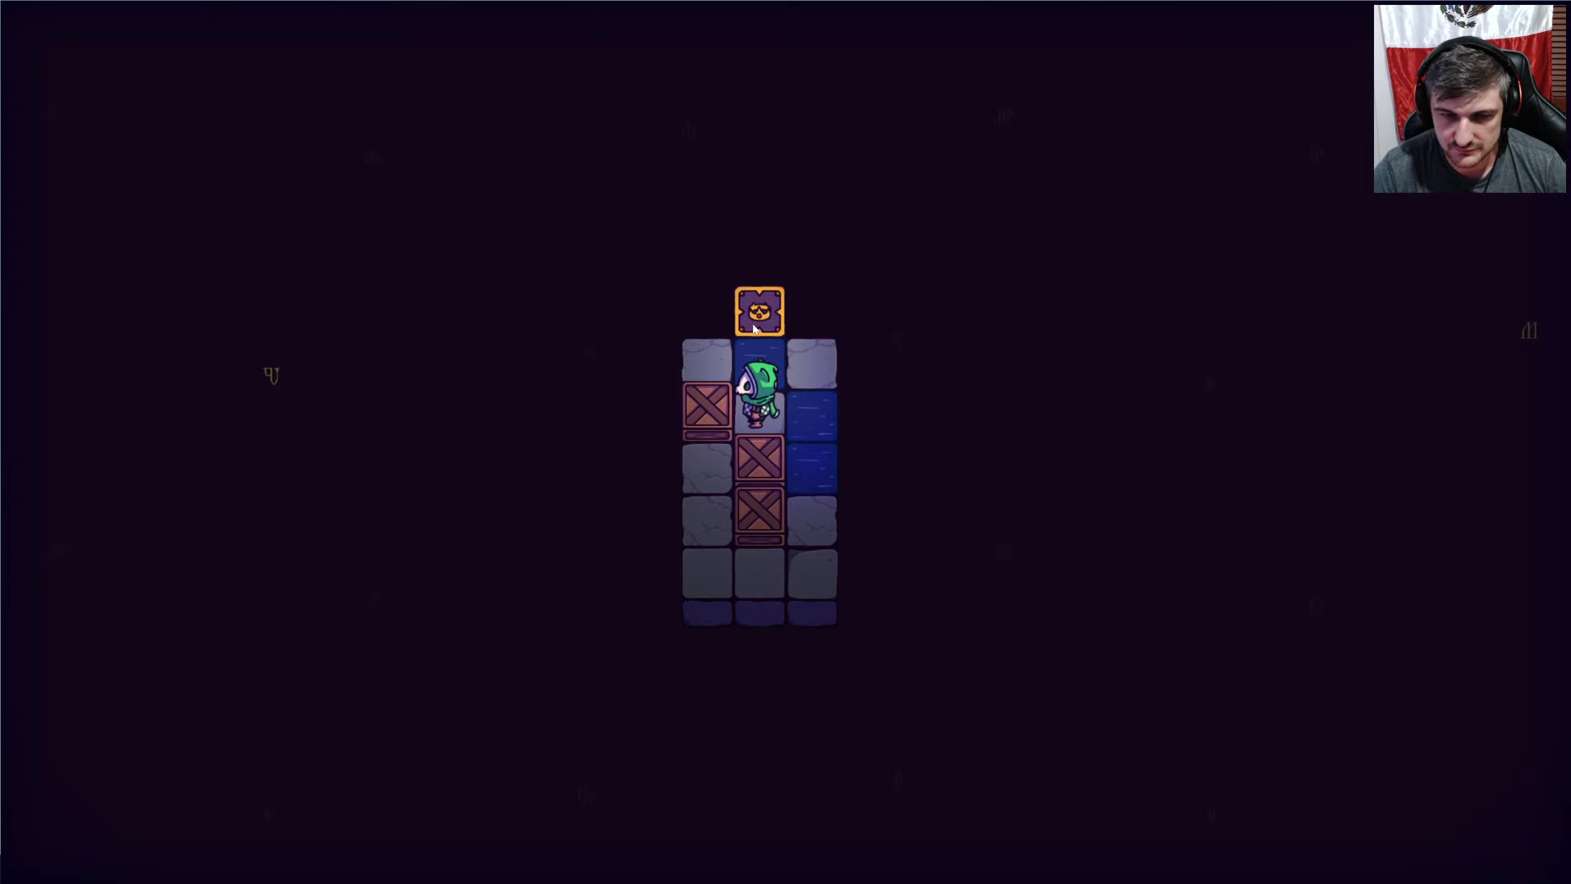
Restart the level and push the left crate up.
key("r")
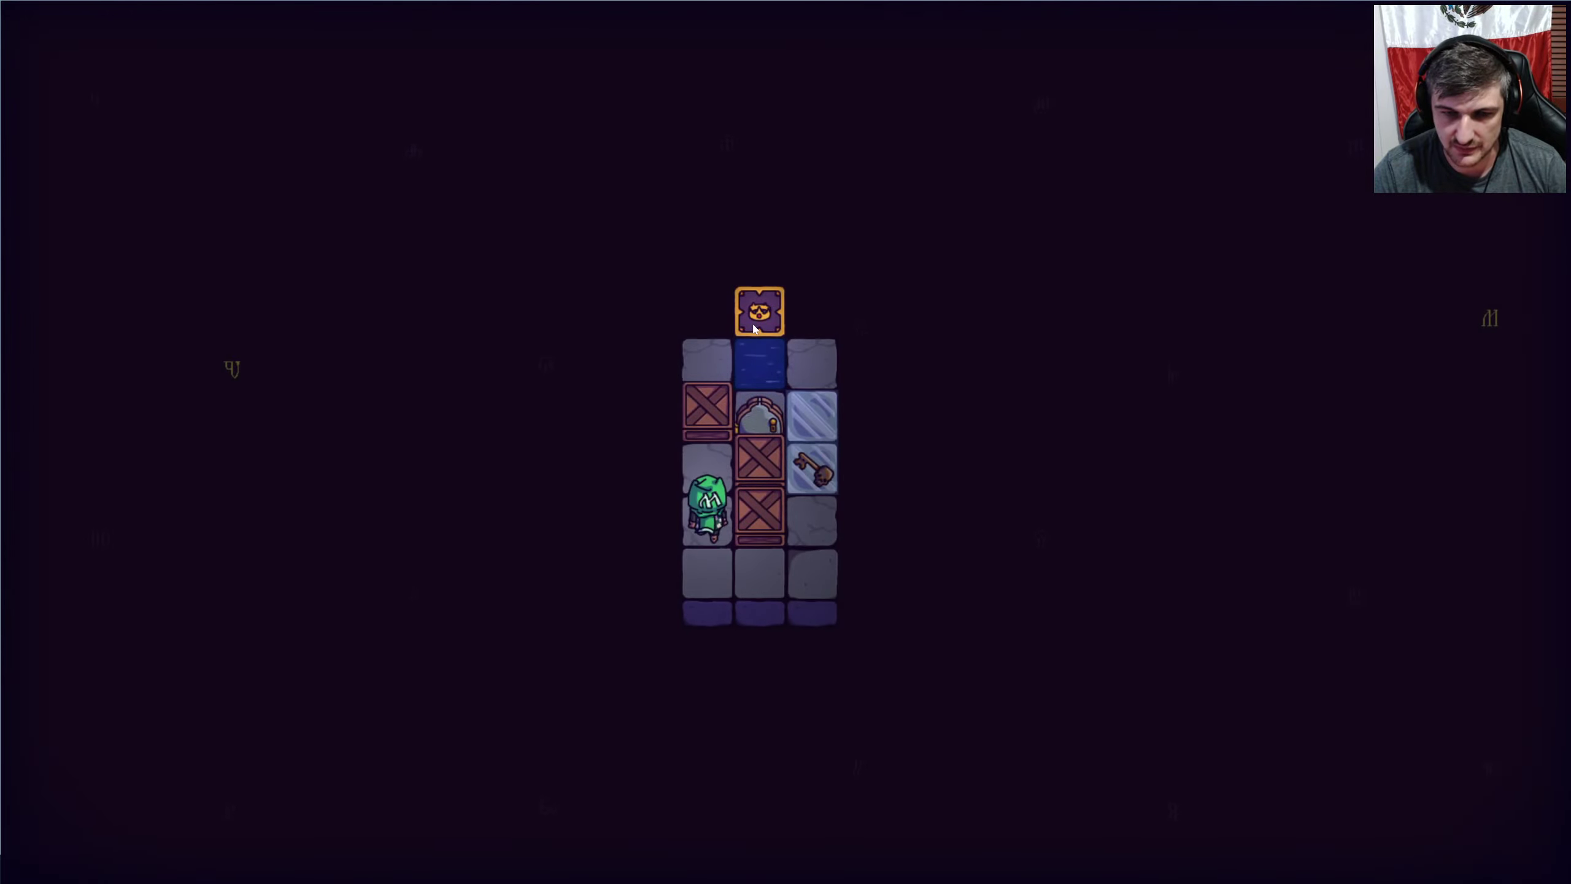
key("Up")
key("Up")
key("Down")
key("Down")
key("Down")
key("Right")
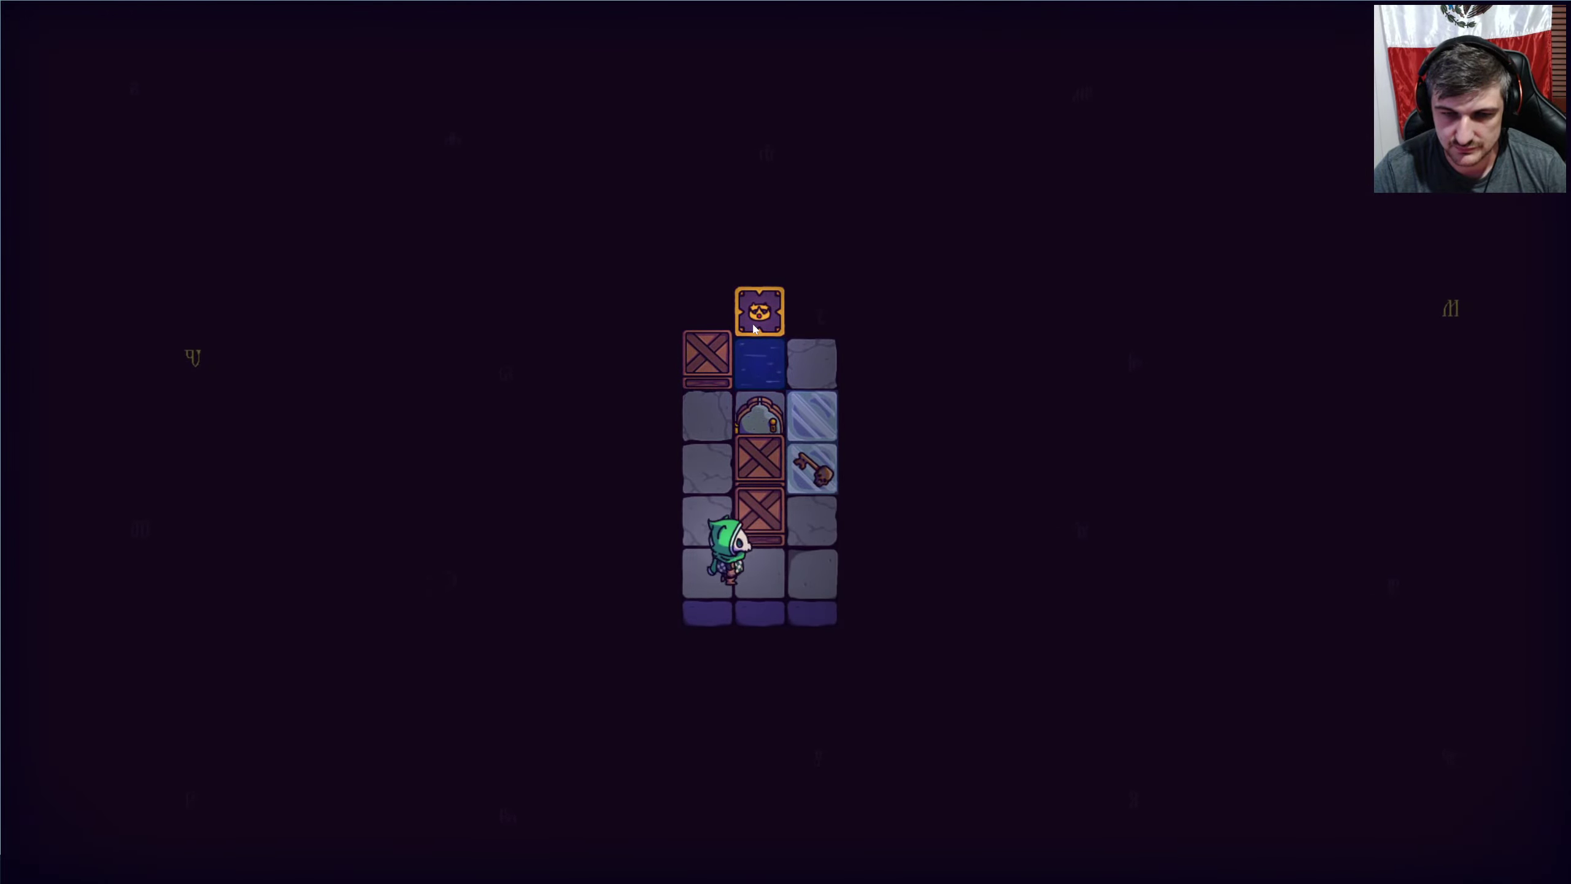
Walk over to the right column and collect the key.
key("Right")
key("Right")
key("Up")
key("Up")
key("Down")
key("Left")
key("Right")
key("Up")
key("Up")
key("Up")
Unlock the door, cross to the left column and climb toward the exit.
key("Left")
key("Left")
key("Down")
key("Down")
key("Right")
key("Down")
key("Right")
key("Up")
key("Up")
key("Up")
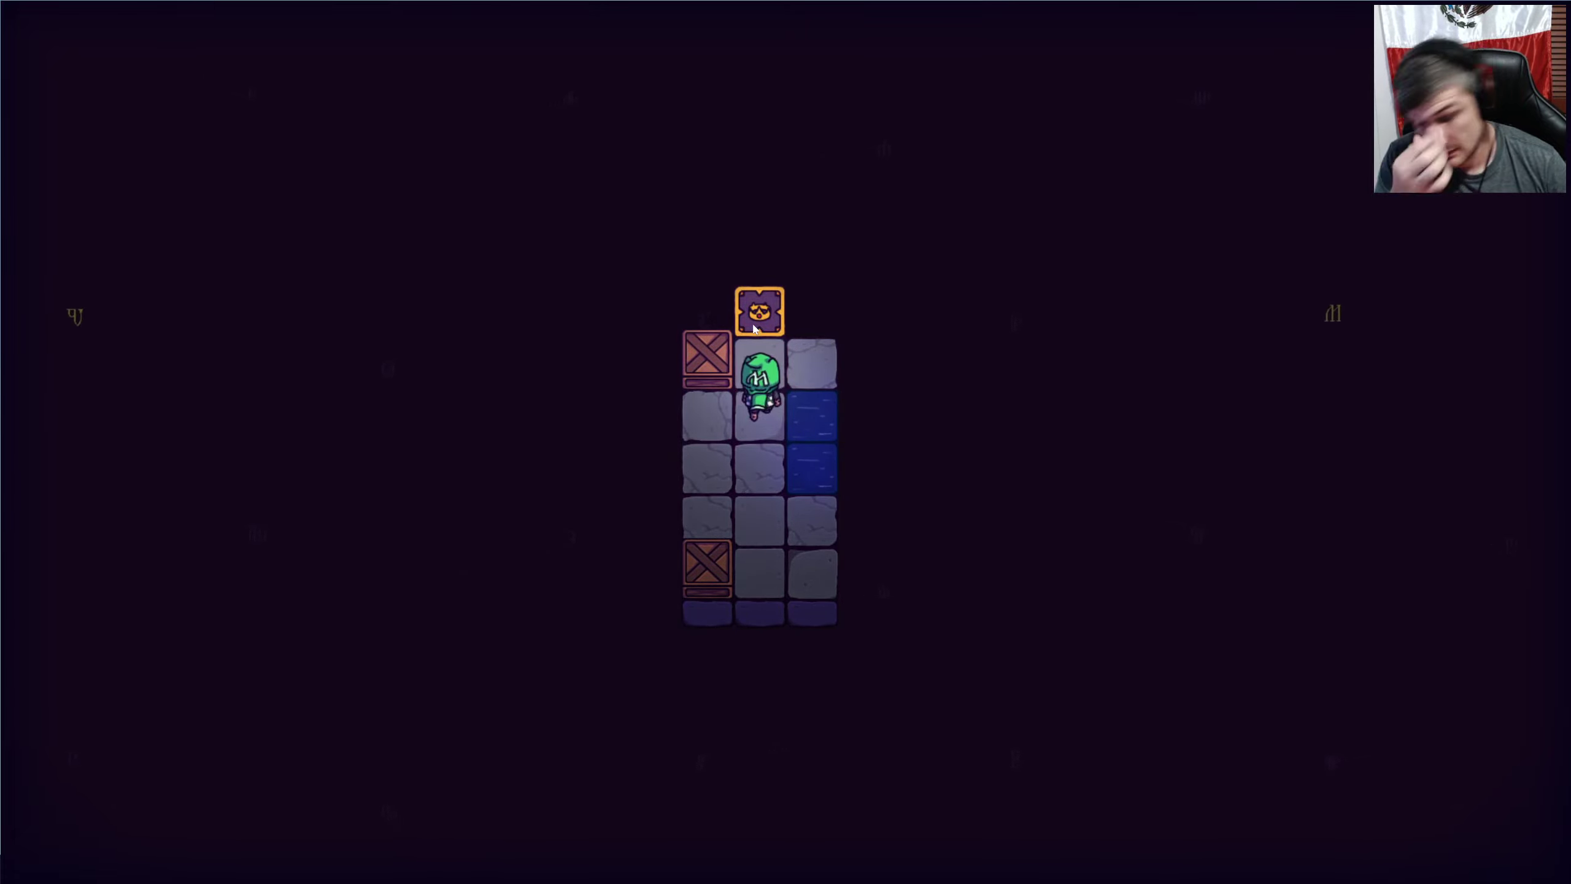
key("Up")
key("Up")
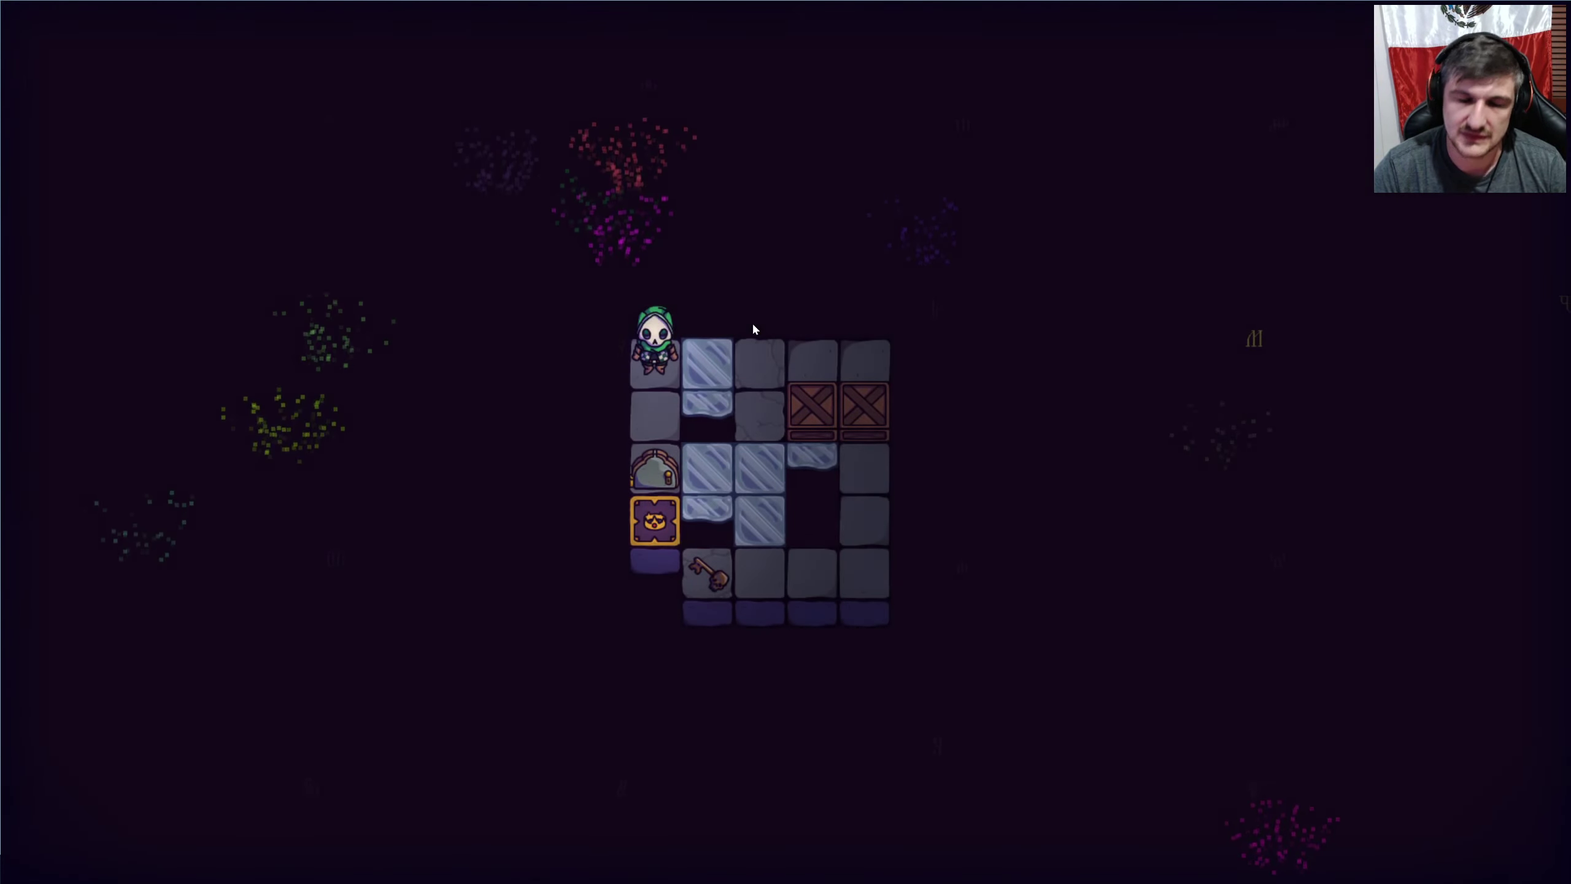
Open level 18 from the level grid and climb the first ladders, shifting one left.
left_click(37, 38)
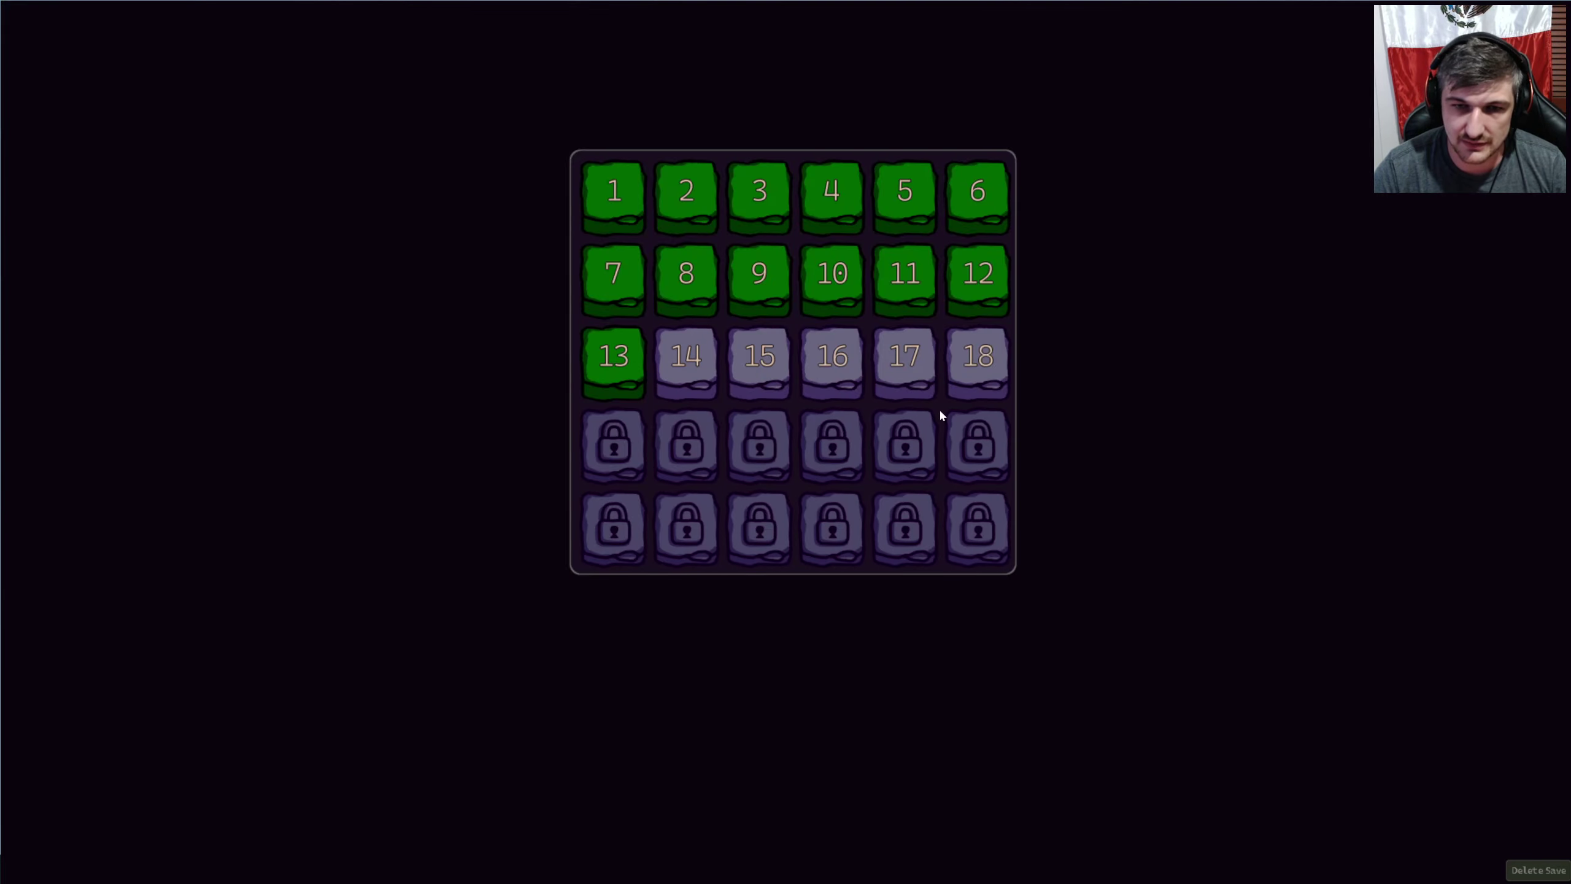
left_click(991, 351)
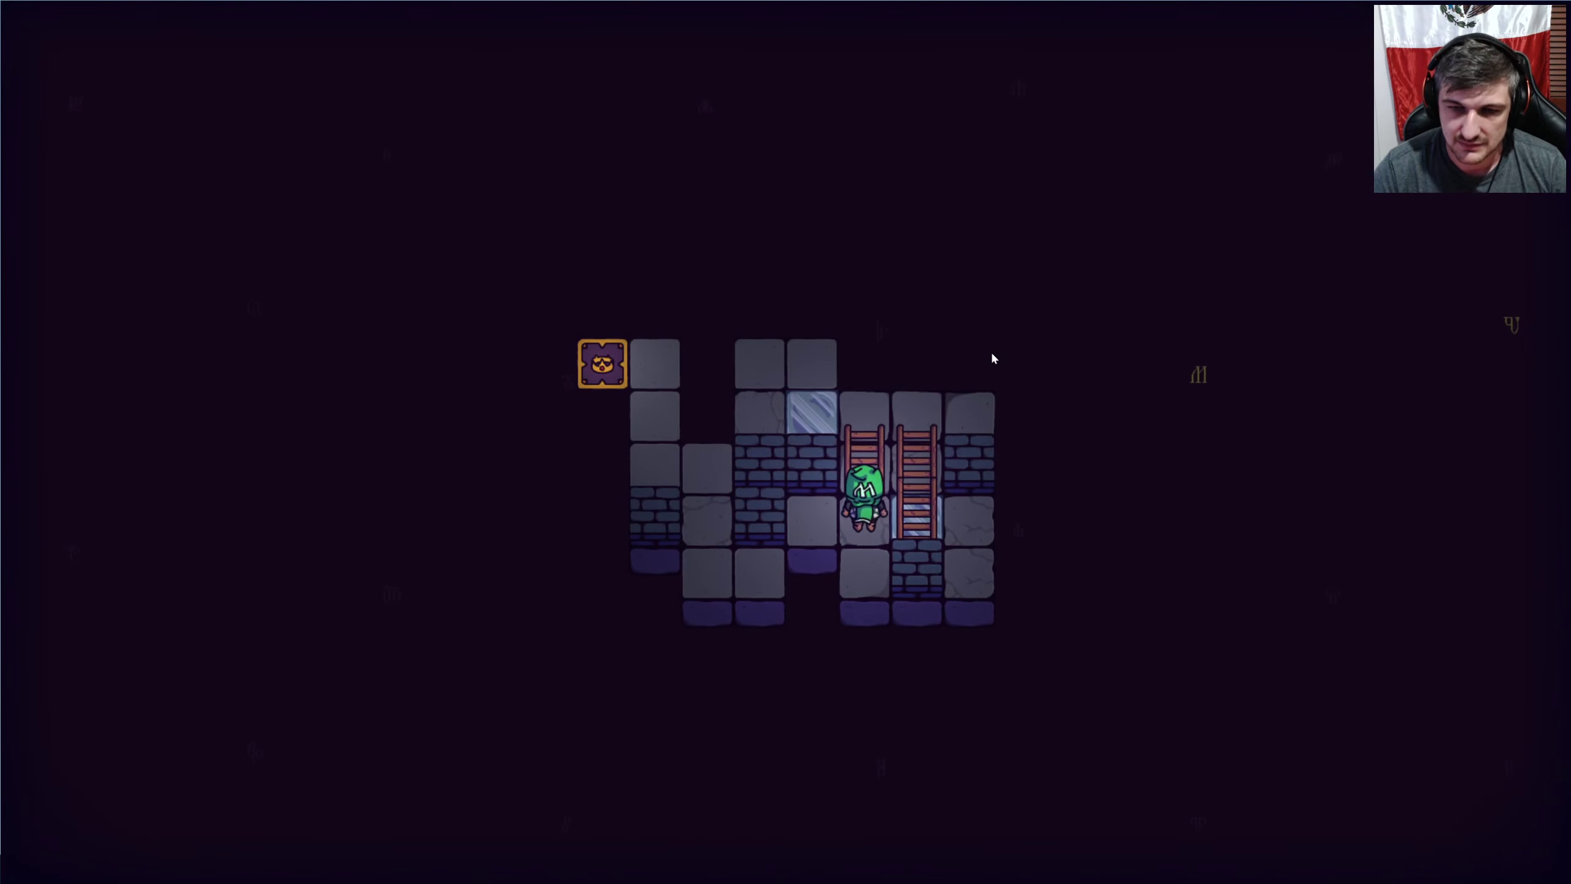
key("Up")
key("Up")
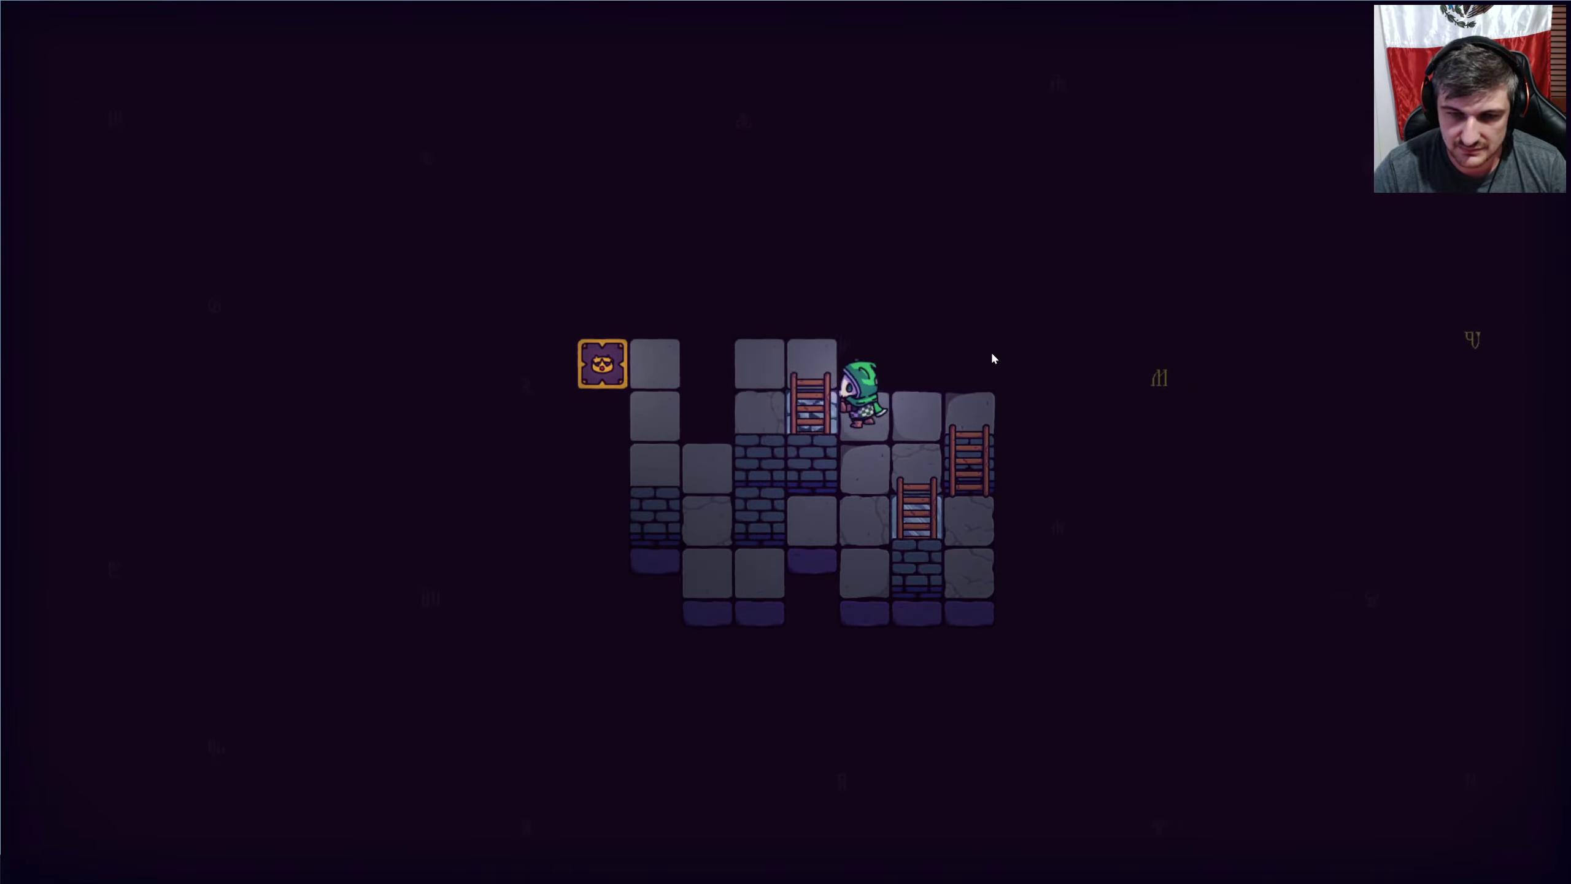
key("Left")
key("Up")
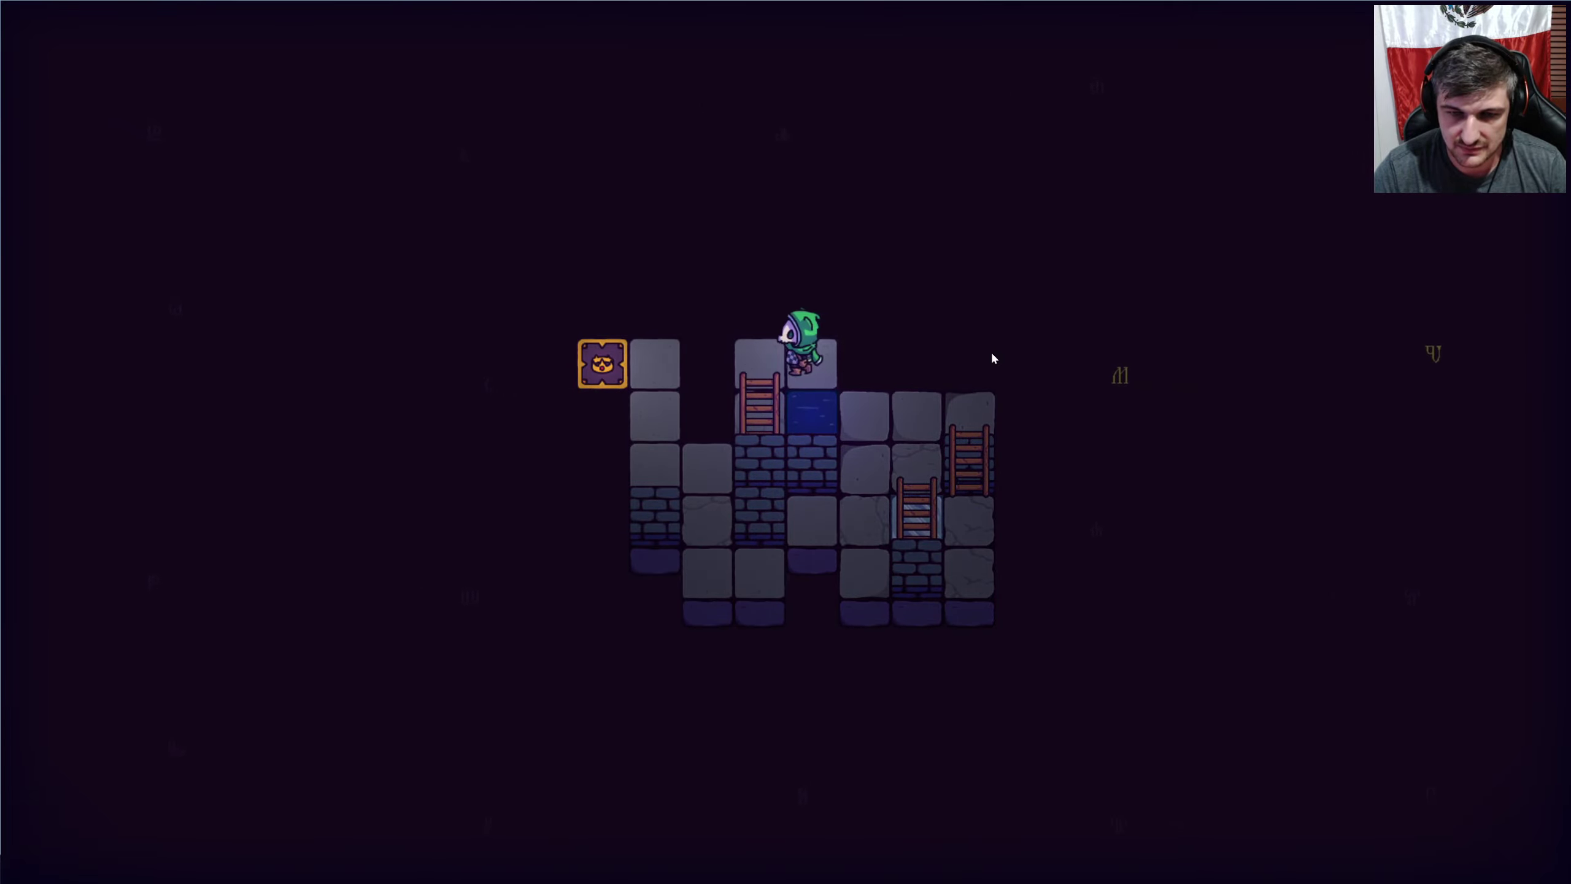
key("Left")
key("Down")
key("Down")
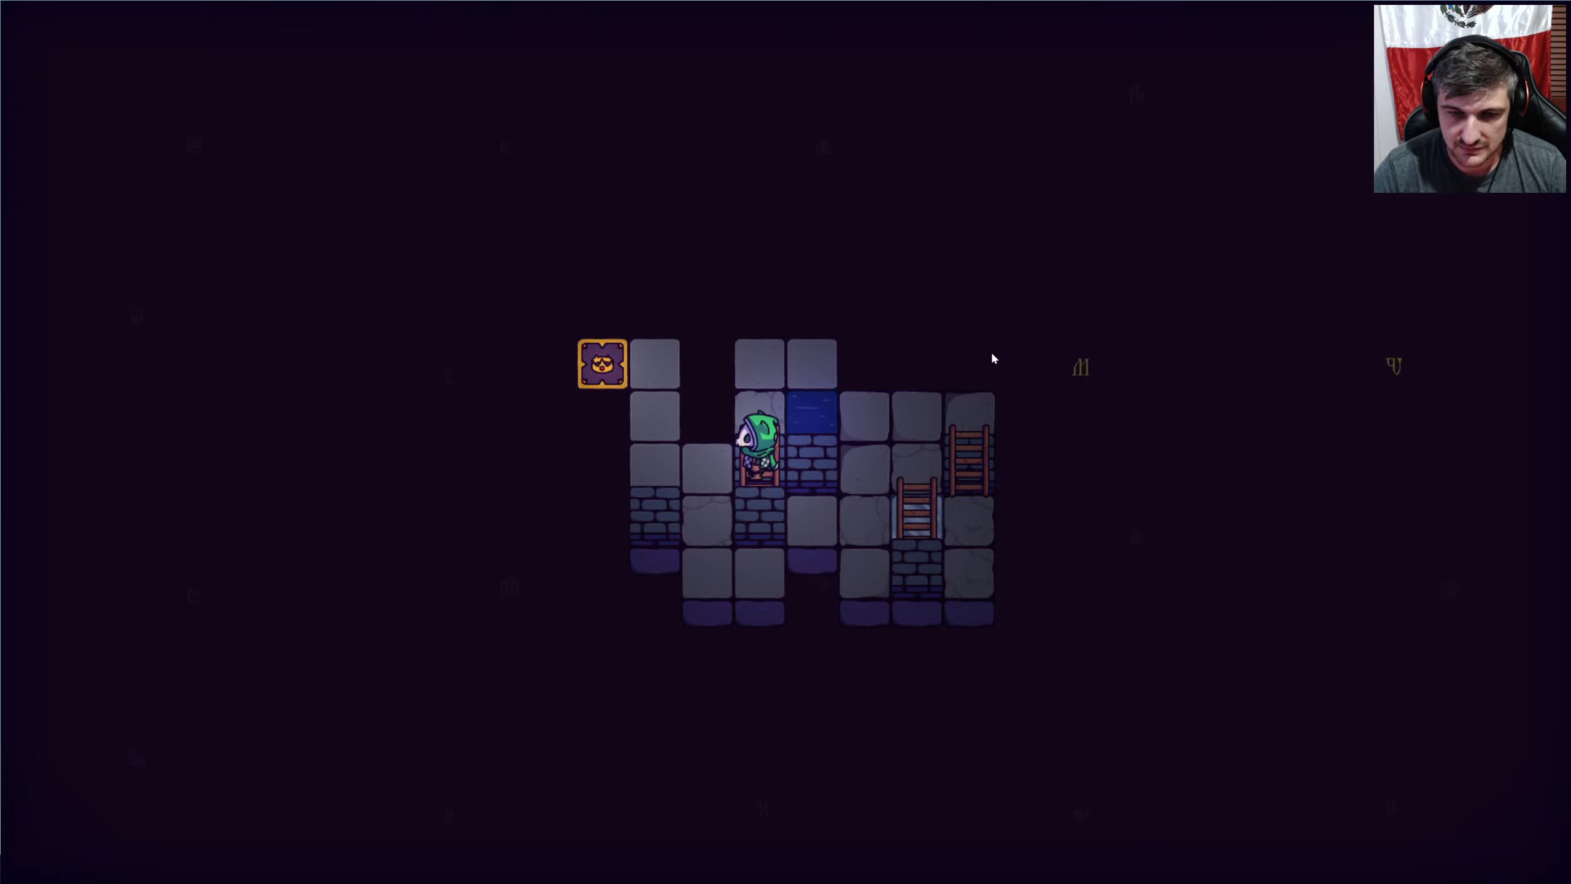
Climb and step right, restart, then climb onto the neighbouring ladder.
key("Up")
key("Up")
key("Right")
key("r")
key("r")
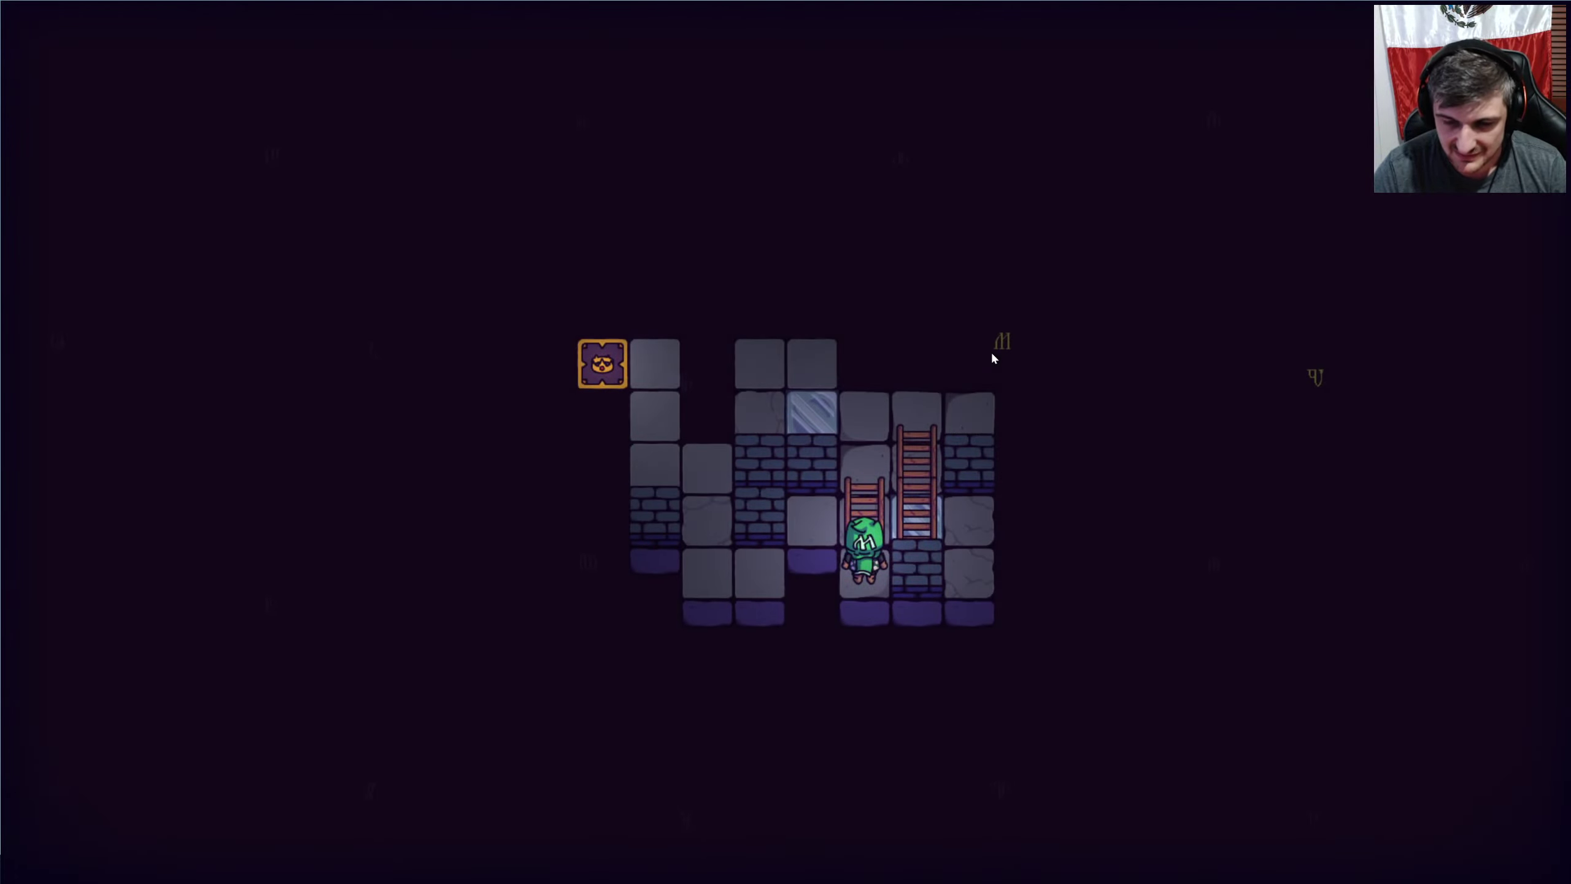
key("Up")
key("Up")
key("Right")
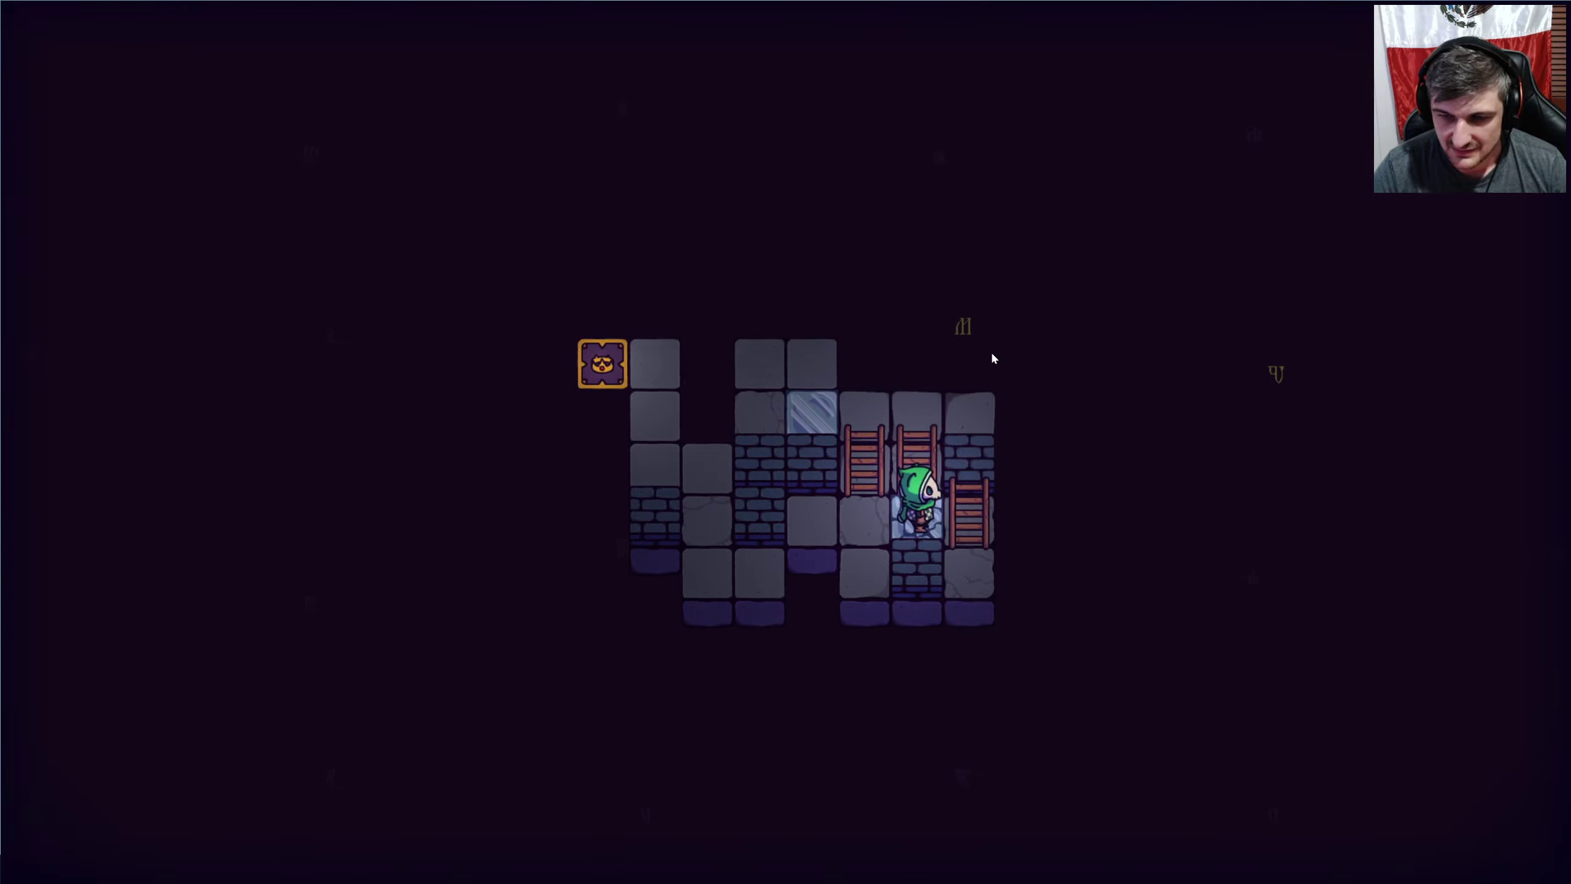
Shift the ladders, climb to the top tile, then step back down.
key("Up")
key("Left")
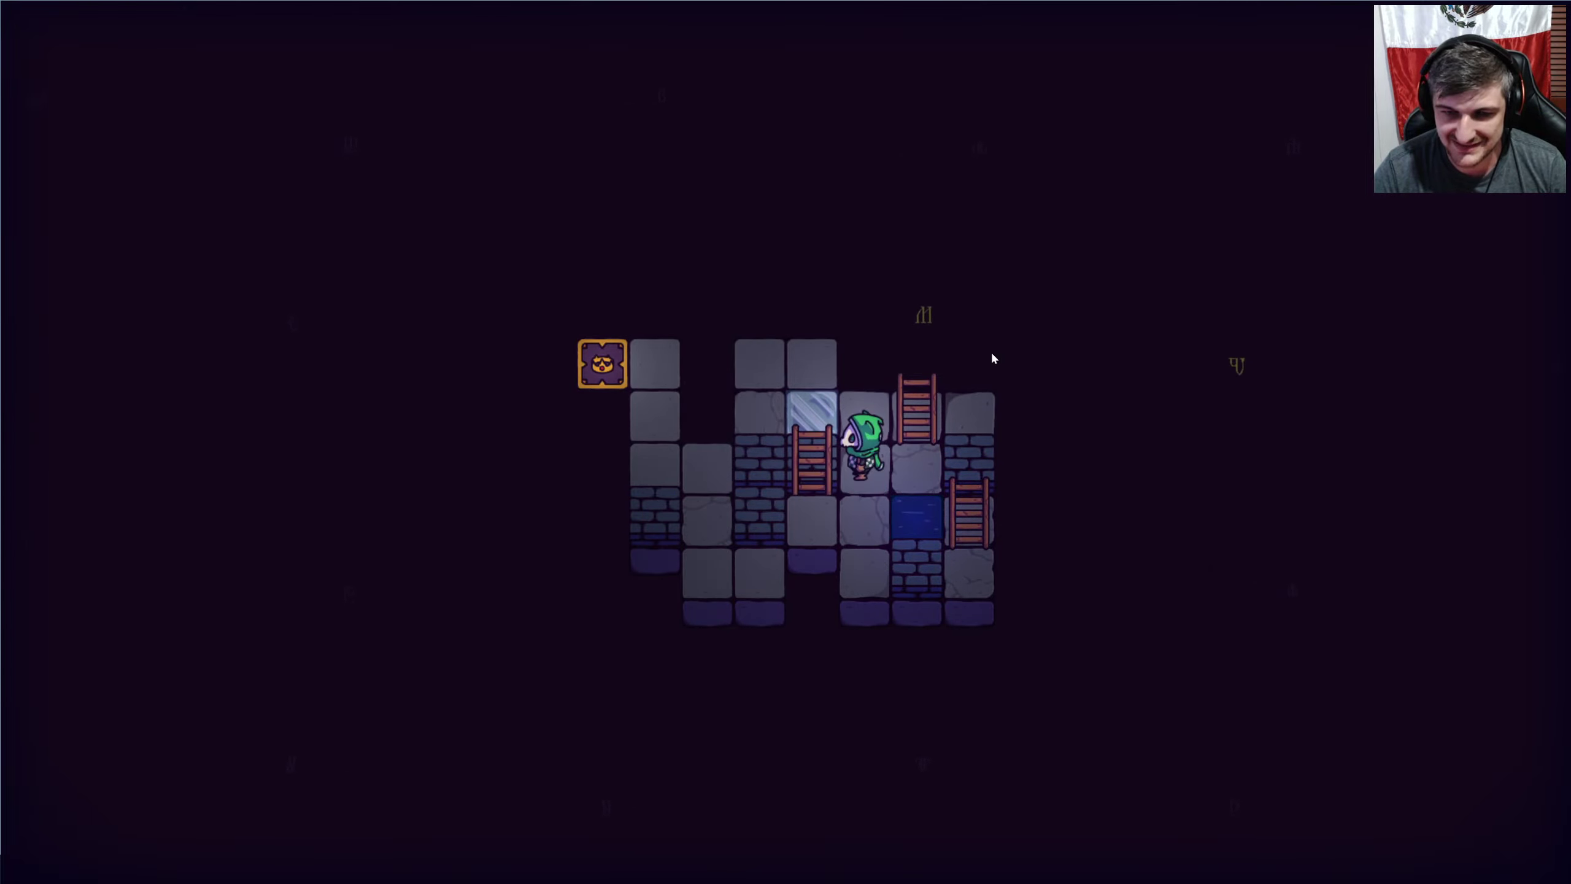
key("Down")
key("Left")
key("Up")
key("Up")
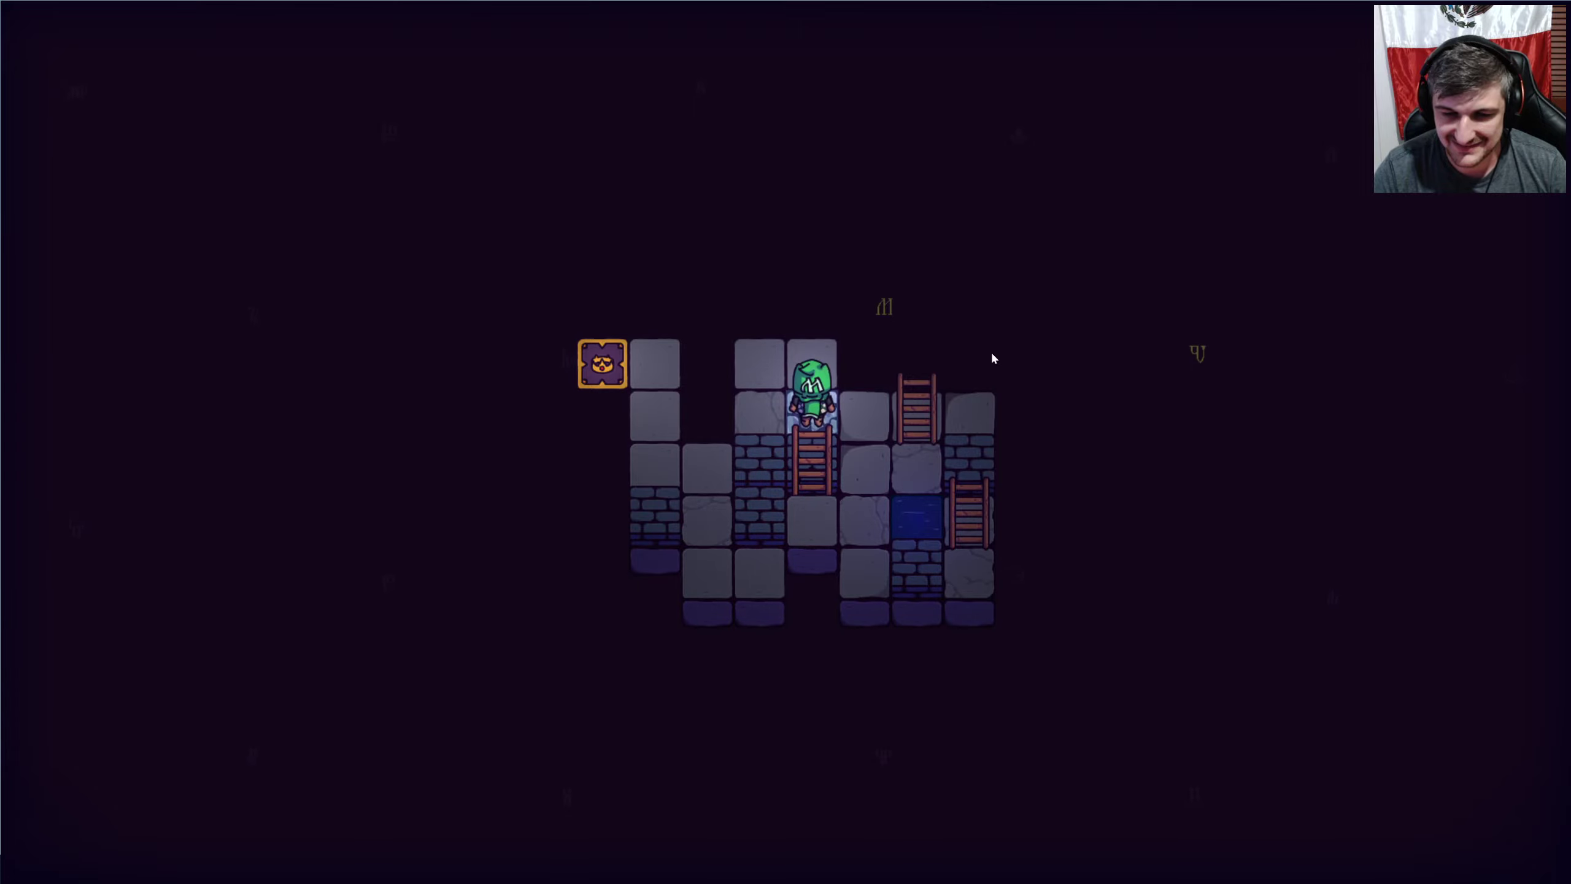
key("Right")
key("Down")
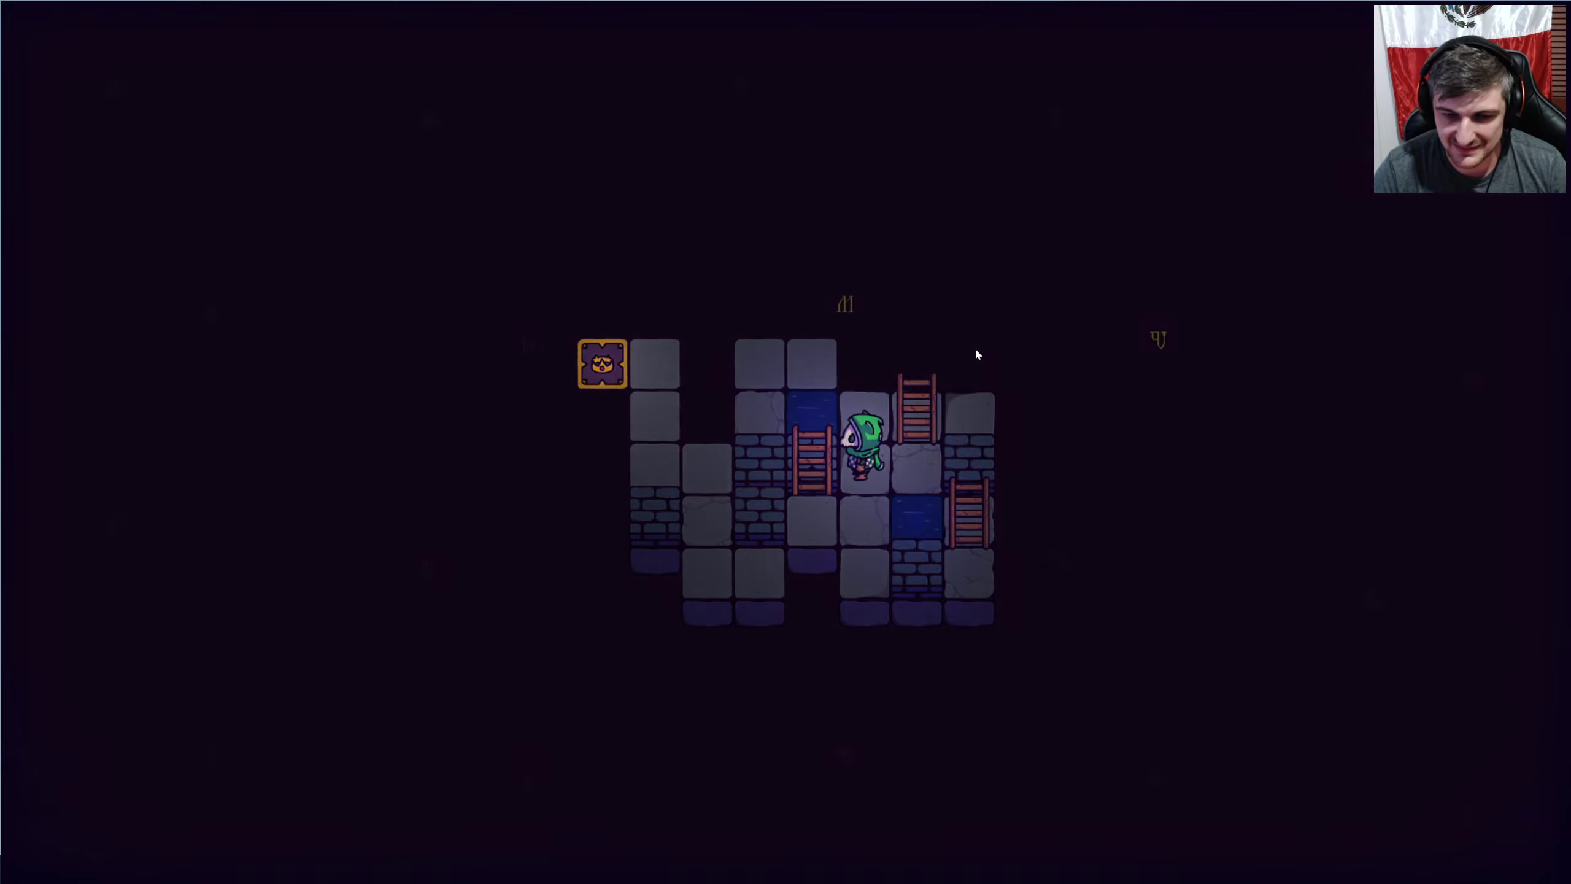
Restart the ladder level and reach the top of the right ladder column.
key("r")
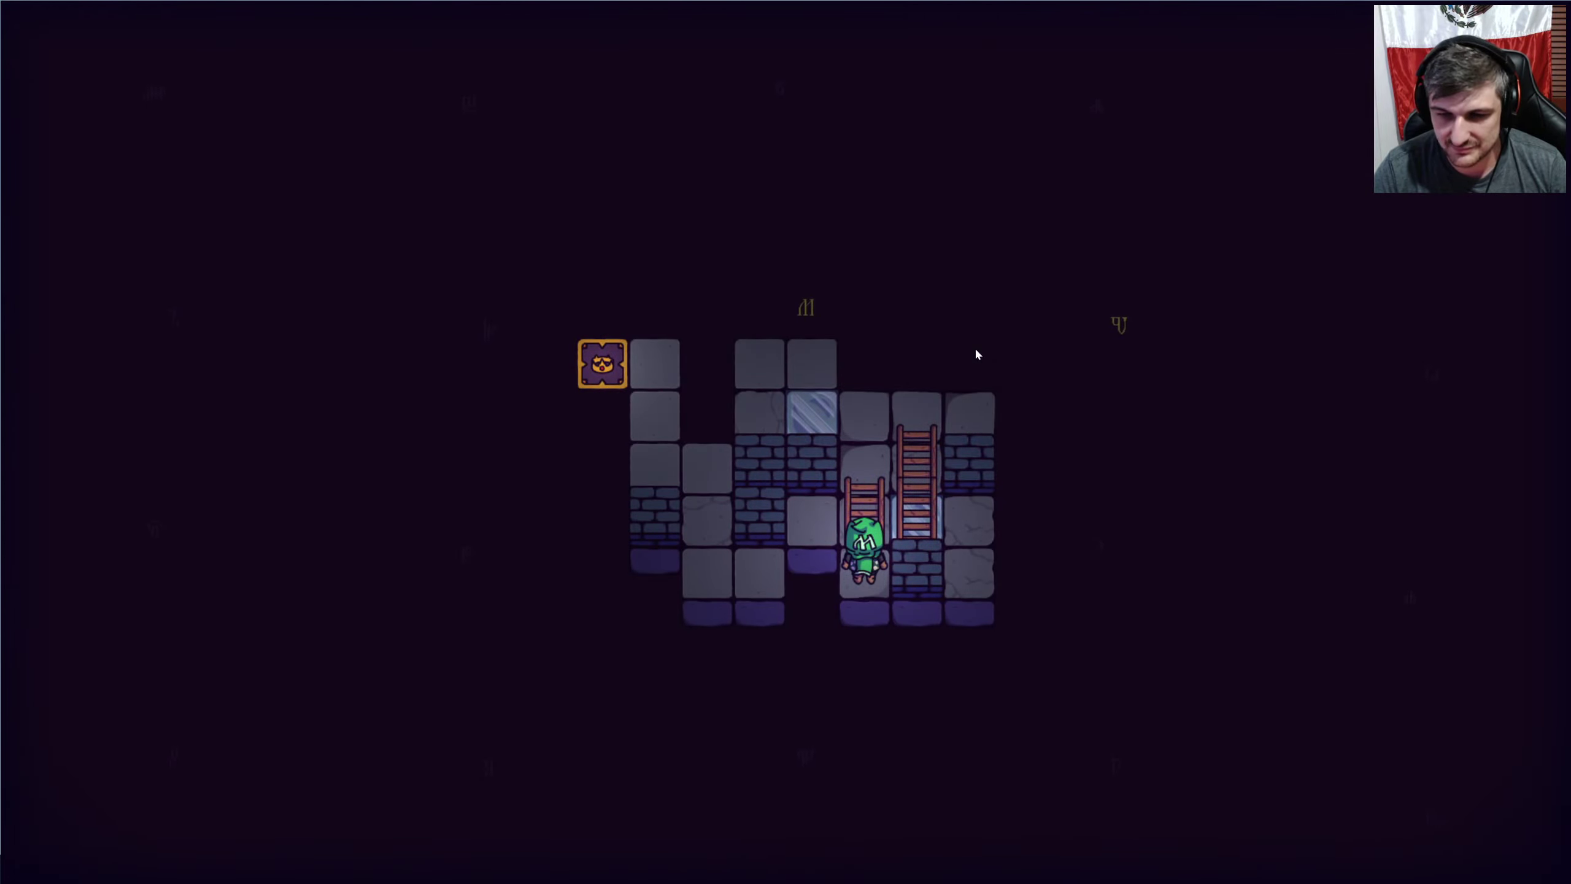
key("Up")
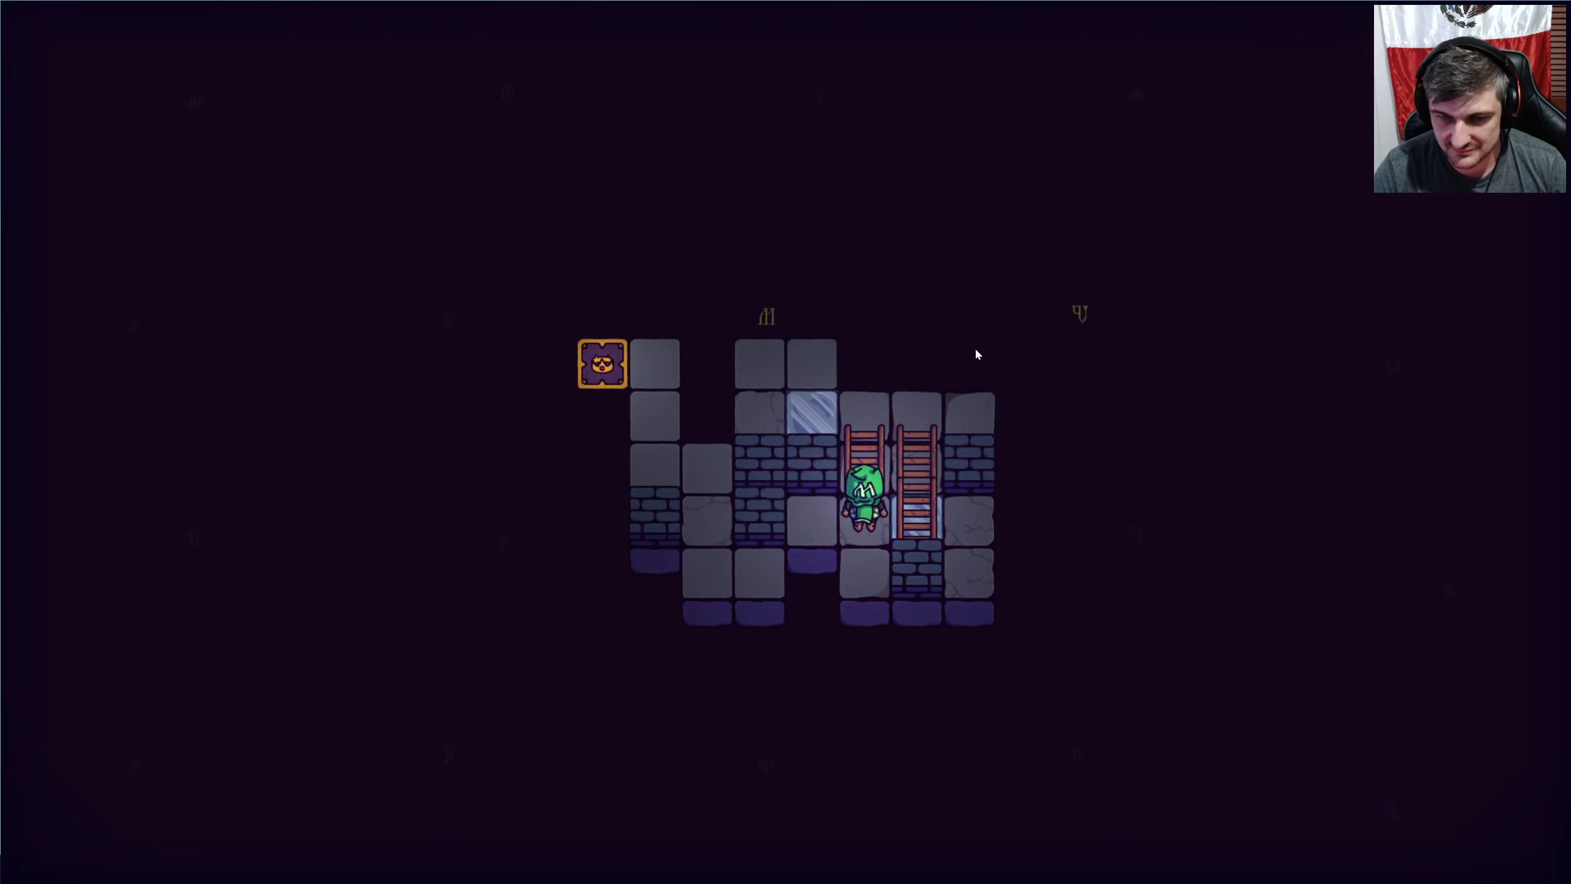
key("Up")
key("Right")
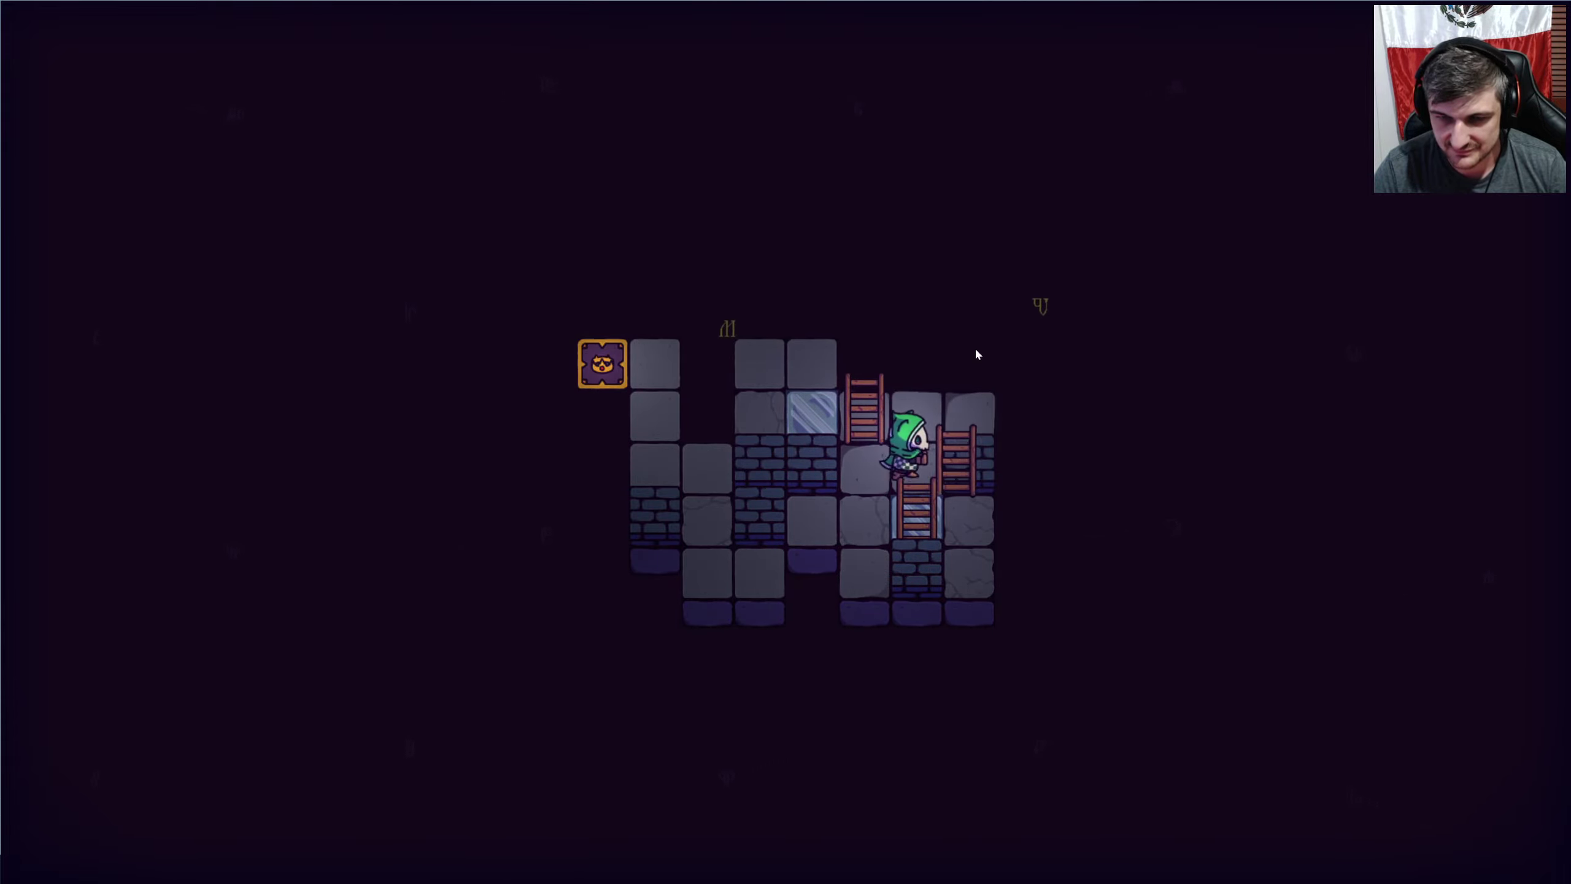
key("Left")
key("Left")
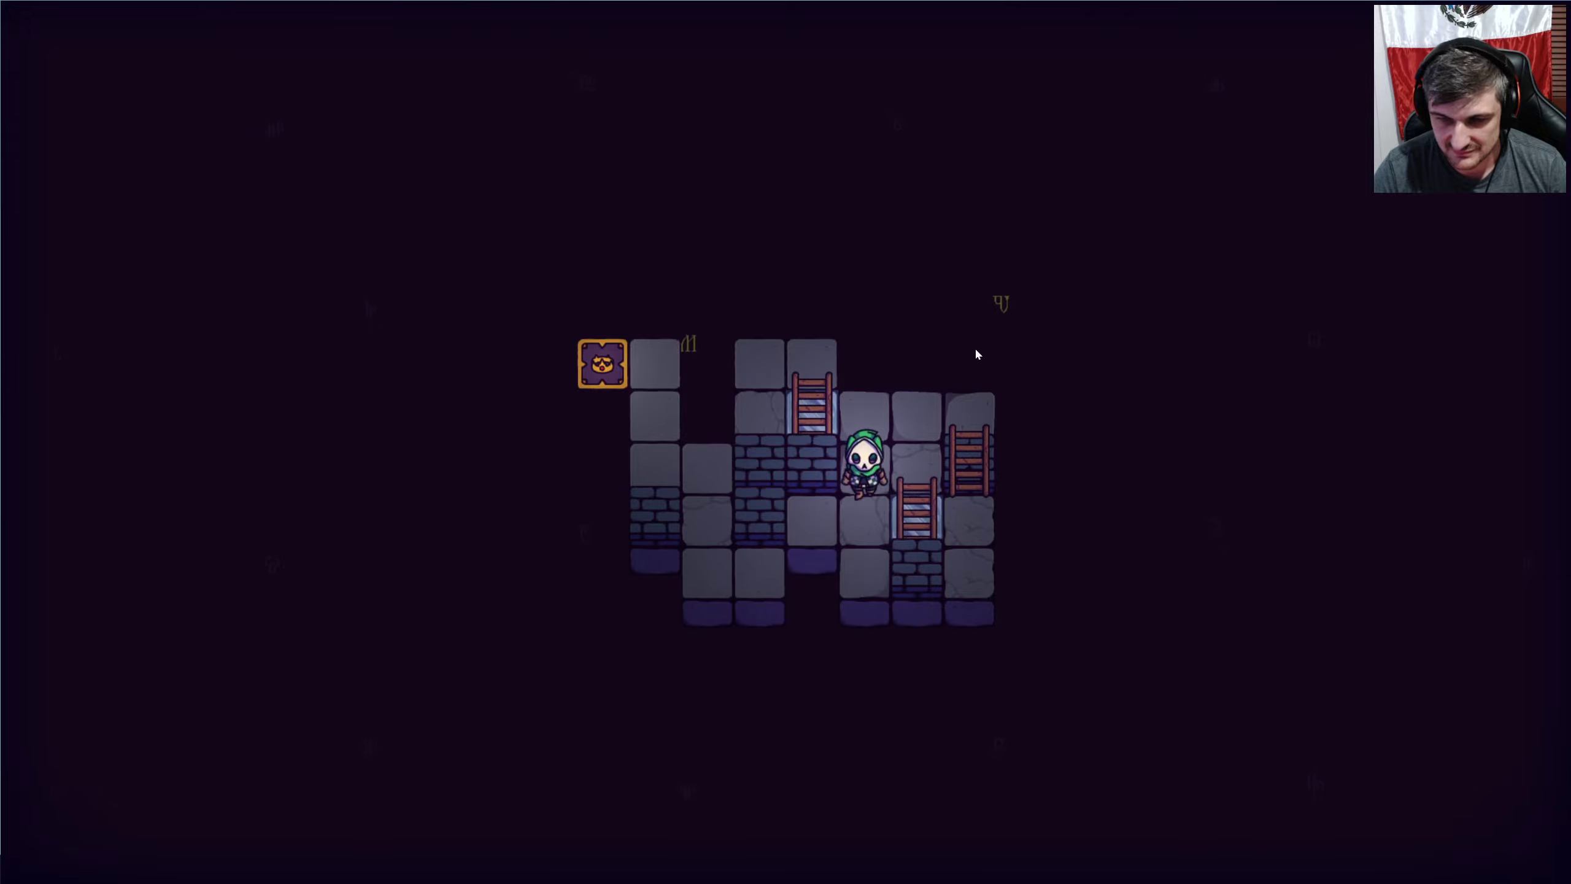
Climb through the ladder tiles, then walk down to the lower row.
key("Down")
key("Up")
key("Up")
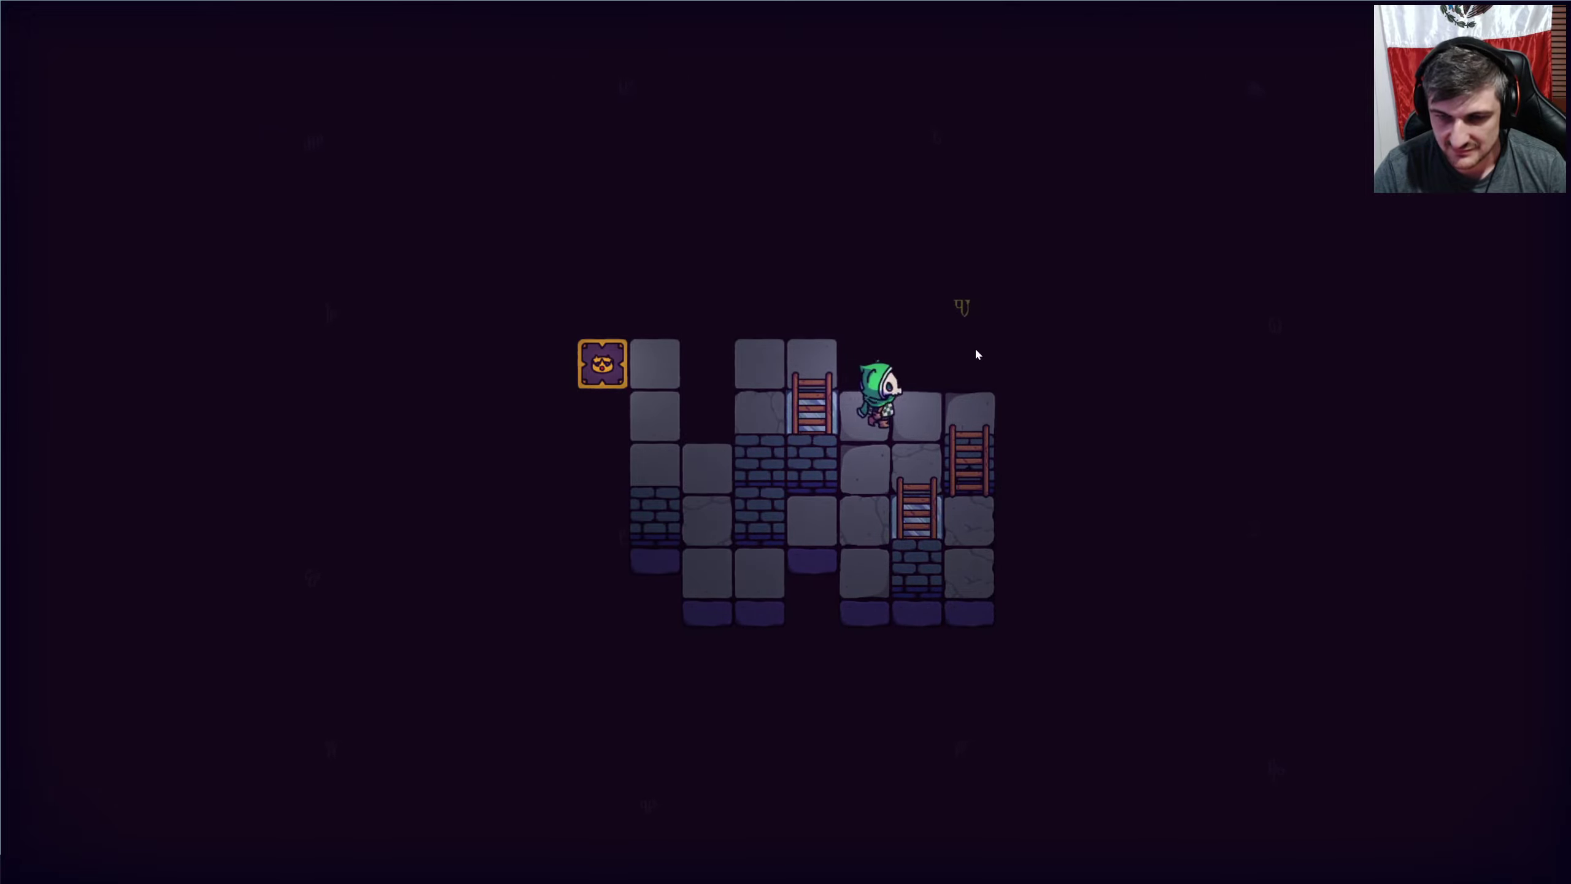
key("Right")
key("Down")
key("Left")
key("Left")
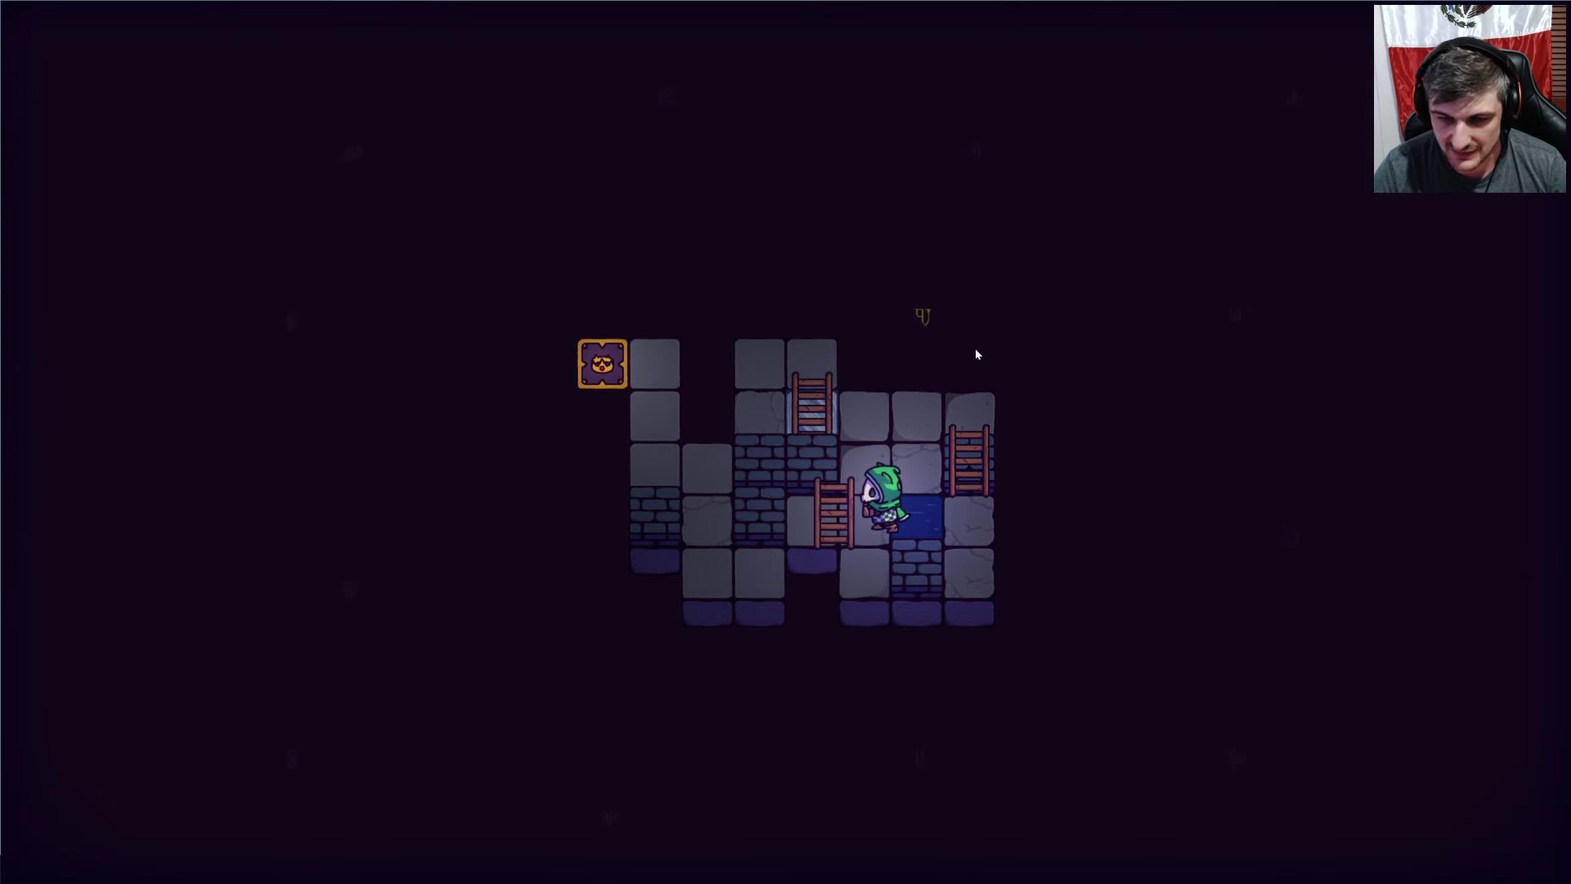
key("Left")
Carry the left ladder one tile left, climb up, and reach the top-left exit.
key("Left")
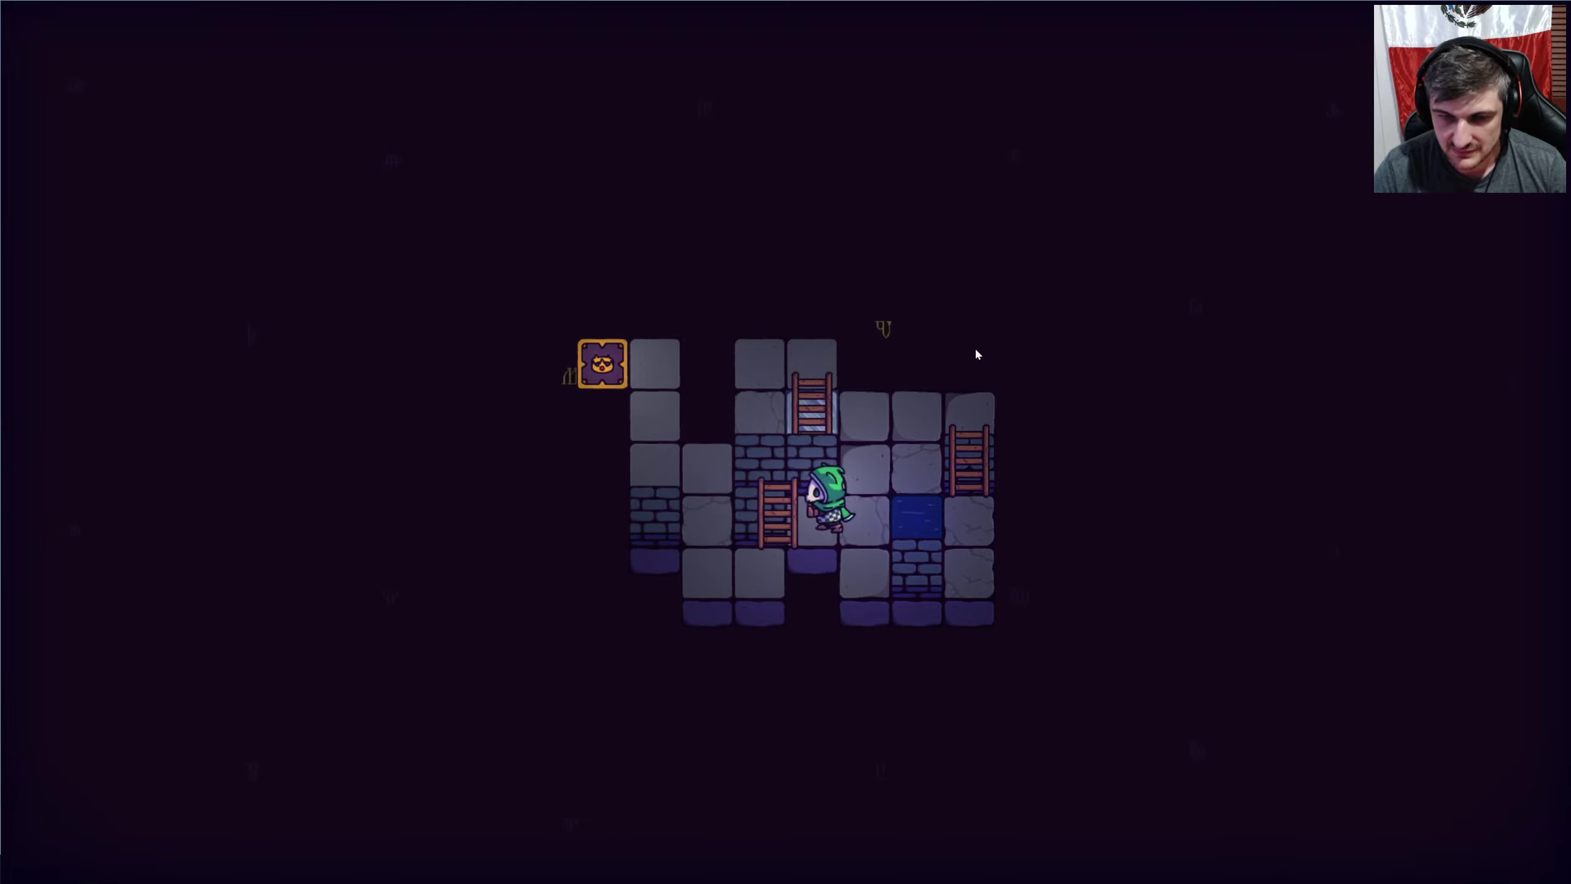
key("Right")
key("Up")
key("Up")
key("Left")
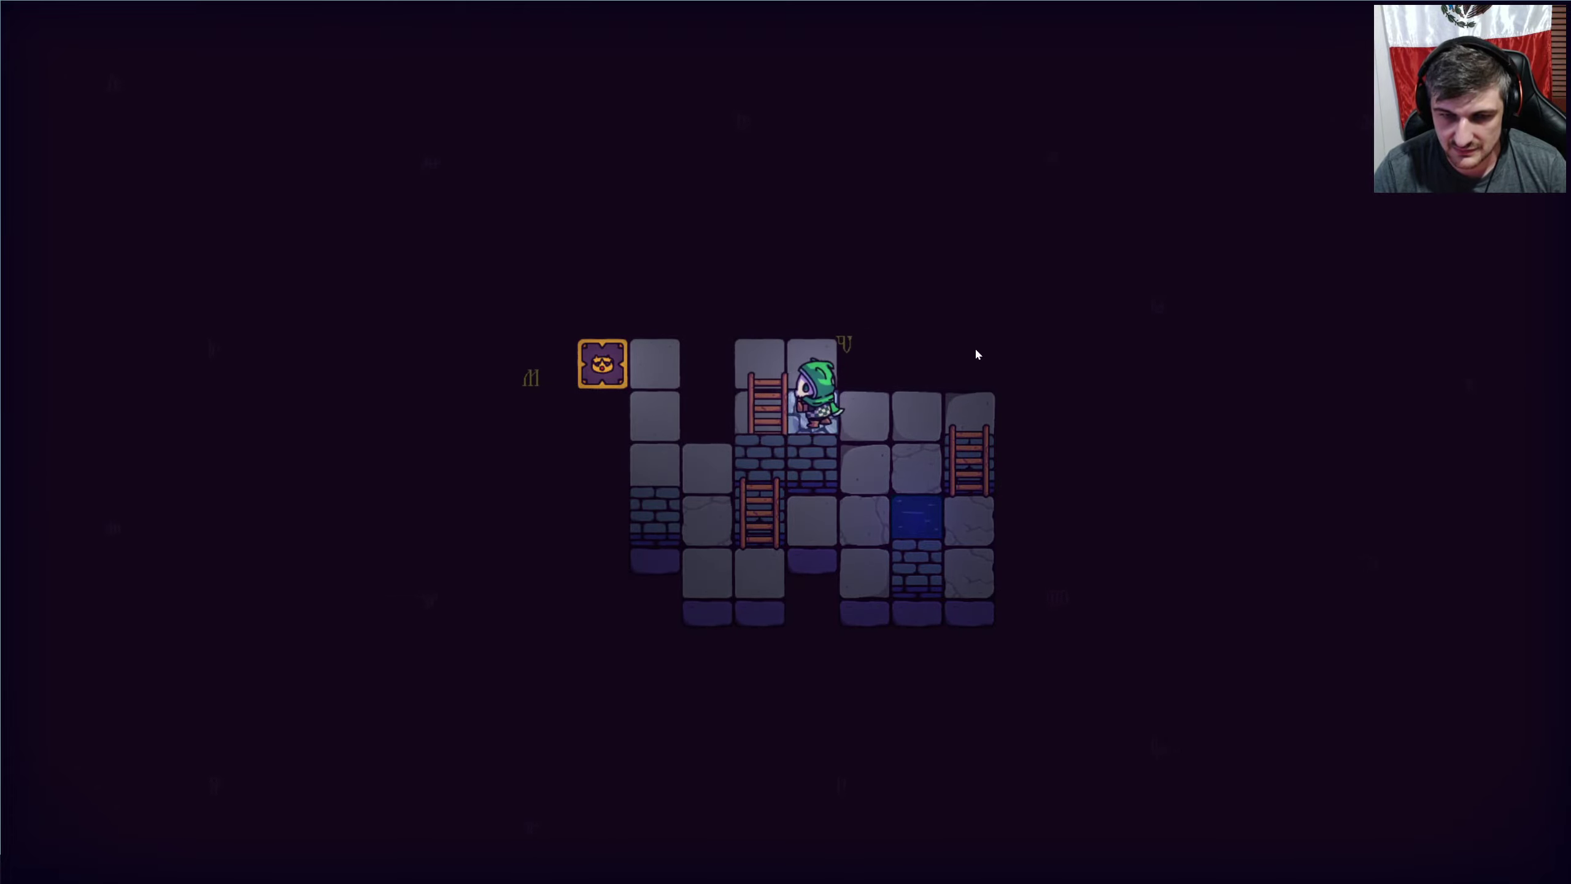
key("Left")
key("Down")
key("Down")
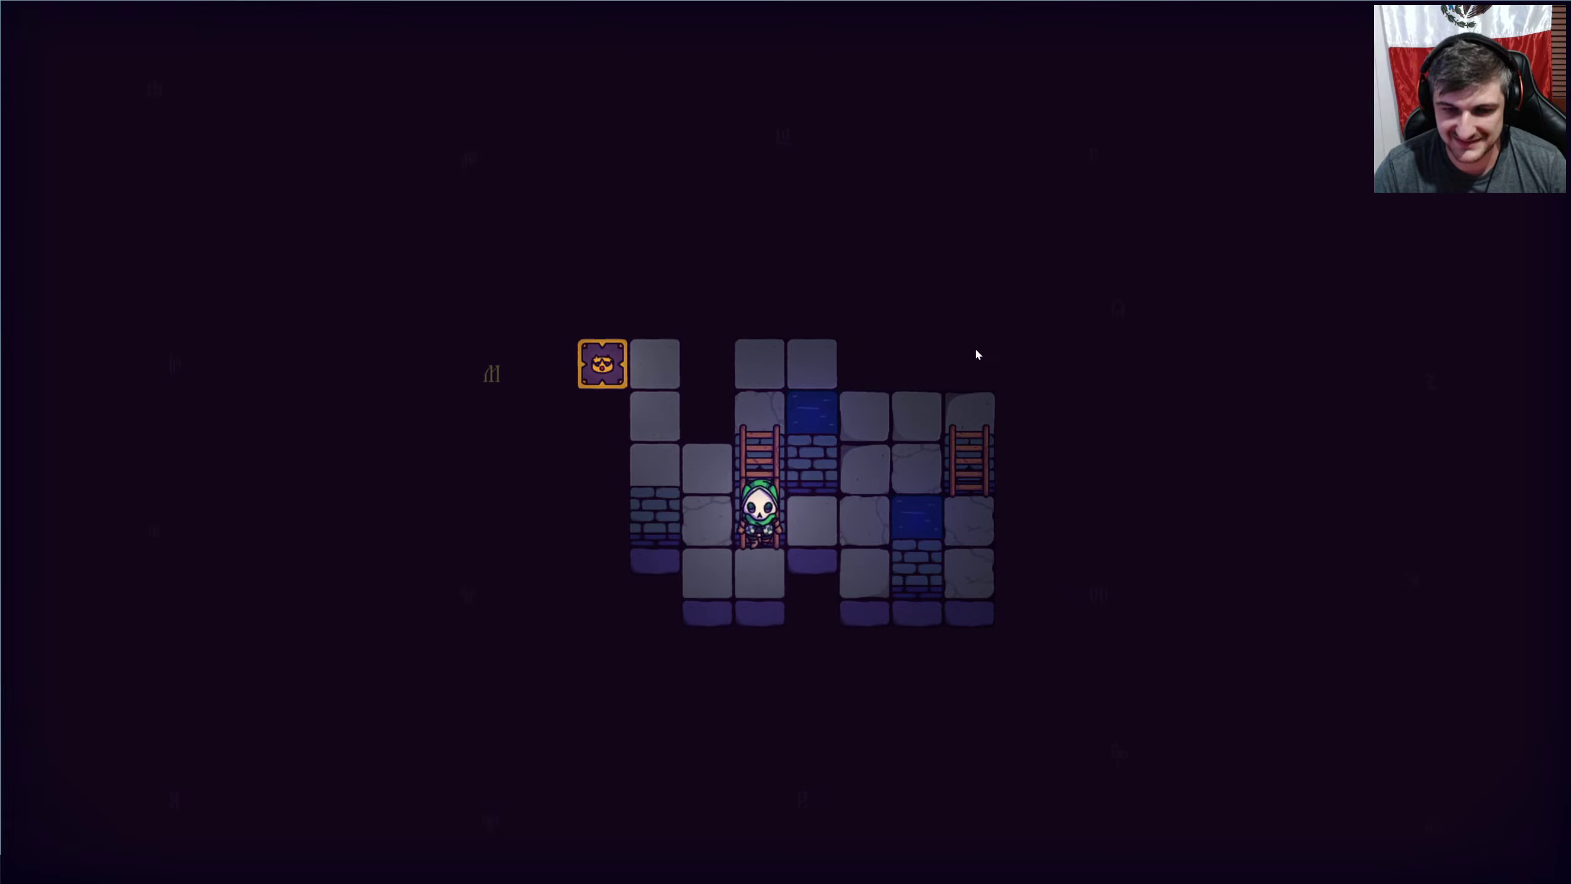
key("Left")
key("Left")
key("Up")
key("Up")
key("Up")
key("Left")
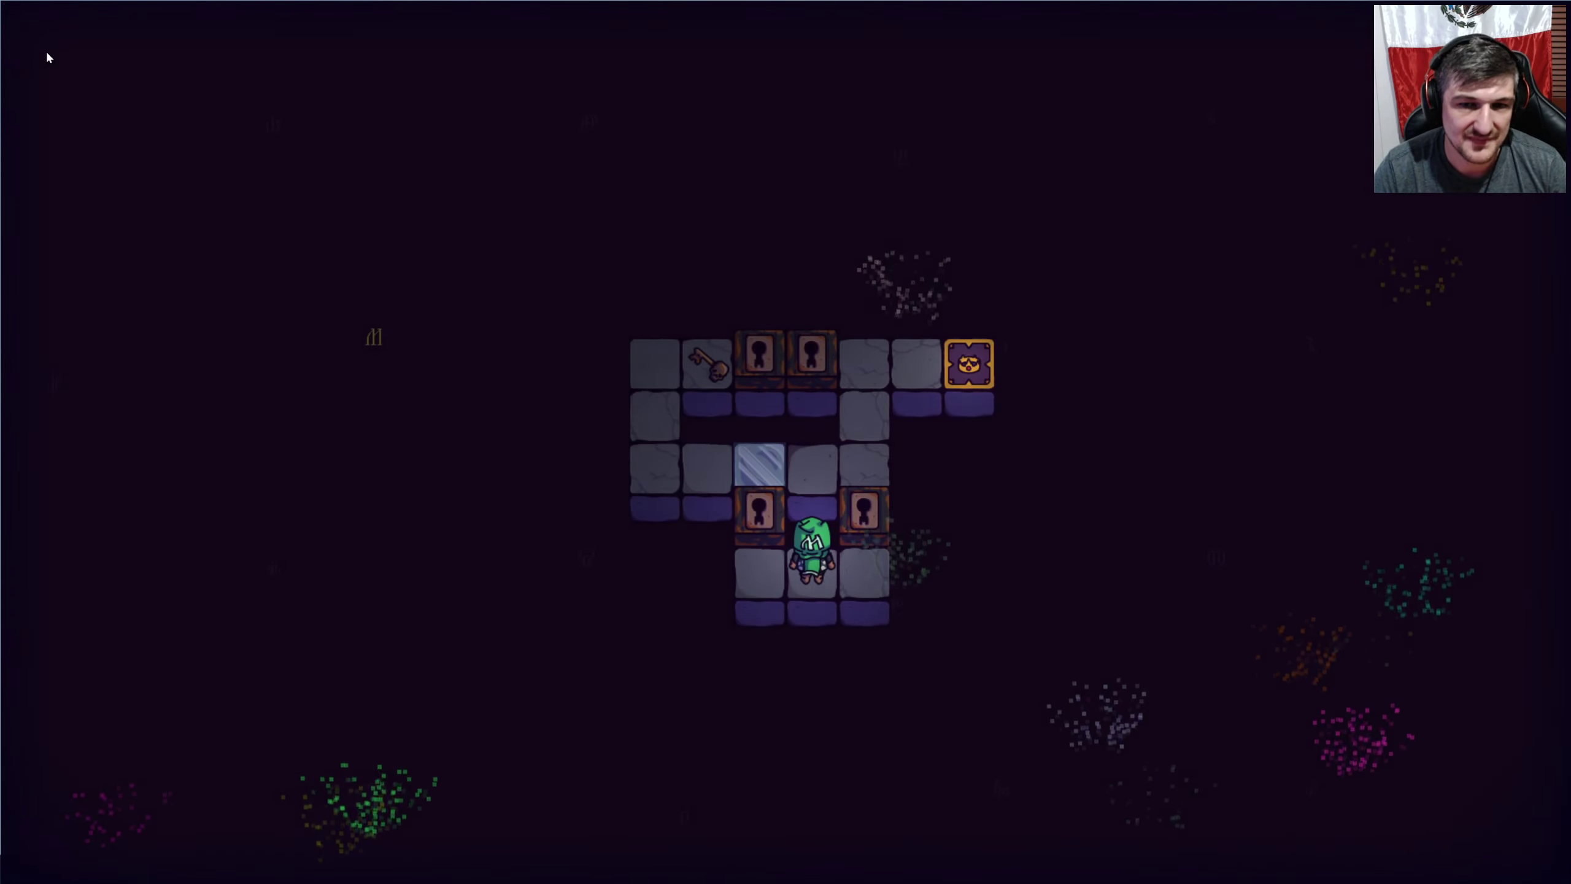
Walk onto the keyhole block, reset, and push a keyhole block up.
key("Left")
key("Up")
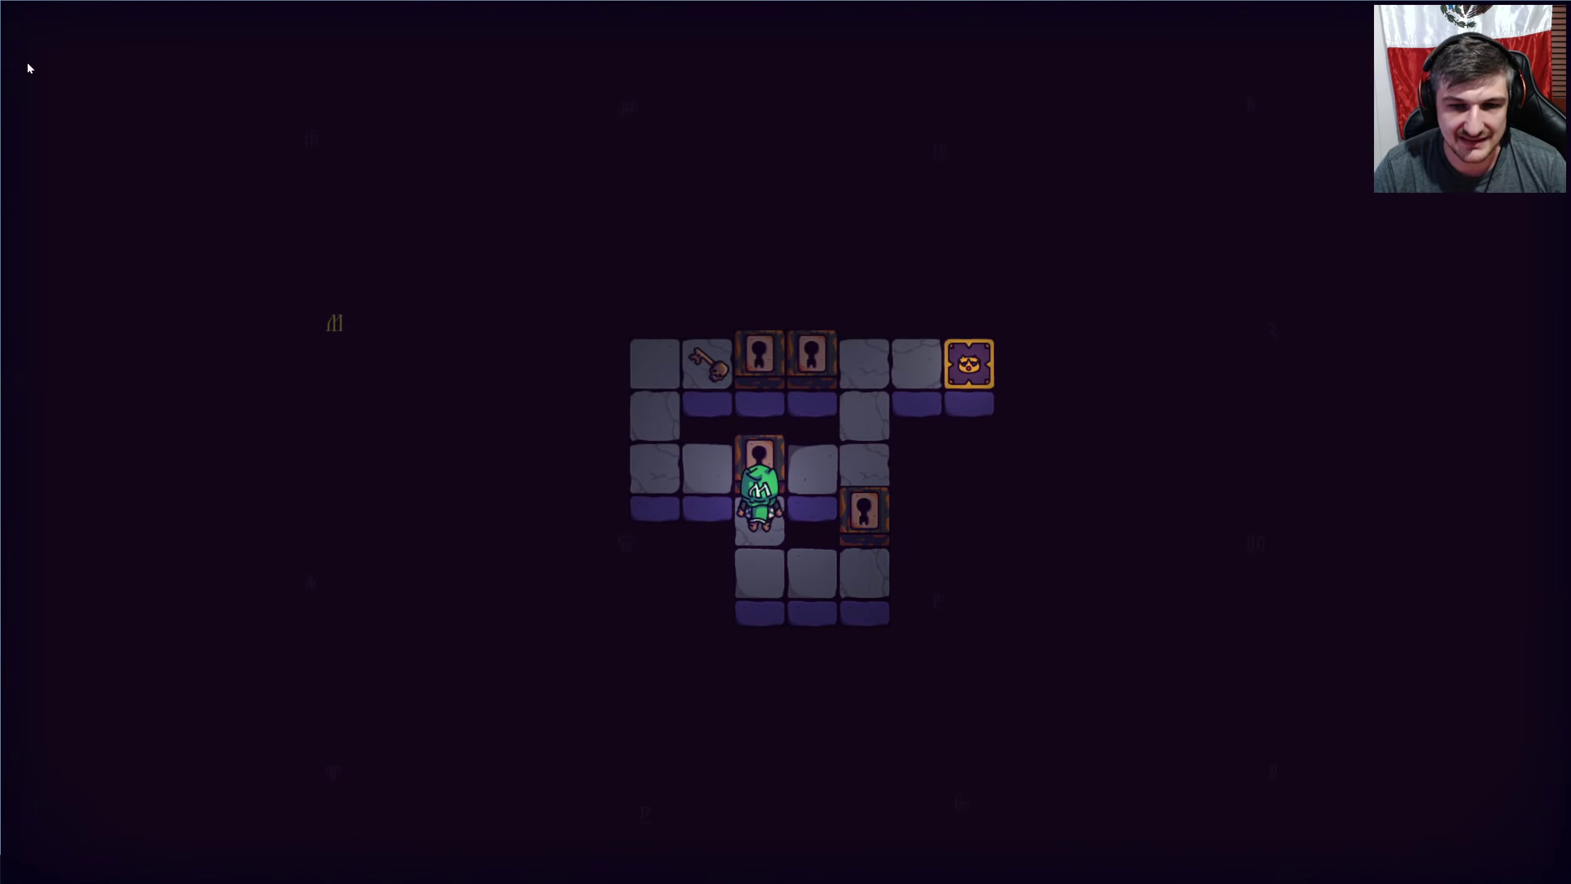
key("r")
key("Right")
key("Up")
key("Up")
key("Left")
key("Left")
key("Left")
key("Left")
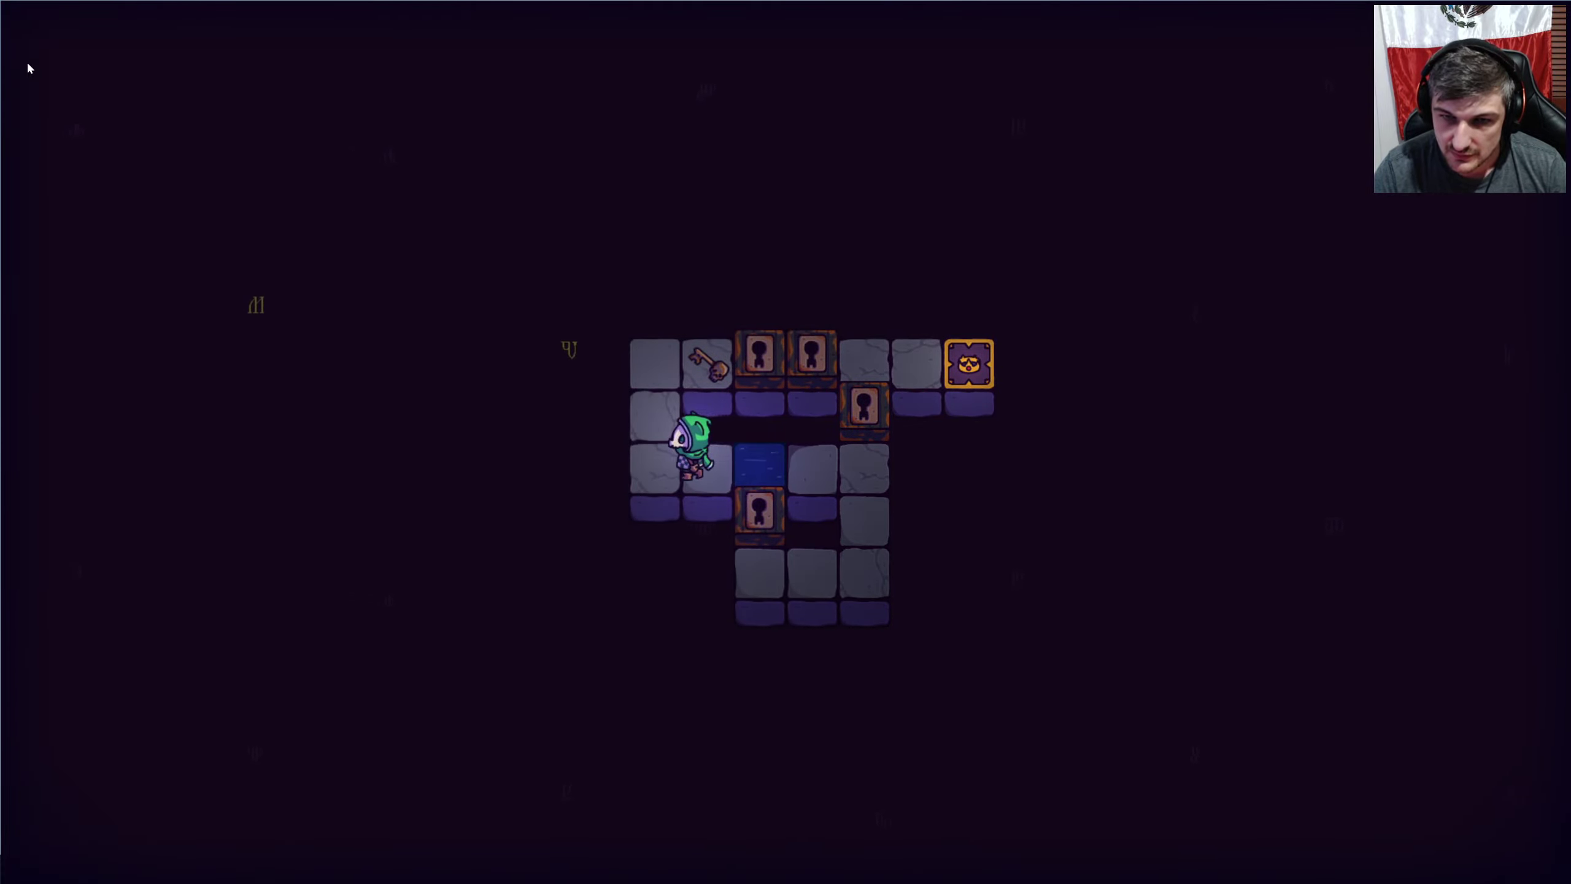
key("Up")
key("Up")
Collect the key along the top row, reset twice, and leave the level.
key("Right")
key("Right")
key("Right")
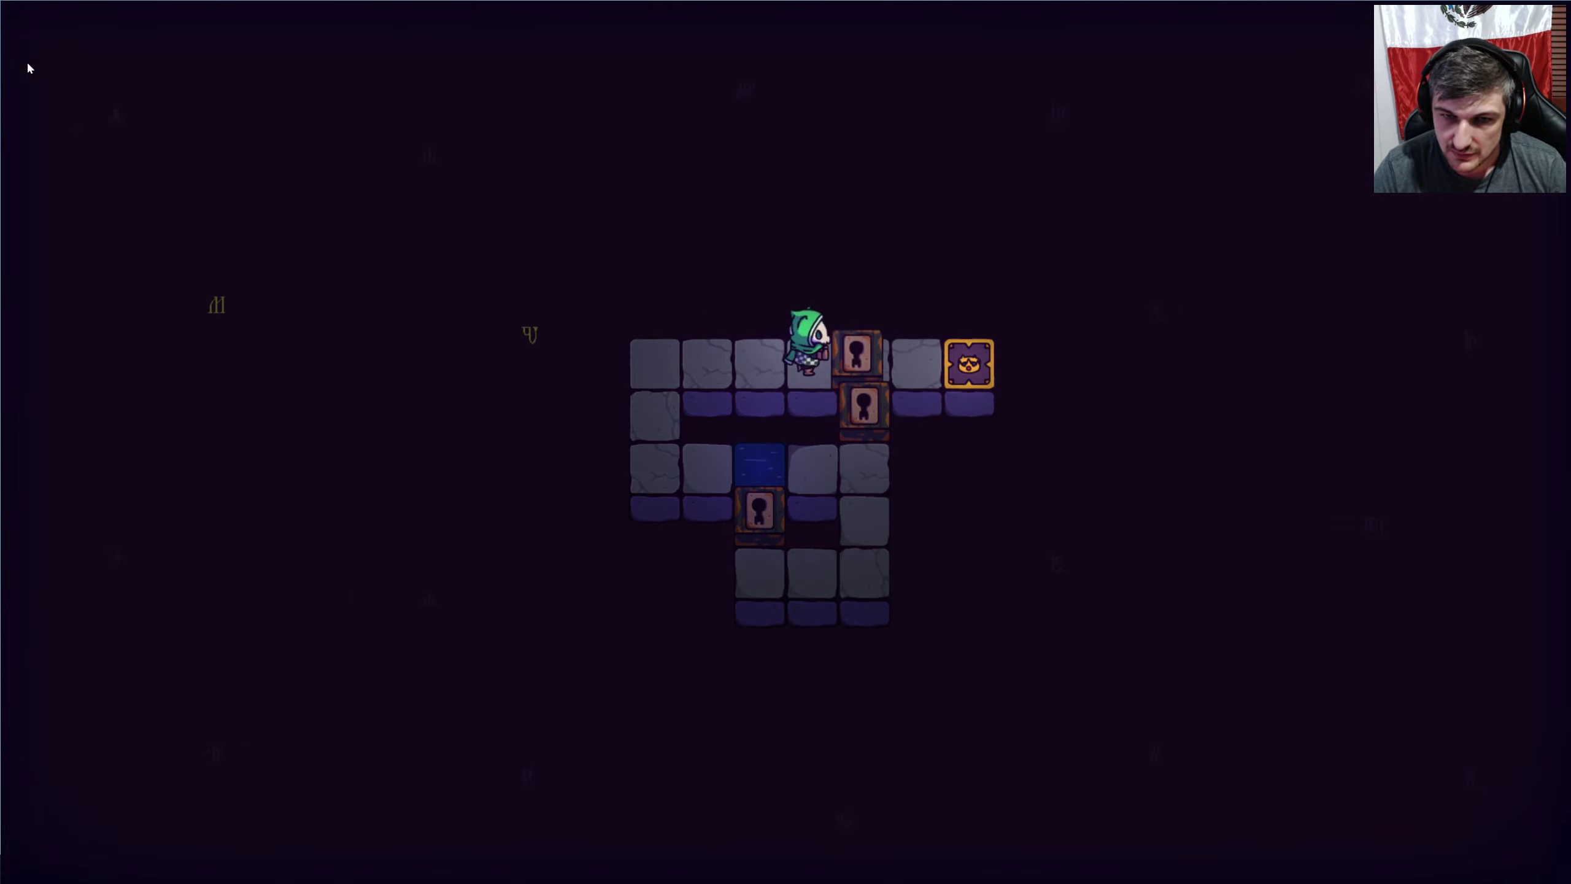
key("Right")
key("r")
key("r")
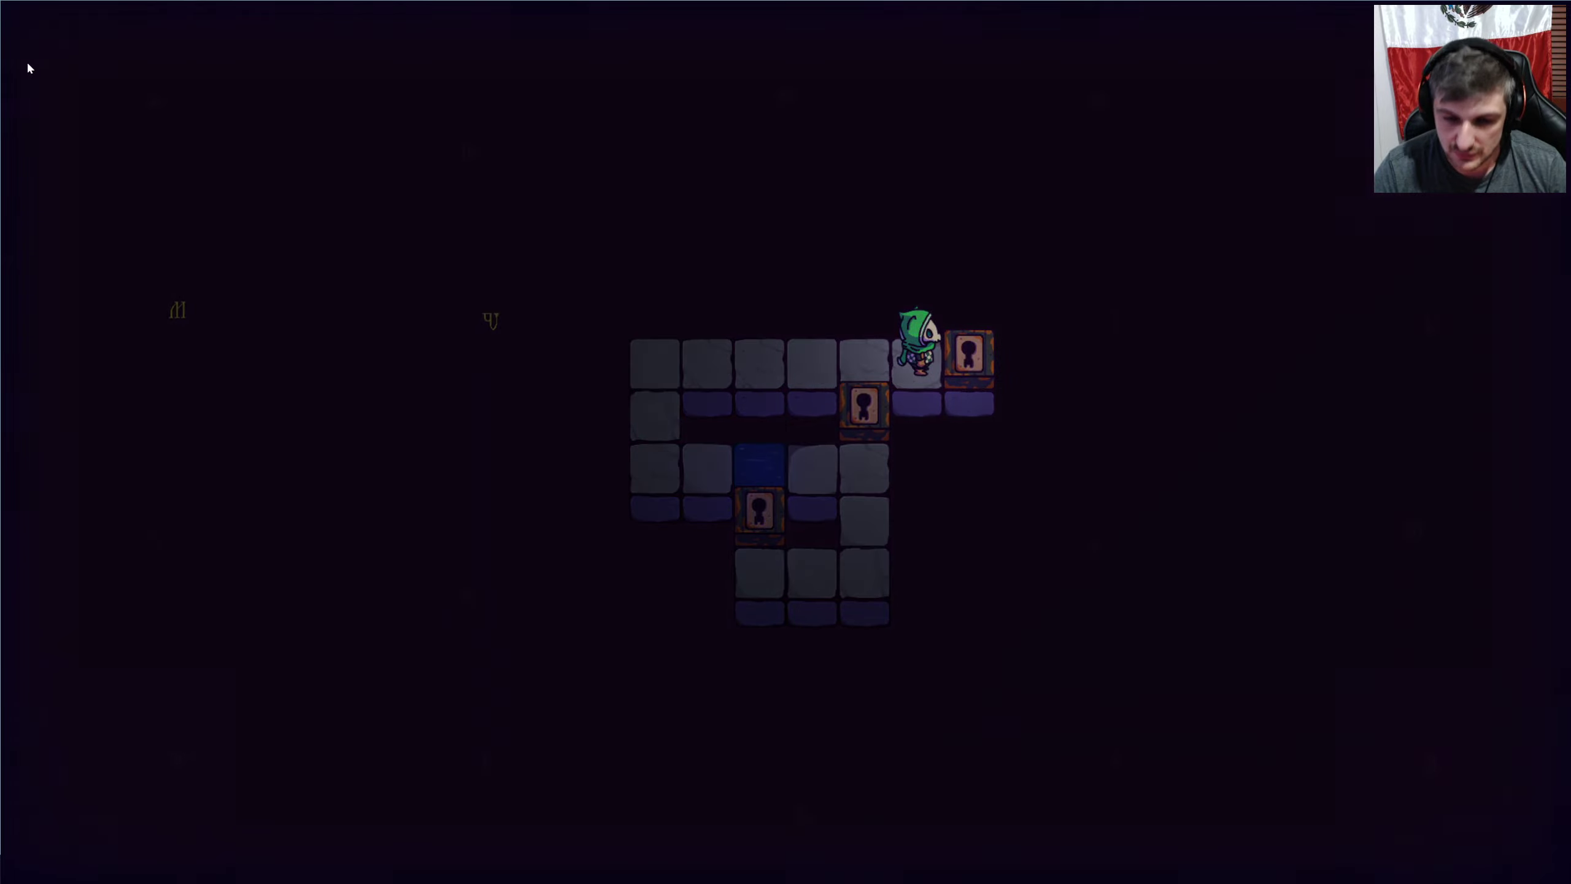
key("Right")
key("r")
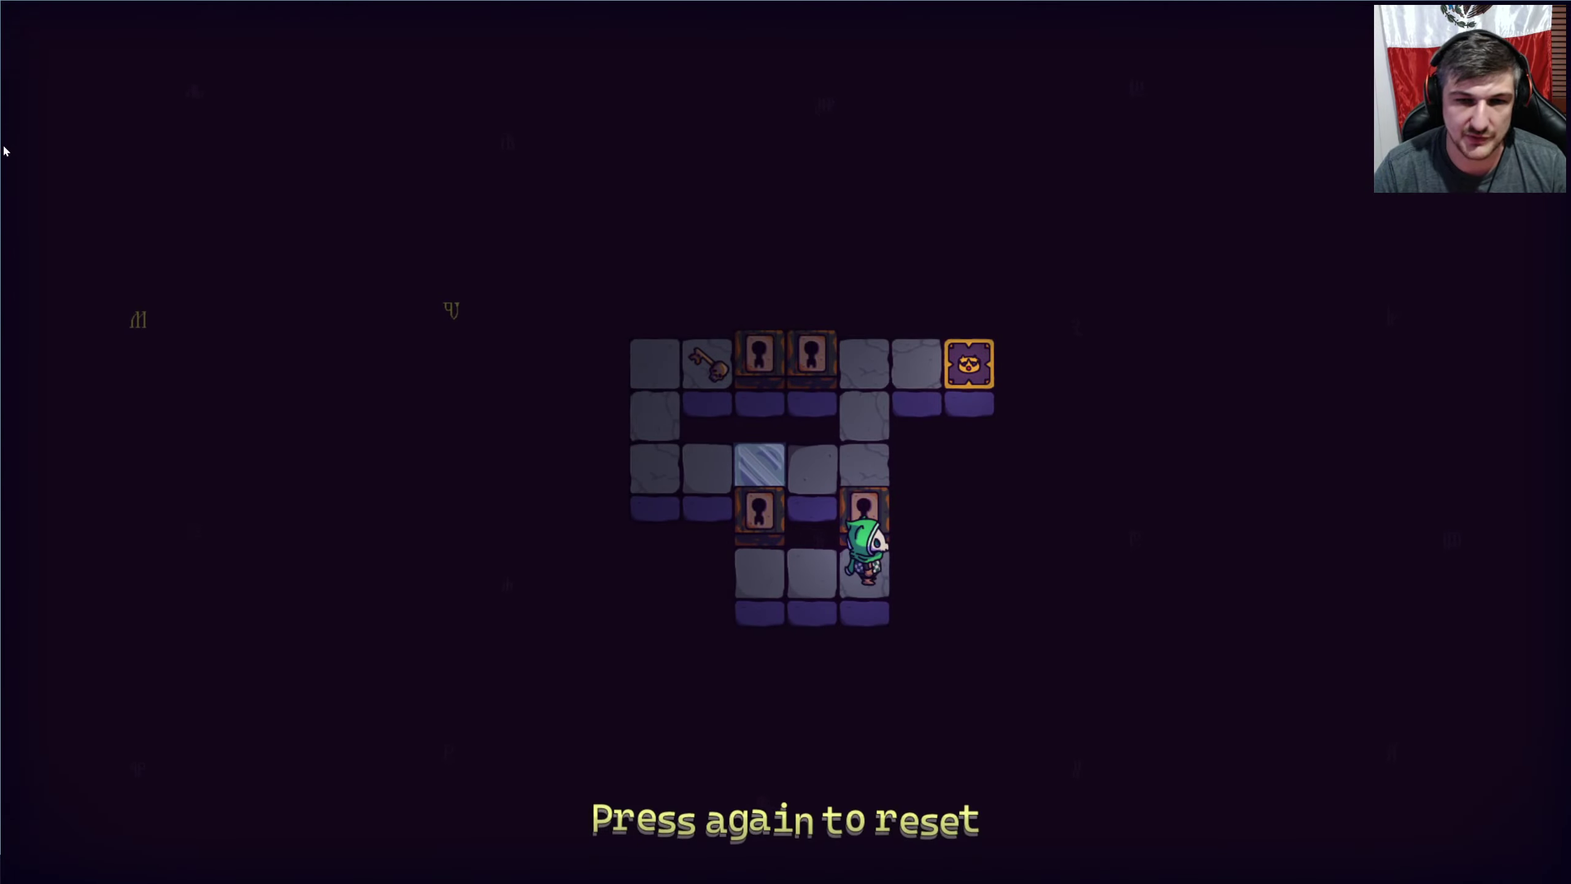
key("Escape")
Open the next unlocked level and start pushing the crate left.
left_click(36, 40)
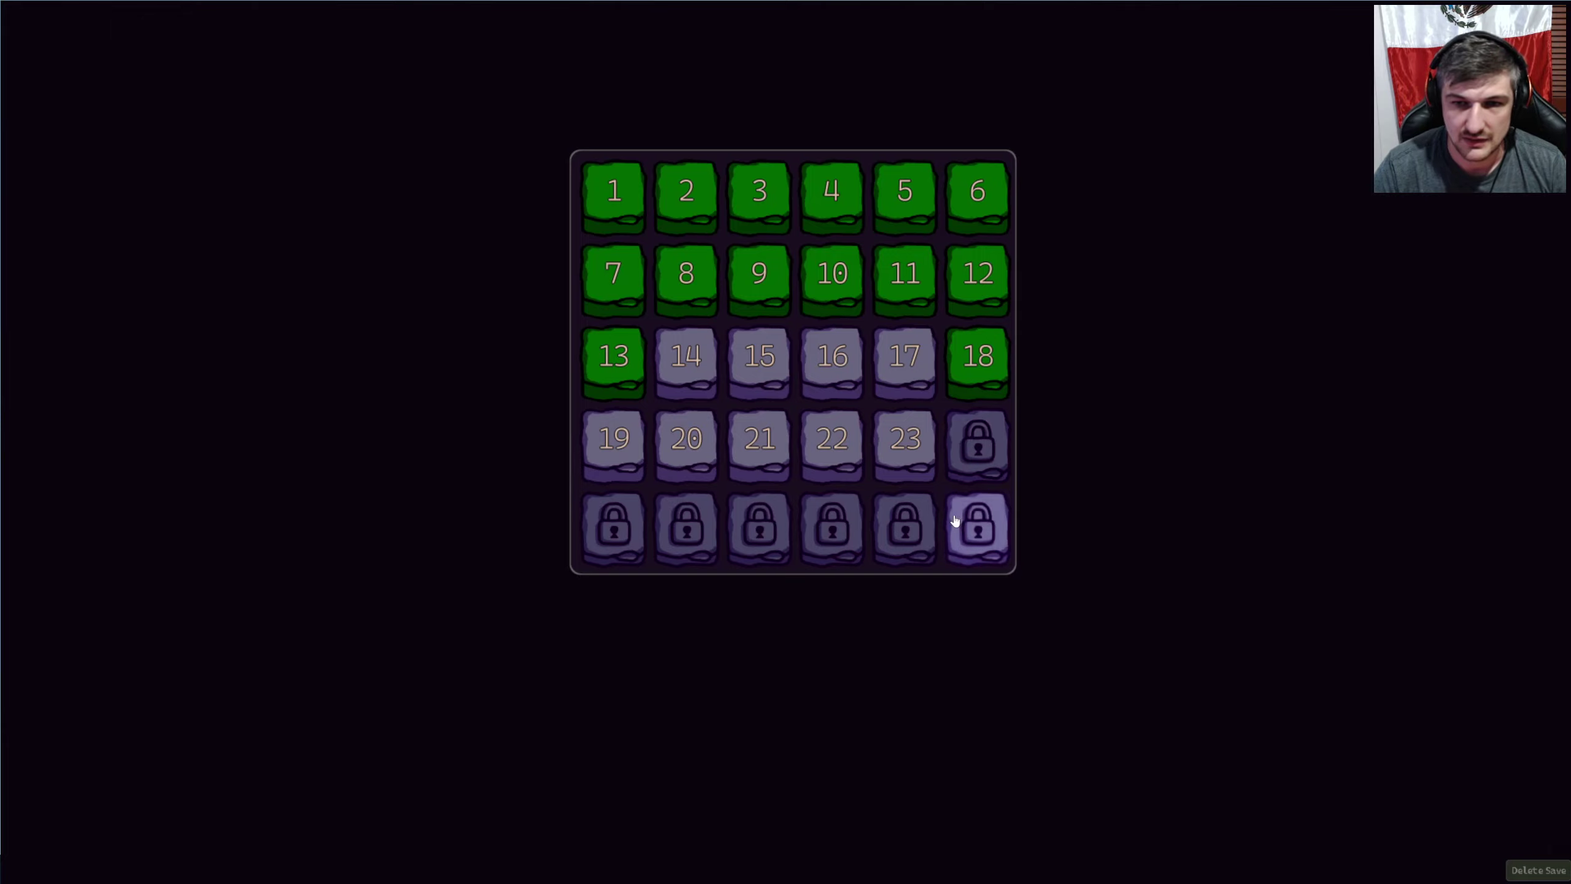
left_click(909, 448)
key("Left")
key("Left")
key("Left")
key("Right")
key("Right")
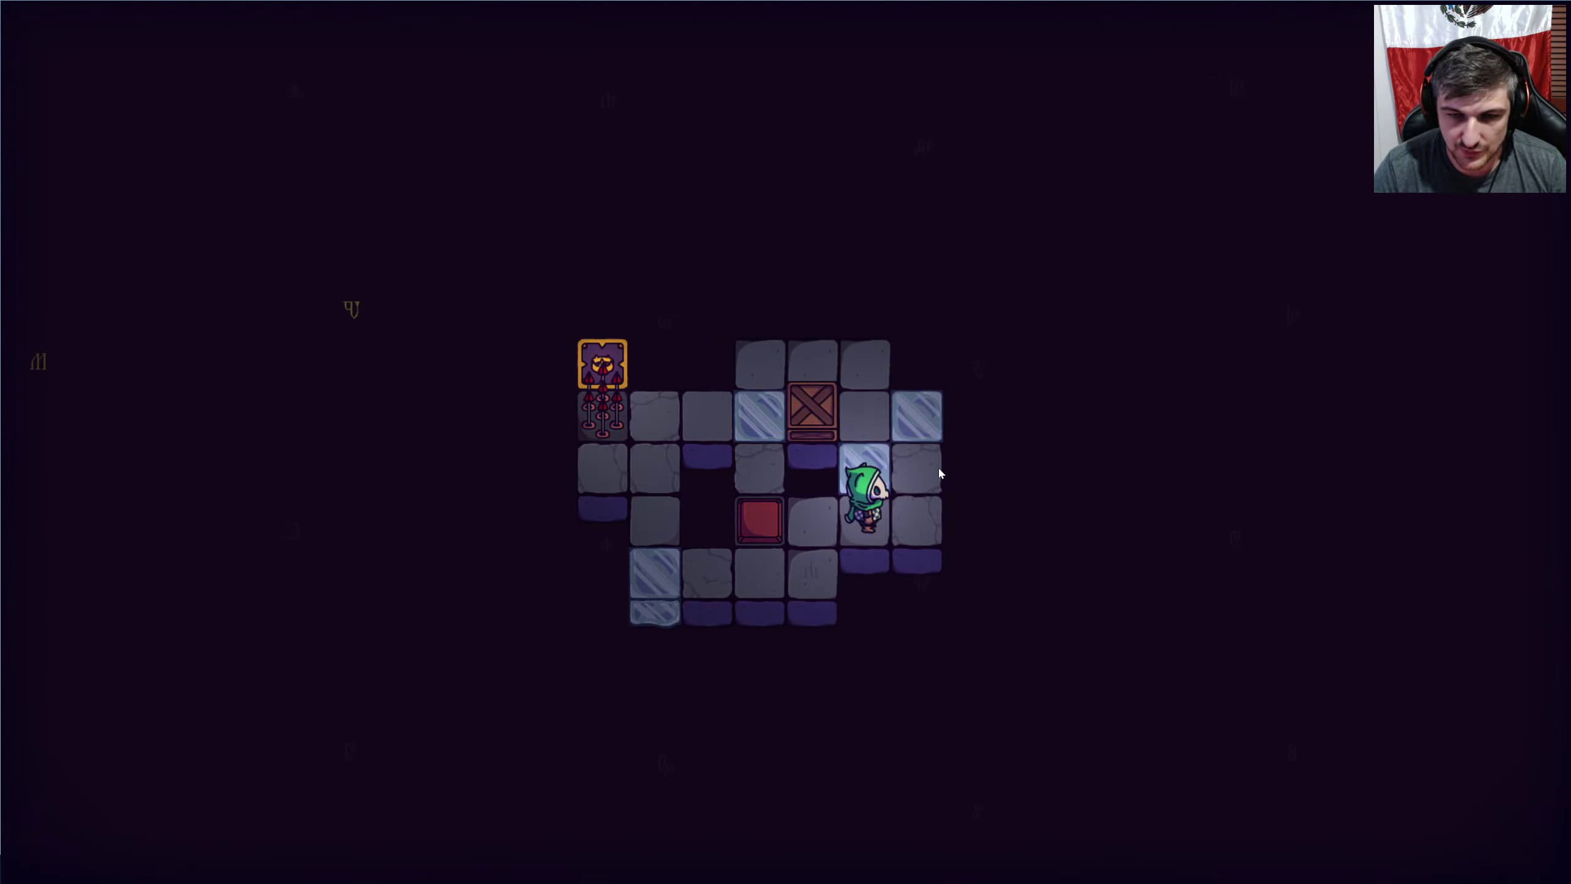
key("Up")
key("Left")
Push the crate to the top row and down, then restart the level.
key("Up")
key("Left")
key("Down")
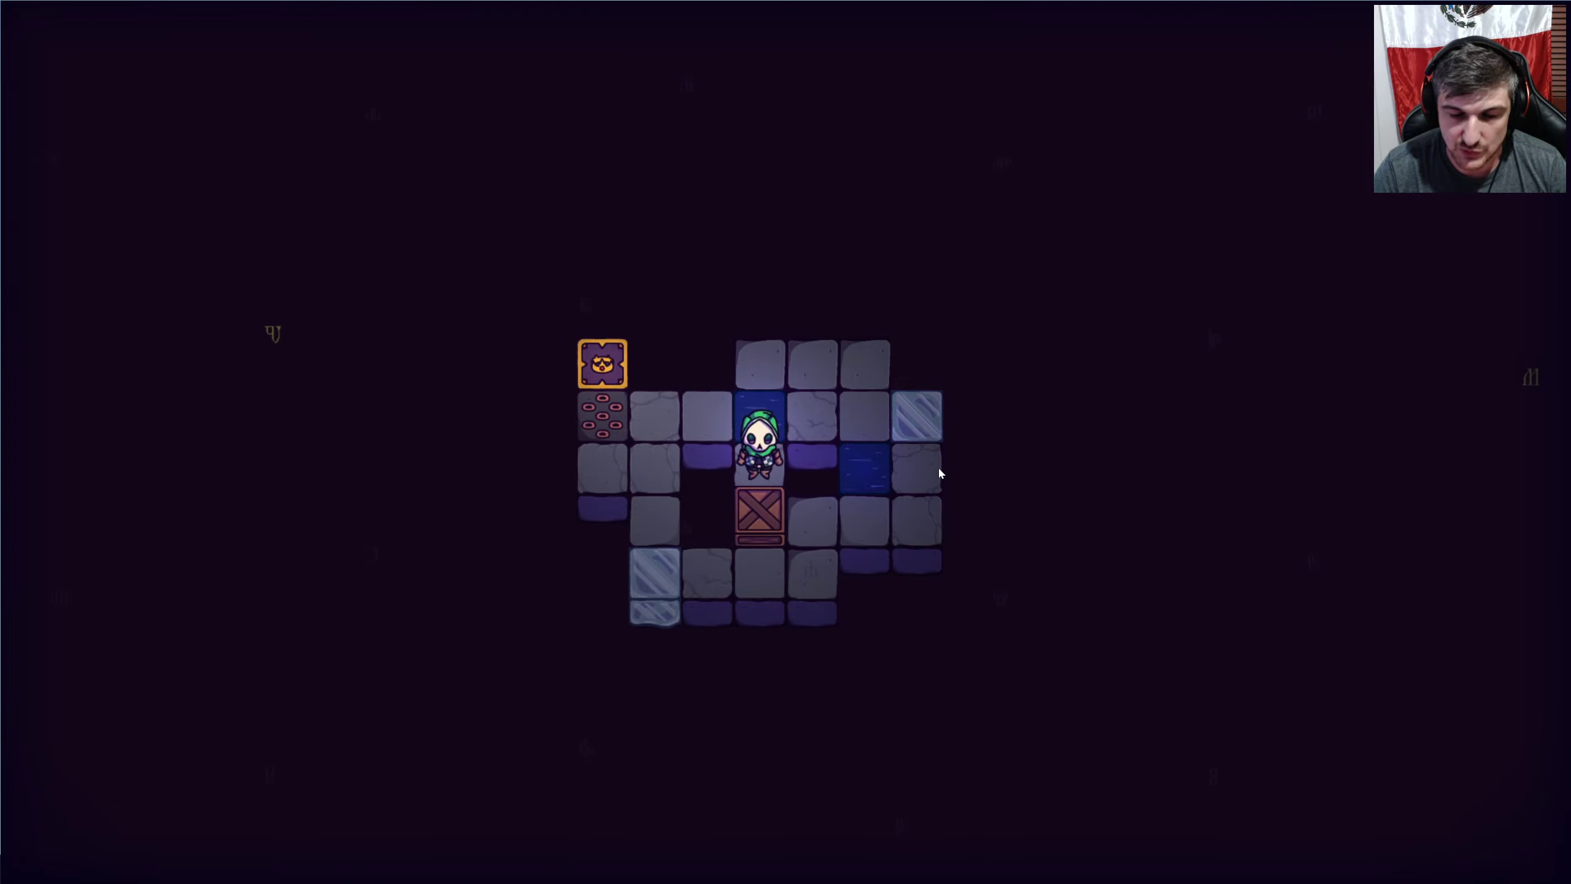
key("r")
key("Right")
key("Right")
Walk beside the crate and push it right, then down.
key("Left")
key("Left")
key("Left")
key("Up")
key("Right")
key("Up")
key("Right")
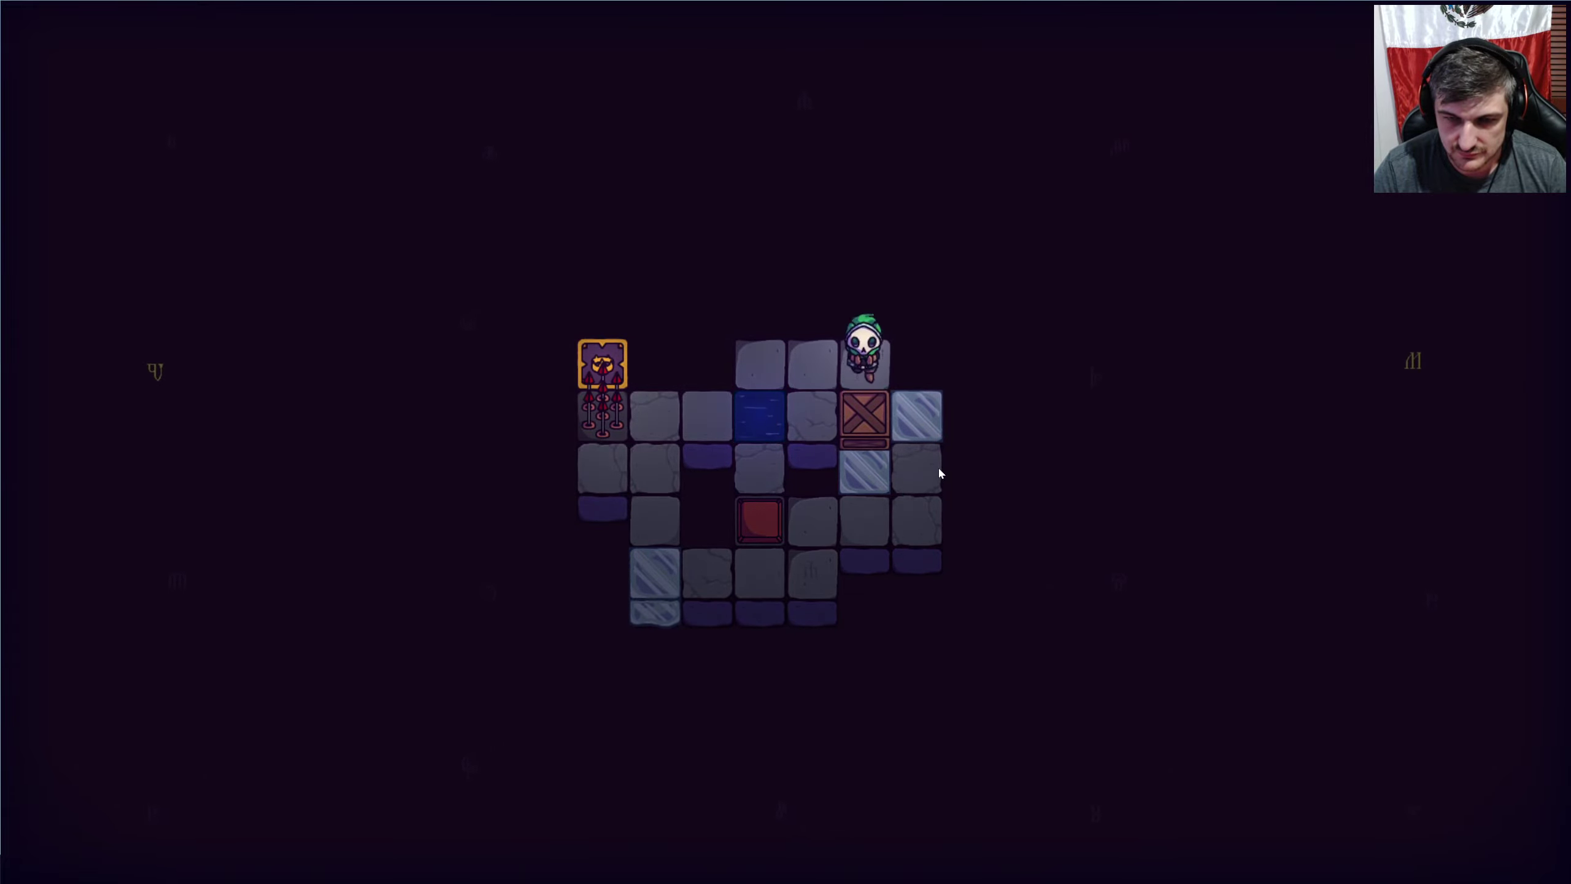
key("Down")
Push the crate further down and left into the water.
key("Down")
key("Right")
key("Down")
key("Left")
key("Left")
key("Down")
Walk around the top-left area and step onto the orange goal tile.
key("Left")
key("Left")
key("Left")
key("Up")
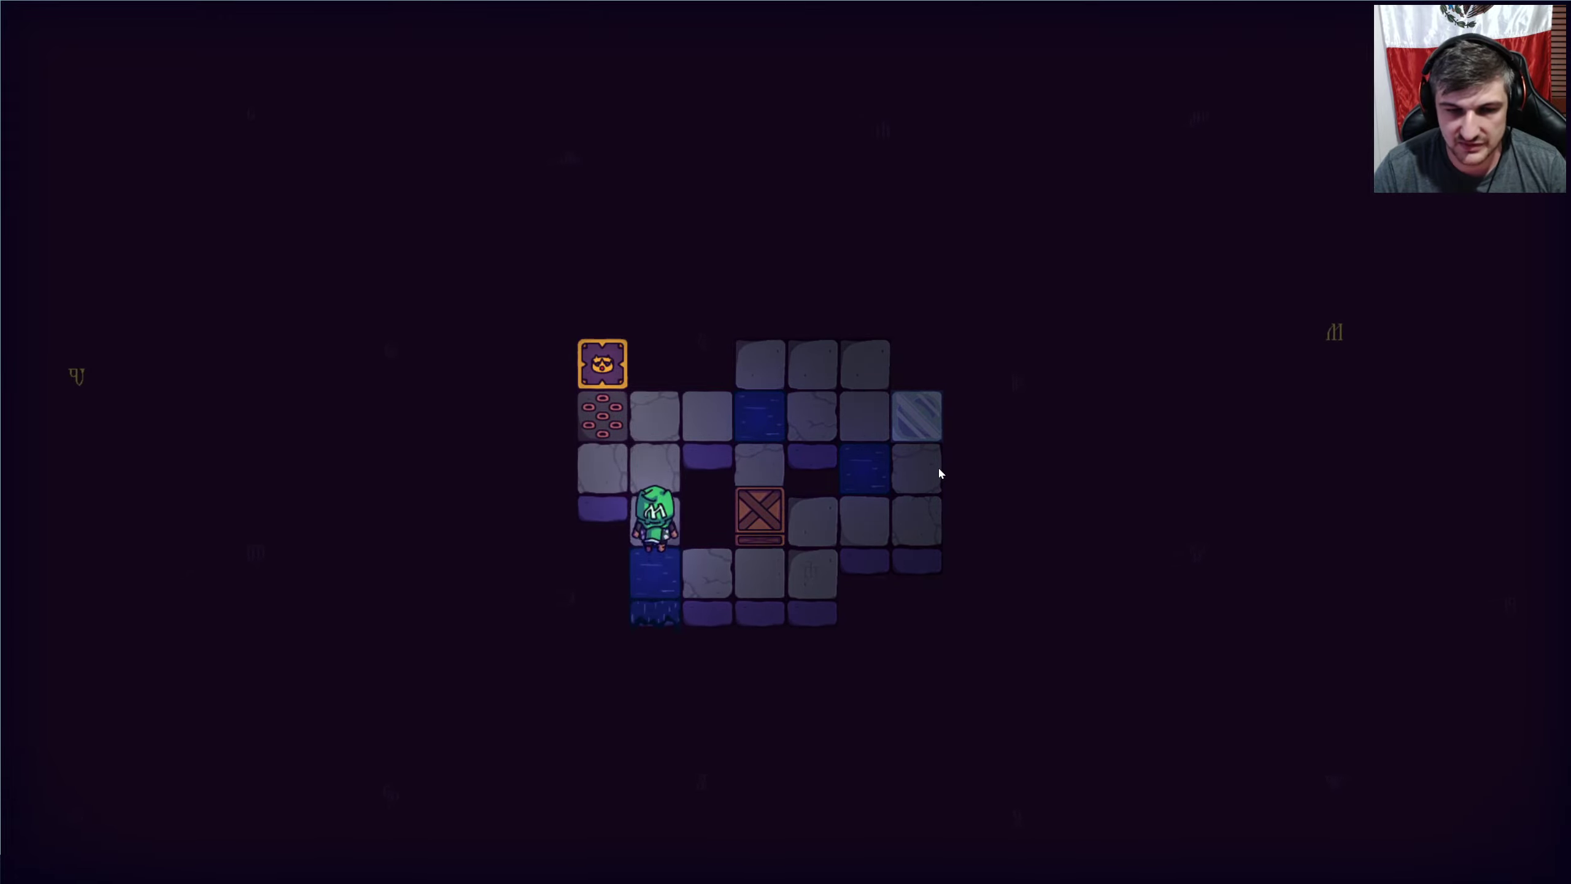
key("Up")
key("Up")
key("Left")
key("Up")
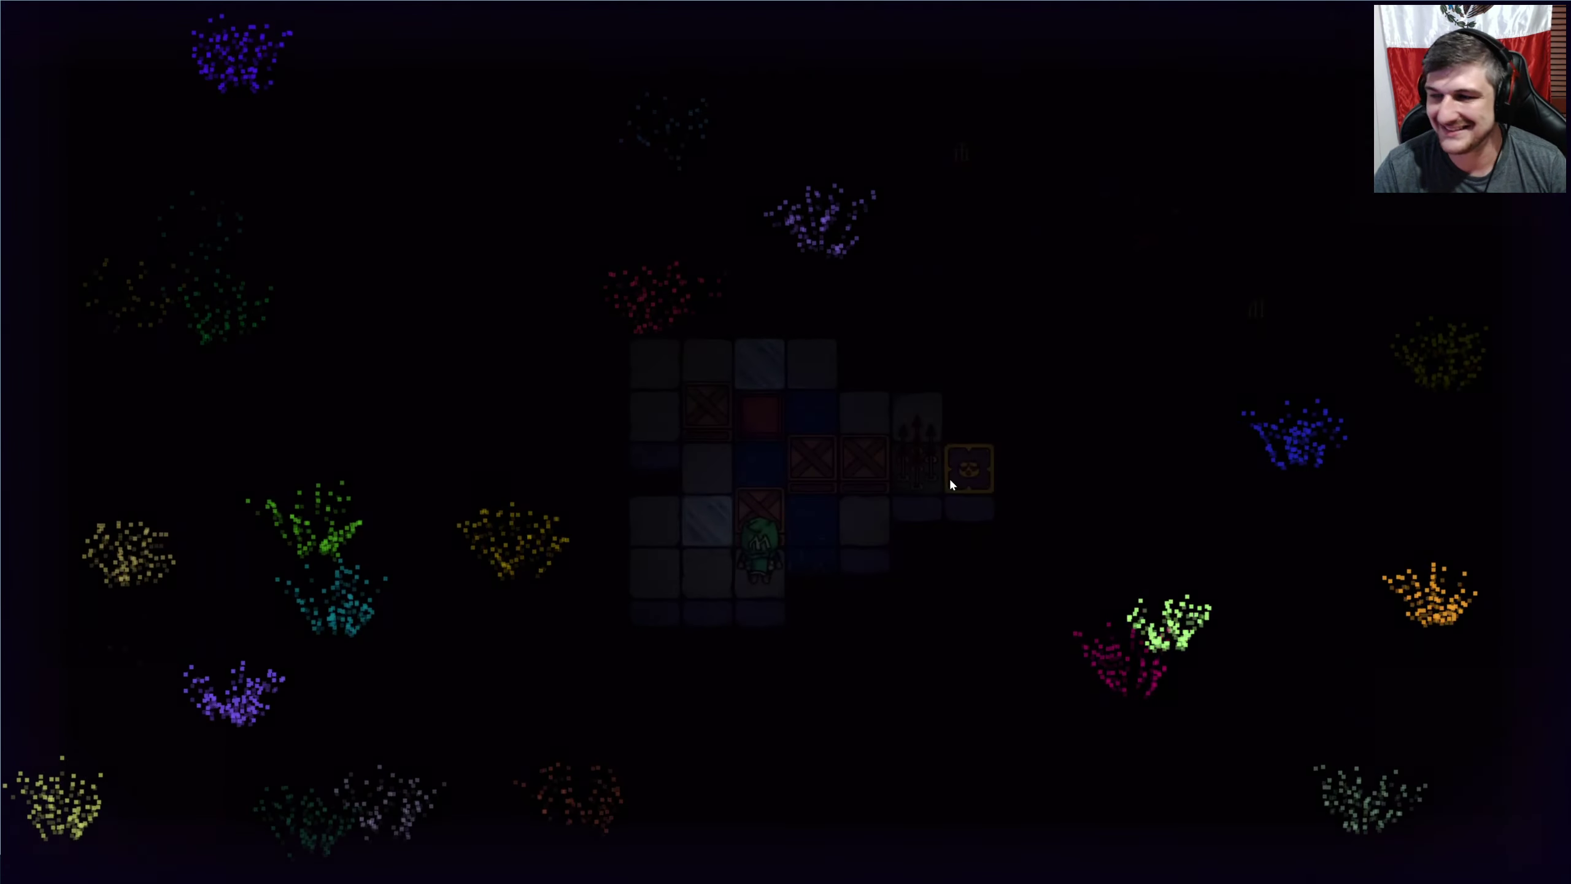
Start the next level from the level grid and try a first push, falling into the water.
key("Escape")
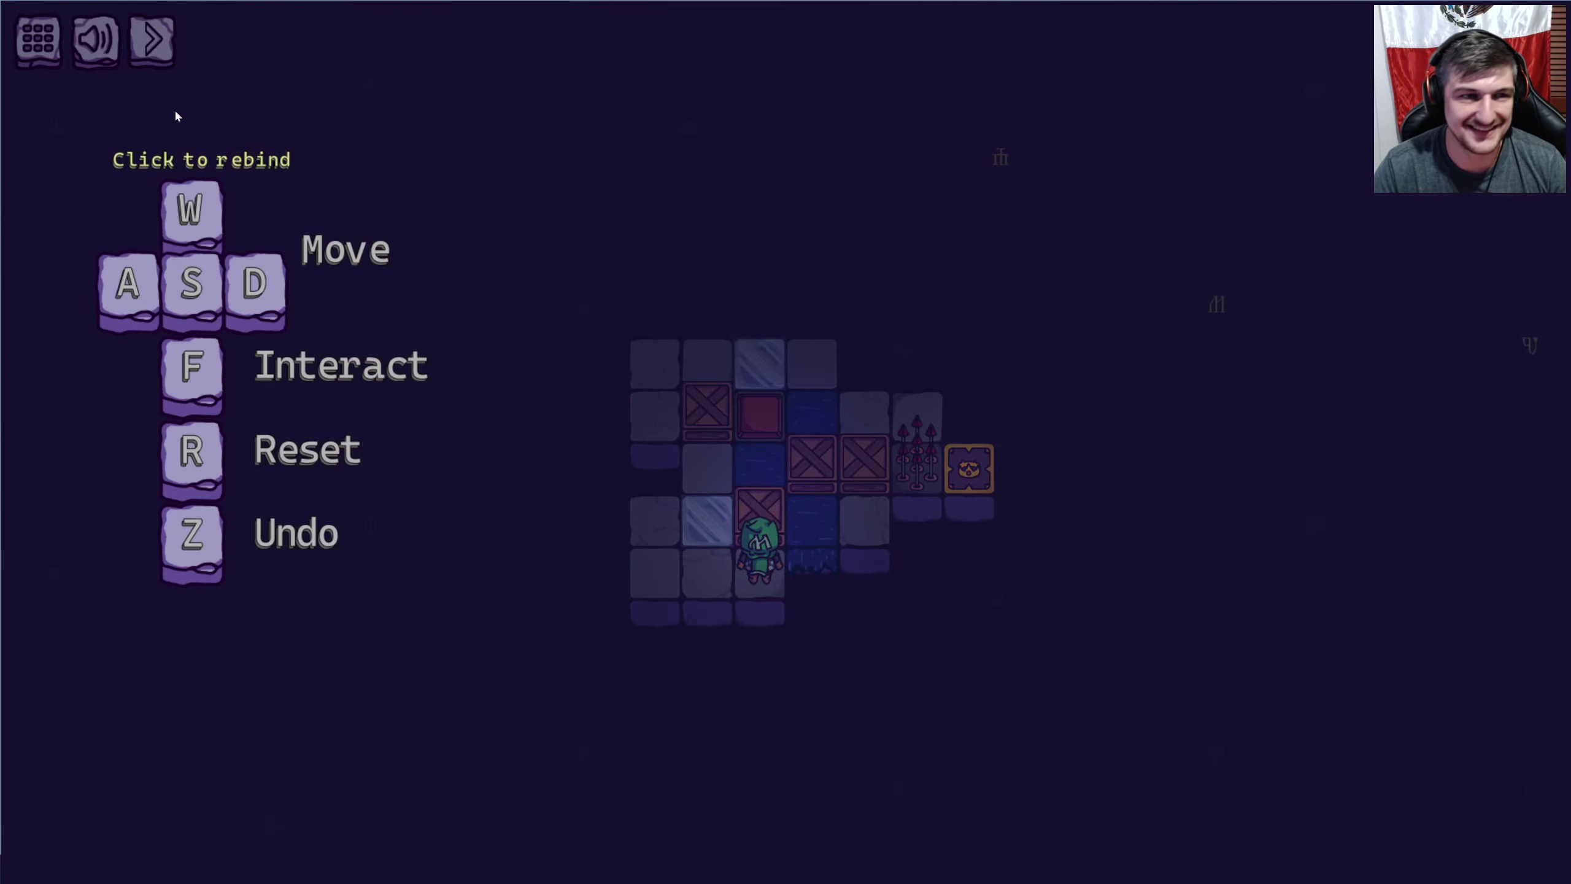
left_click(37, 43)
left_click(836, 540)
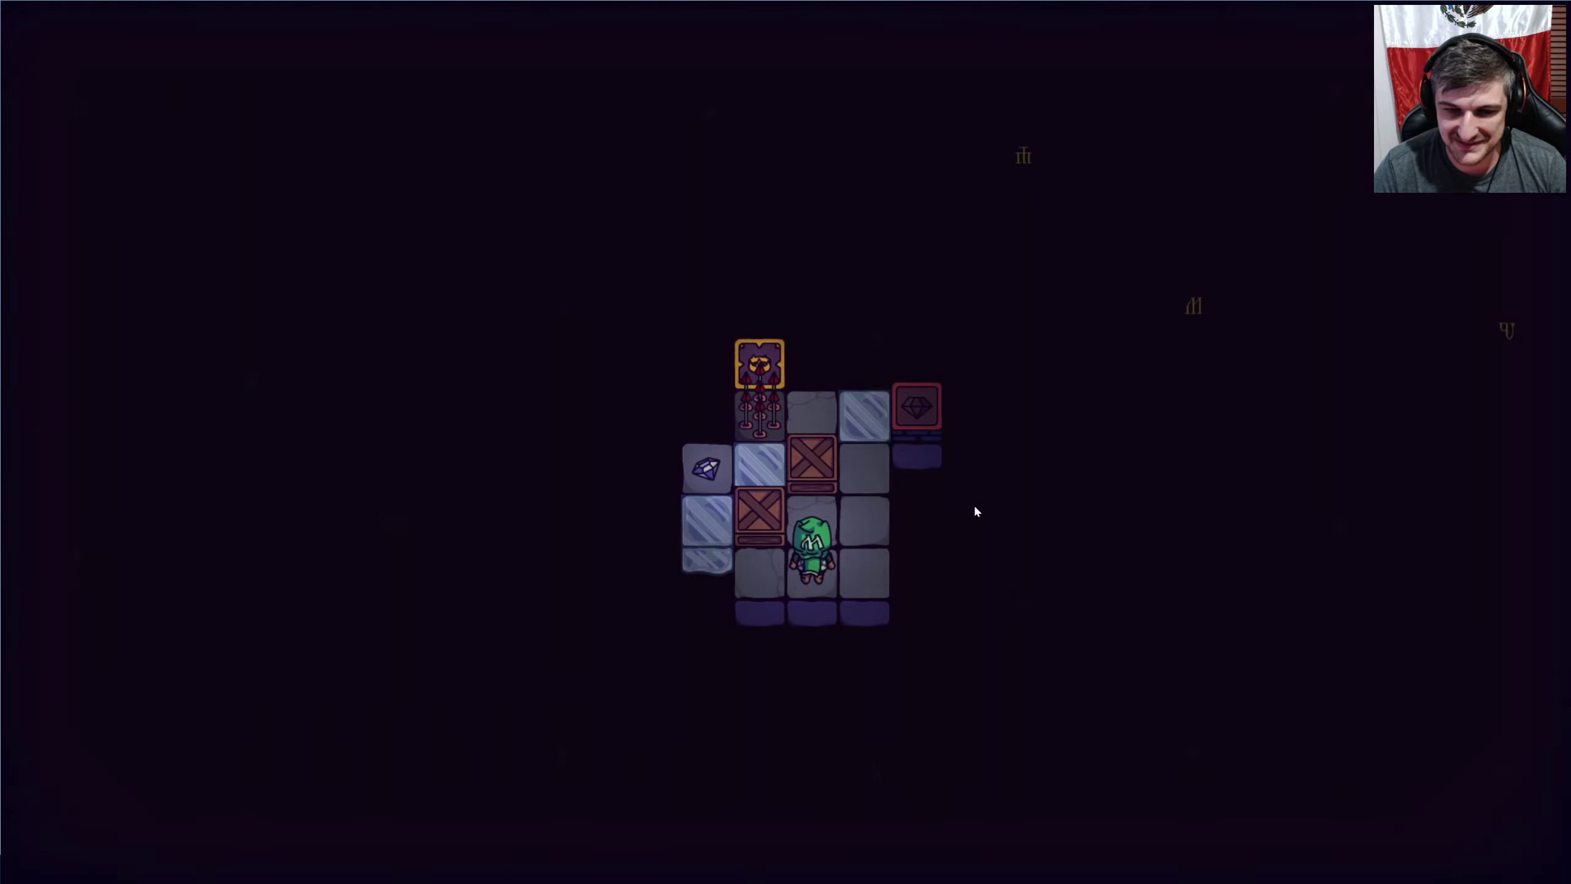
key("Left")
key("Left")
key("Up")
key("Up")
key("Down")
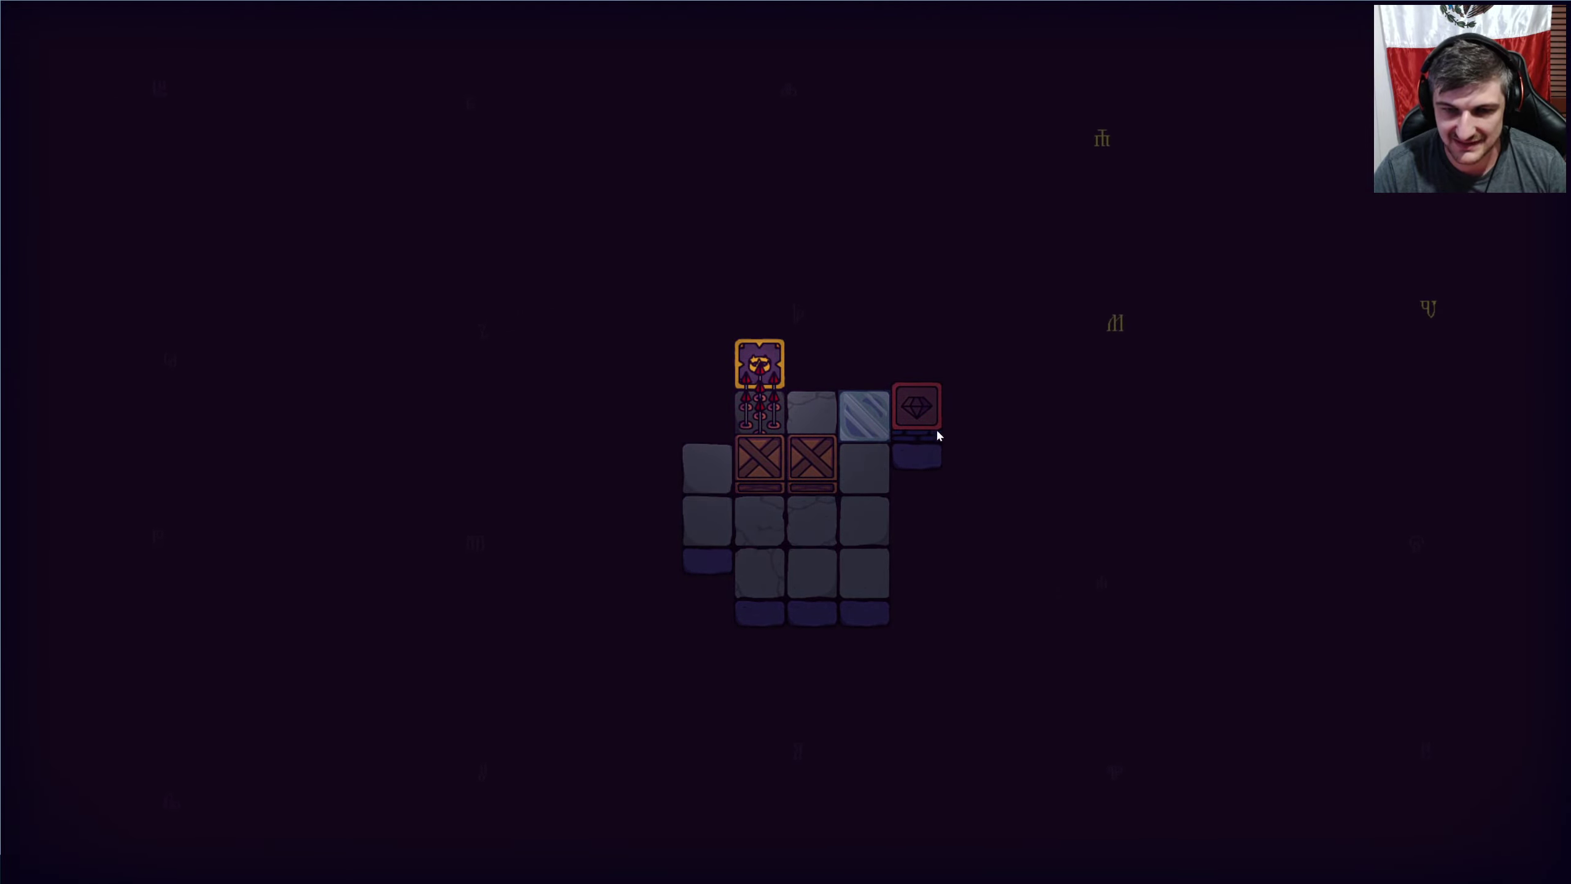
Restart, push the crate toward the upper-left and walk back down-right.
key("r")
key("r")
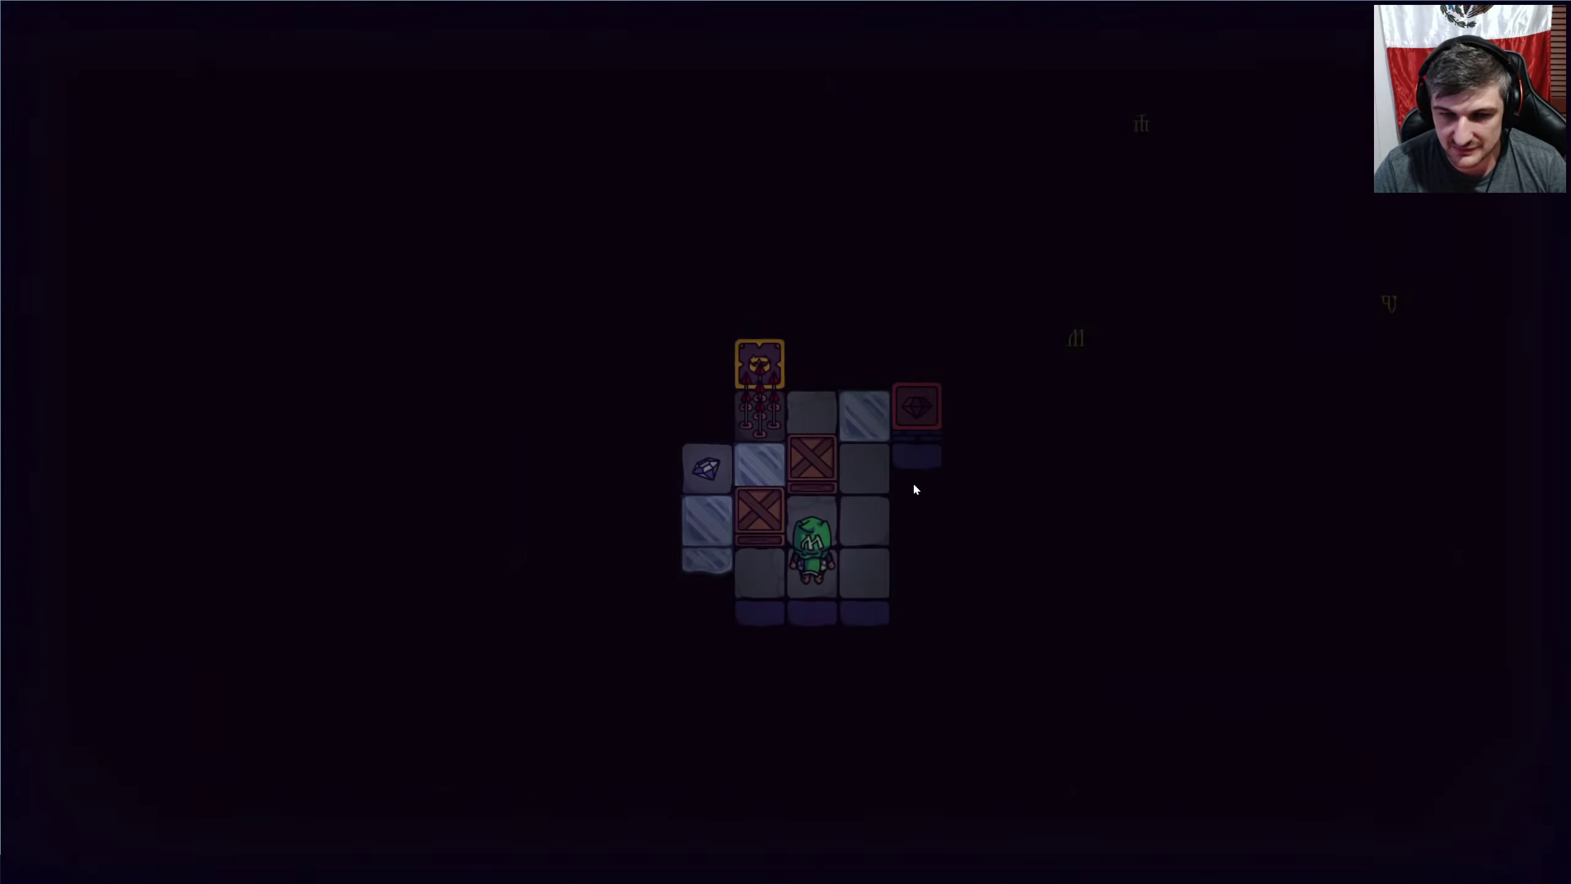
key("Left")
key("Up")
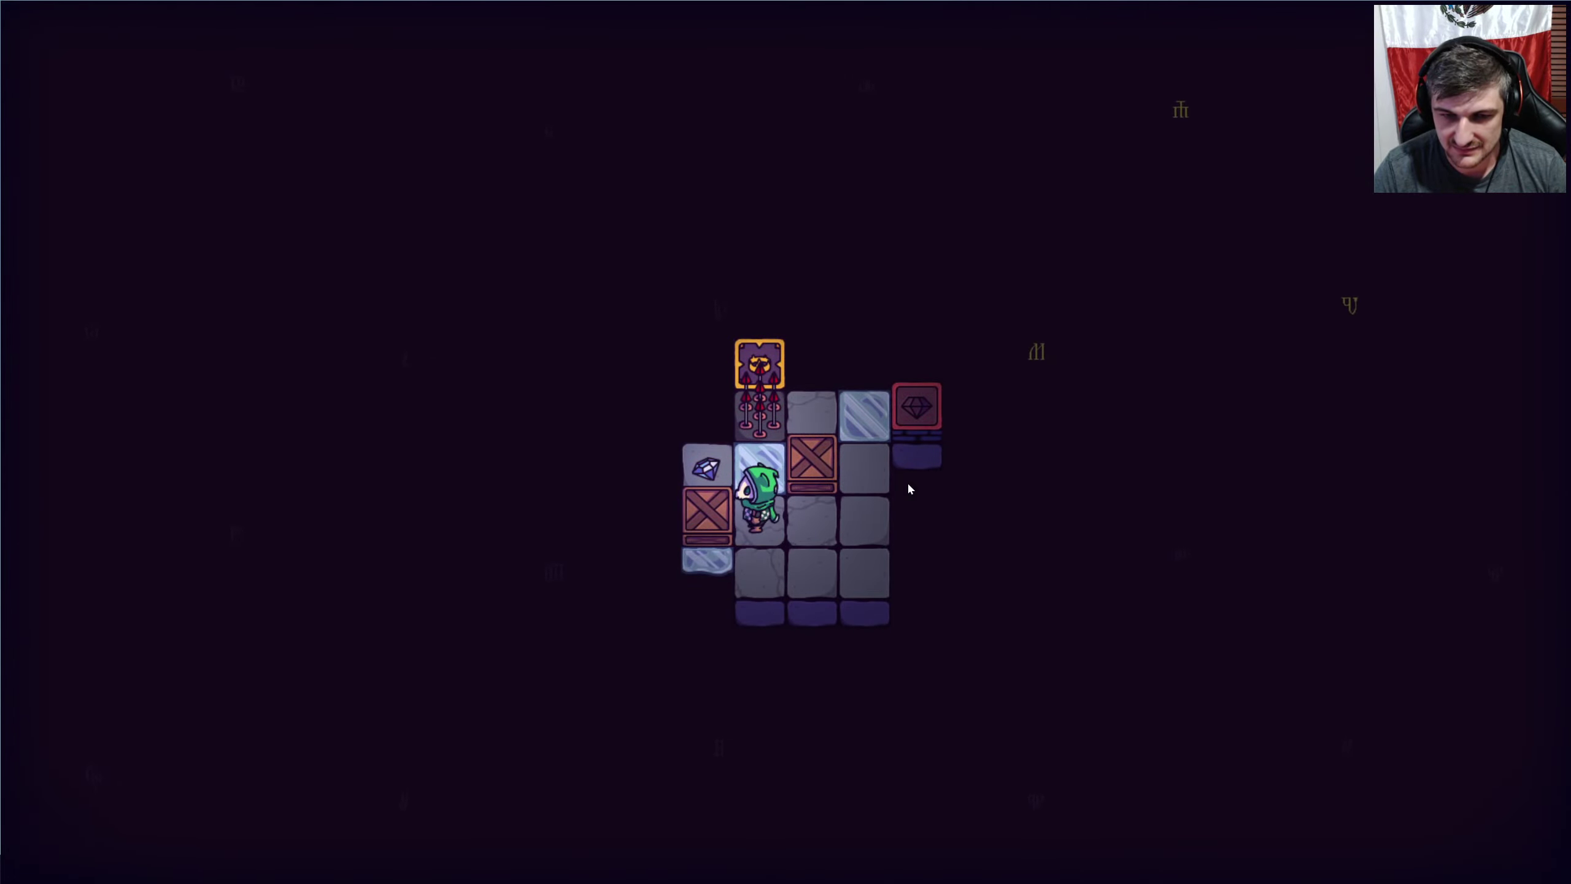
key("Up")
key("Down")
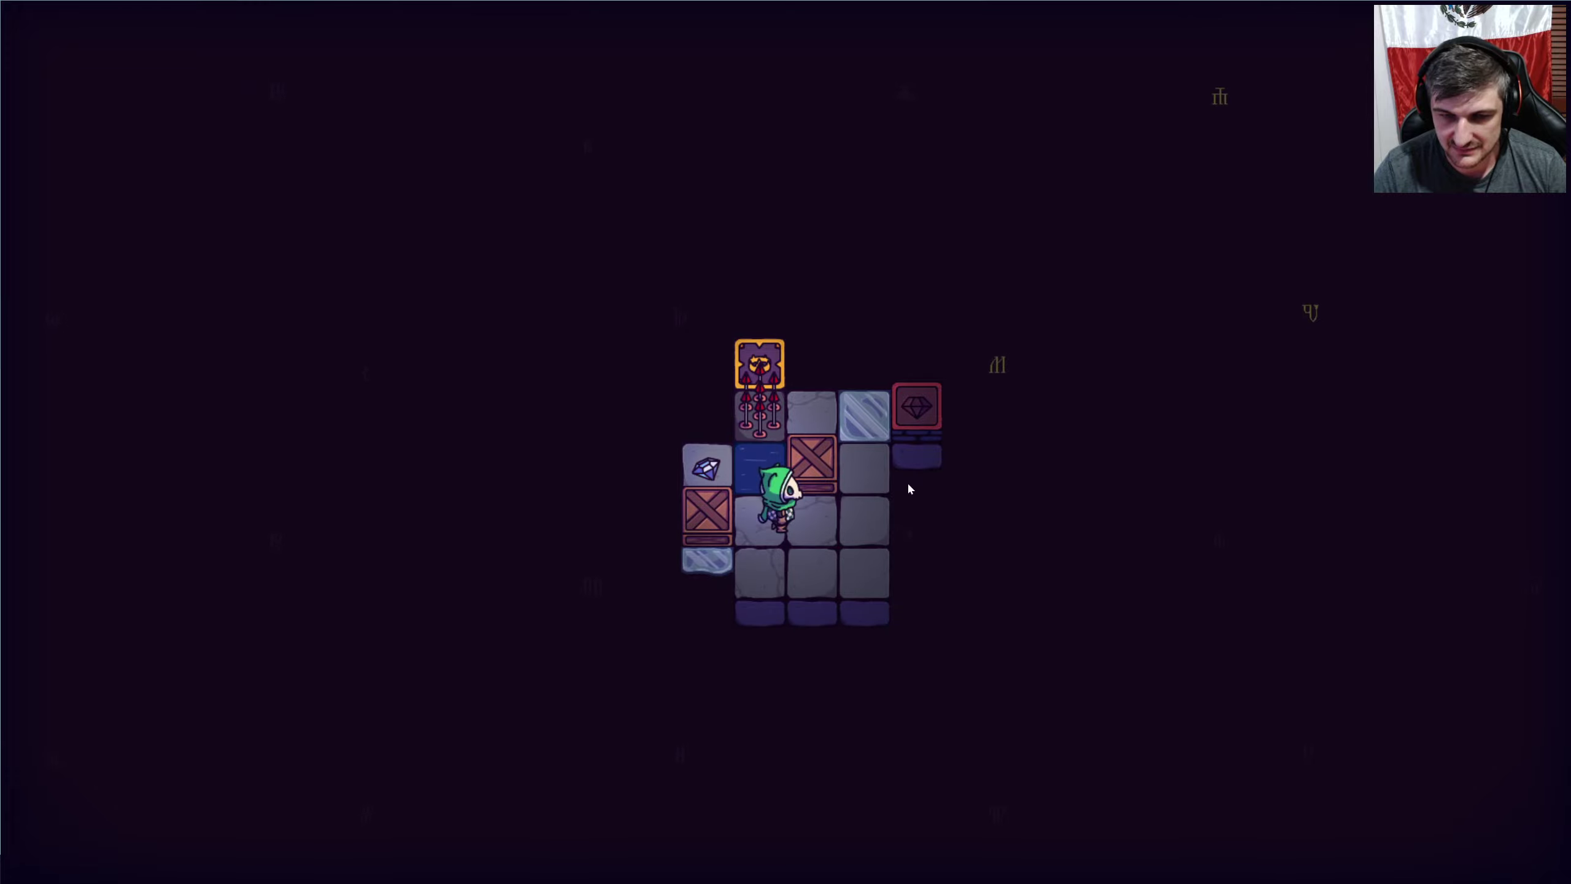
key("Right")
key("Right")
Push the crate into the water and step onto the ice beside the gem block.
key("Up")
key("Left")
key("Left")
key("Right")
key("Right")
key("Up")
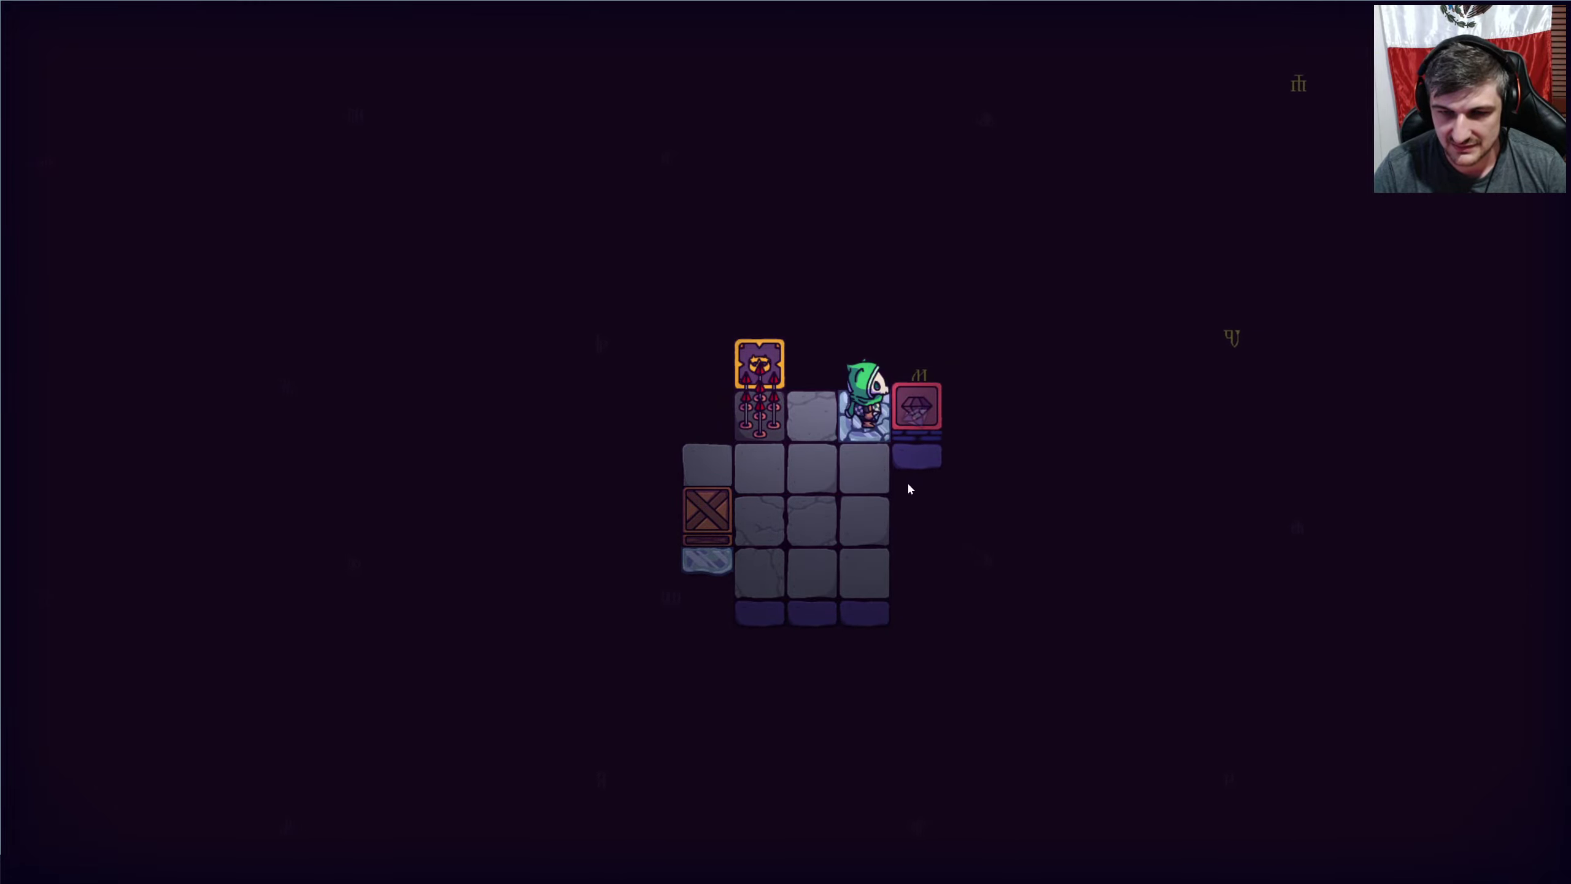
Unlock the red gem block and slide across the ice onto the goal.
left_click(921, 400)
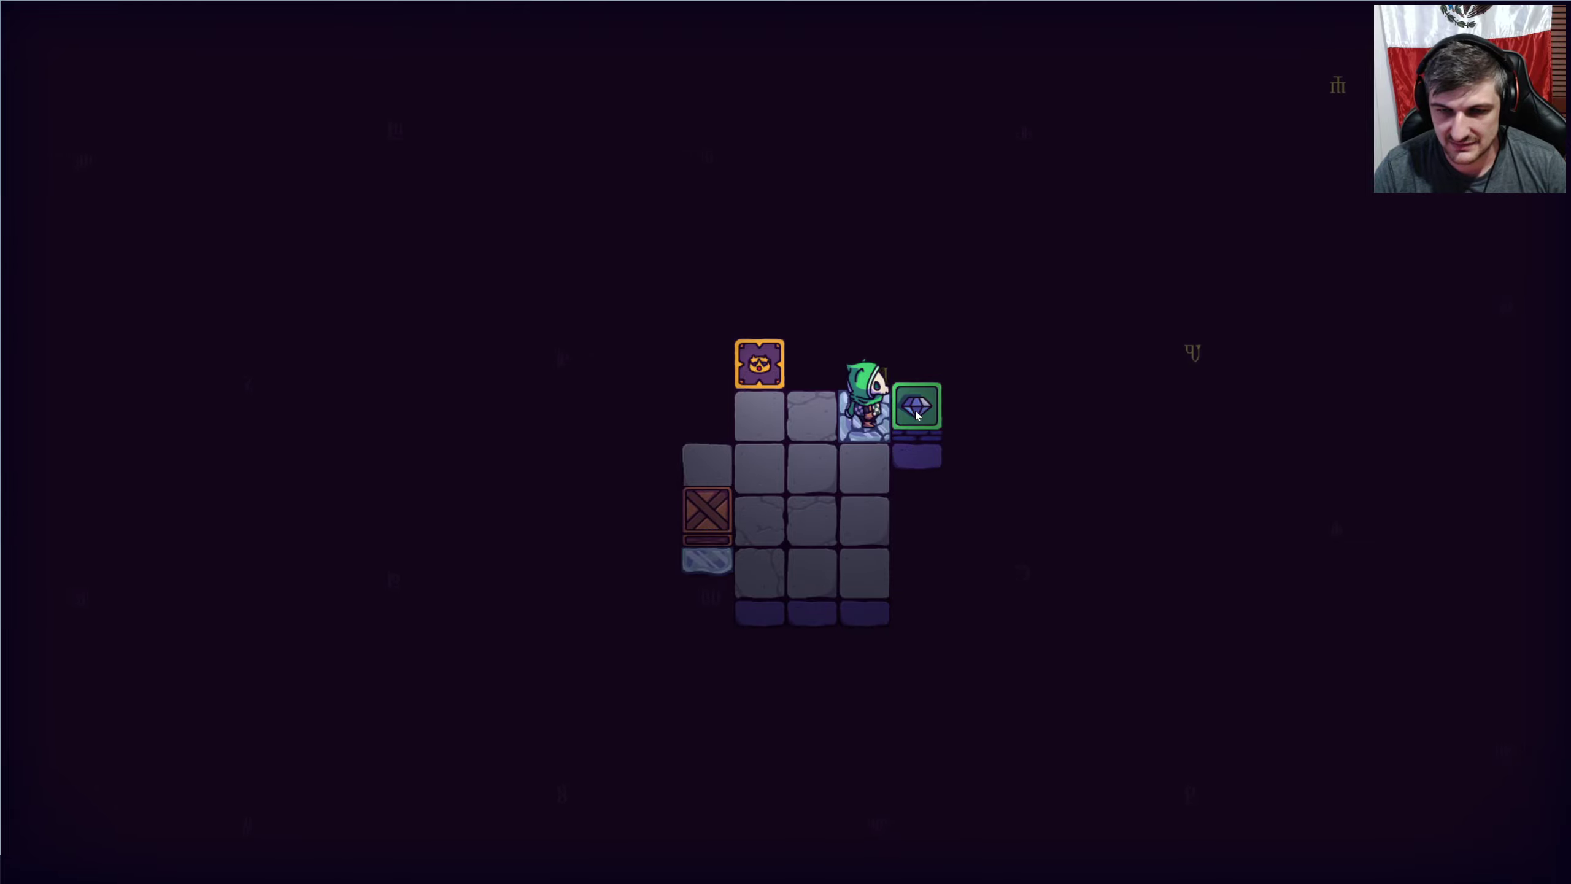
key("Left")
key("Left")
key("Up")
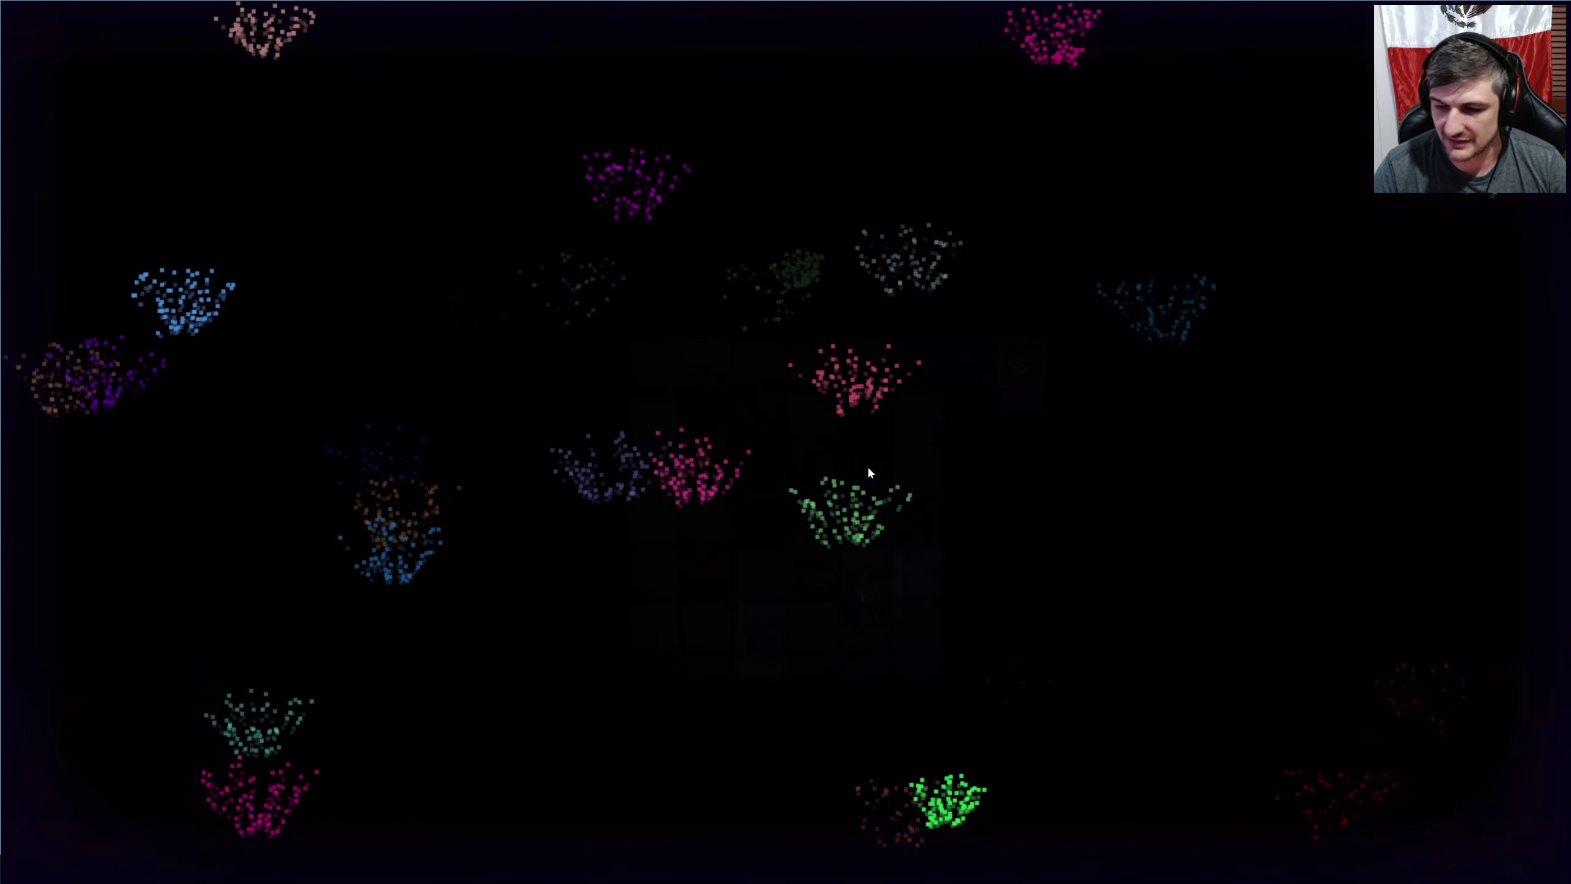
Open the large ladder level from the level-select grid.
key("Escape")
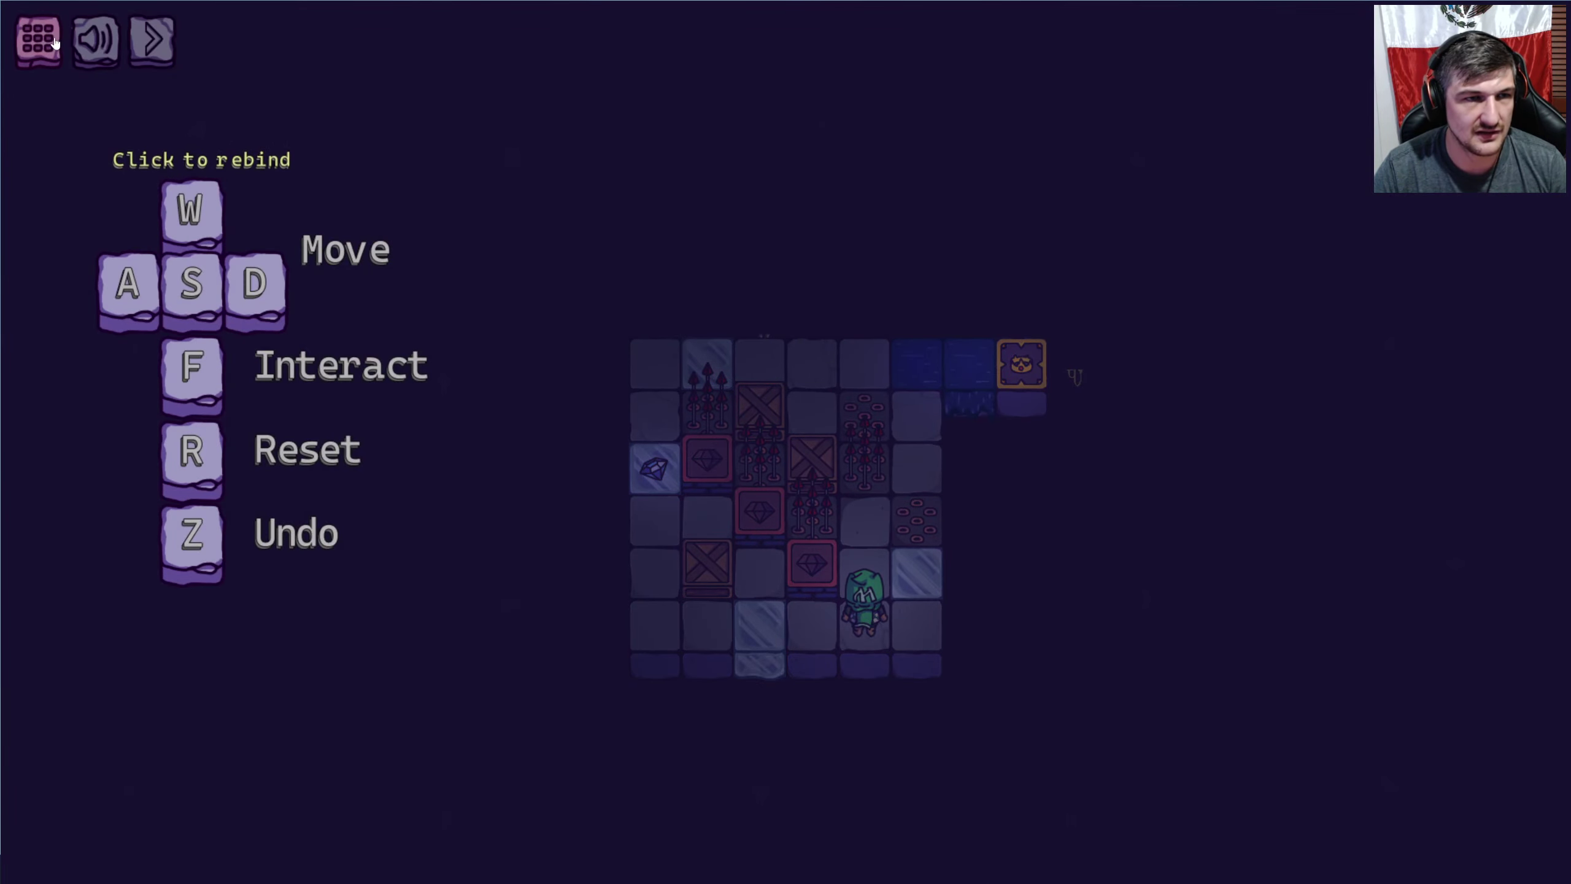
left_click(54, 44)
left_click(1029, 547)
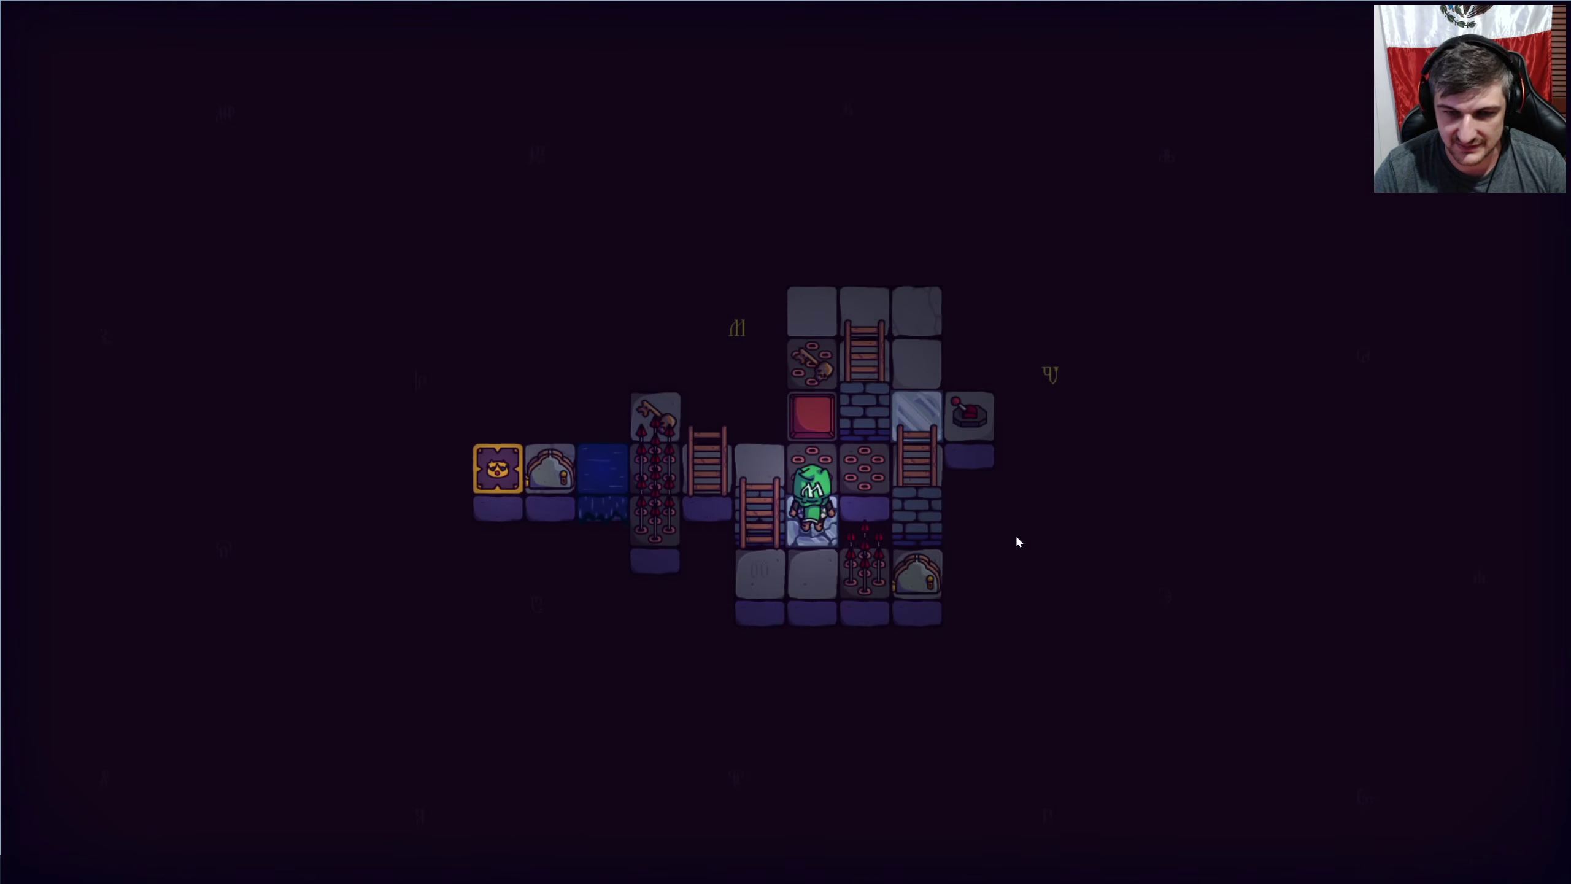
Walk the character up to the top row and back down beside the lever.
key("s")
key("a")
key("Escape")
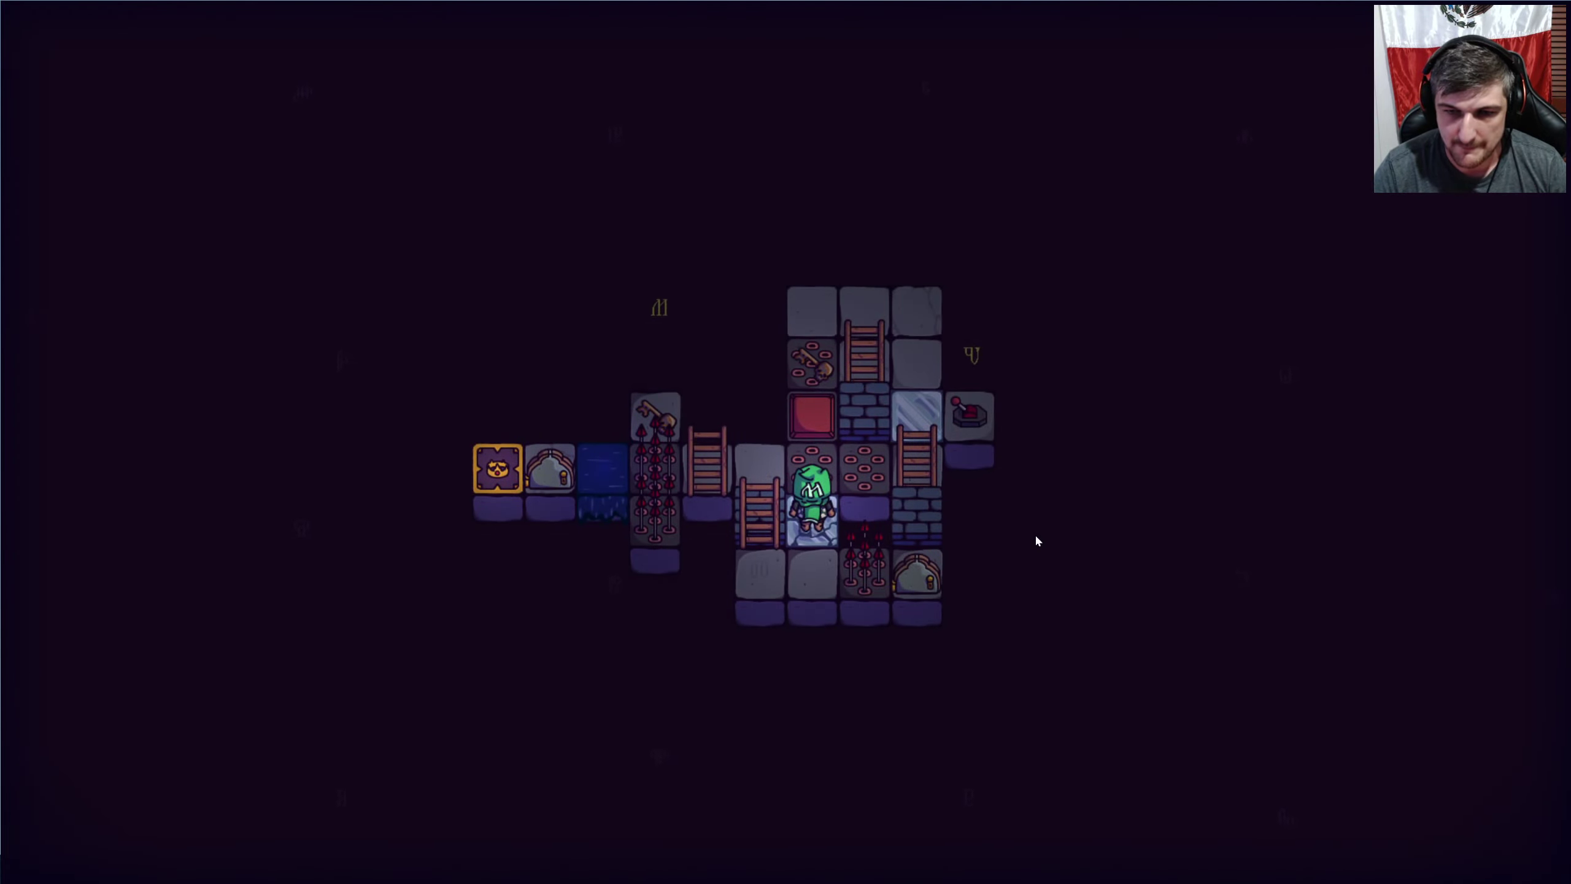
key("w")
key("w")
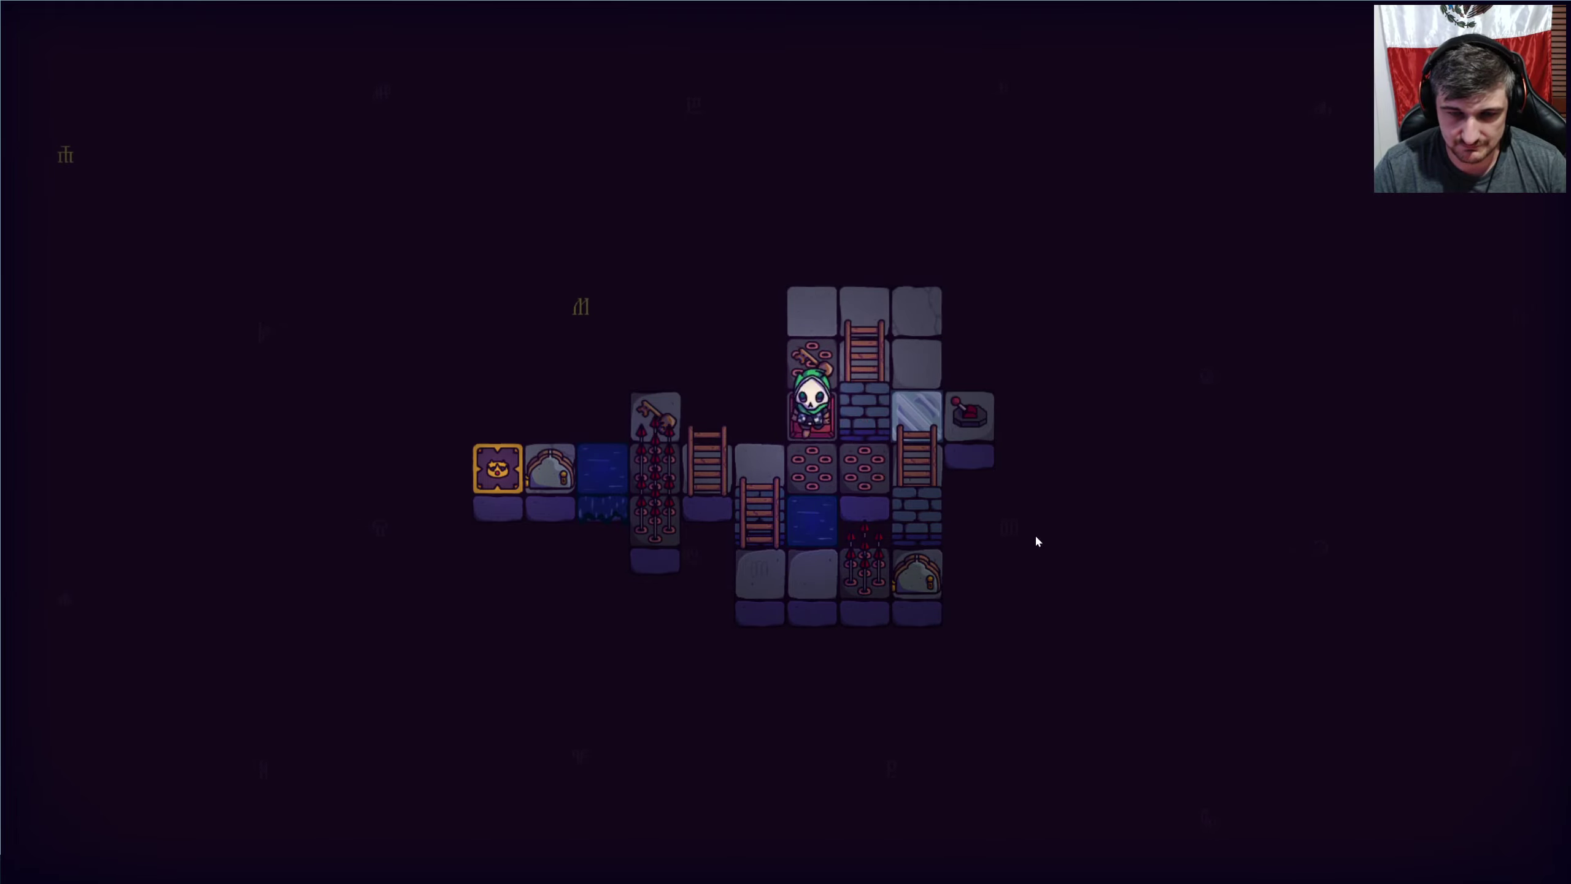
key("w")
key("w")
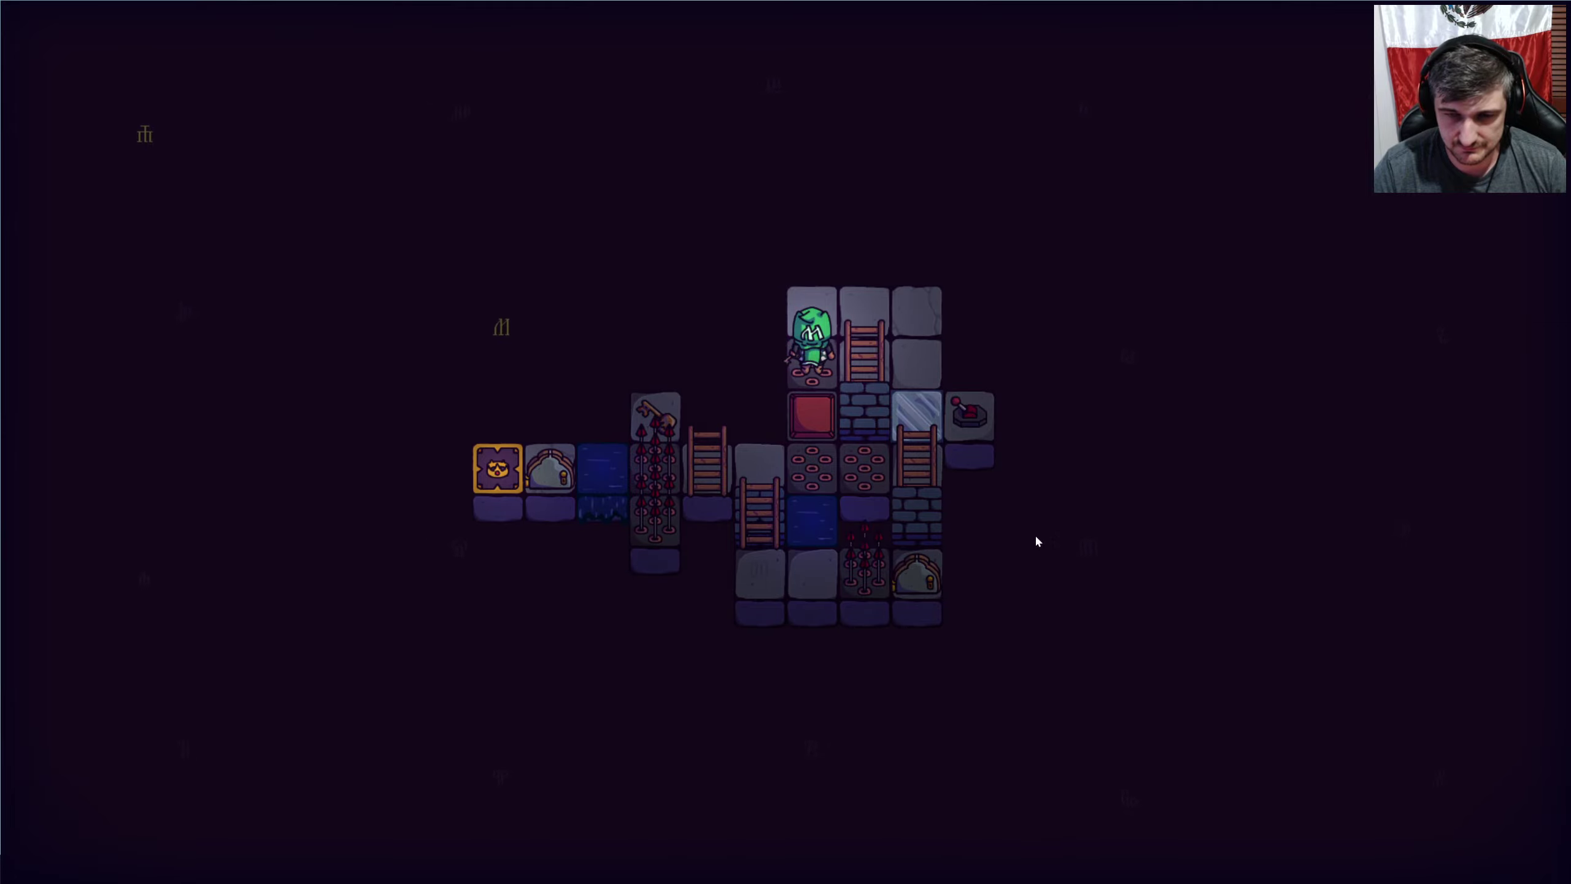
key("d")
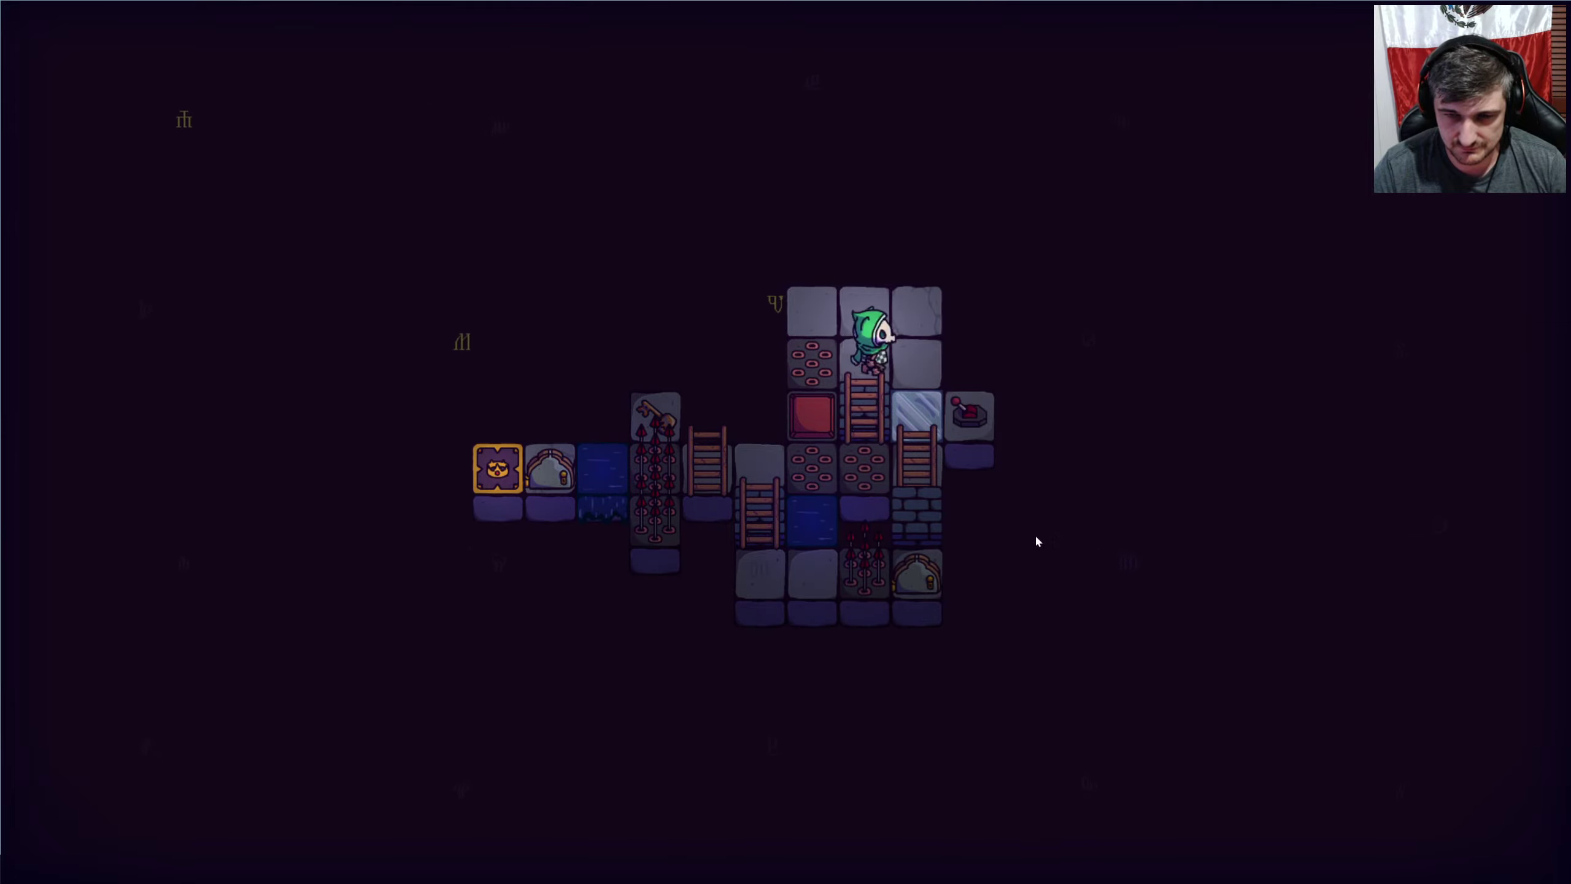
key("d")
key("a")
key("a")
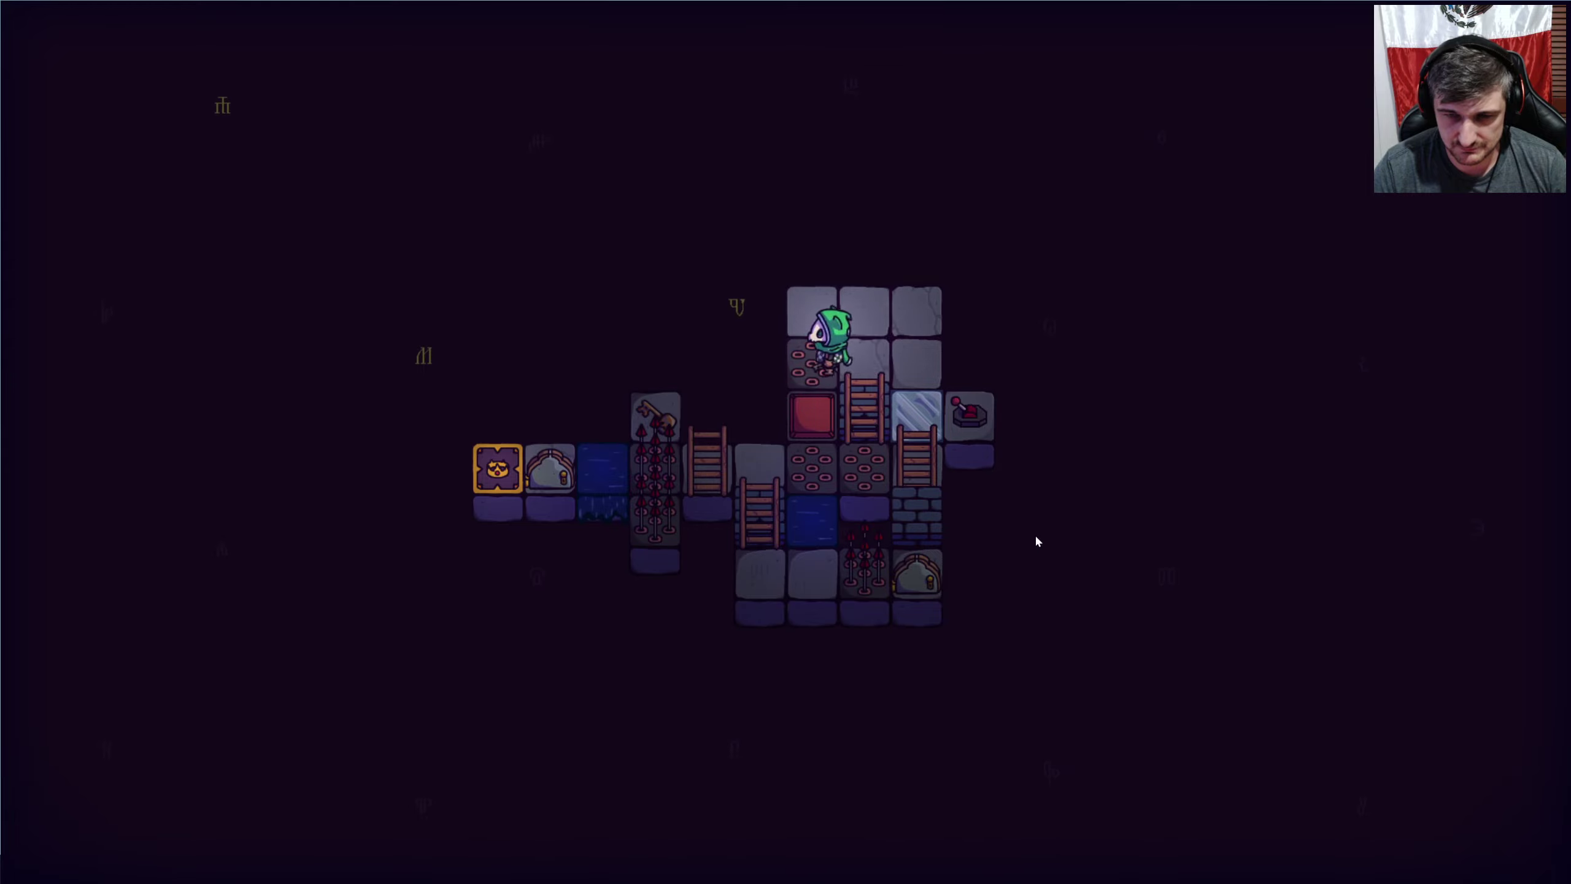
key("s")
key("w")
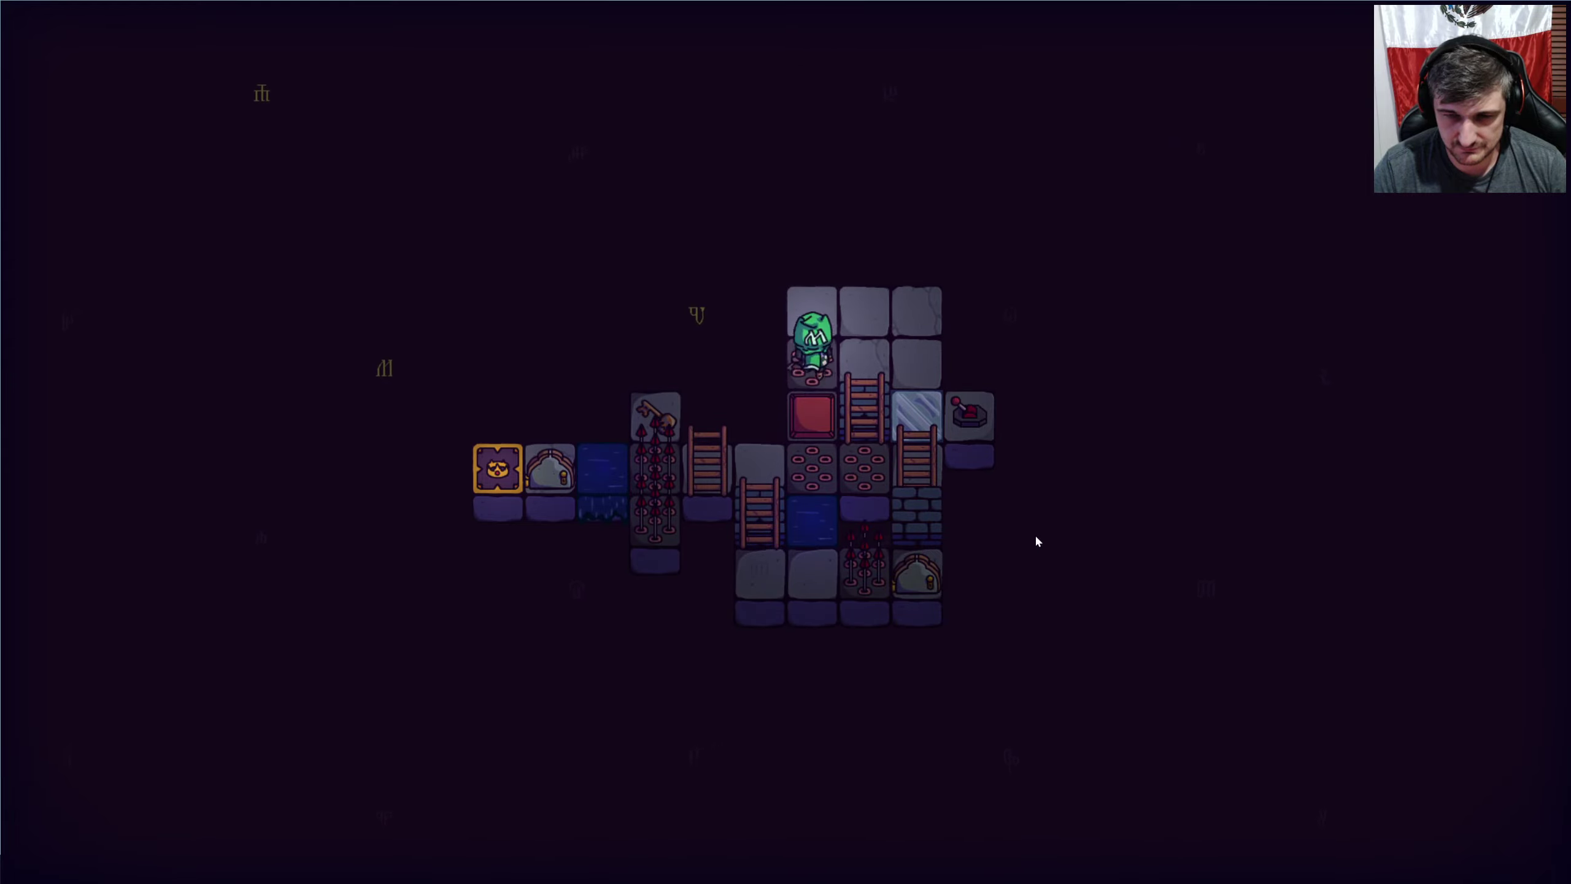
key("d")
key("d")
key("s")
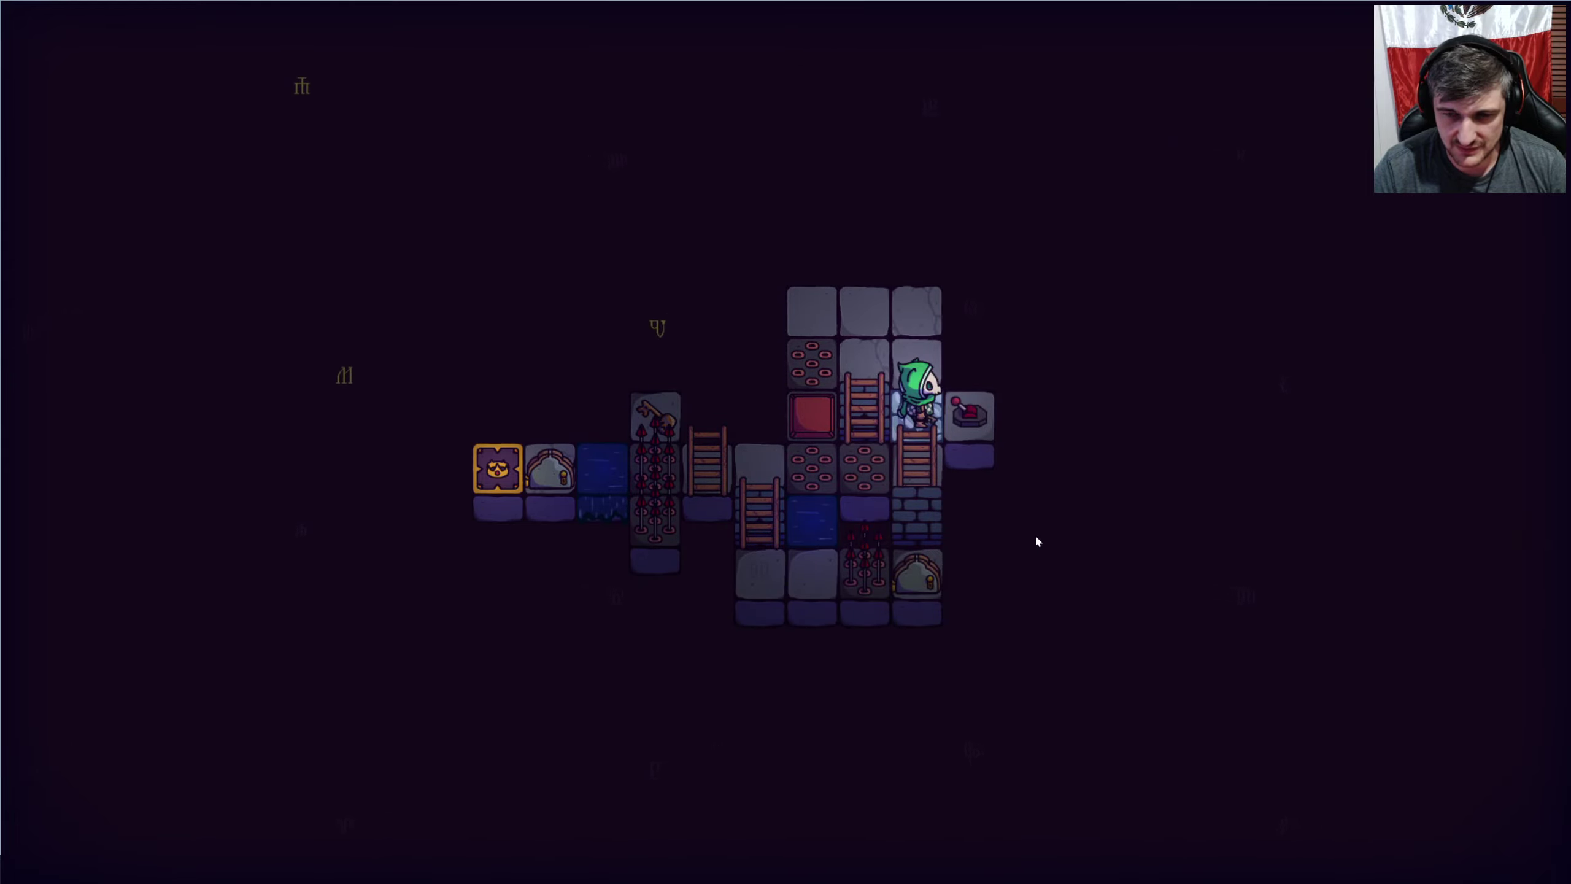
Flip the lever to toggle the spikes, then climb down the ladder leftward.
key("r")
key("space")
key("w")
key("a")
key("s")
key("s")
key("a")
key("a")
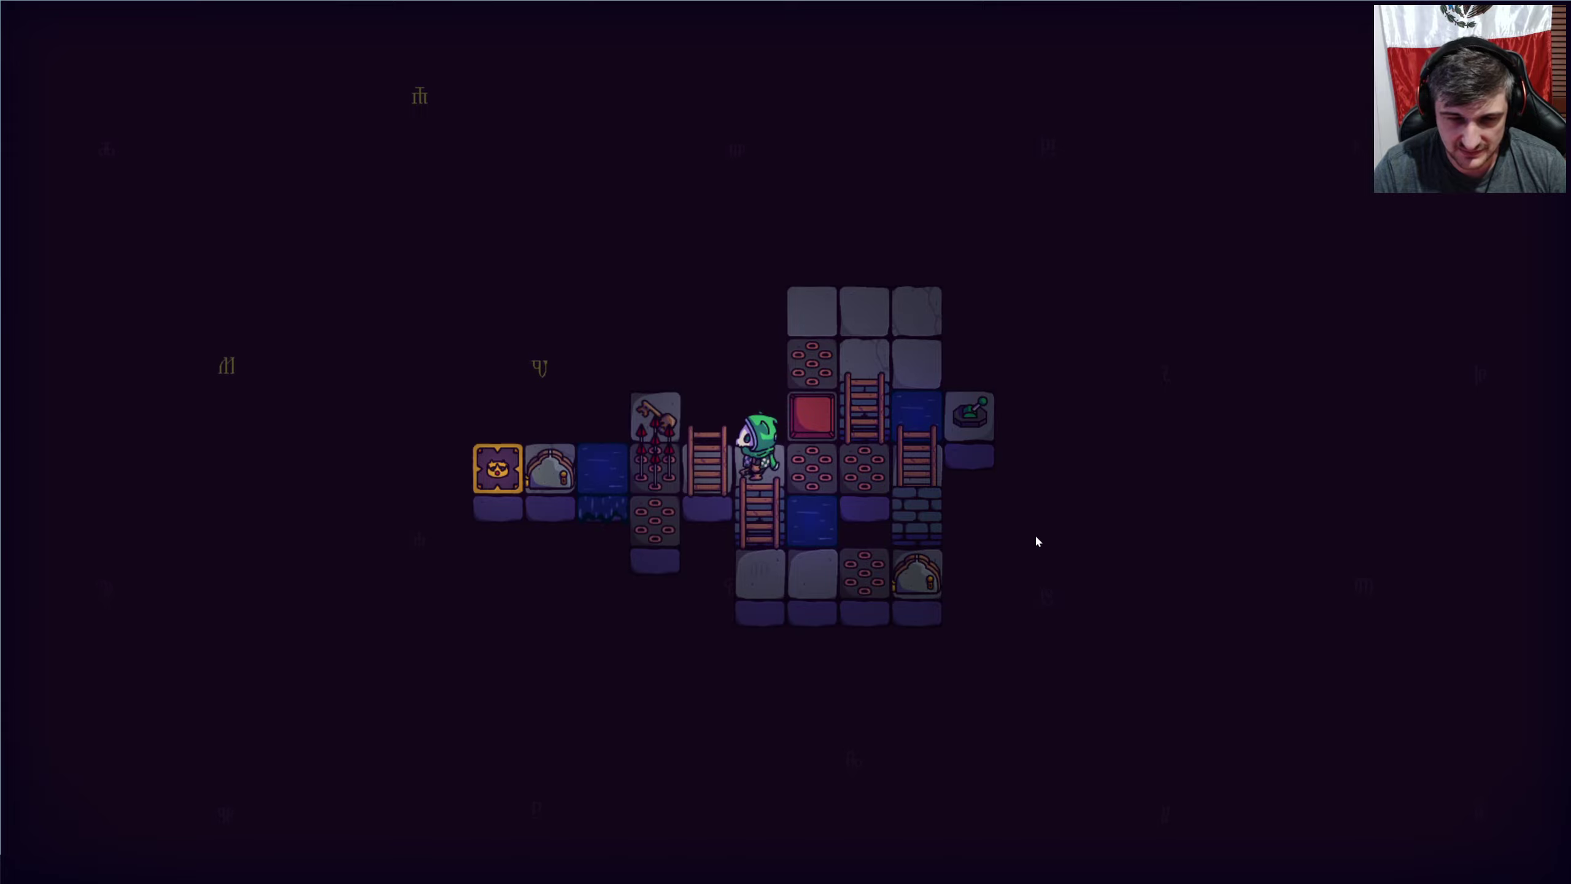
key("s")
key("s")
key("s")
Cross the bottom row, climb the ladder, test the red tile, and restart.
key("d")
key("d")
key("d")
key("w")
key("a")
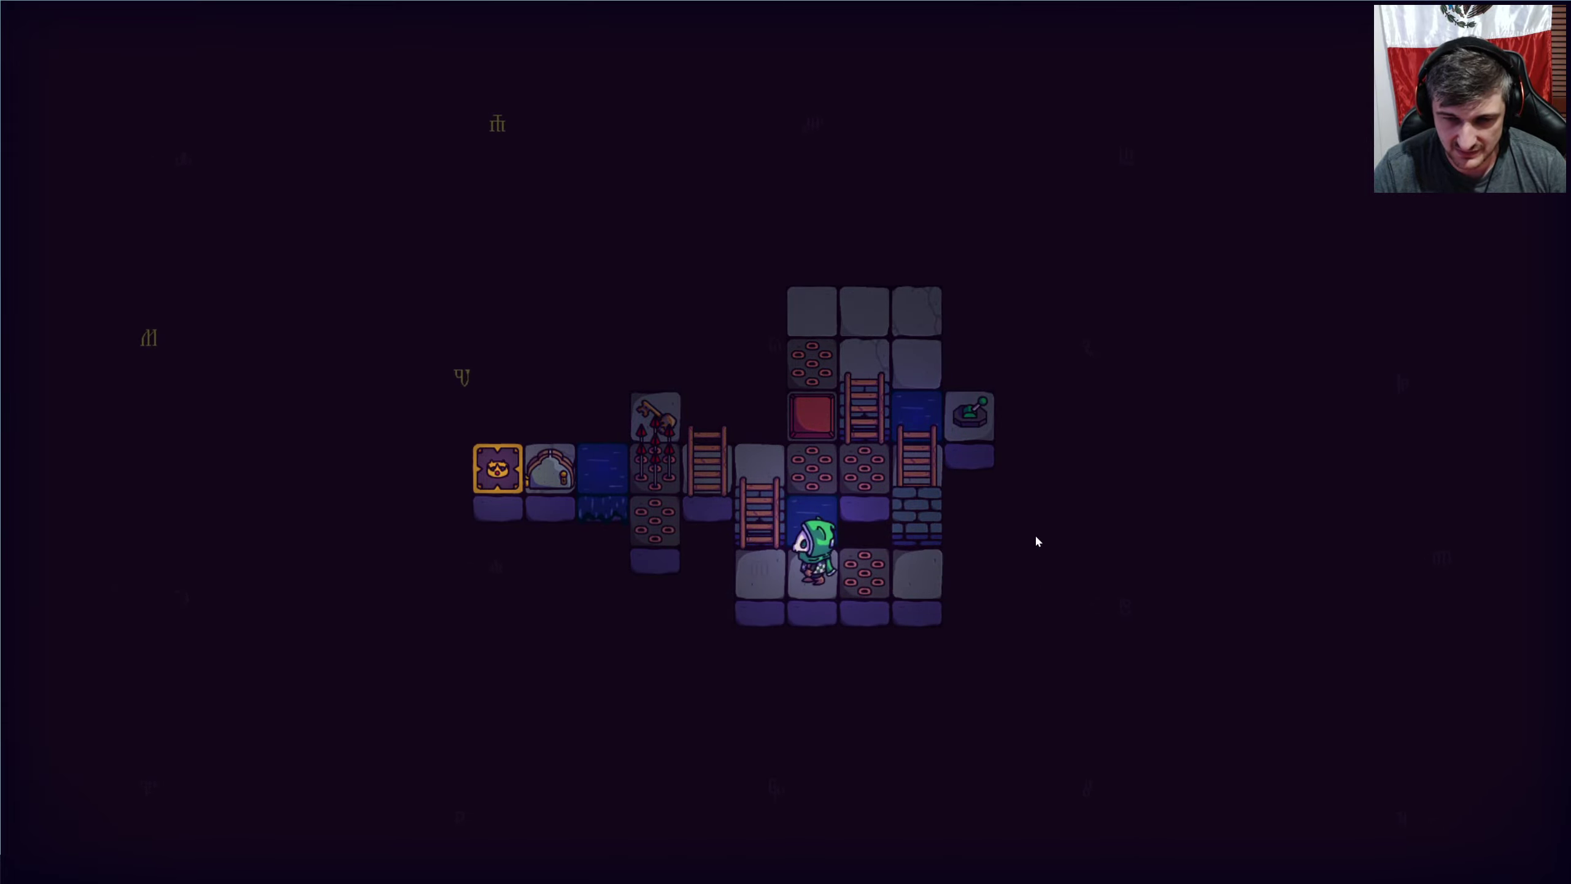
key("a")
key("a")
key("w")
key("w")
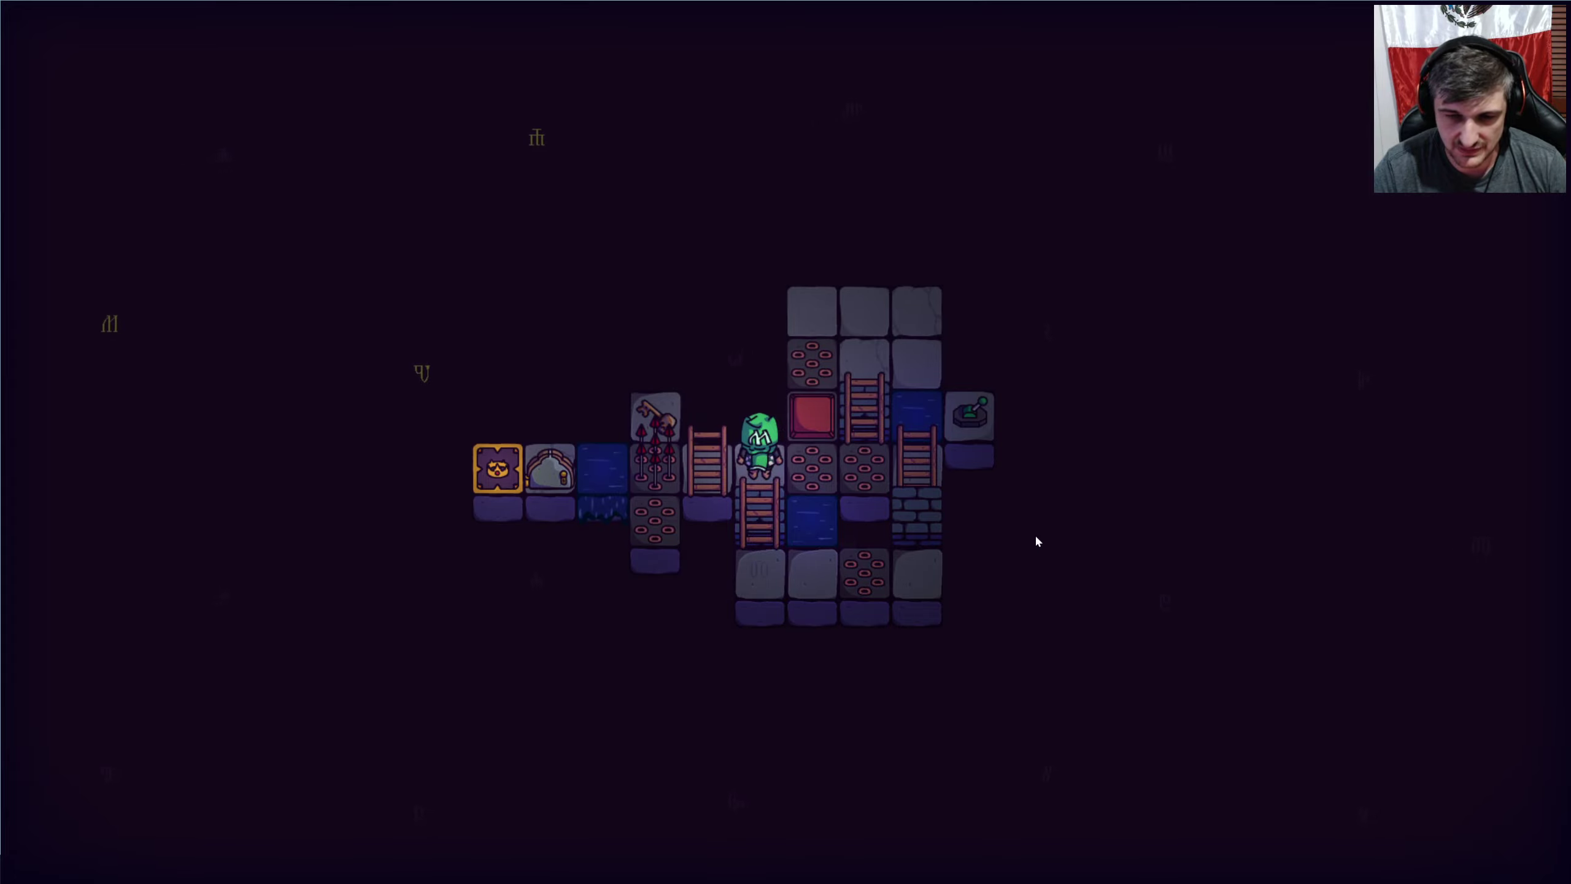
key("s")
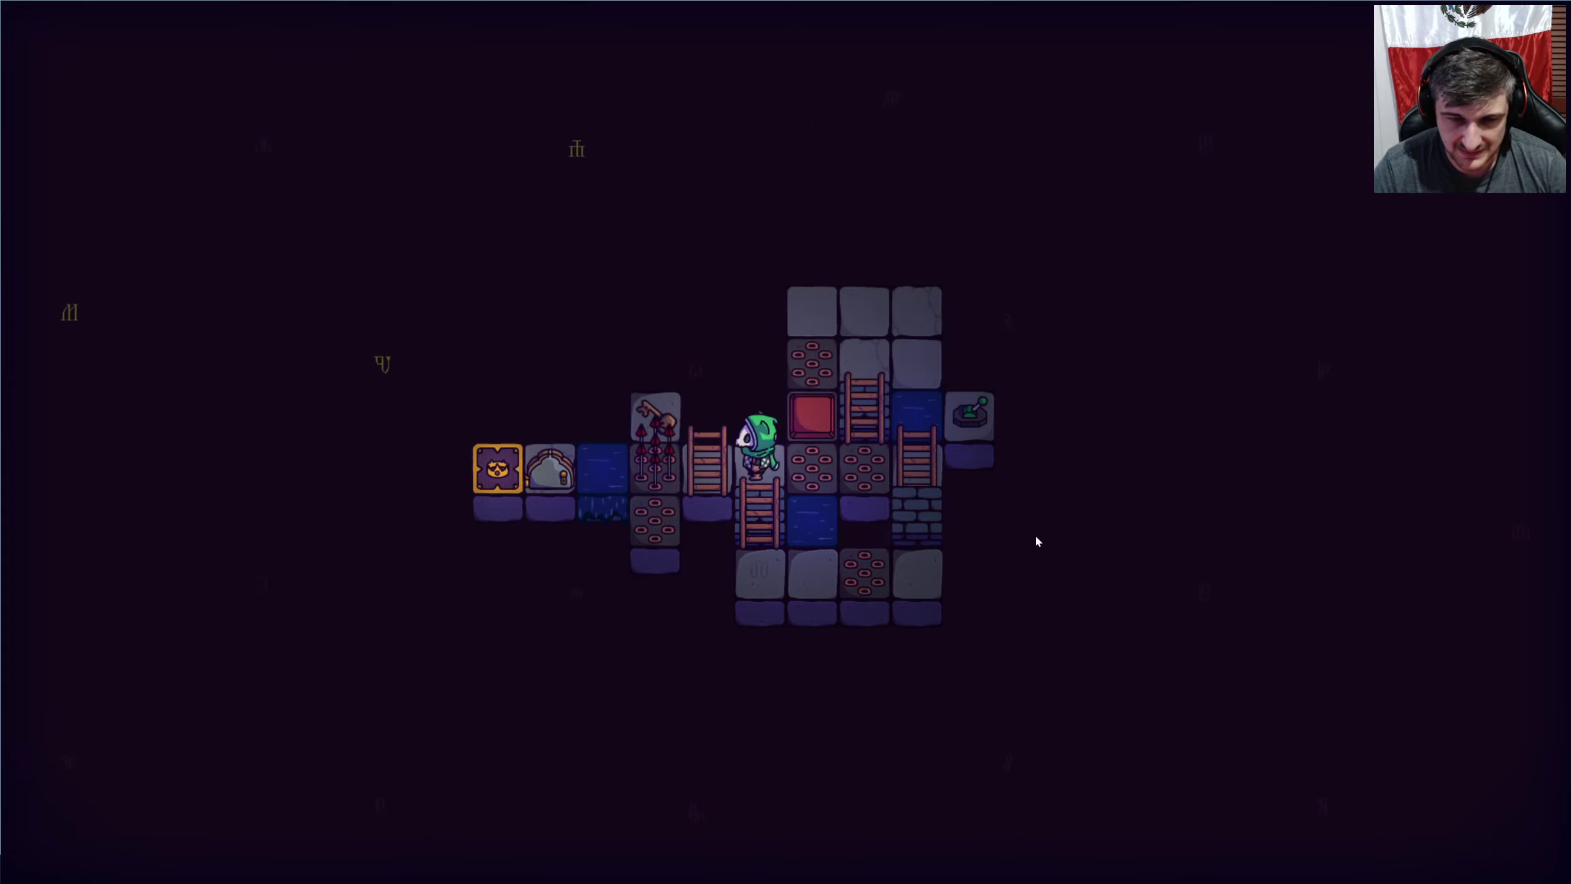
key("d")
key("w")
key("s")
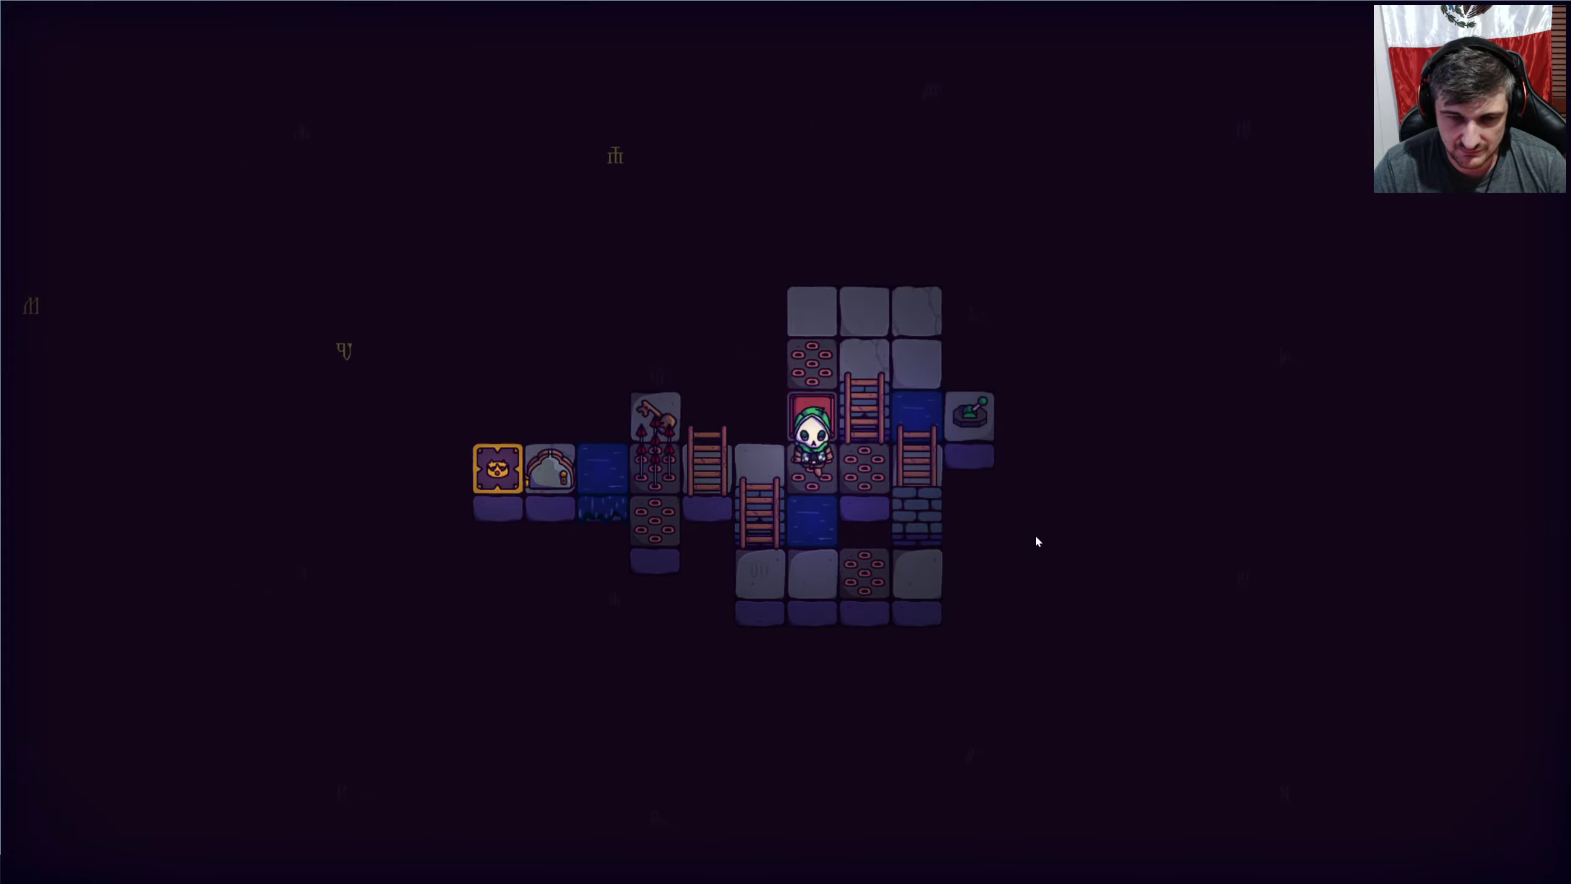
key("w")
key("r")
key("r")
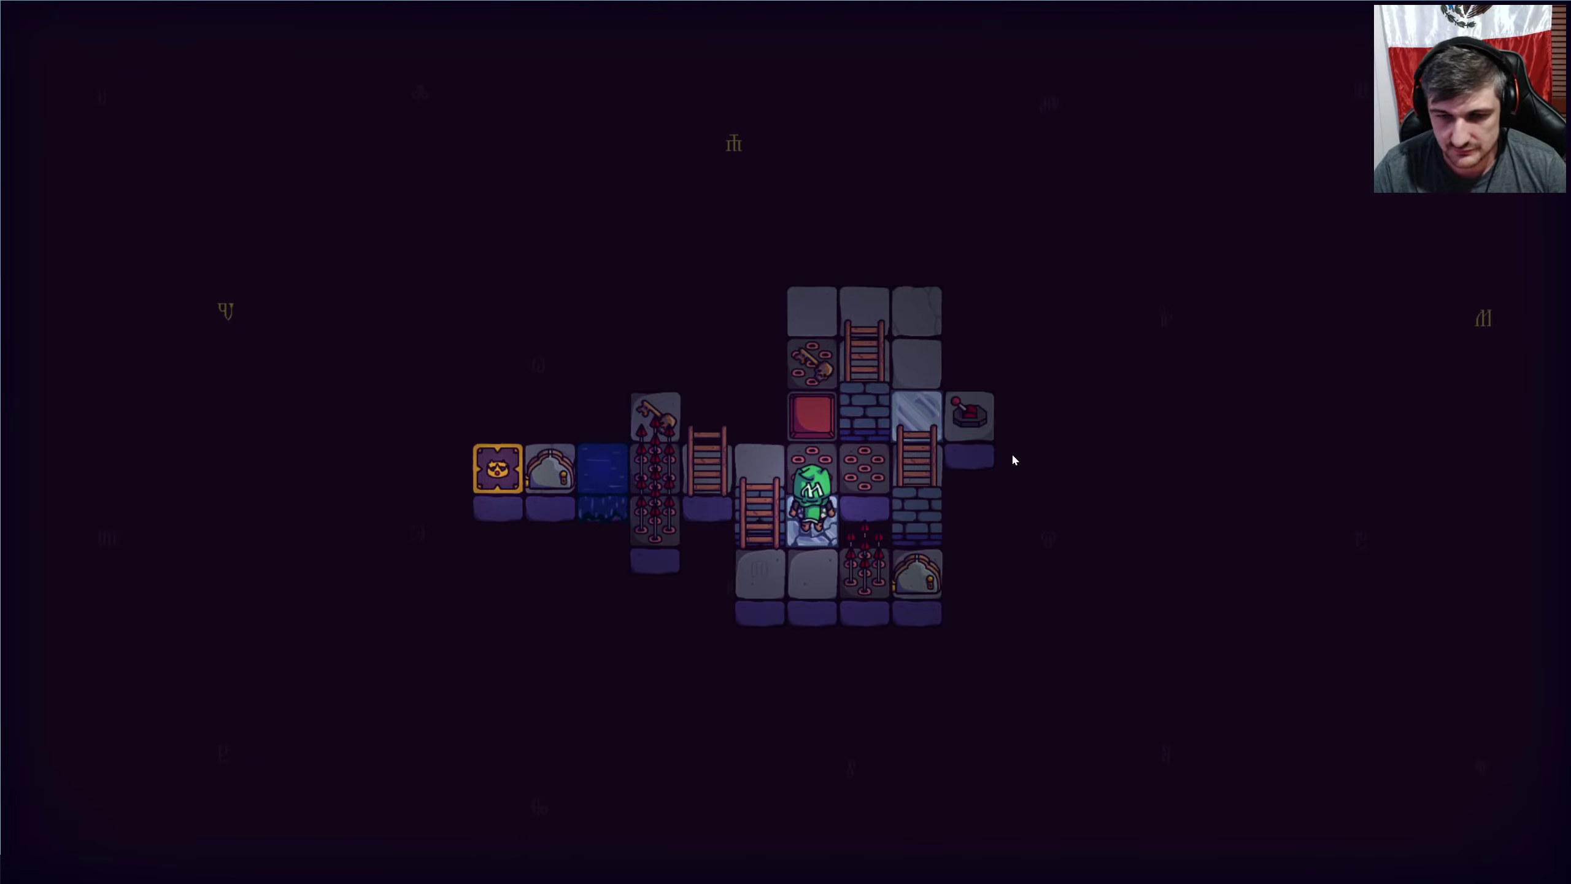
Cross the red tile and top row, then descend to turn the switch green.
key("w")
key("w")
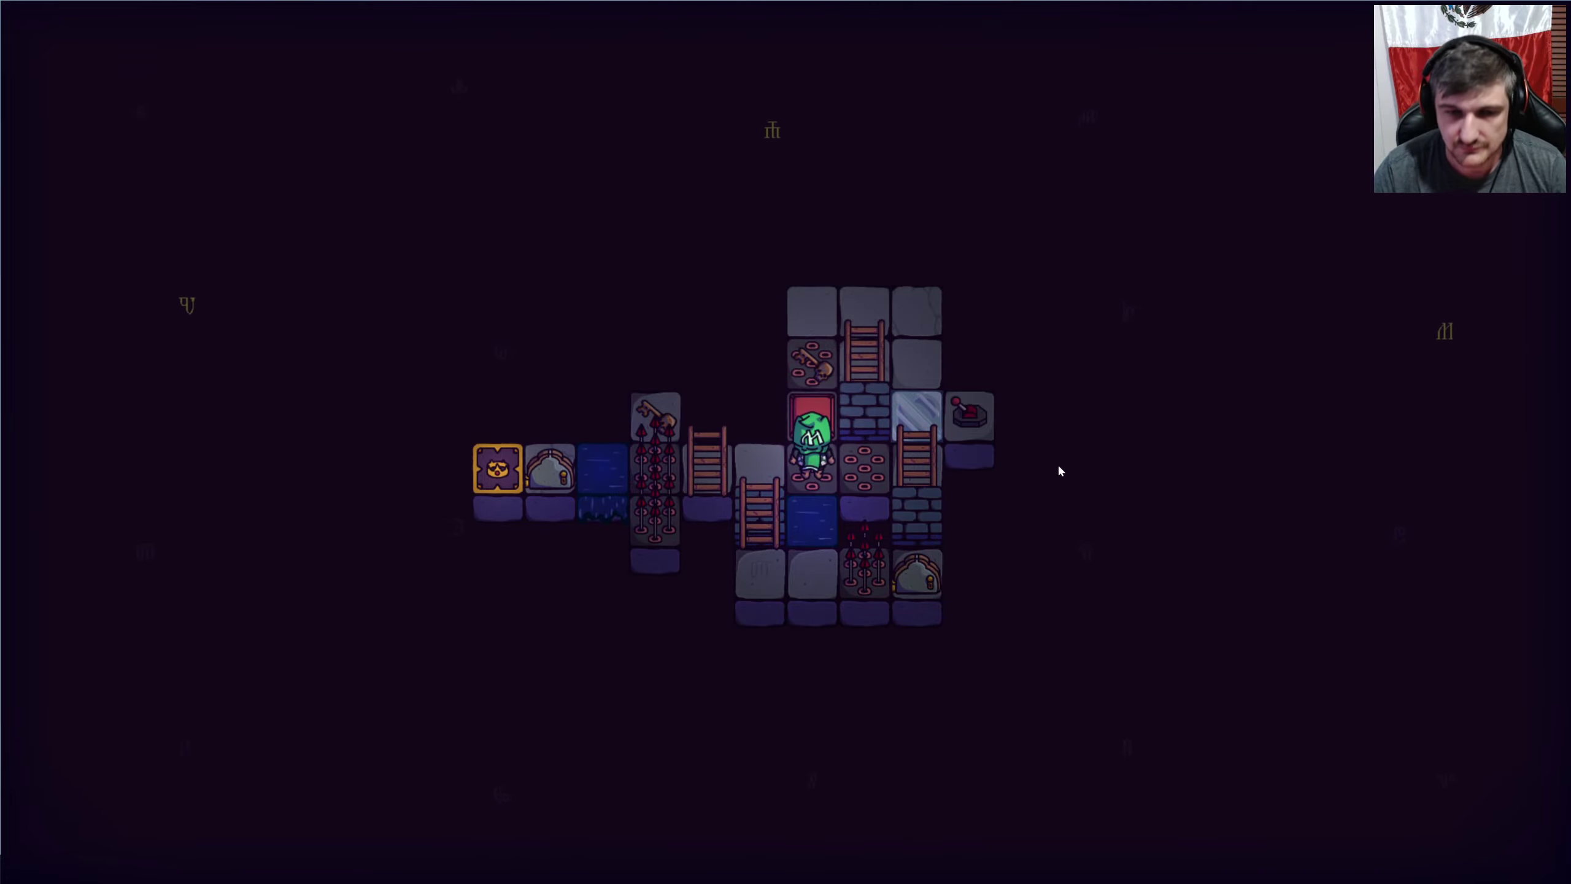
key("a")
key("d")
key("w")
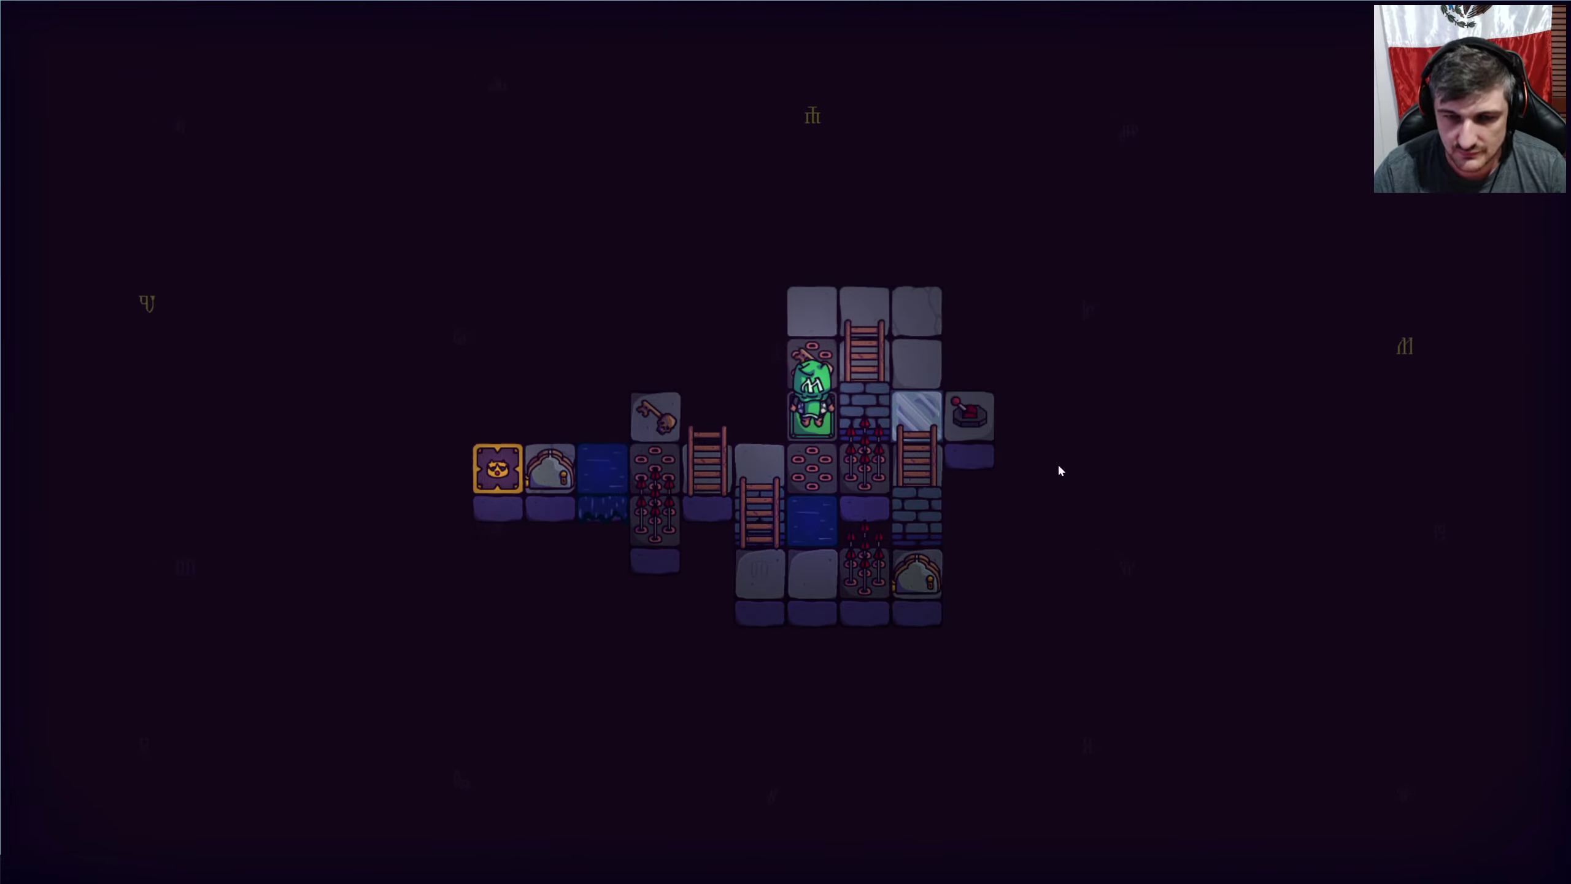
key("w")
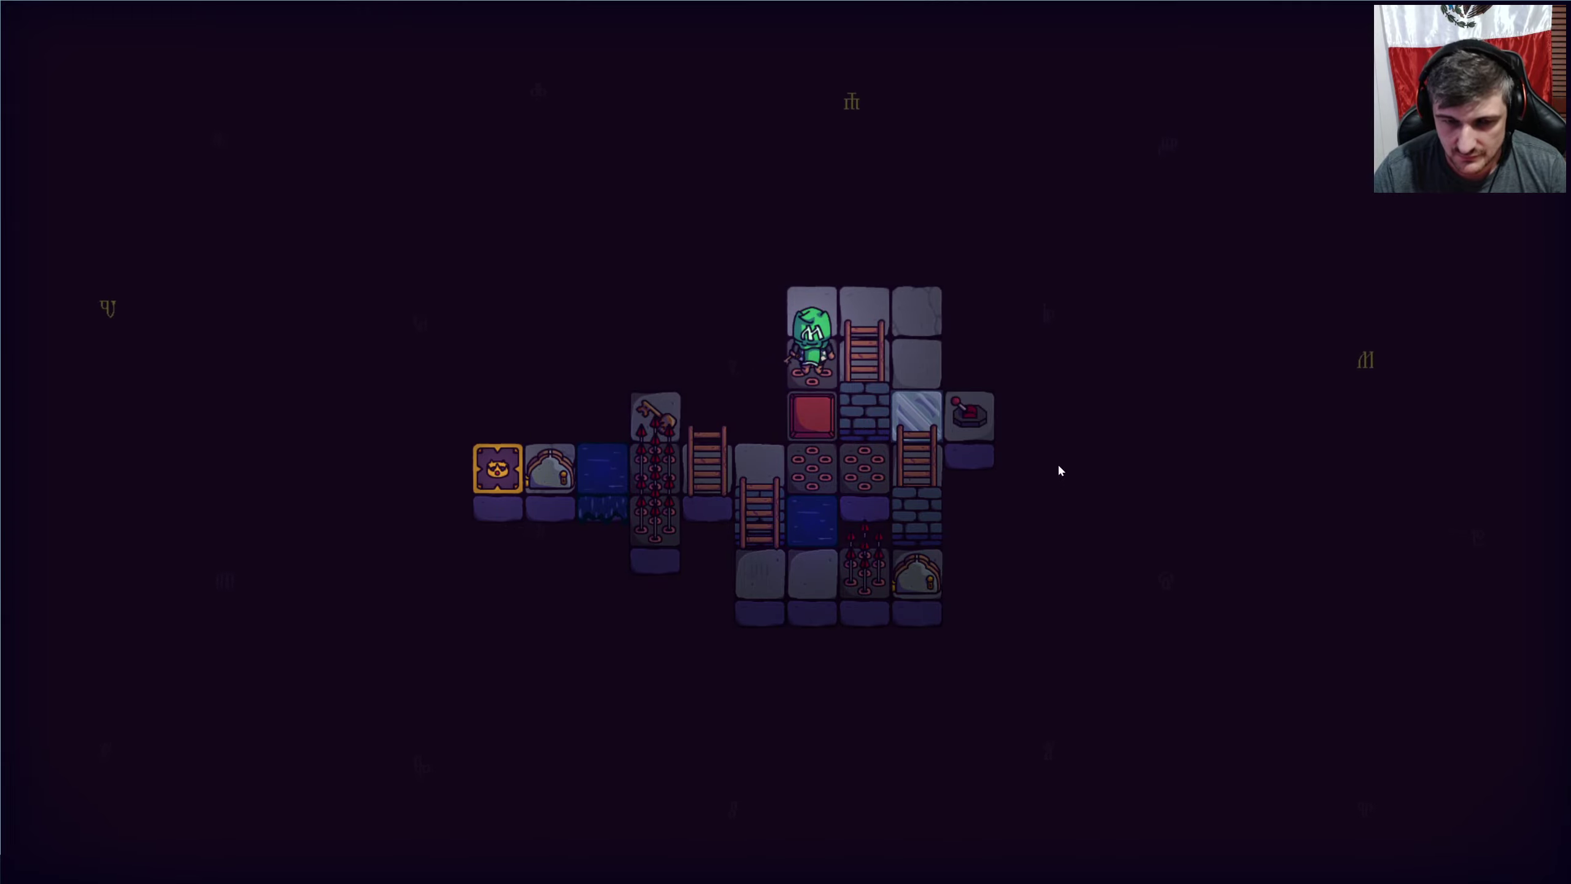
key("w")
key("d")
key("d")
key("s")
key("s")
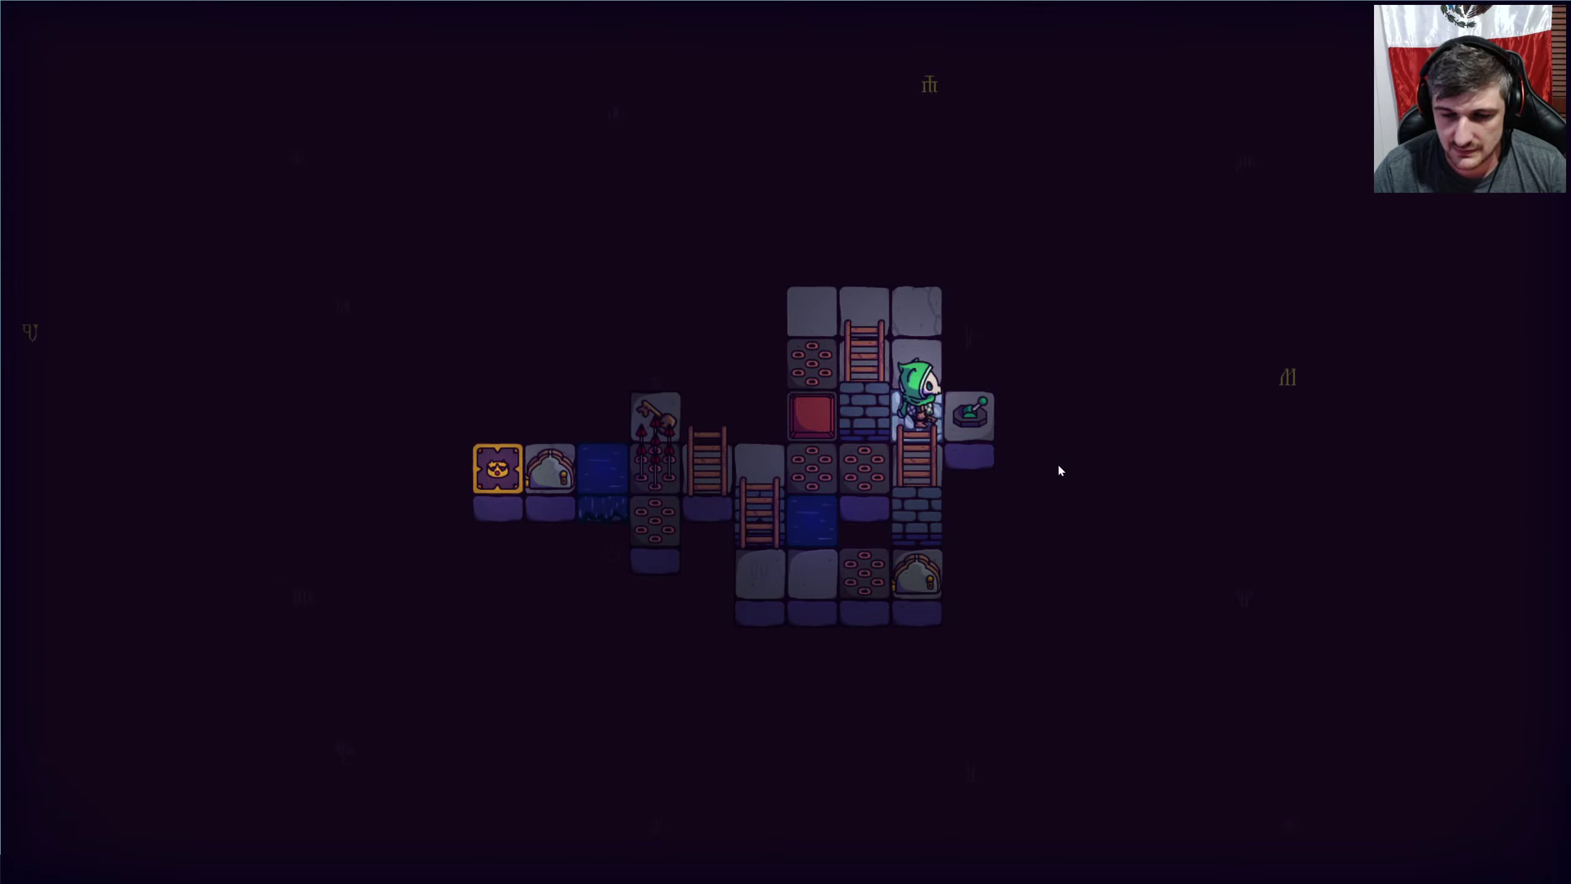
key("s")
key("s")
key("s")
Walk to the middle and top row, then down and back up the ladder column.
key("w")
key("w")
key("a")
key("a")
key("w")
key("w")
key("w")
key("d")
key("d")
key("a")
key("a")
key("w")
key("s")
key("s")
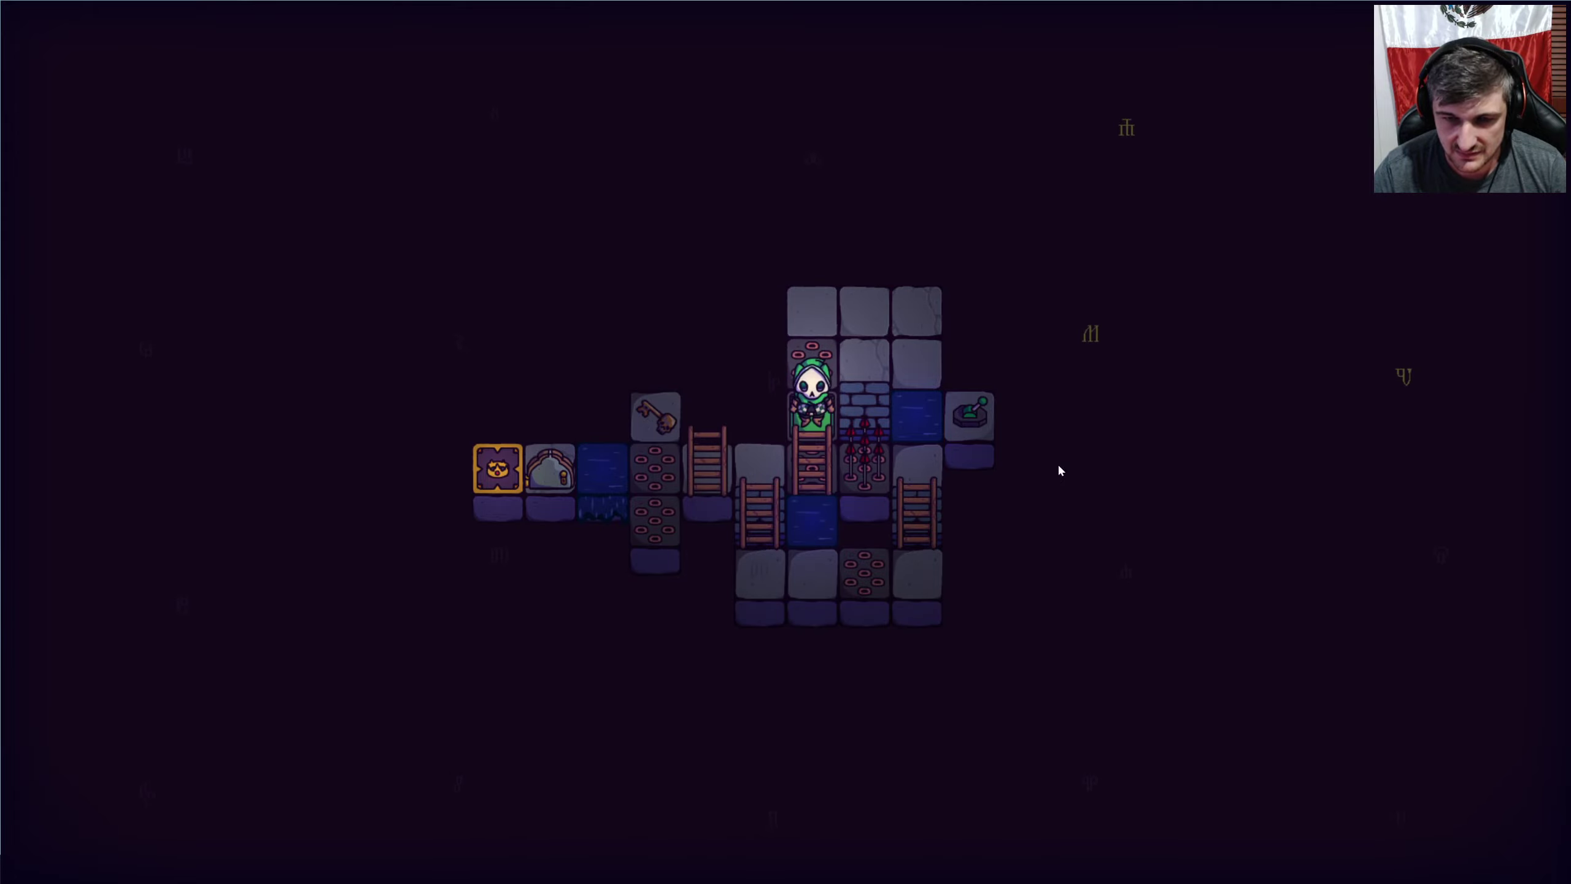
key("s")
key("s")
key("s")
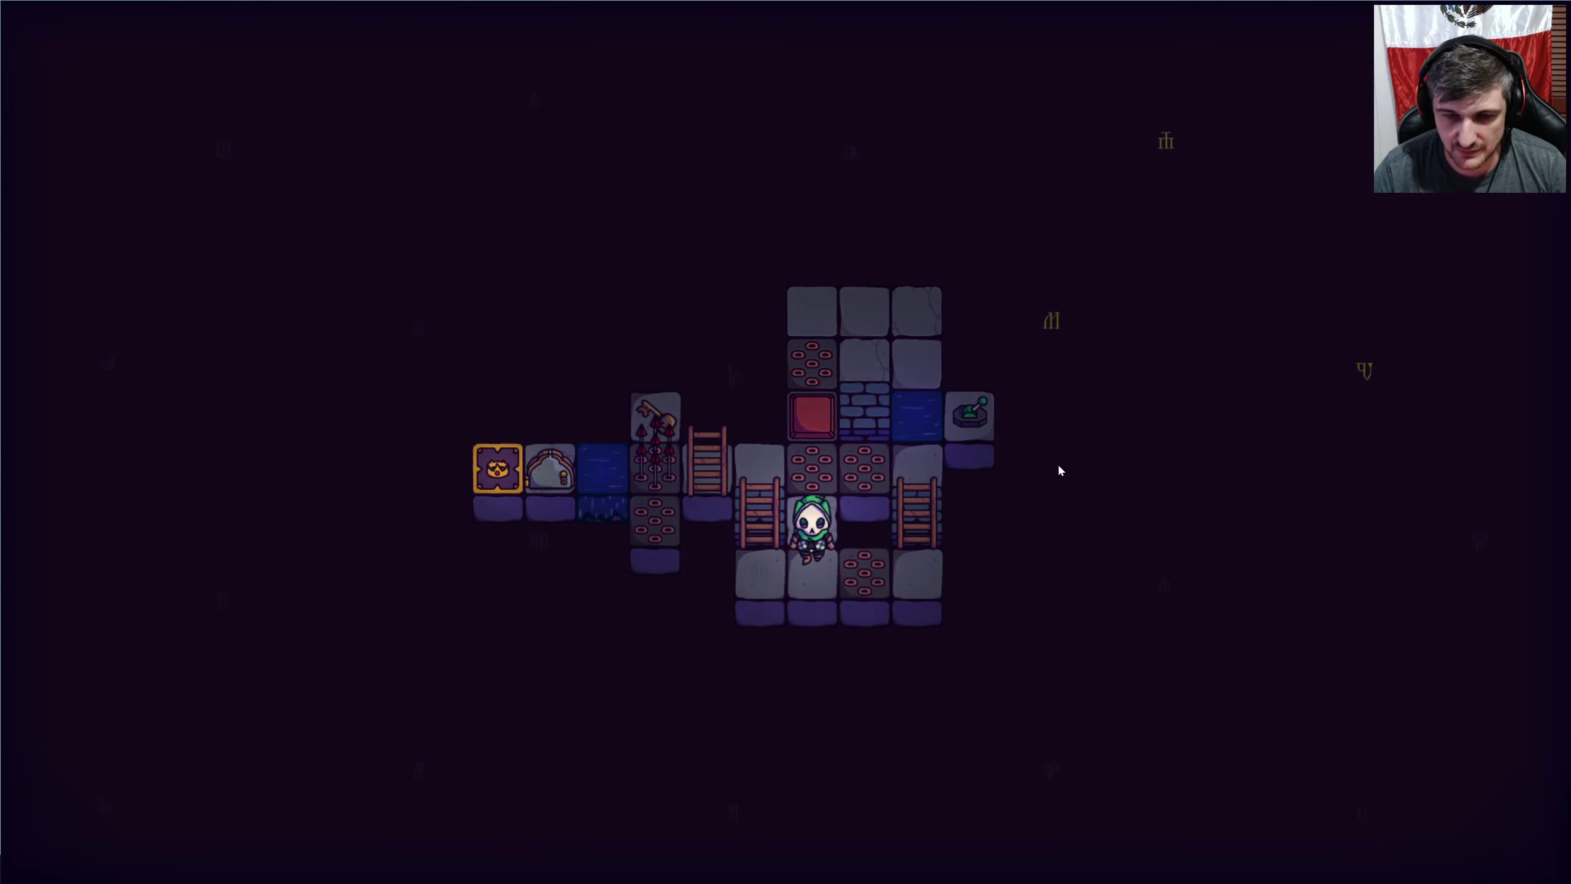
key("a")
key("w")
key("w")
key("d")
key("s")
key("s")
Visit the bottom-right tile, return to the centre column, and restart the level.
key("d")
key("d")
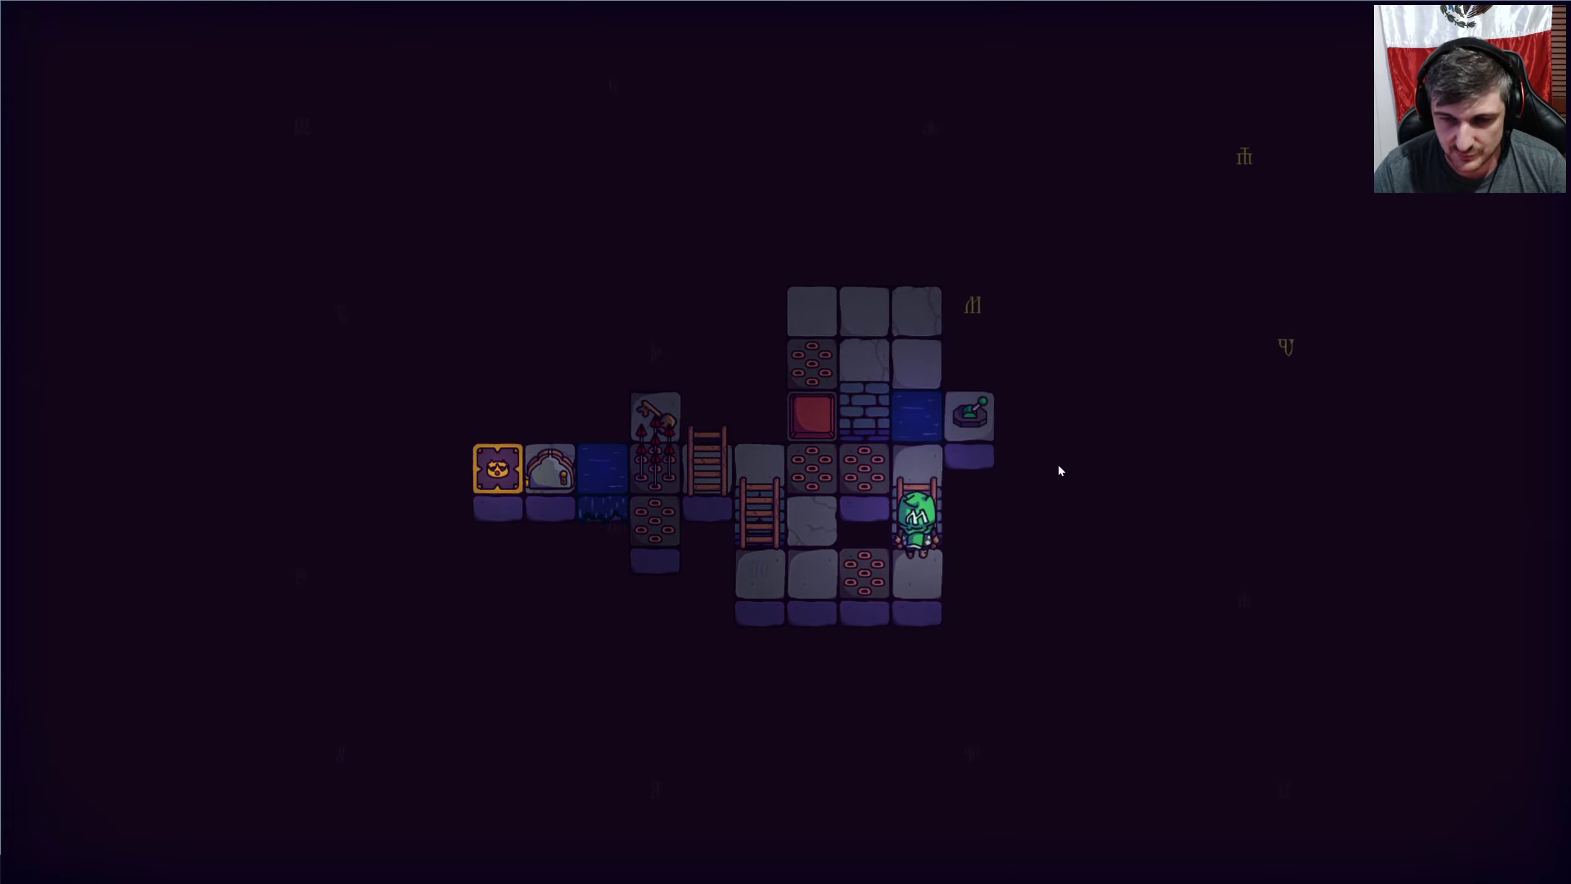
key("w")
key("a")
key("a")
key("w")
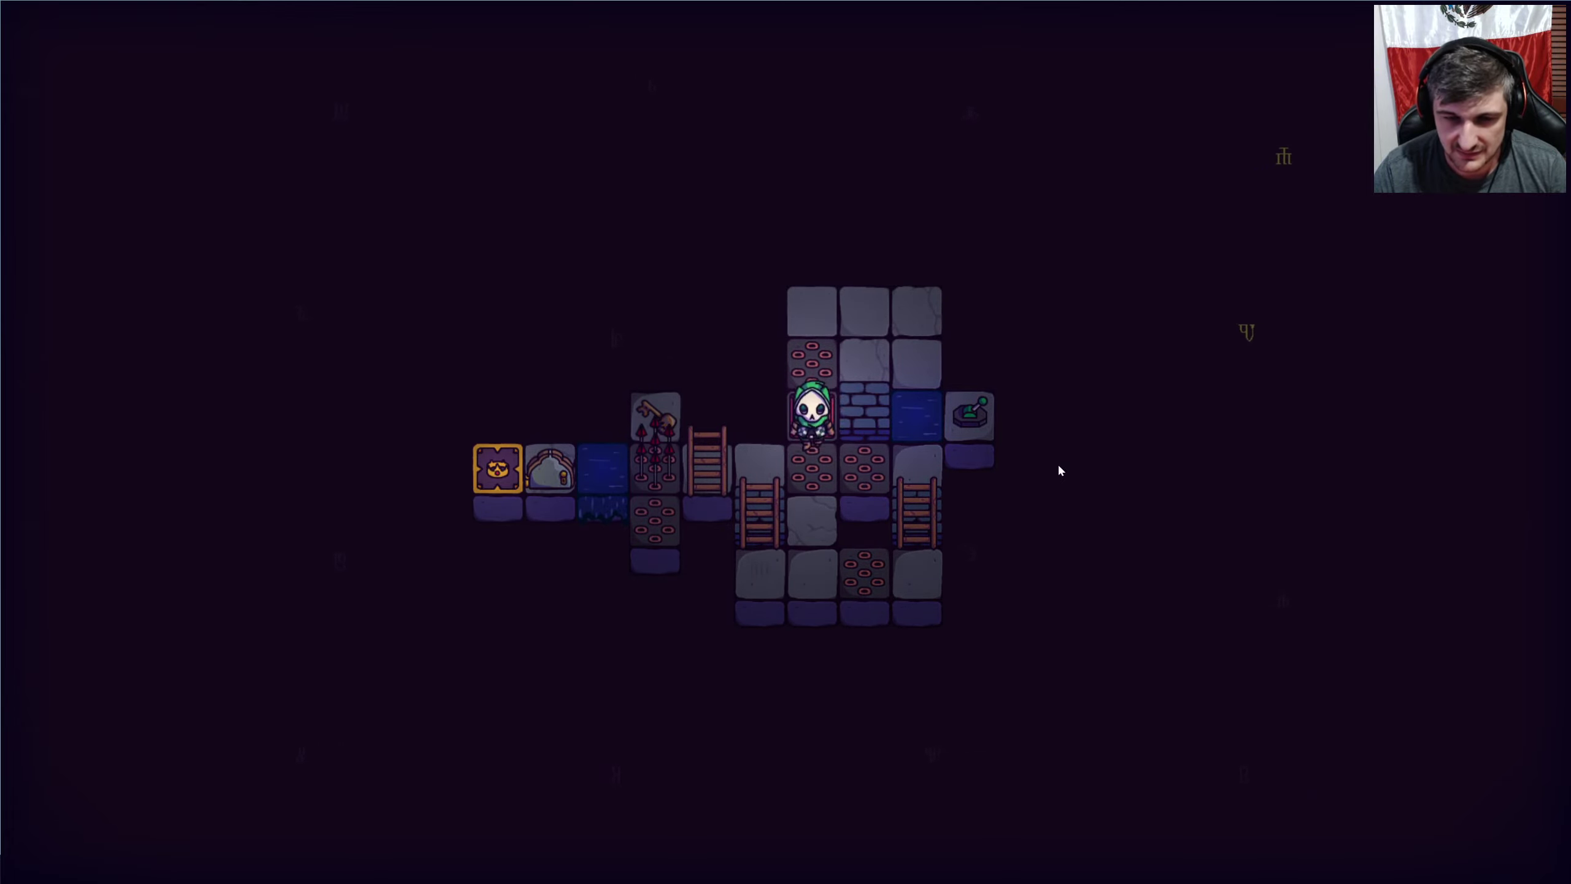
key("s")
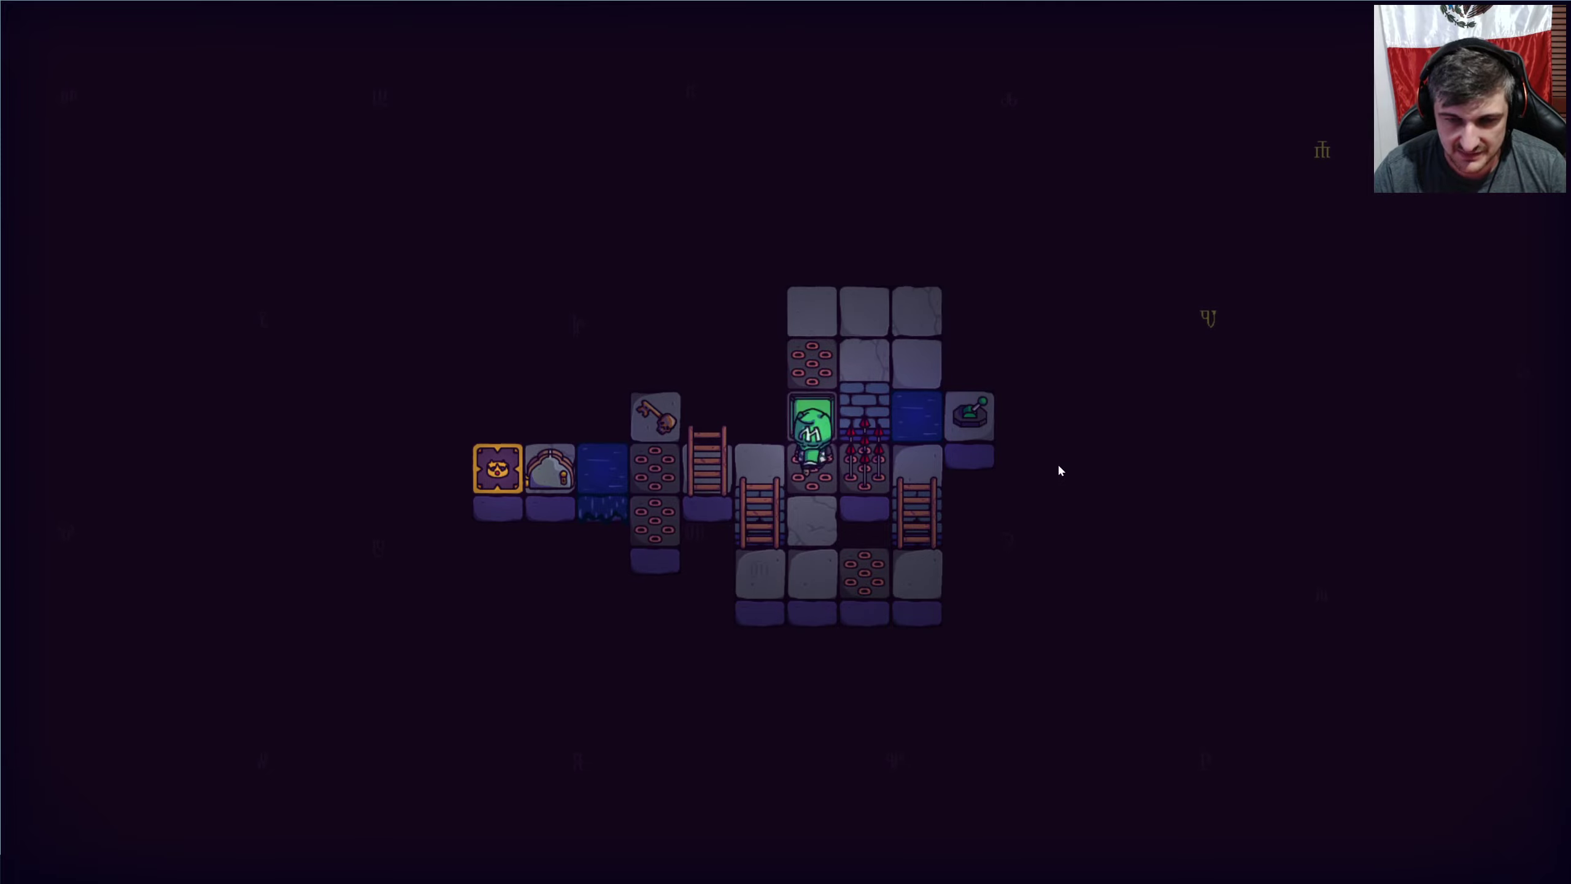
key("r")
key("r")
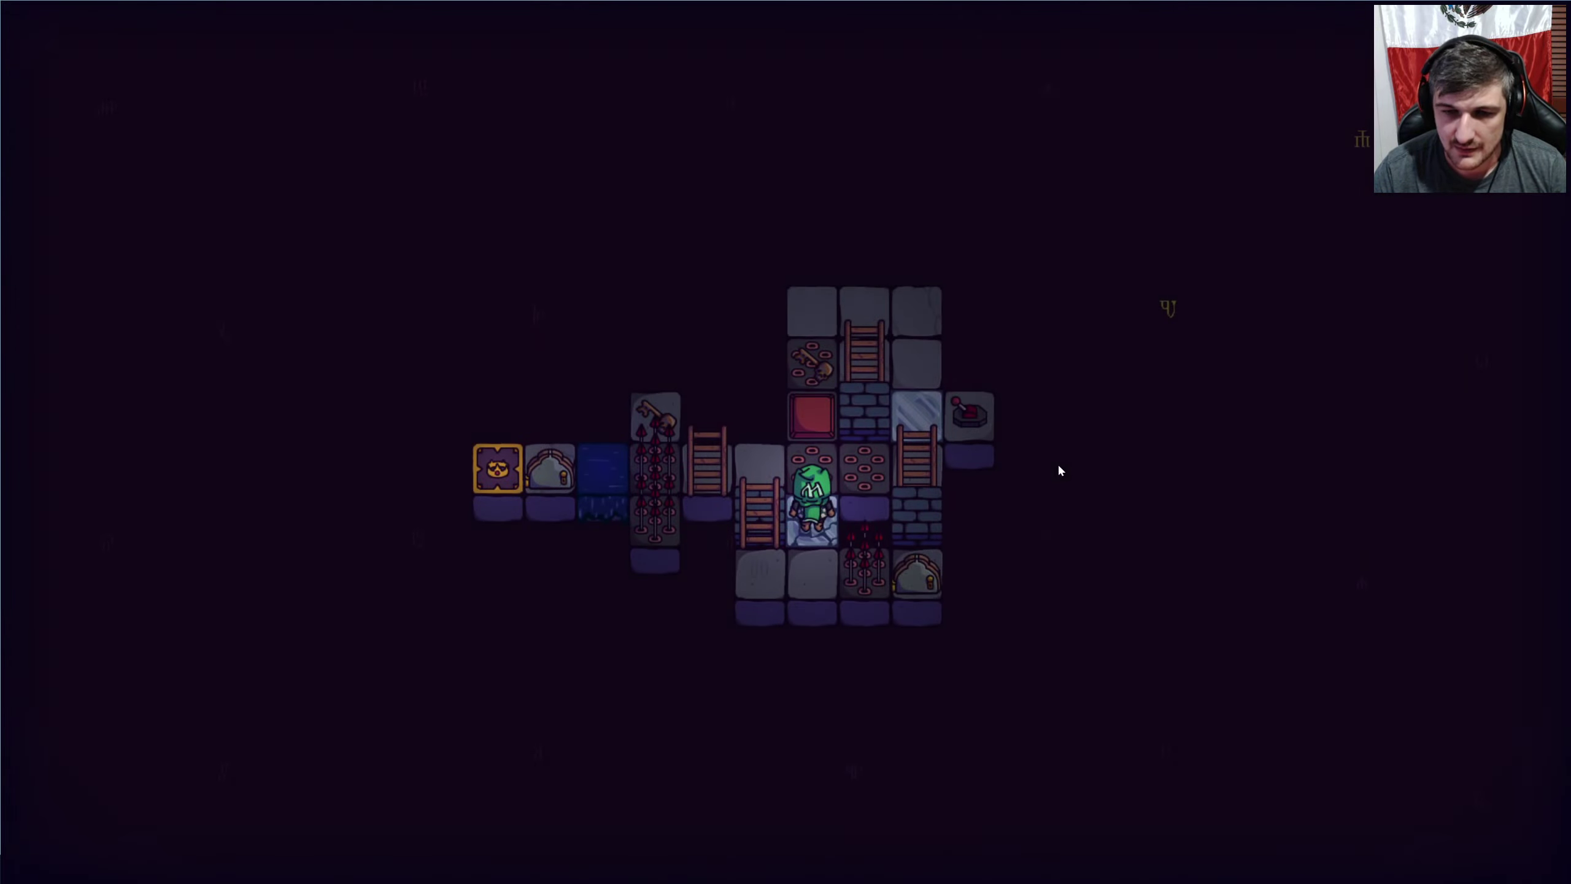
Reach the upper-right tile, flip the lever, and descend onto the dotted tile.
key("w")
key("d")
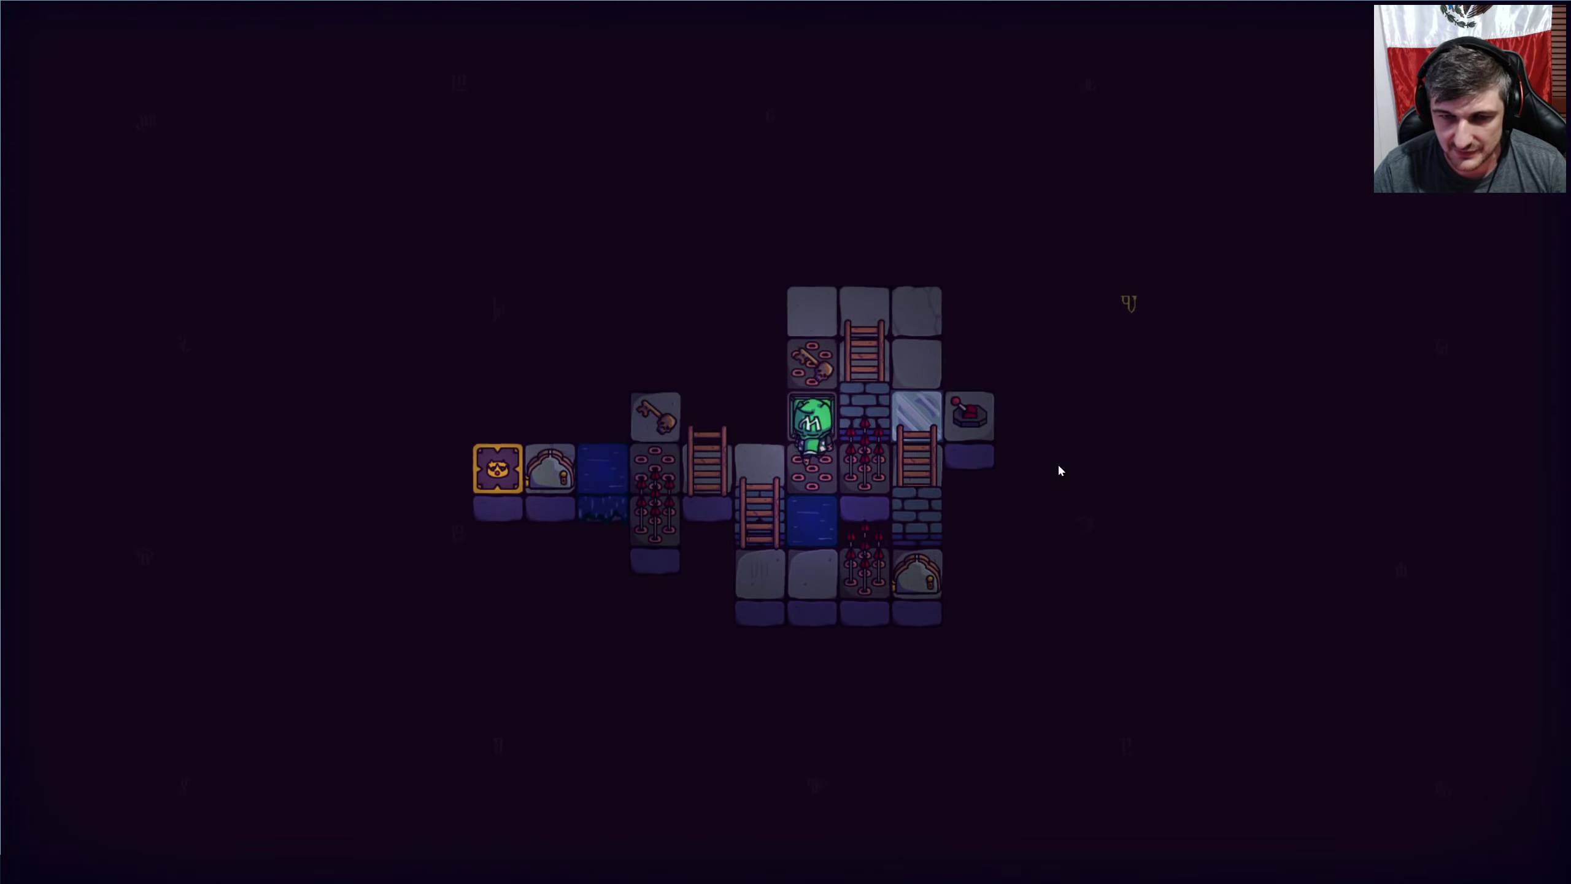
key("Up")
key("Up")
key("Right")
key("Right")
key("Down")
key("Down")
key("r")
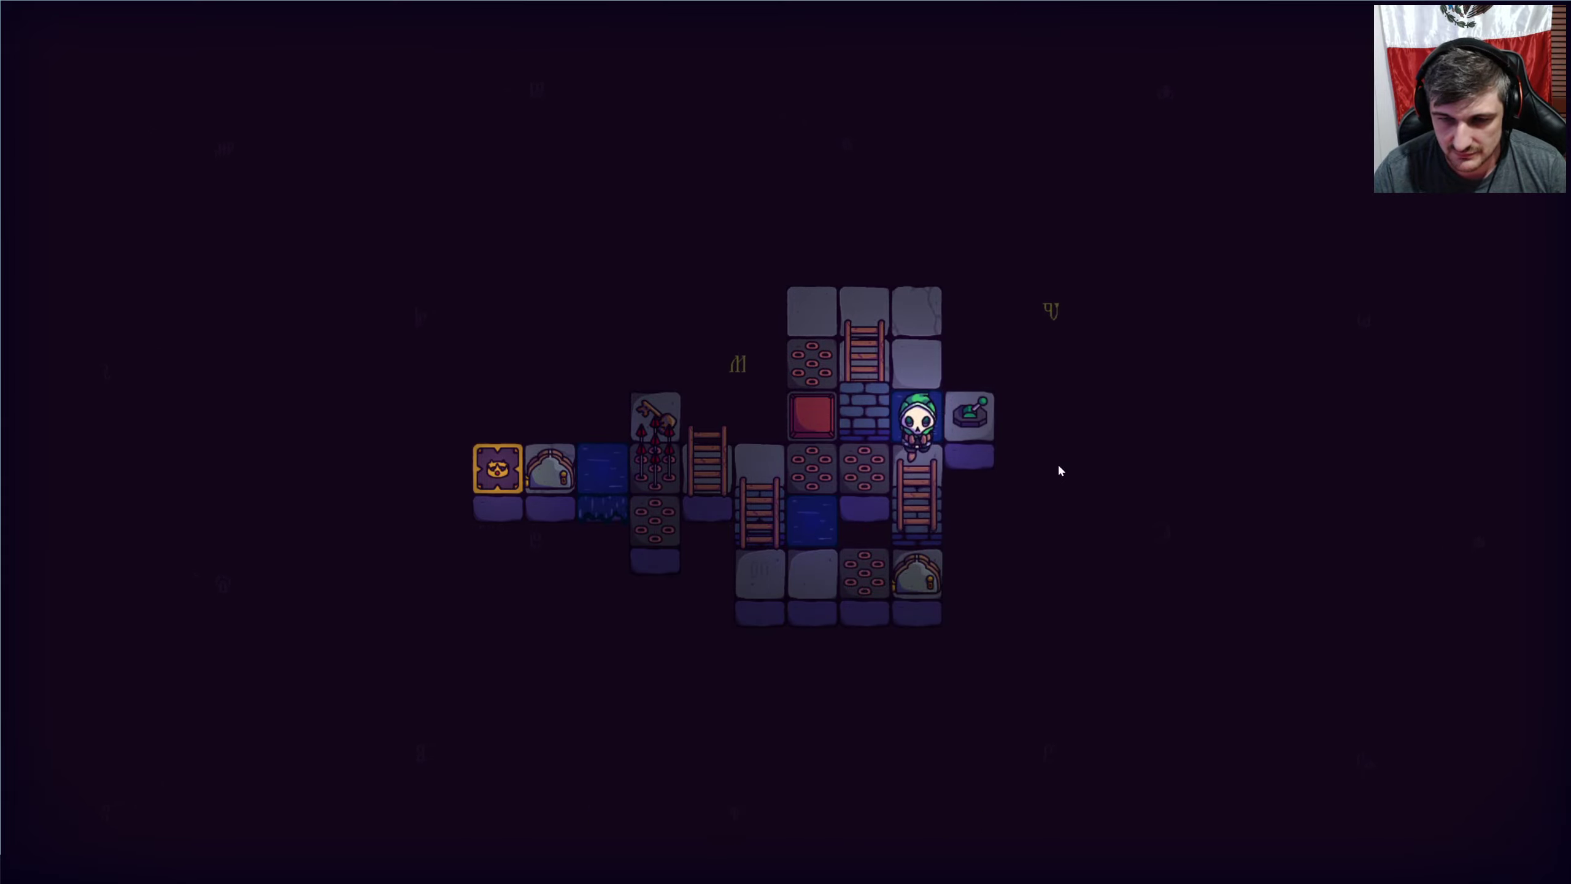
key("Down")
key("Down")
key("Up")
key("Left")
Climb the column, walk right along the top row, then reset the level.
key("Left")
key("Up")
key("Up")
key("Up")
key("Up")
key("Right")
key("Right")
key("Left")
key("Left")
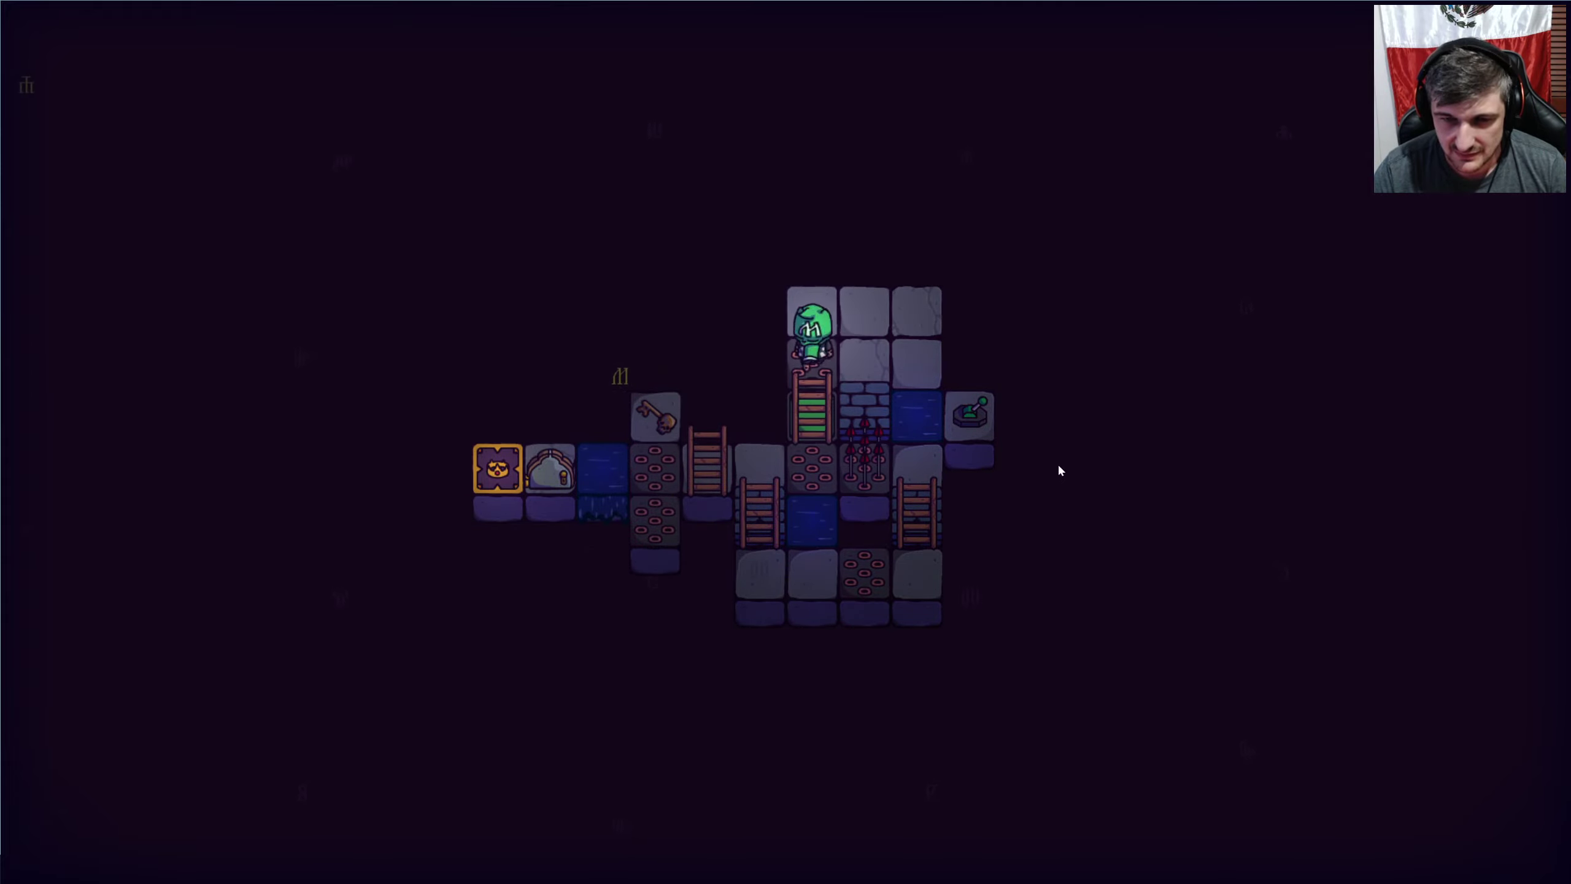
key("Right")
key("Right")
key("r")
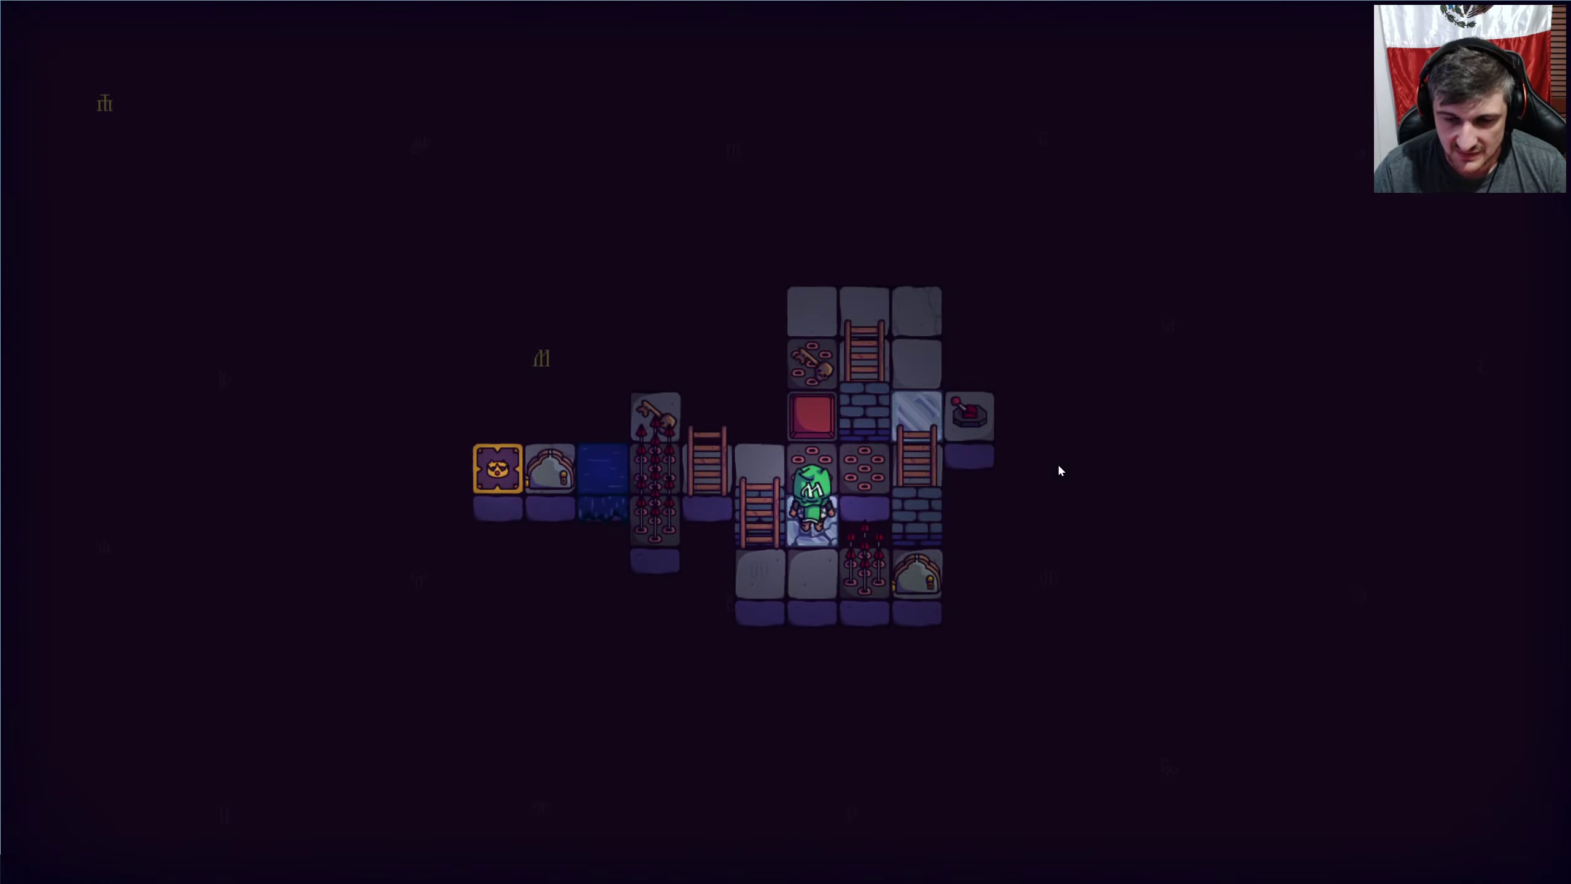
Shift the ladder column left, flip the lever, and climb toward the key column.
key("Up")
key("Up")
key("Up")
key("Right")
key("Right")
key("Left")
key("Left")
key("Left")
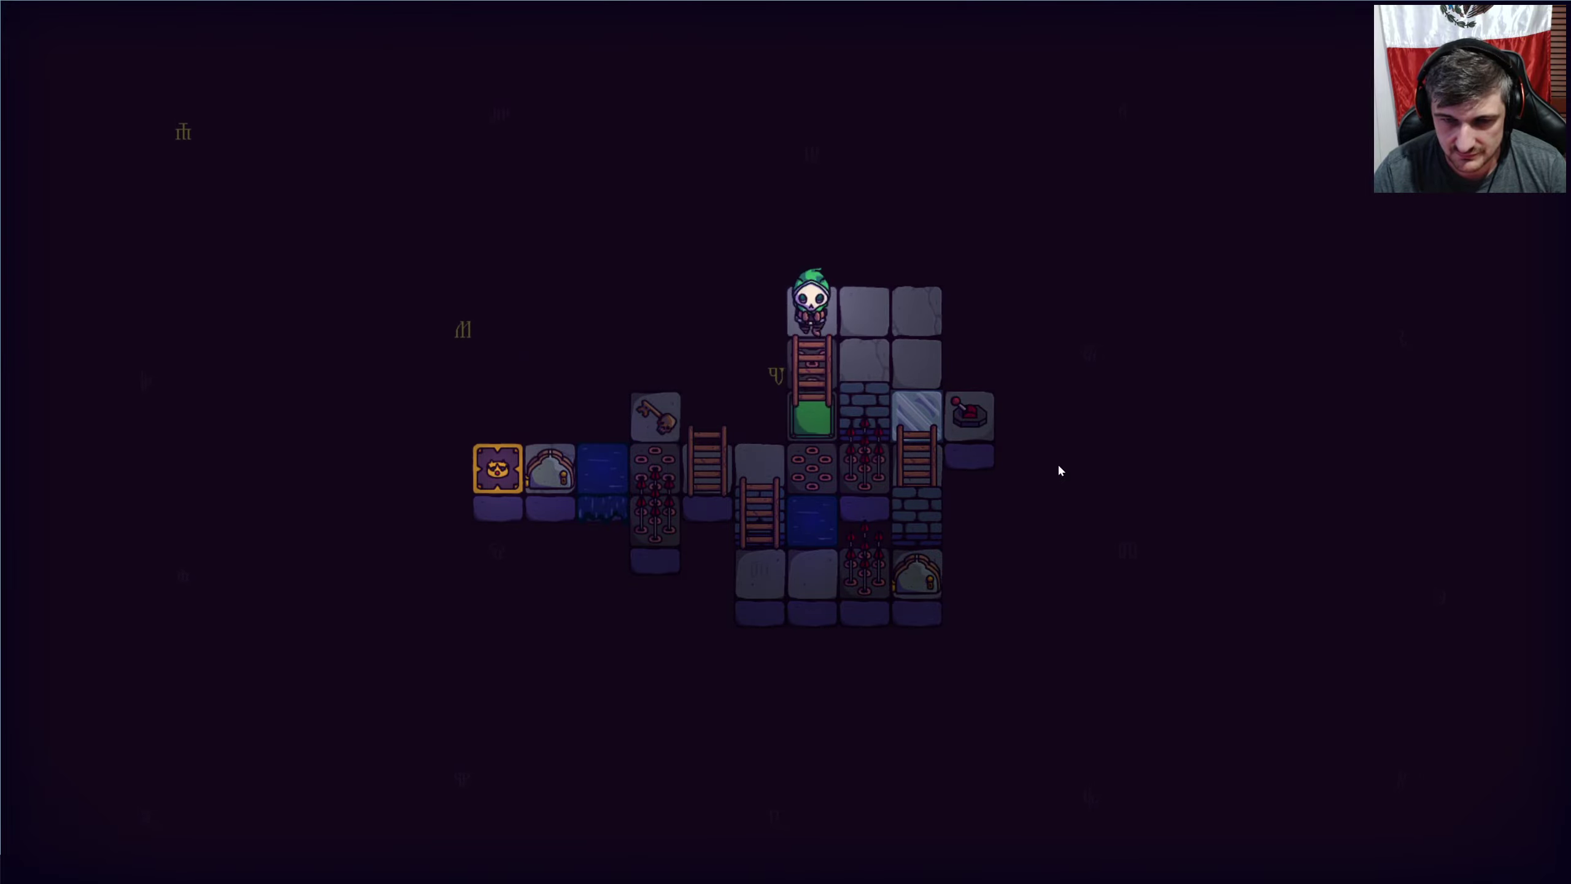
key("Right")
key("Right")
key("Down")
key("Down")
key("Down")
key("Down")
key("Down")
key("Down")
key("Left")
key("Left")
key("Left")
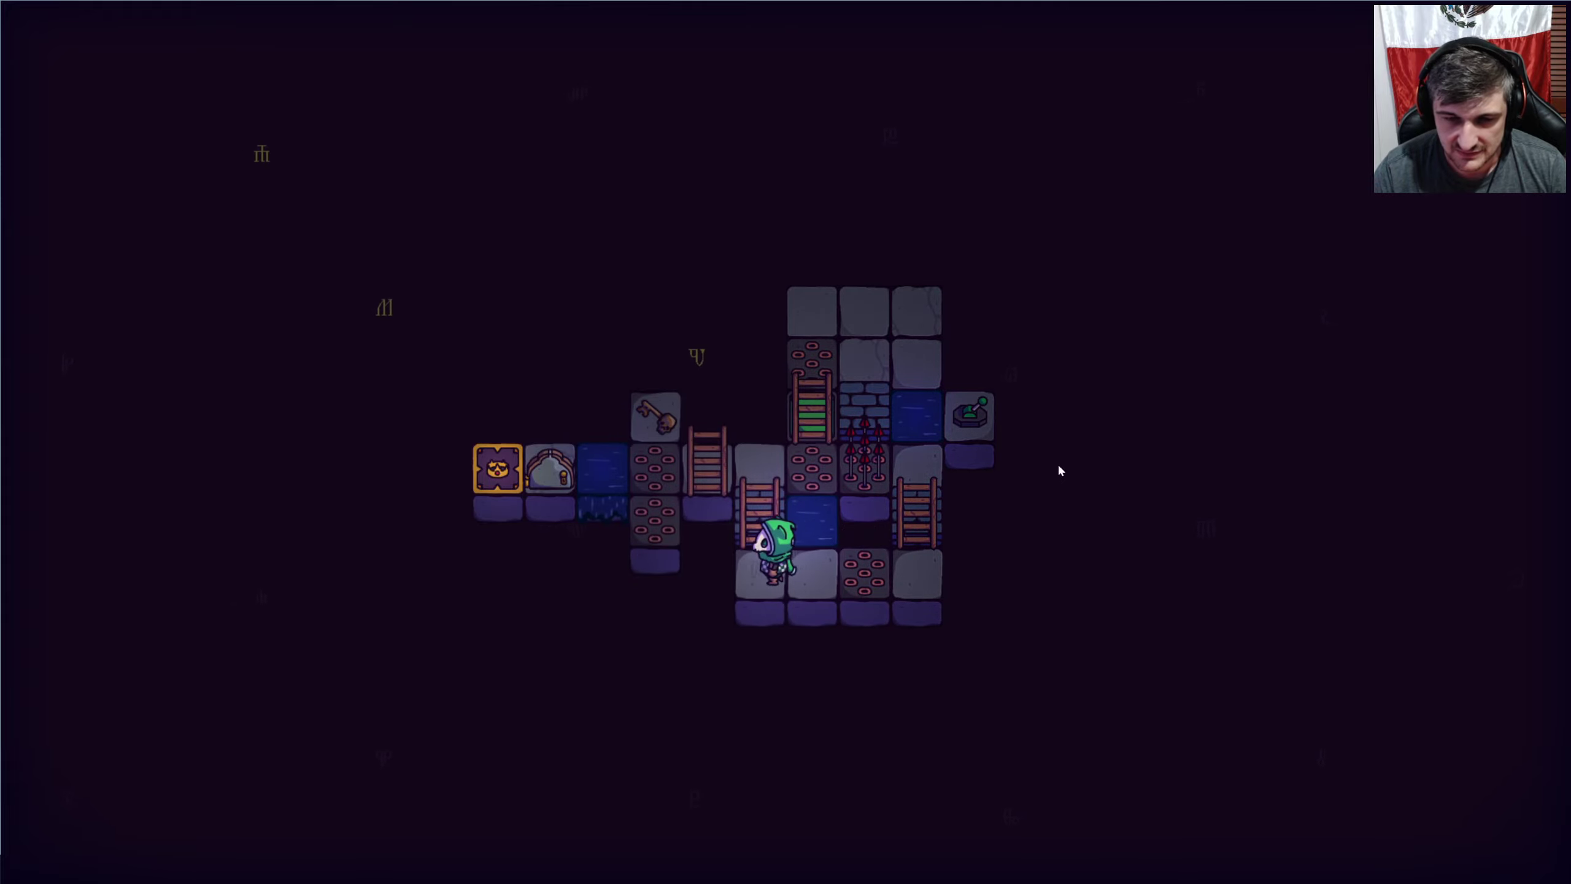
key("Up")
key("Up")
key("Up")
key("Left")
key("Left")
key("Up")
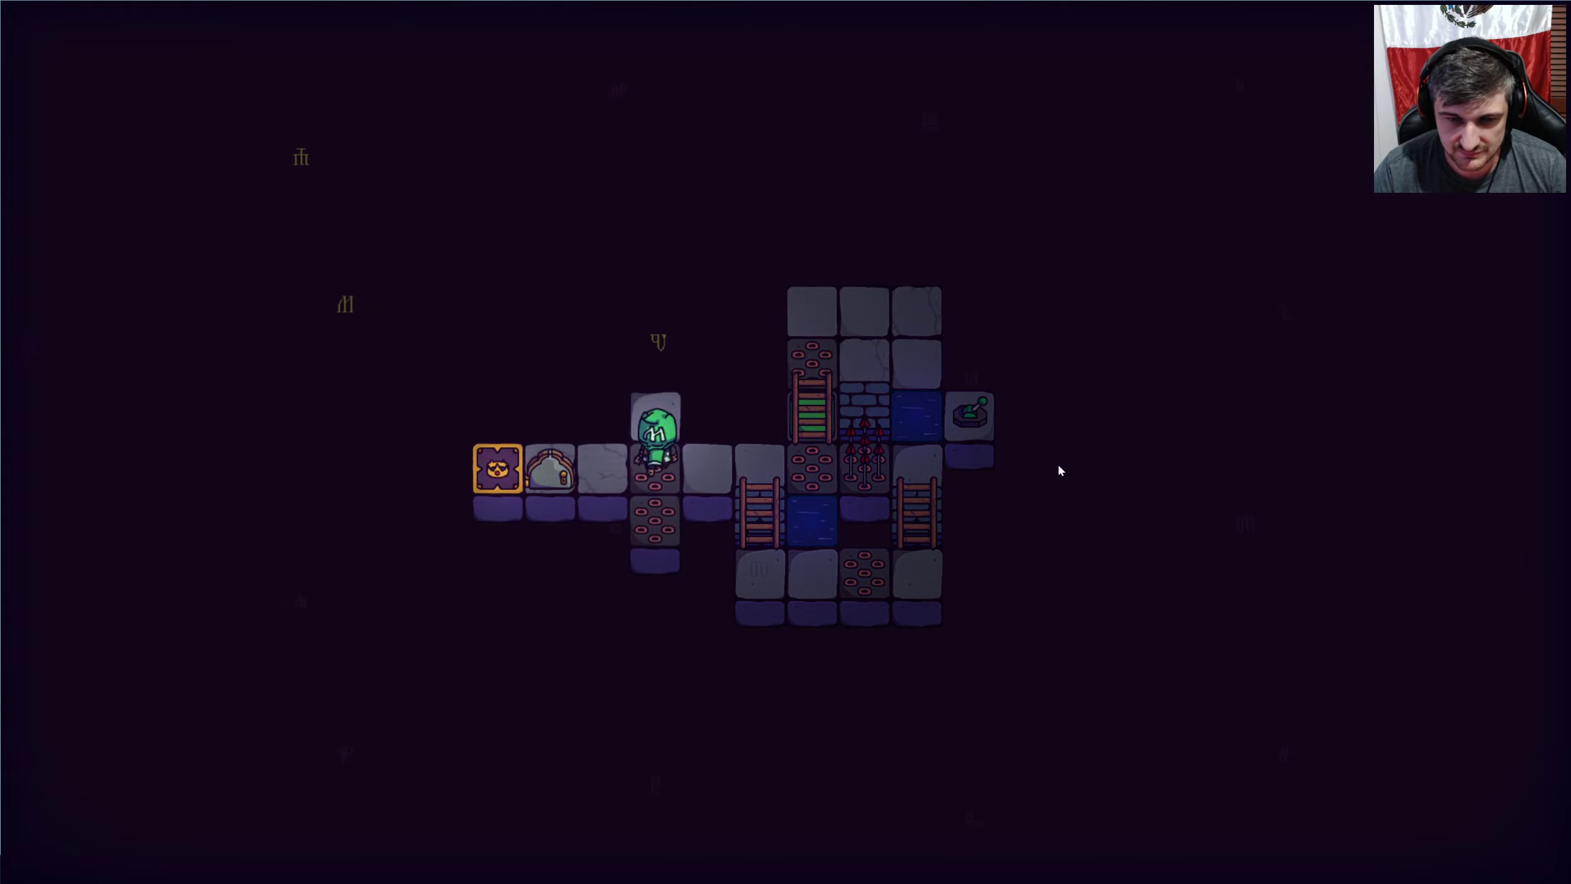
Walk down across the row onto the goal tile to finish the level.
key("Down")
key("Left")
key("Left")
key("Left")
key("Left")
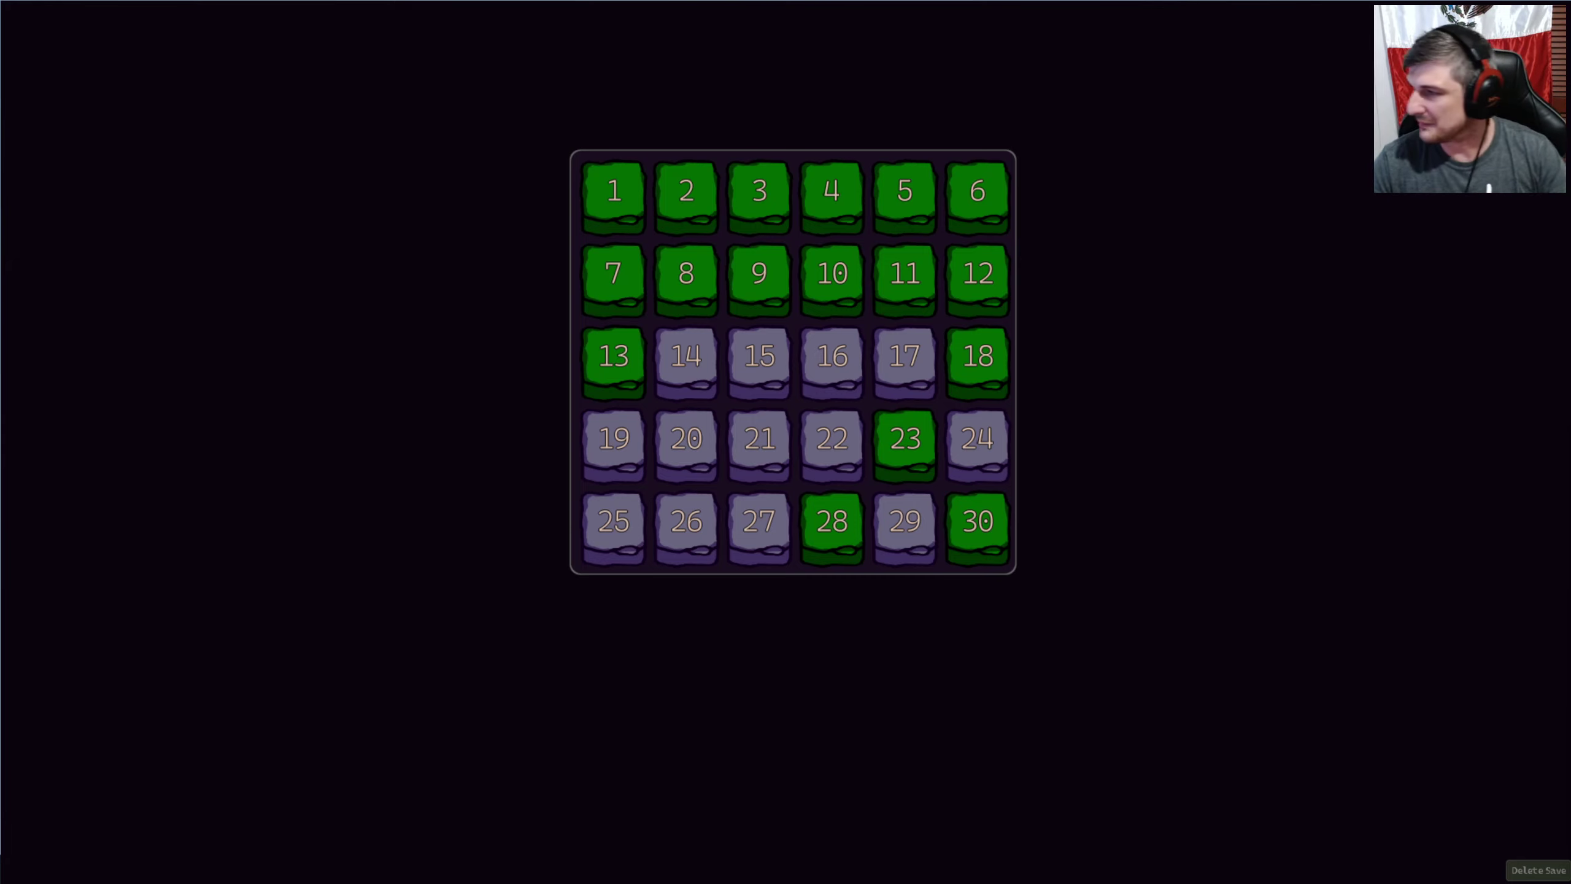
Launch Google Chrome from the Start menu with the Geek profile.
key("alt+Tab")
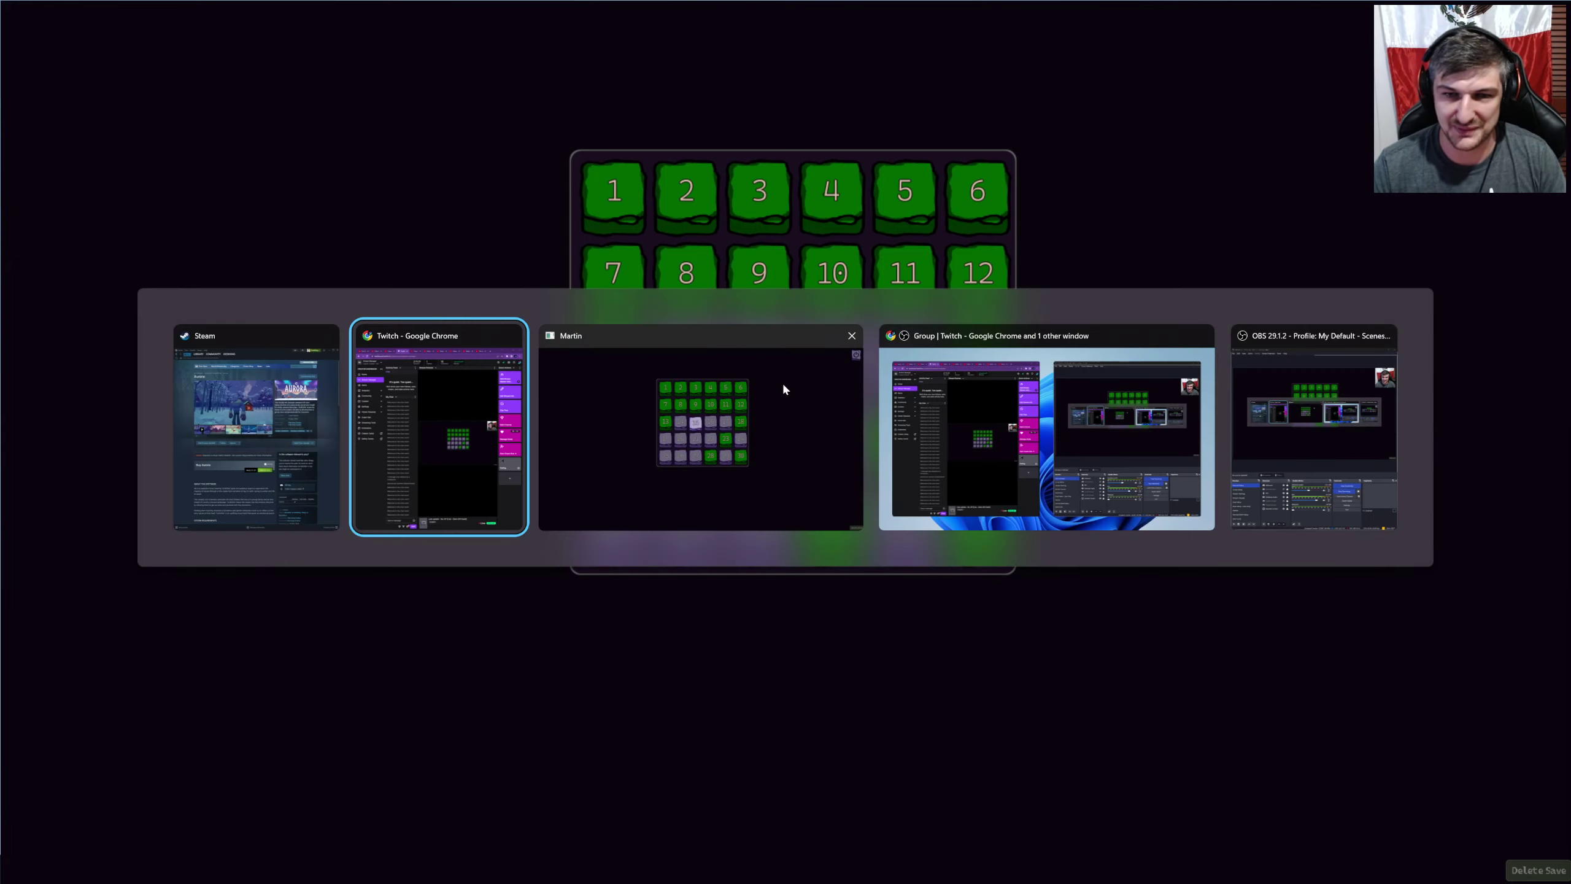
key("Tab")
key("Tab")
left_click(401, 497)
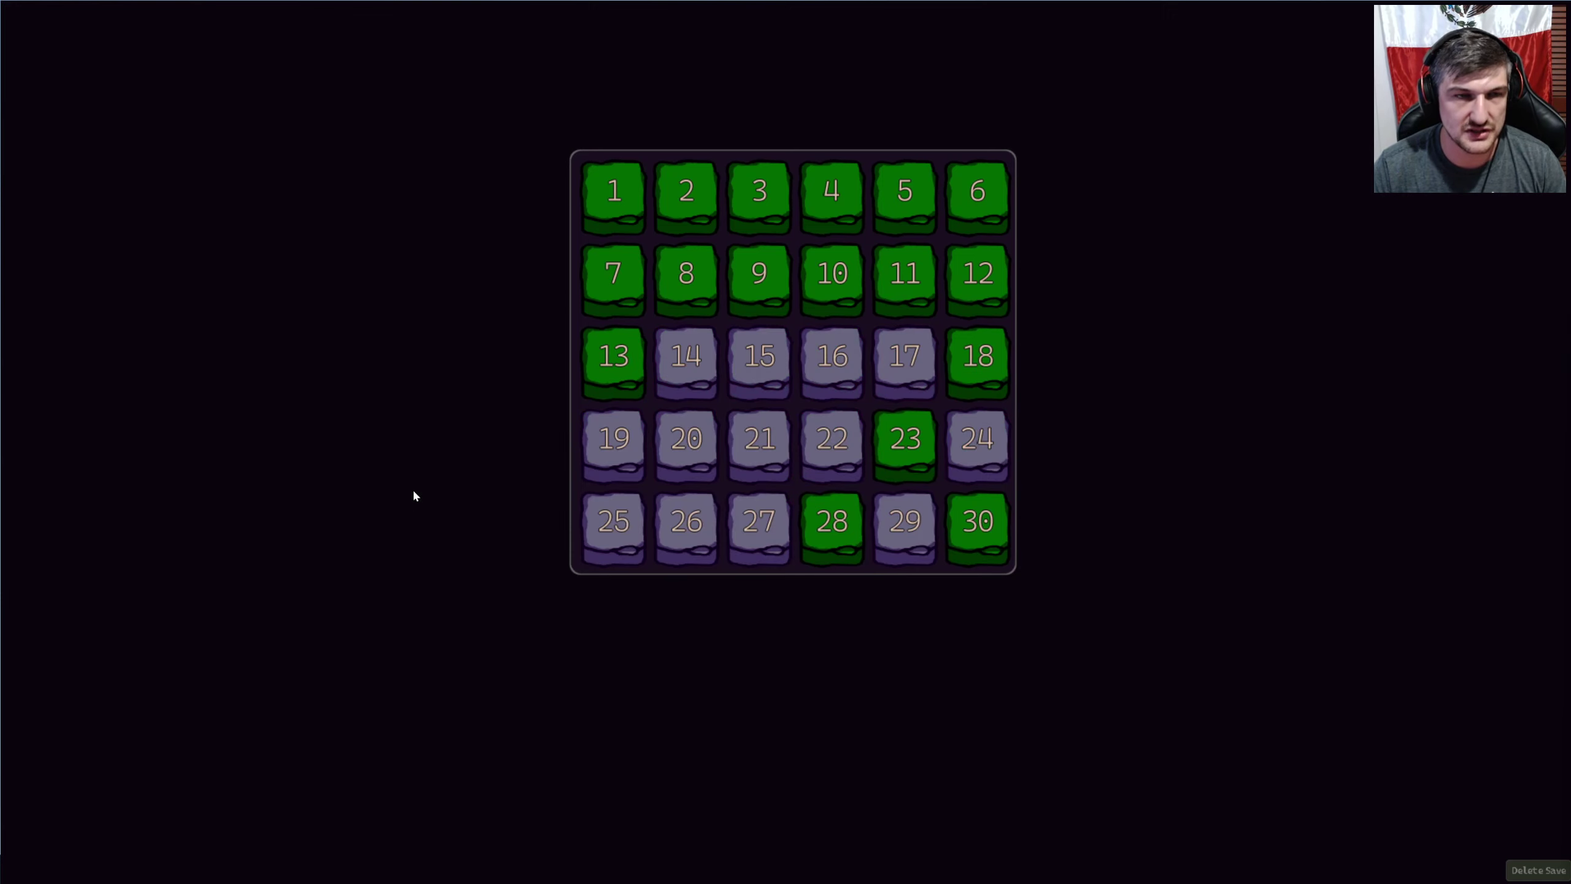
key("super")
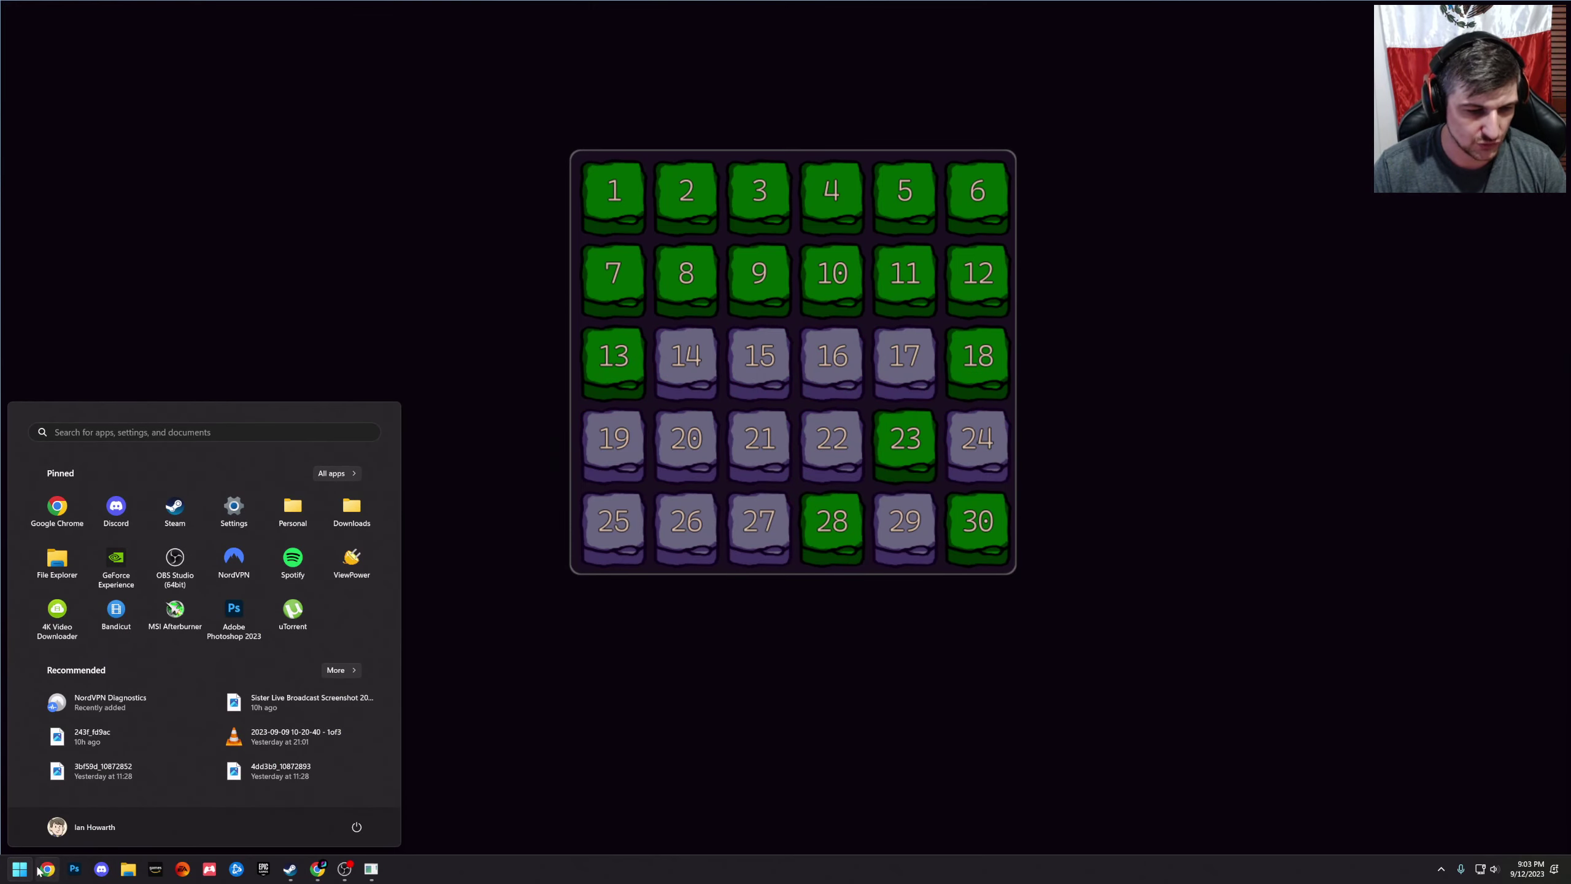
left_click(47, 869)
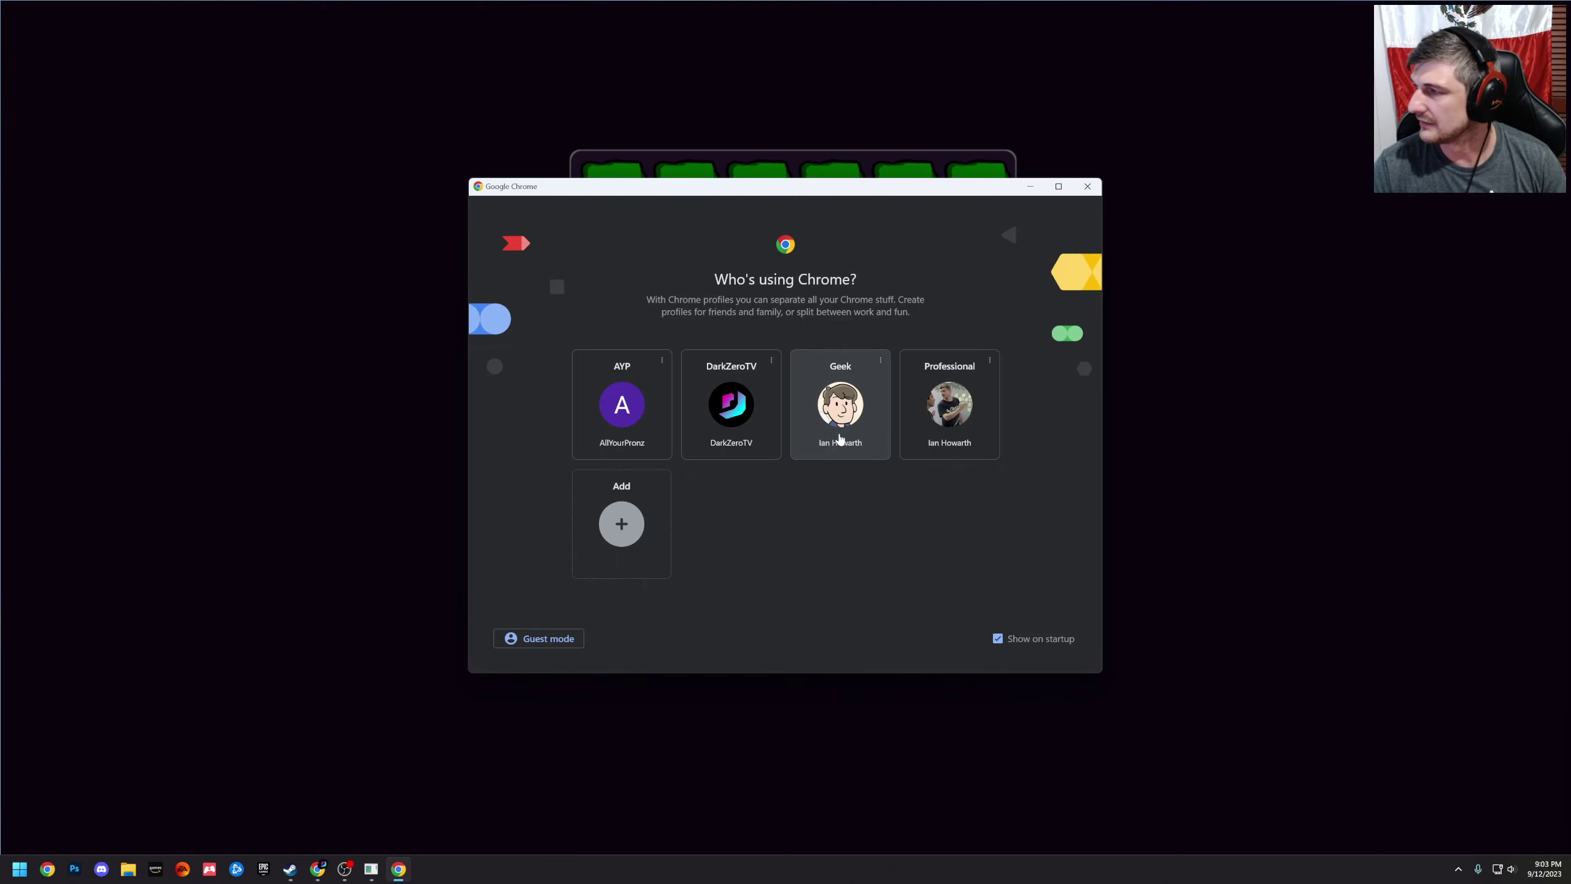
left_click(841, 439)
Look through the UPS tracking, WhatsApp and X home tabs.
left_click(608, 16)
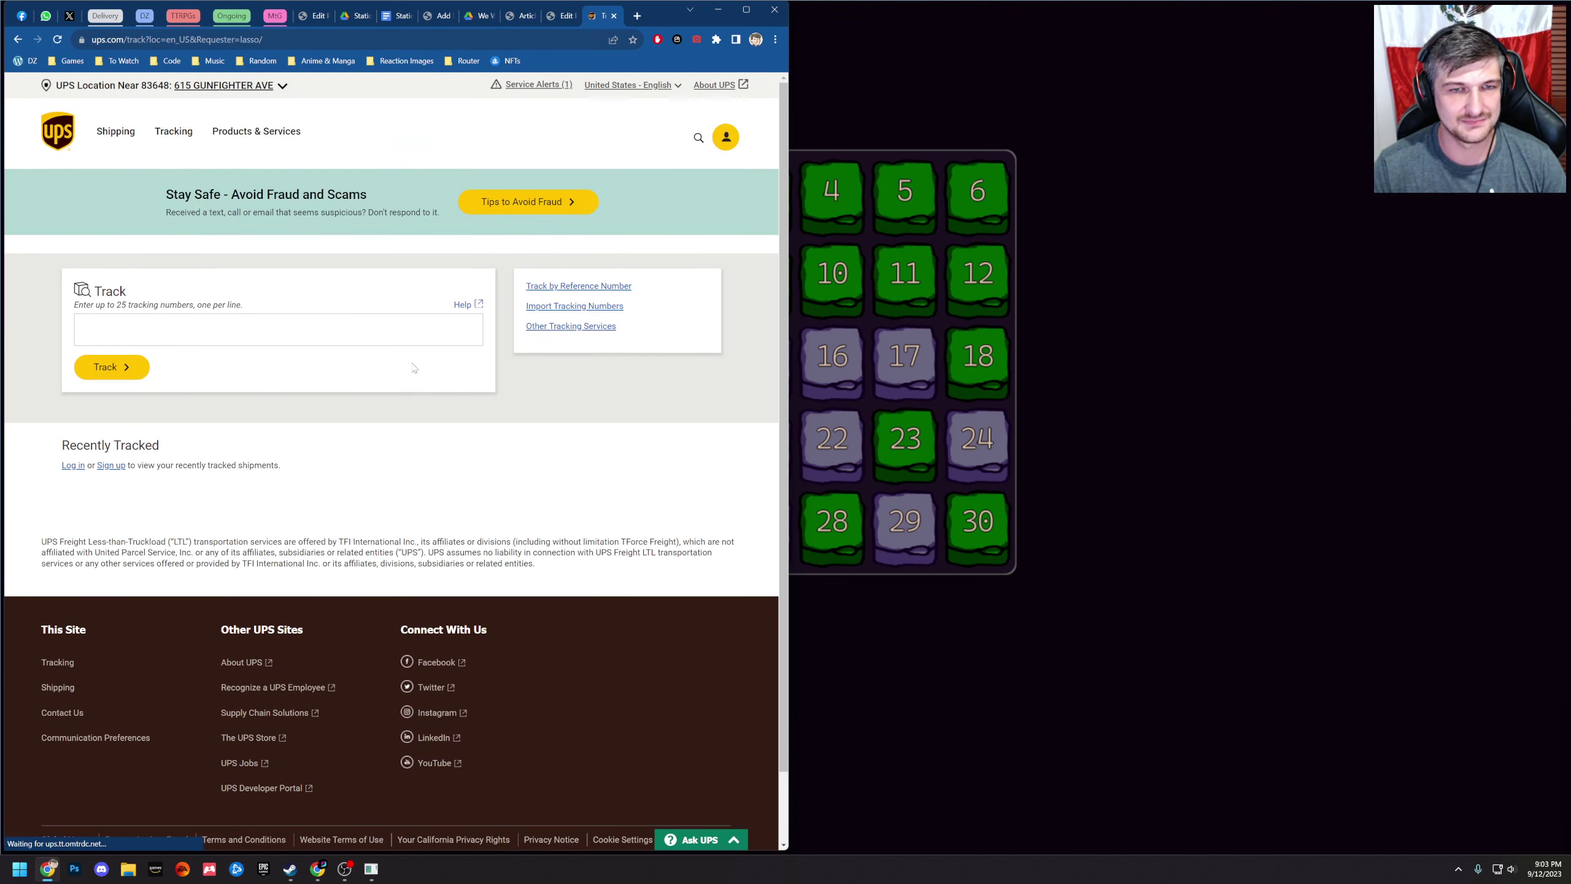
left_click(46, 15)
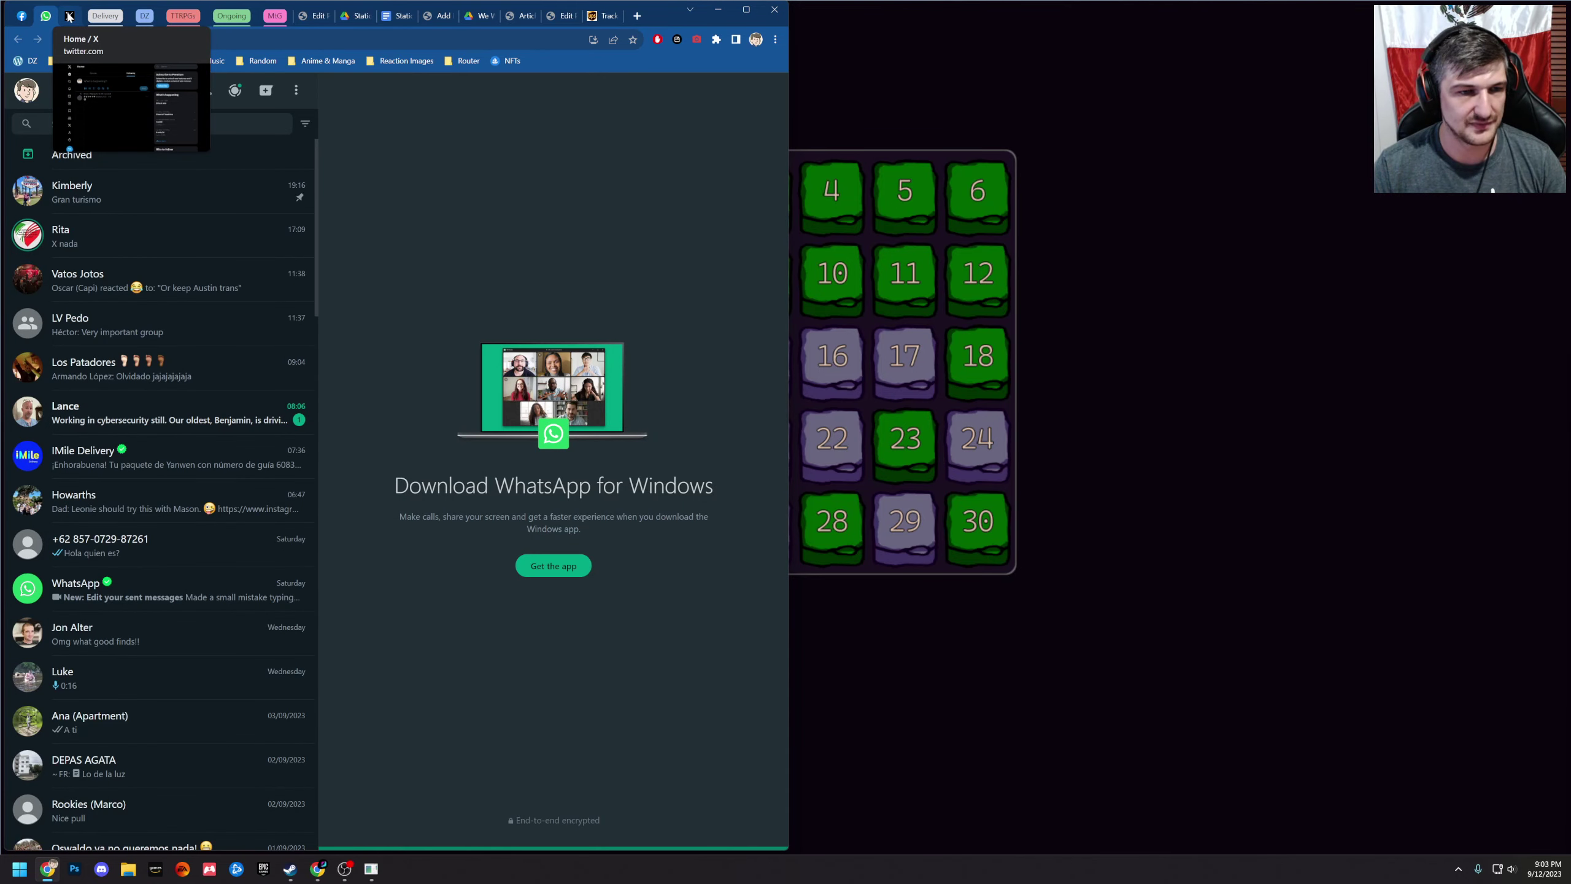
left_click(69, 15)
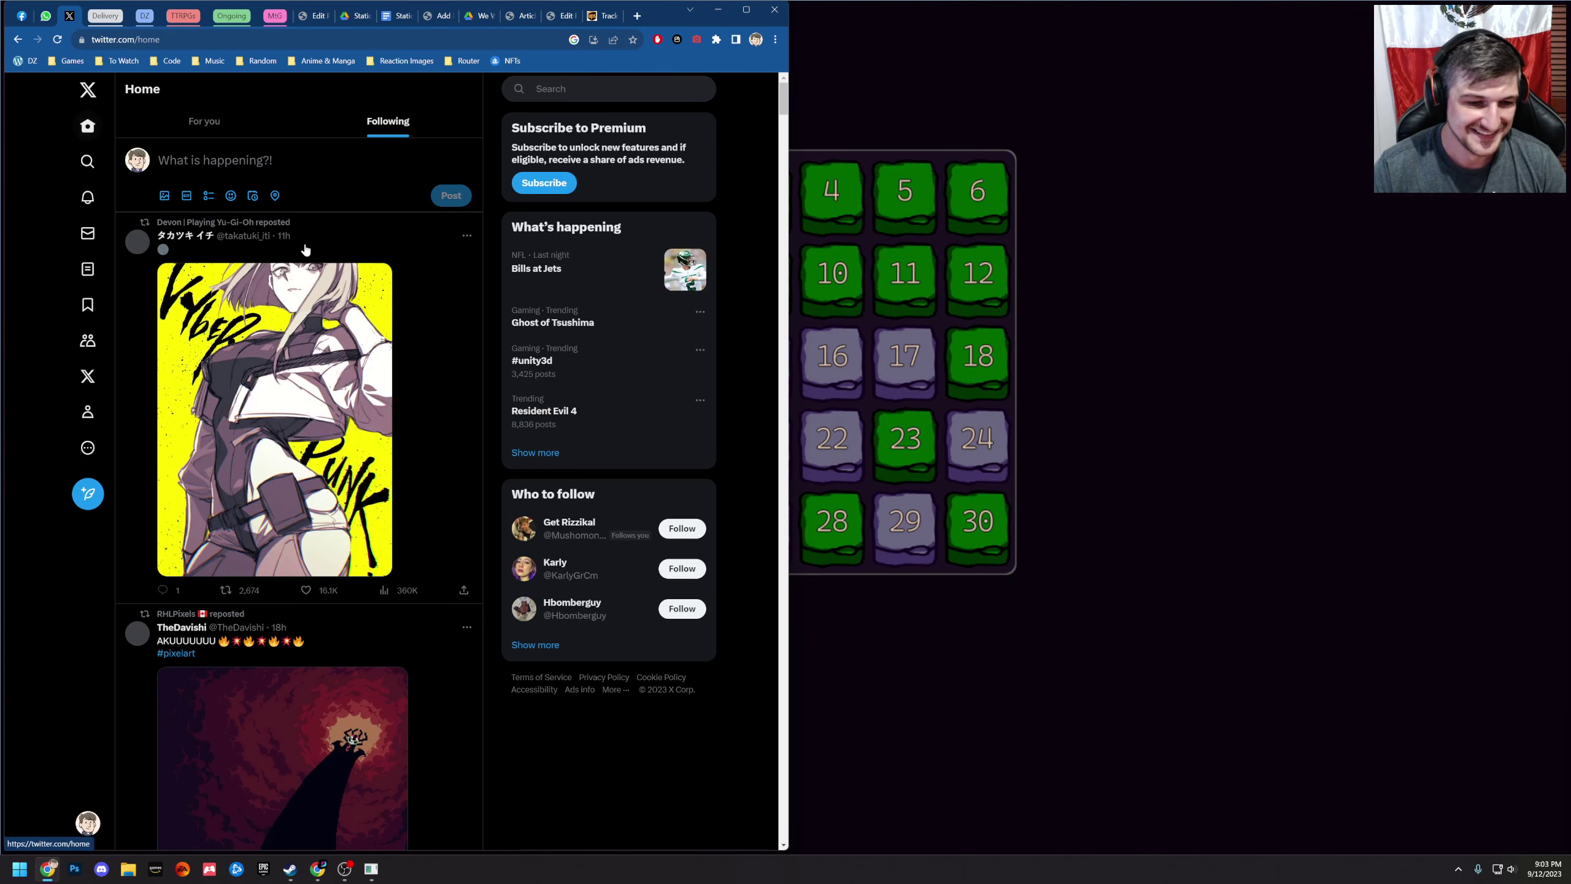
Search 'akurra', view the Isles of Sea and Sky Steam page, then close Chrome.
left_click(637, 16)
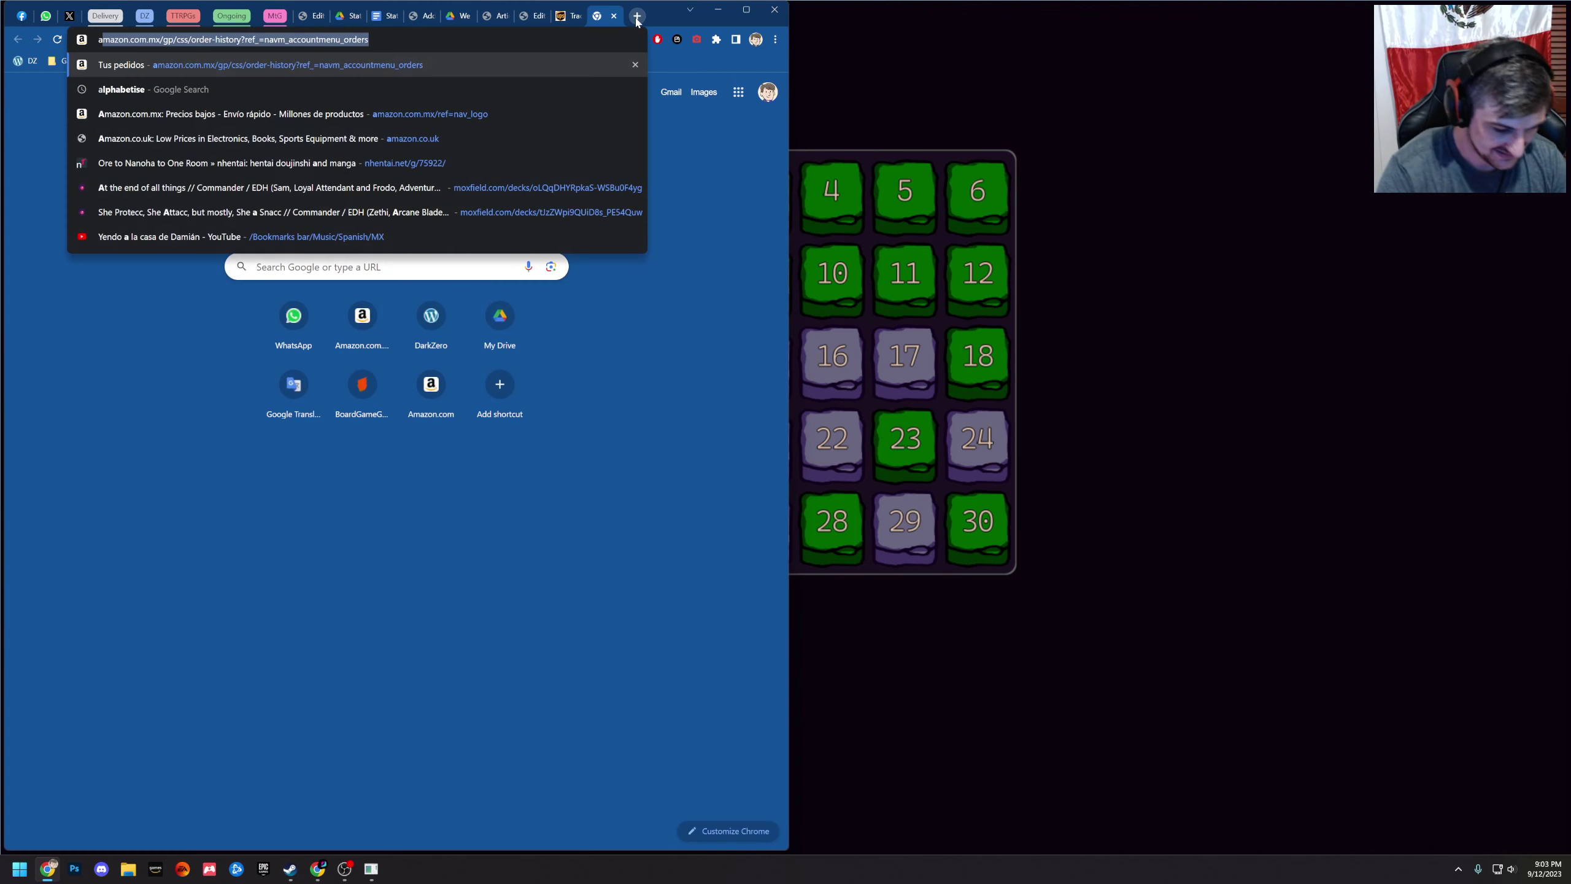
type("akurra")
key("Return")
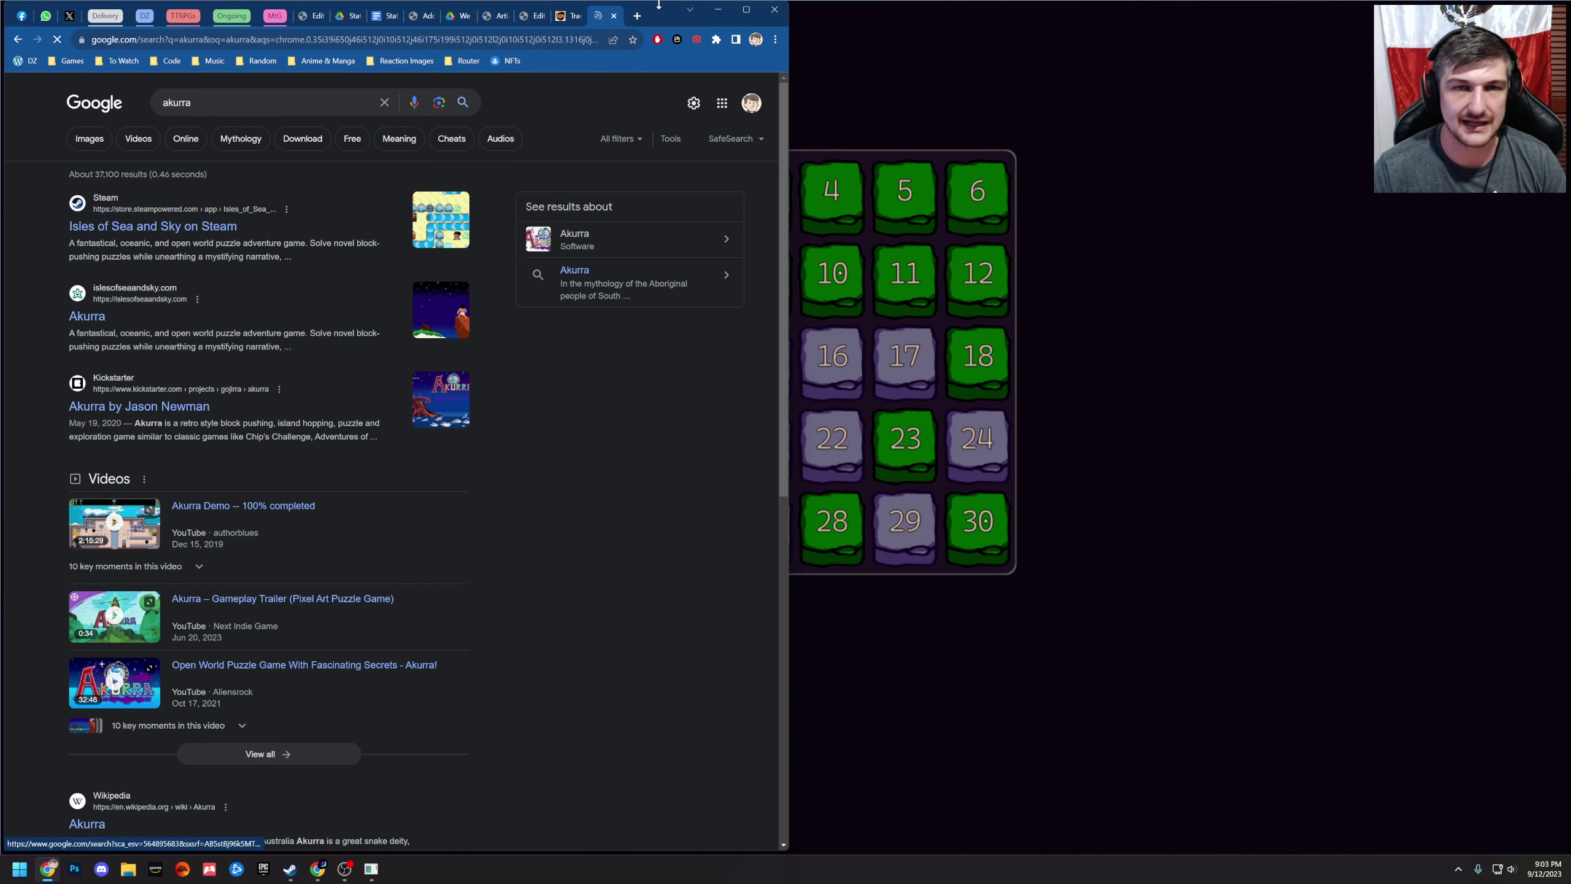
left_click(196, 227)
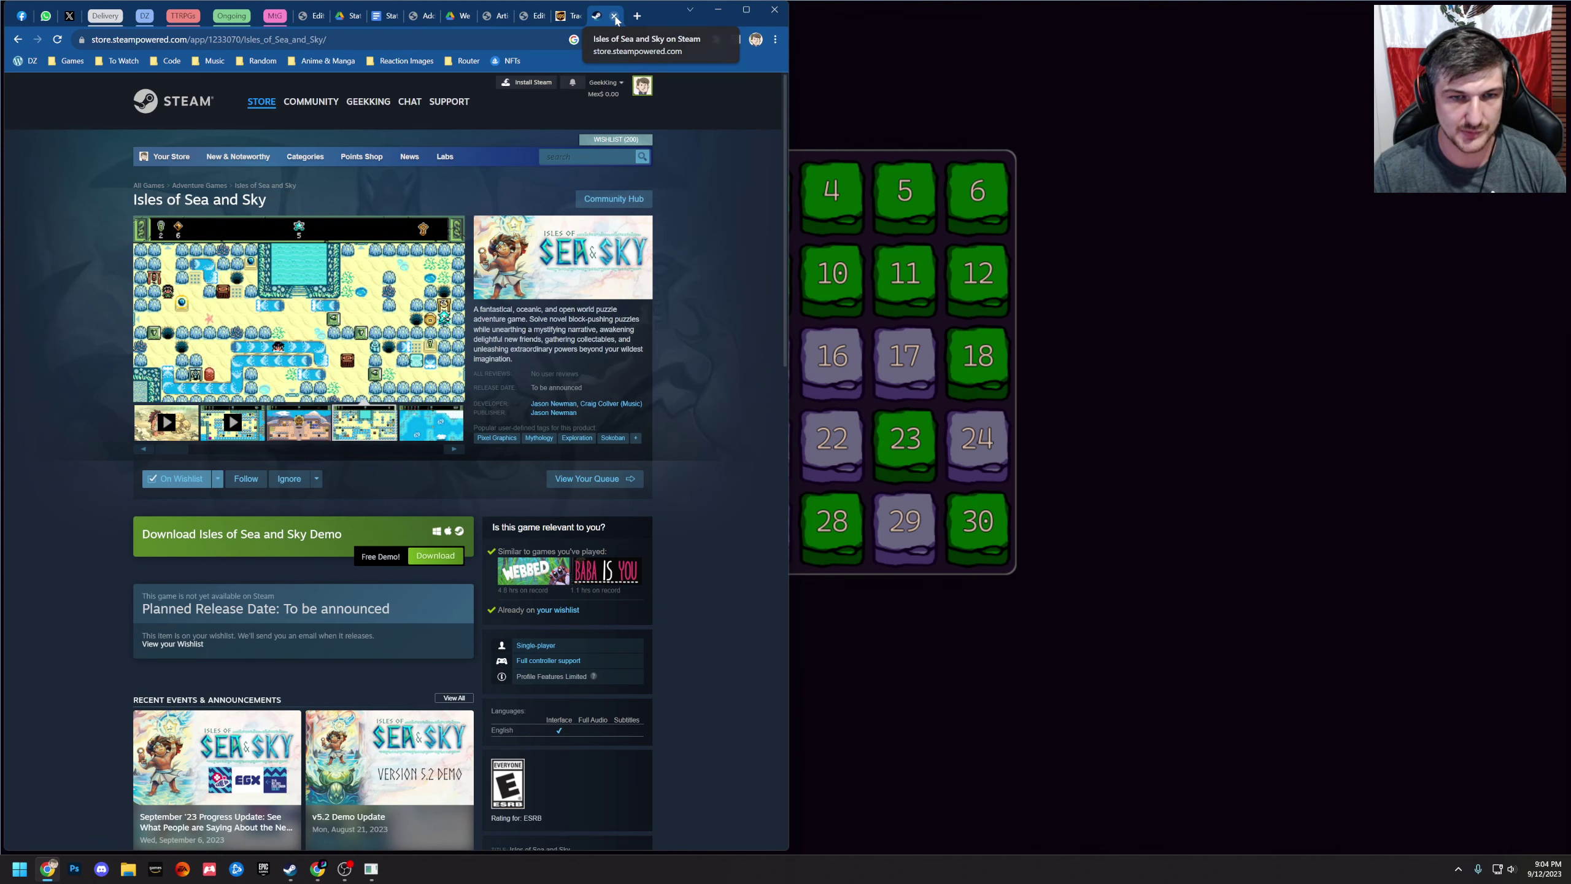
left_click(614, 16)
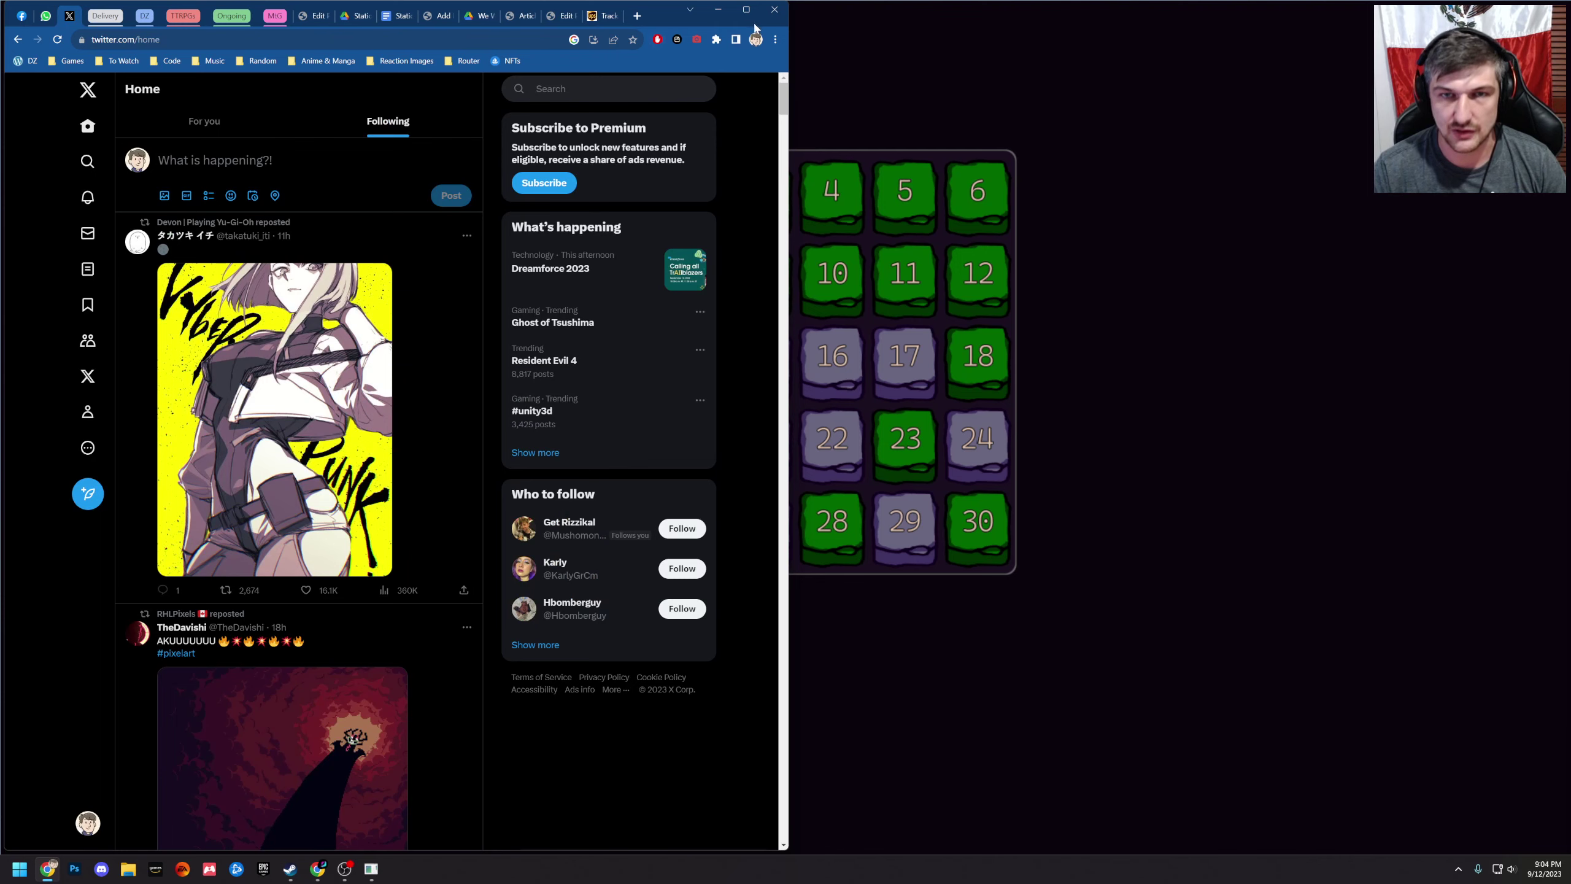
left_click(775, 11)
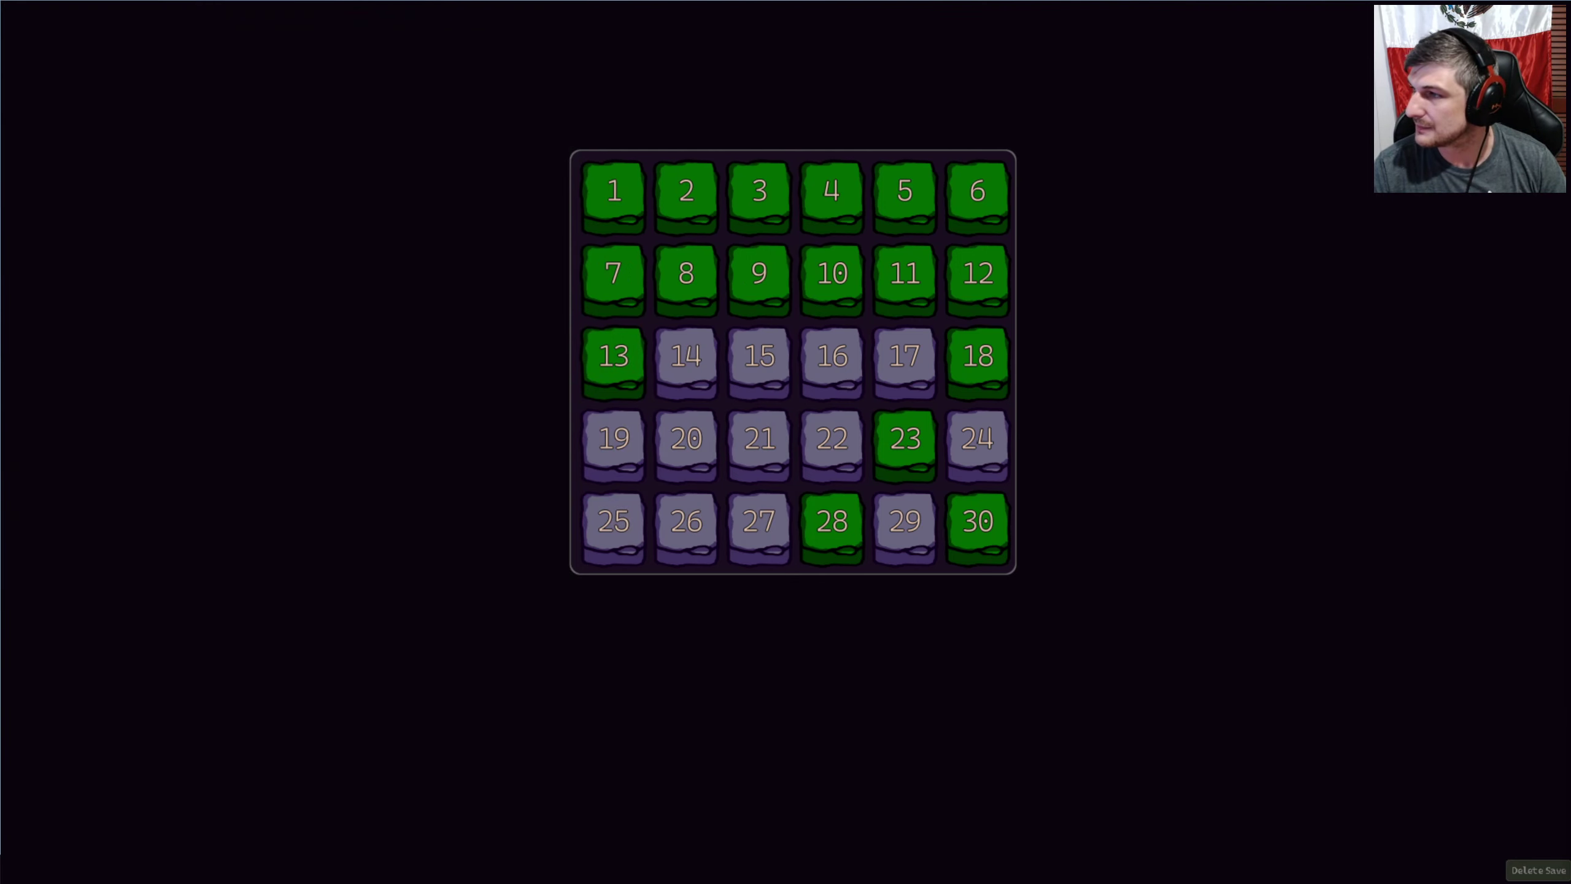